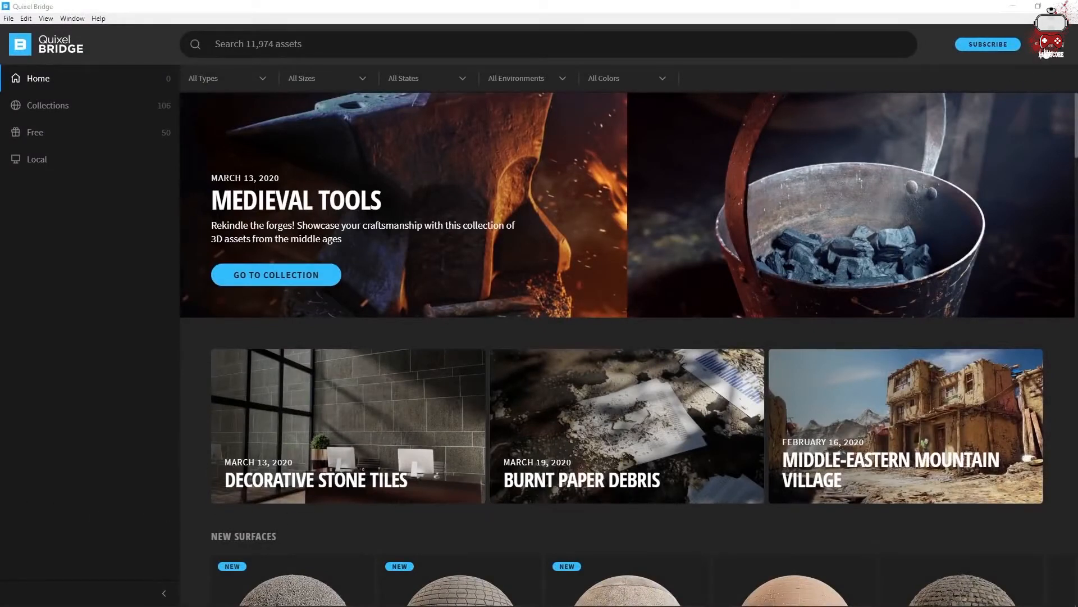
# Step: Sign in with the Epic Games account and allow Quixel Bridge to access its display name
pyautogui.click(1045, 50)
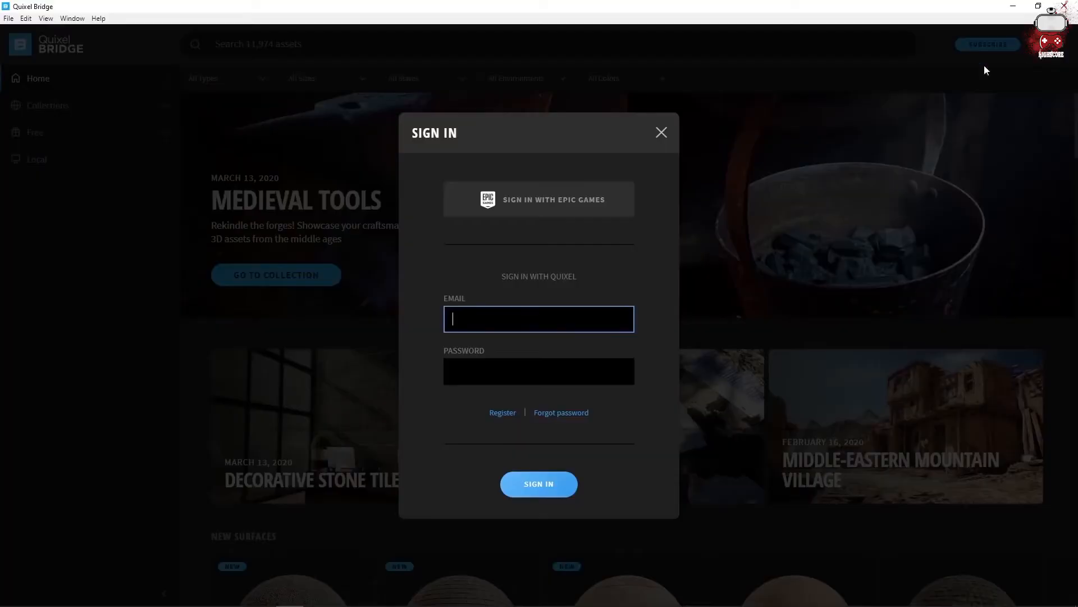
pyautogui.click(577, 202)
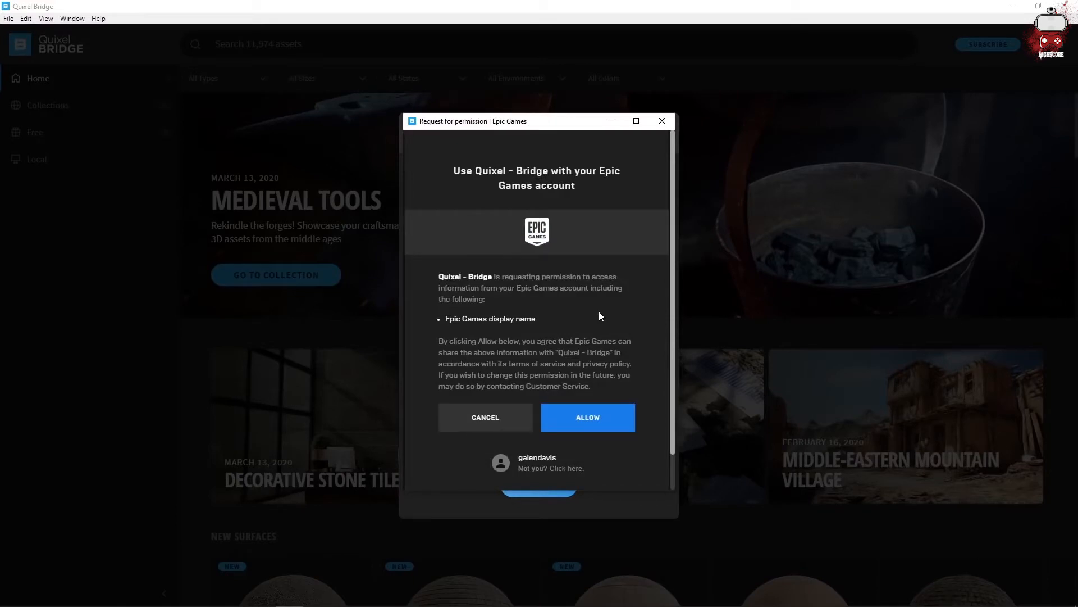
pyautogui.scroll(-1, 581, 311)
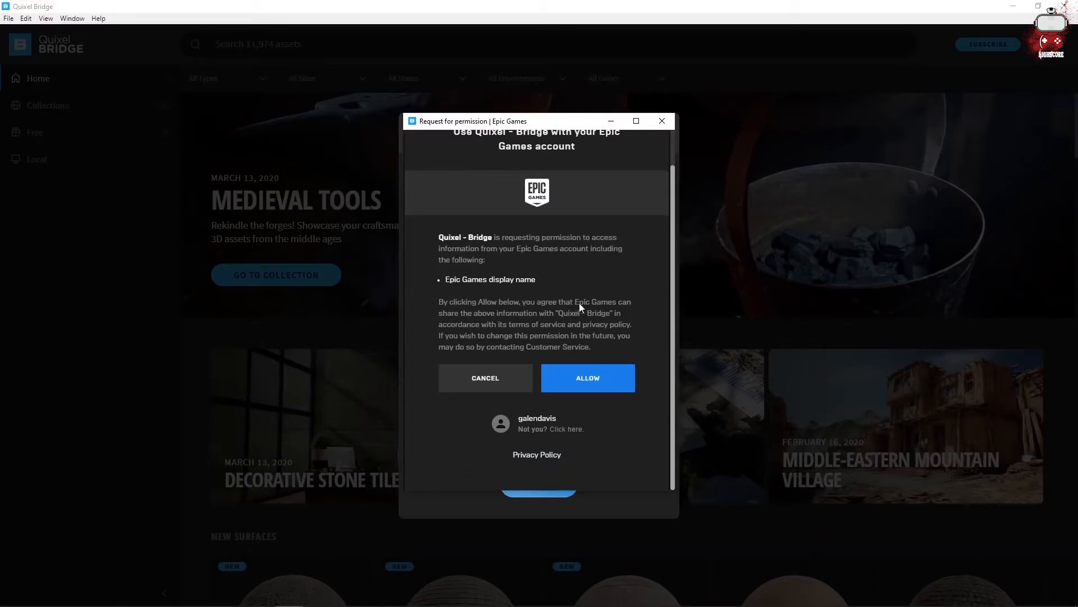
pyautogui.click(587, 379)
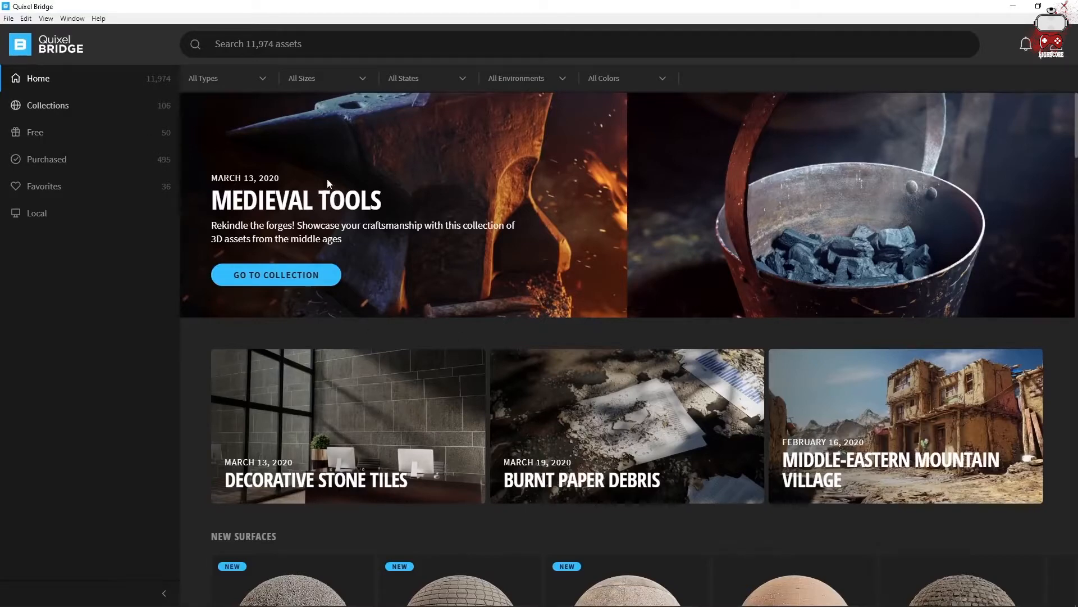
# Step: Look through the home page's new content and the trending and latest assets of the New 3D Models category
pyautogui.scroll(-4, 332, 196)
pyautogui.scroll(-4, 335, 211)
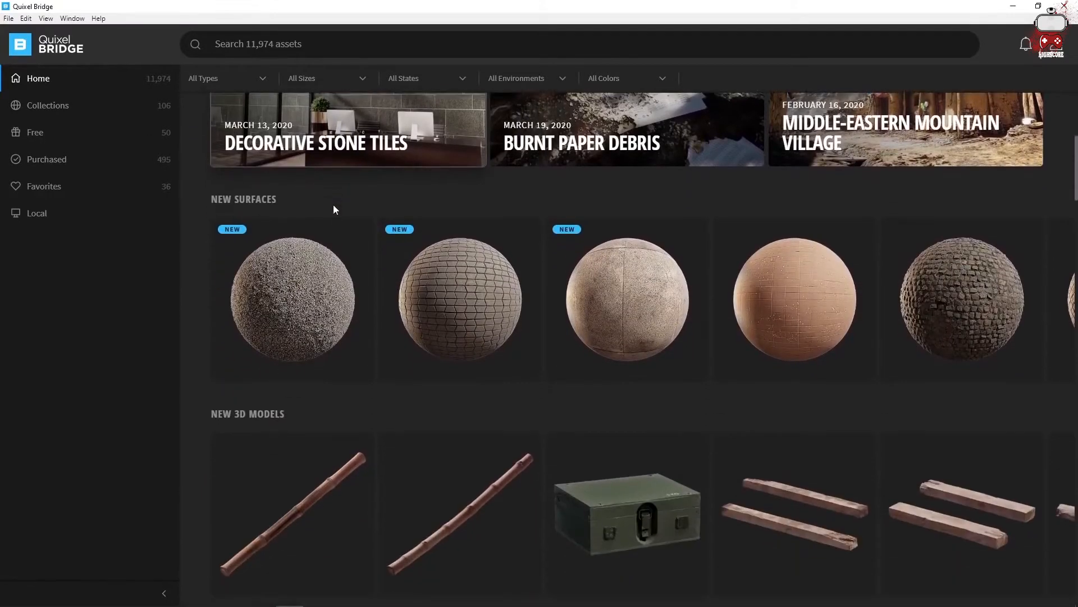
pyautogui.scroll(-1, 335, 210)
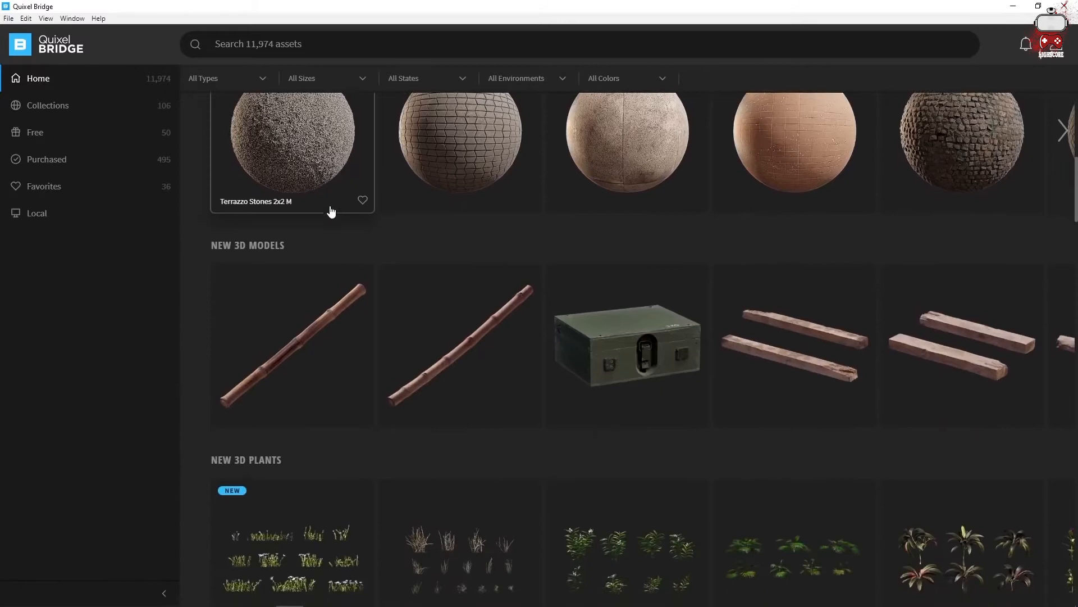
pyautogui.click(268, 246)
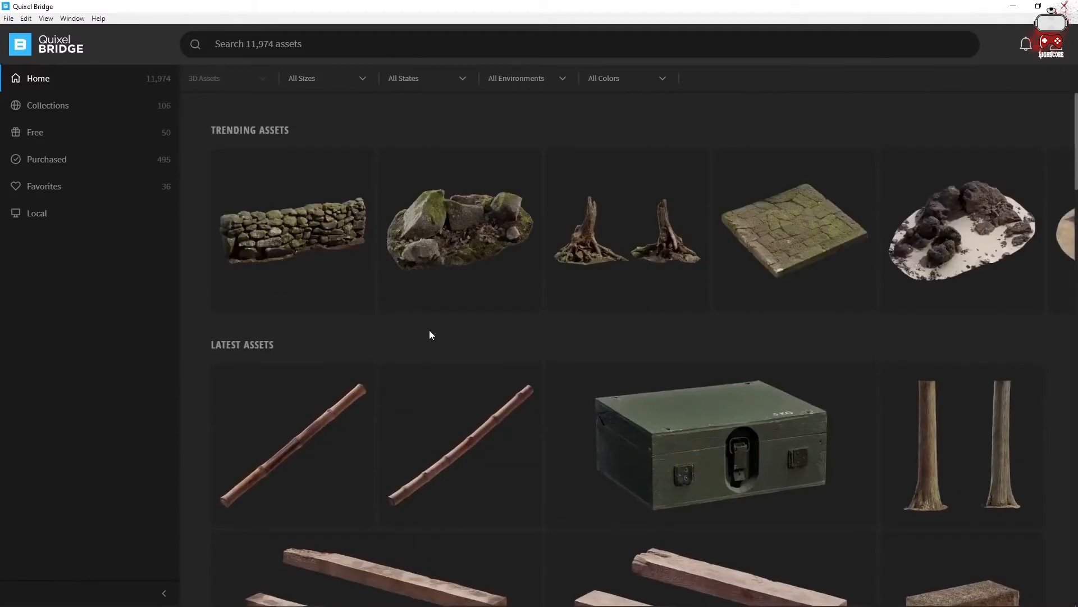
pyautogui.scroll(-5, 508, 335)
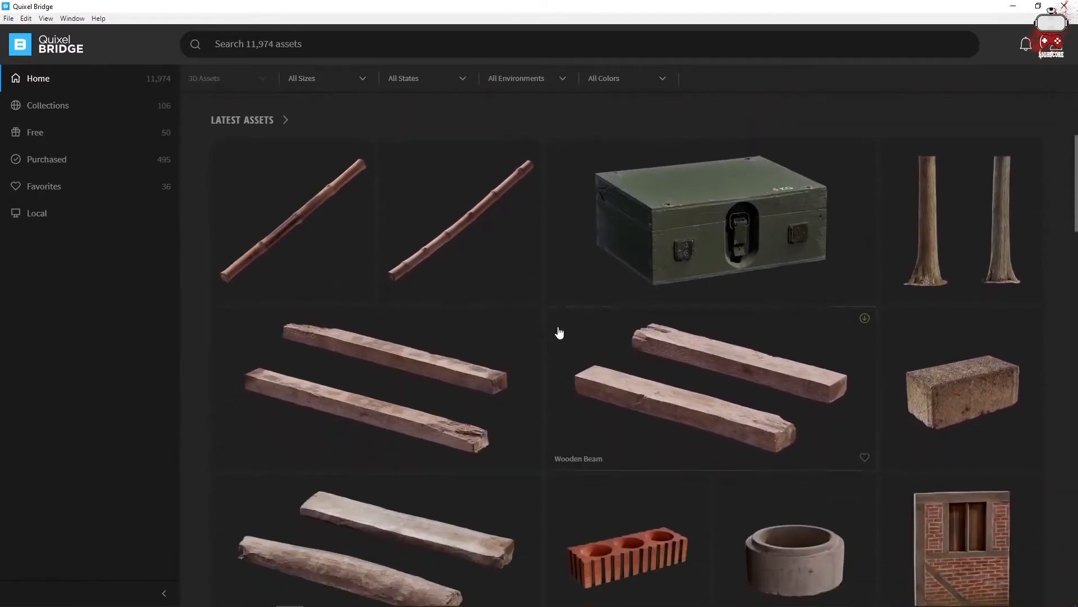
pyautogui.scroll(-2, 624, 324)
pyautogui.scroll(-1, 624, 325)
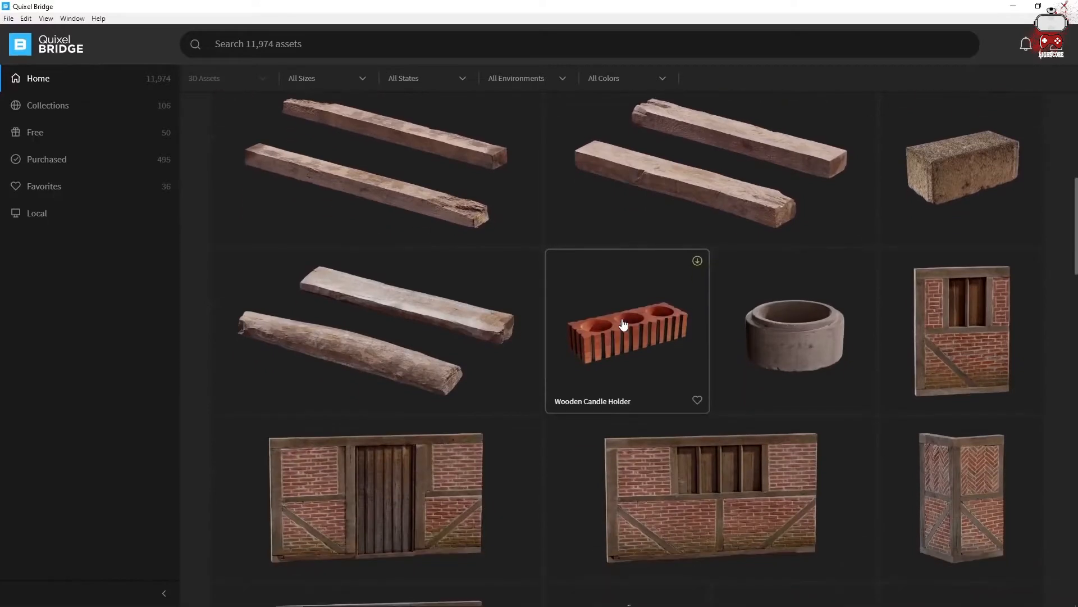
pyautogui.scroll(7, 471, 293)
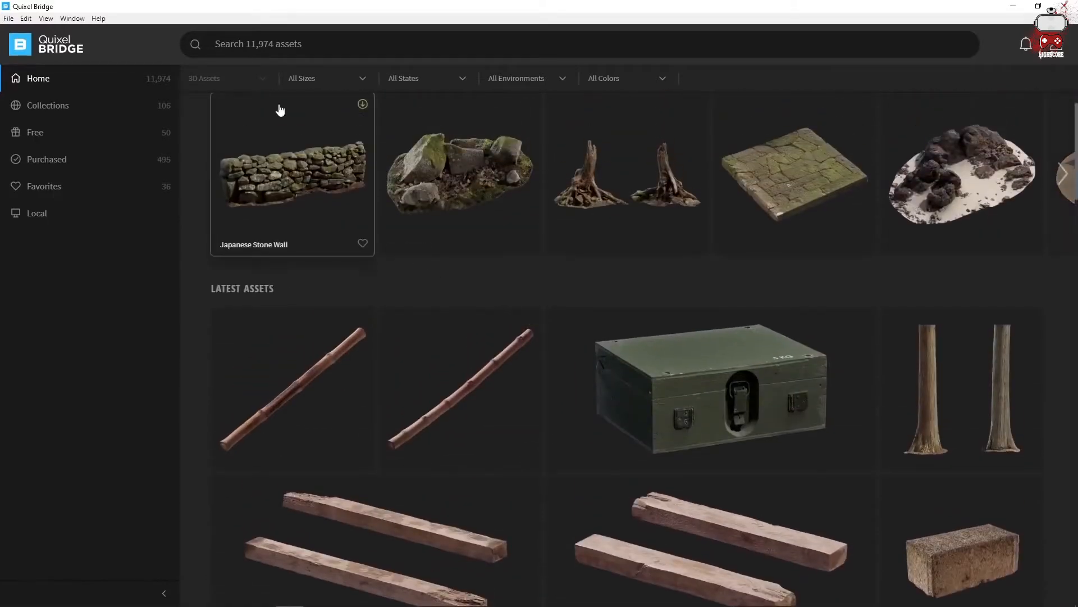
# Step: Open the Roman Empire collection within the Historic environment collections
pyautogui.click(80, 112)
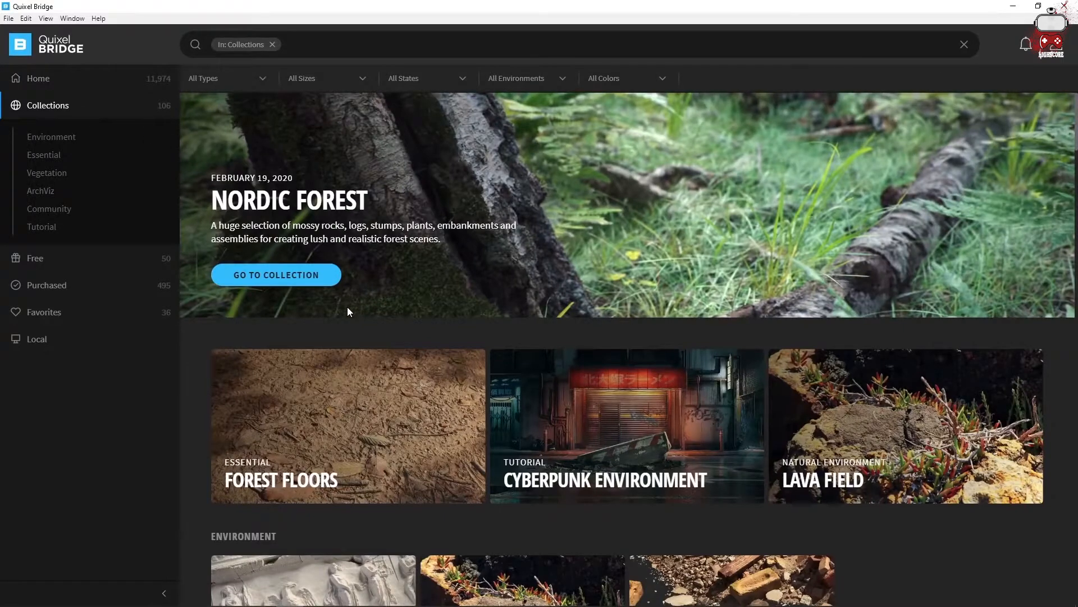
pyautogui.scroll(-1, 348, 308)
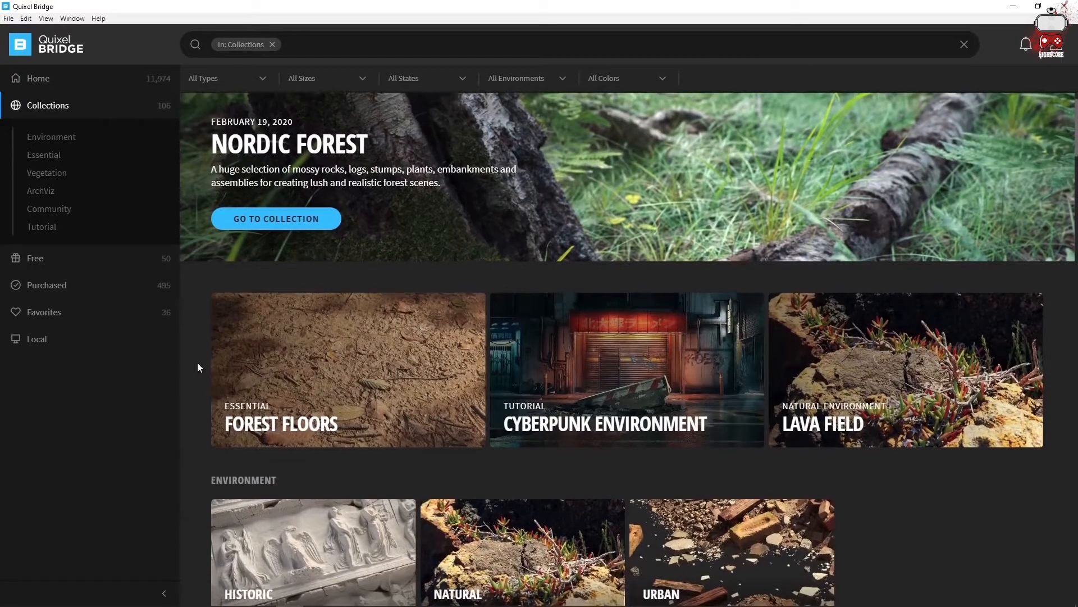
pyautogui.scroll(-4, 197, 363)
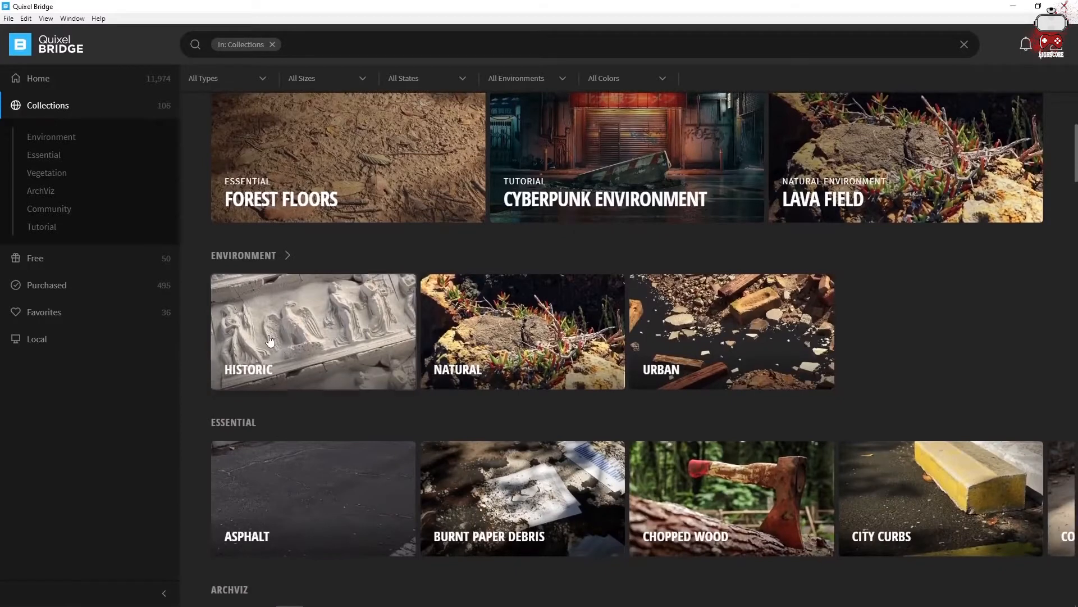
pyautogui.click(269, 340)
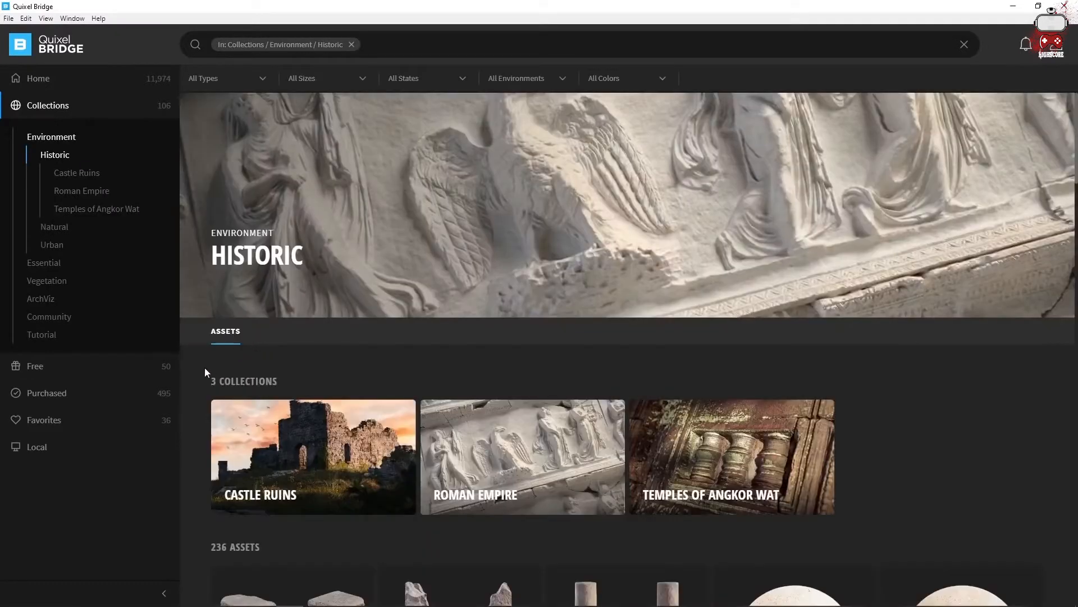
pyautogui.scroll(-3, 204, 371)
pyautogui.click(470, 295)
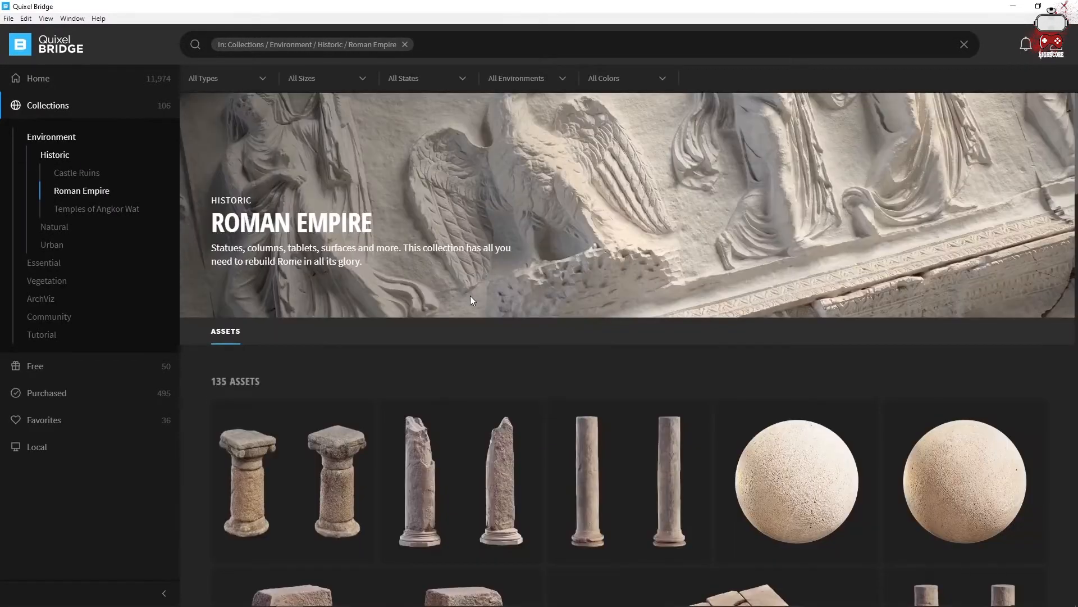
# Step: Browse the Roman Empire assets and open the details of the Roman Statue head
pyautogui.scroll(-6, 217, 373)
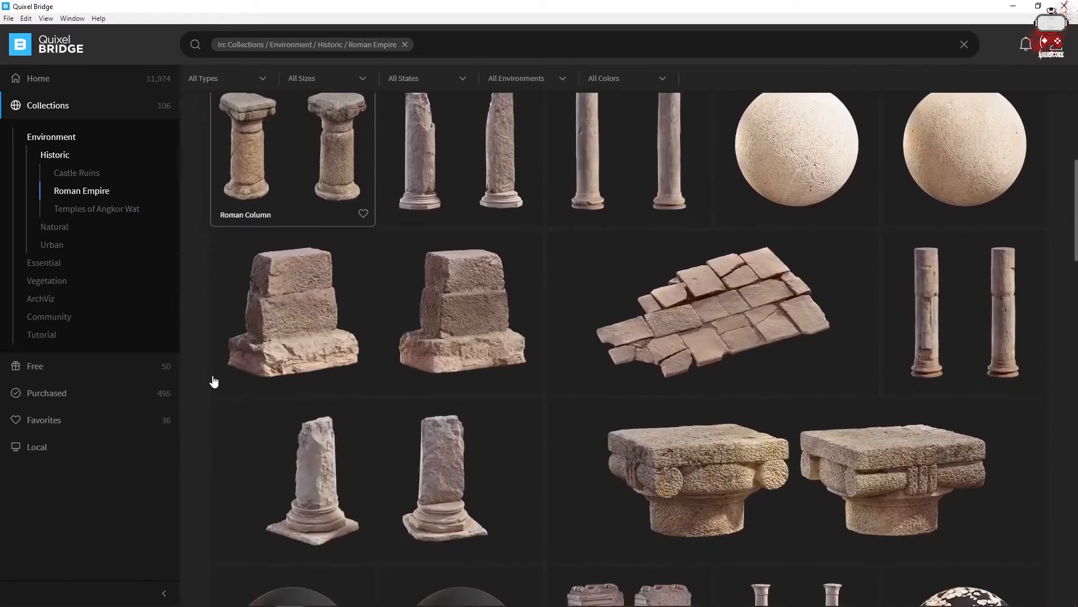
pyautogui.scroll(-7, 214, 382)
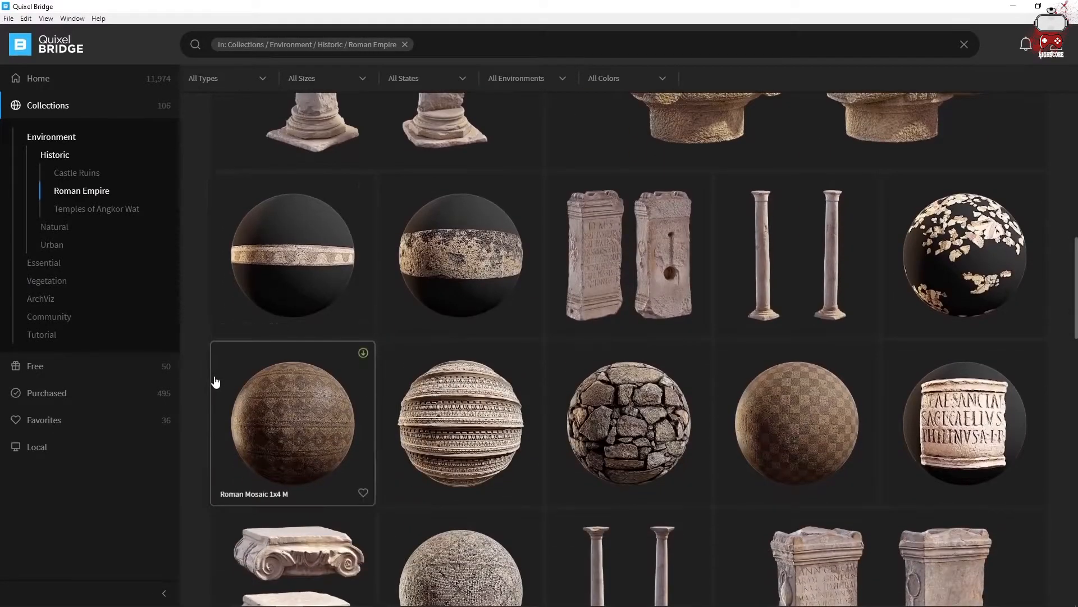
pyautogui.scroll(-8, 215, 382)
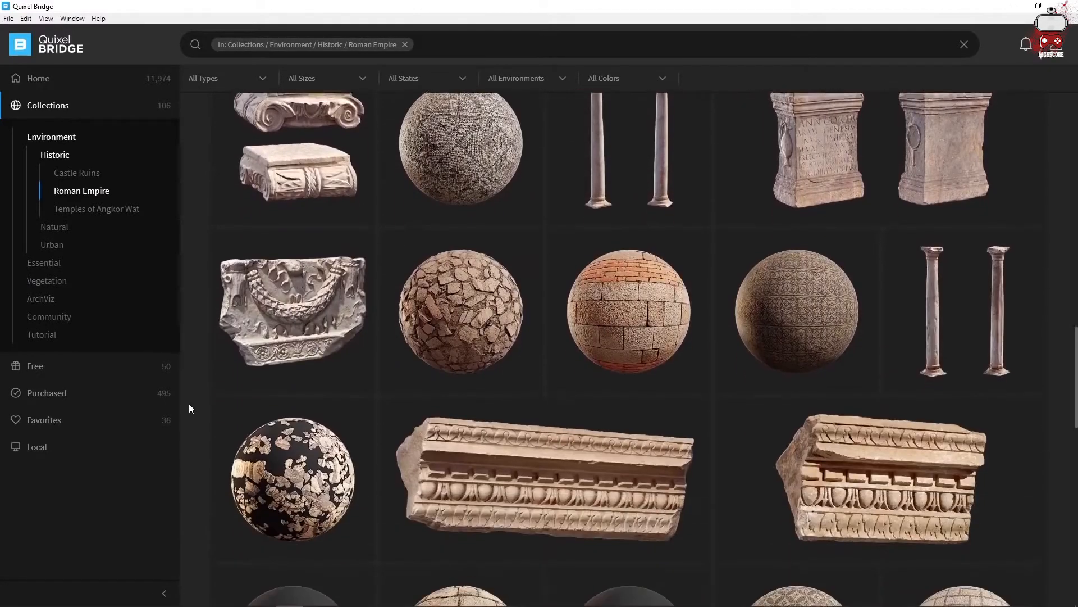
pyautogui.scroll(-15, 189, 404)
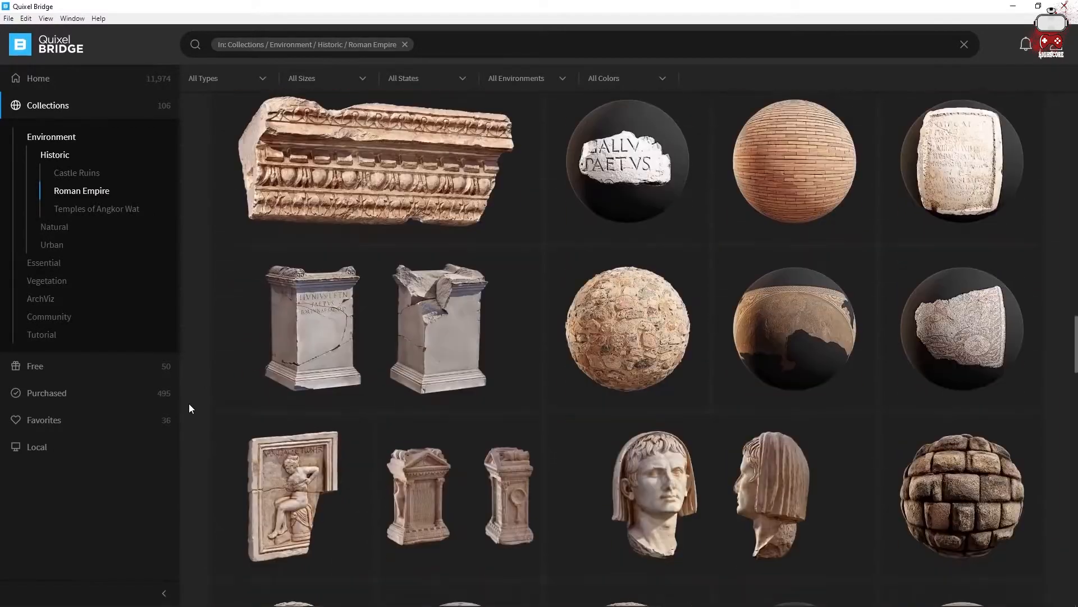
pyautogui.scroll(-4, 189, 403)
pyautogui.click(718, 241)
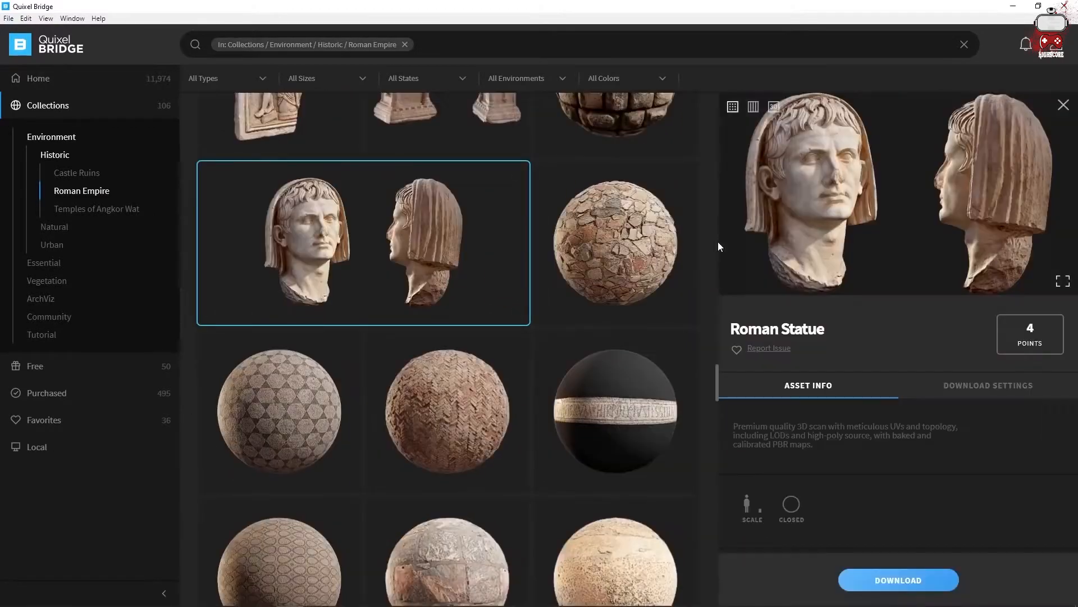
# Step: Examine the Roman Statue's asset info and similar assets, its texture maps and its 3D preview
pyautogui.scroll(-2, 770, 218)
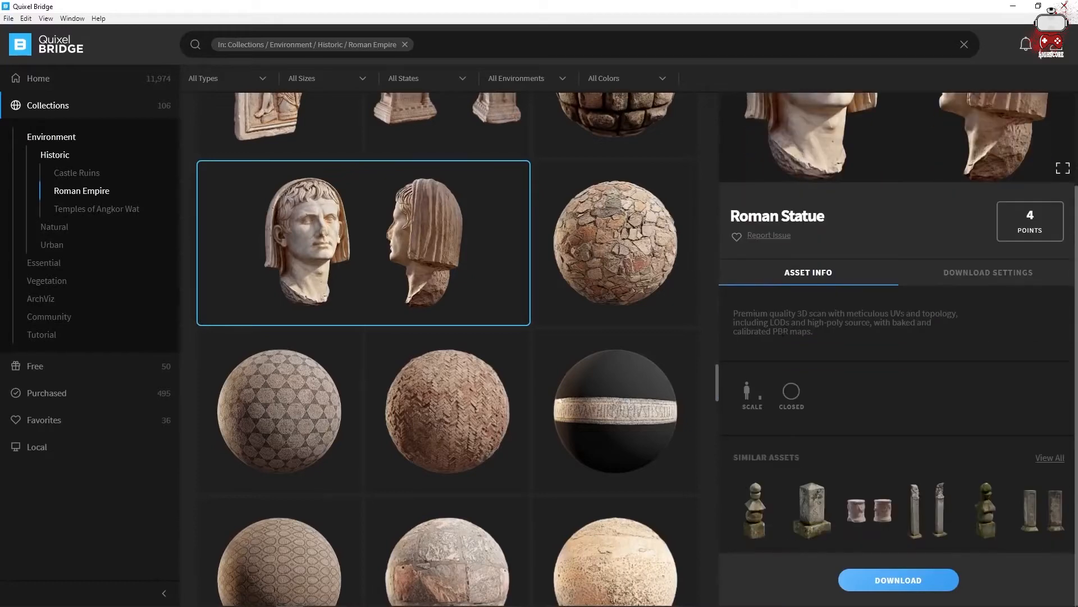
pyautogui.scroll(2, 791, 373)
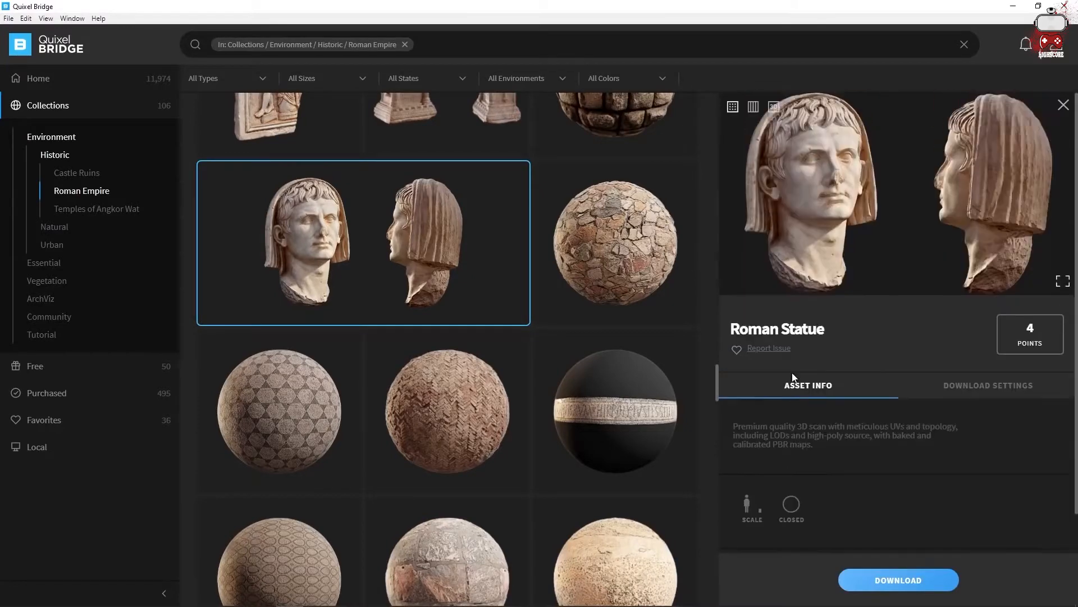
pyautogui.click(754, 106)
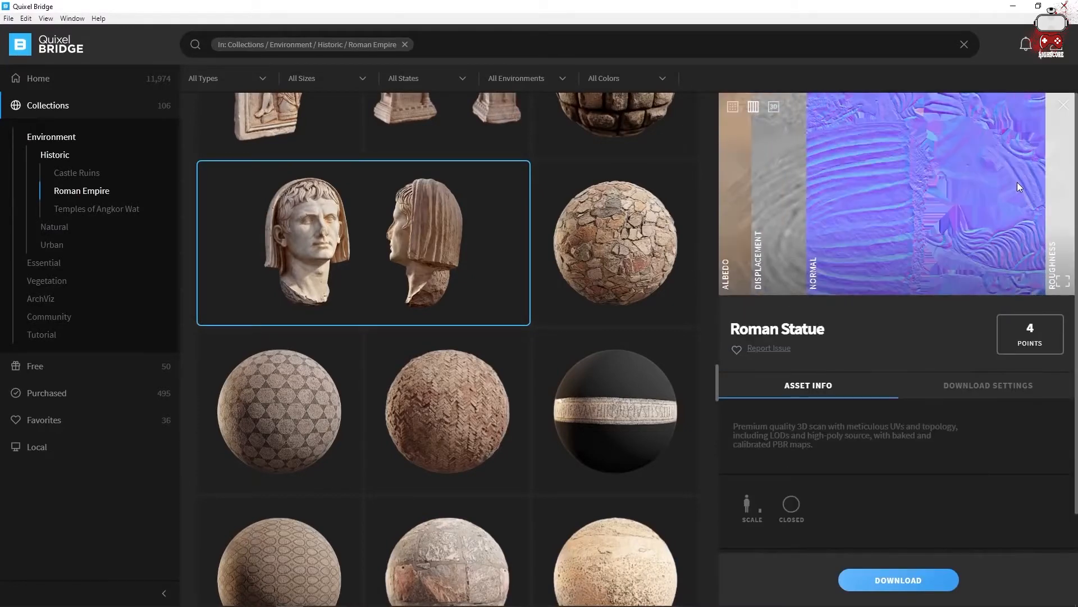
pyautogui.click(774, 107)
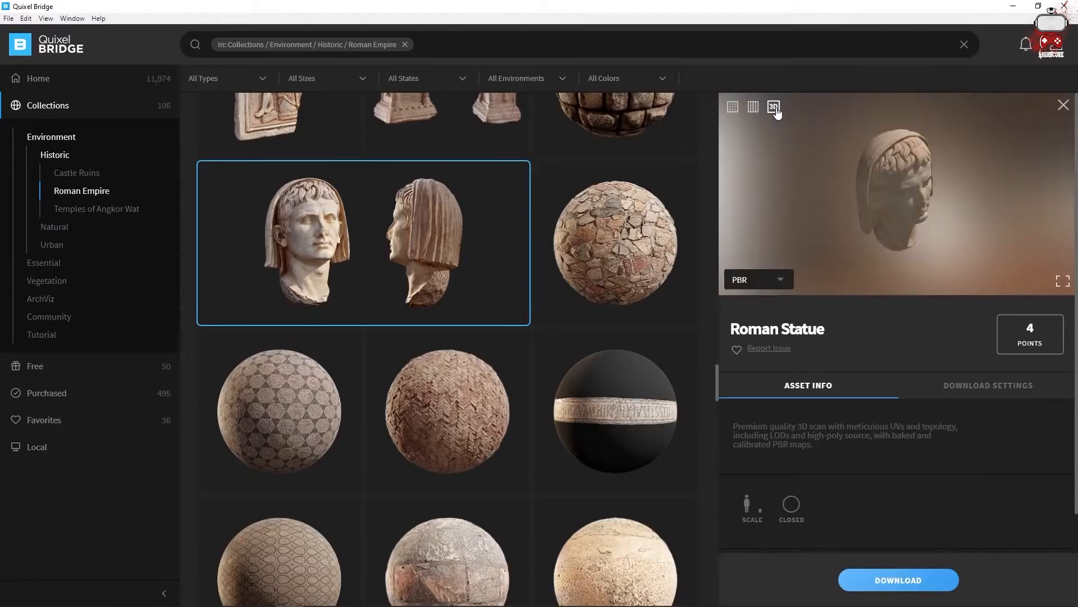
# Step: Inspect the statue's 3D preview in other display modes, including Wireframe, and return it to PBR
pyautogui.click(779, 278)
pyautogui.click(753, 318)
pyautogui.click(750, 337)
pyautogui.click(766, 280)
pyautogui.click(754, 396)
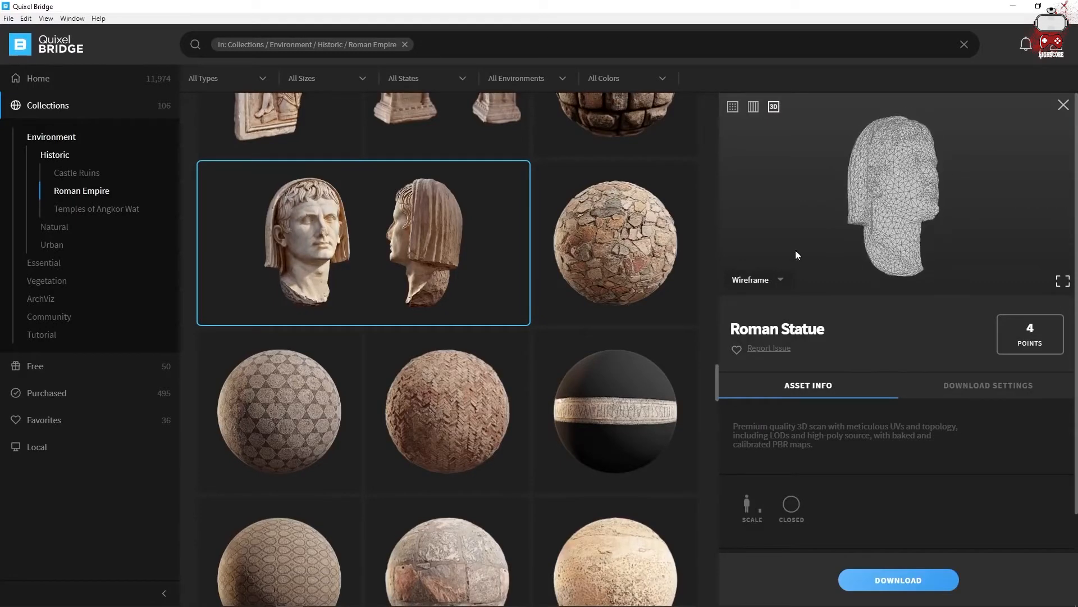
pyautogui.click(758, 279)
pyautogui.click(749, 298)
# Step: Set the Roman Statue's download settings to FBX mesh format and the Unreal 4 material preset, keeping 2K texture resolution
pyautogui.click(960, 386)
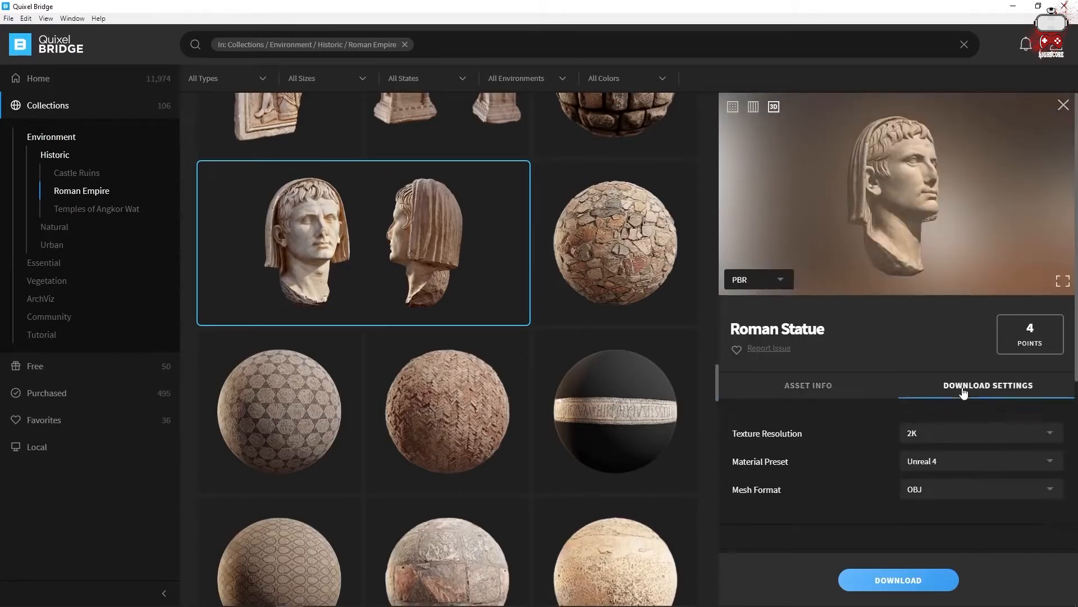
pyautogui.scroll(-3, 834, 422)
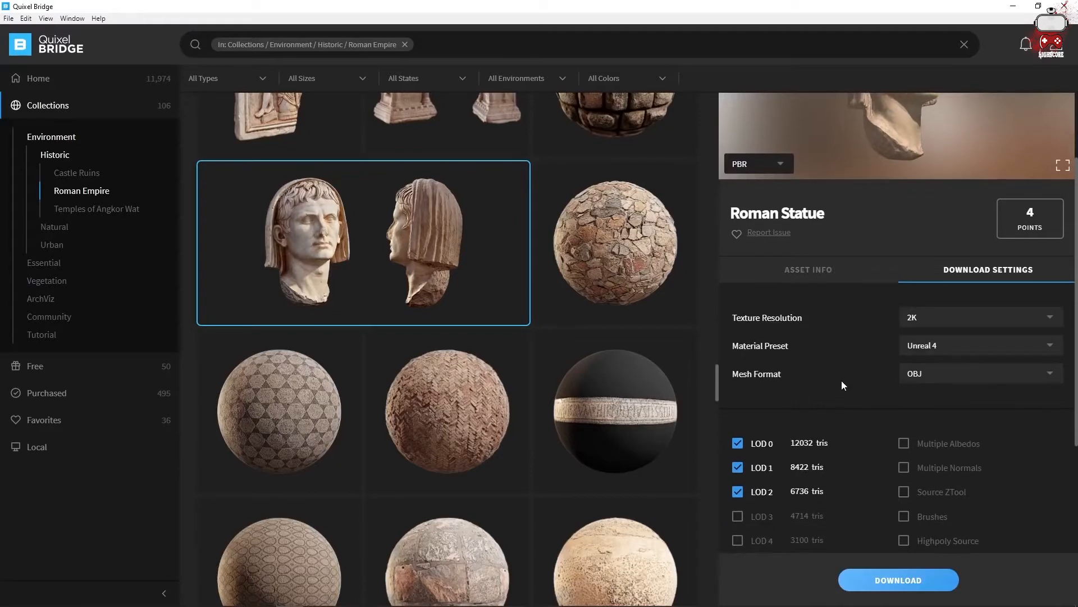
pyautogui.scroll(-2, 842, 380)
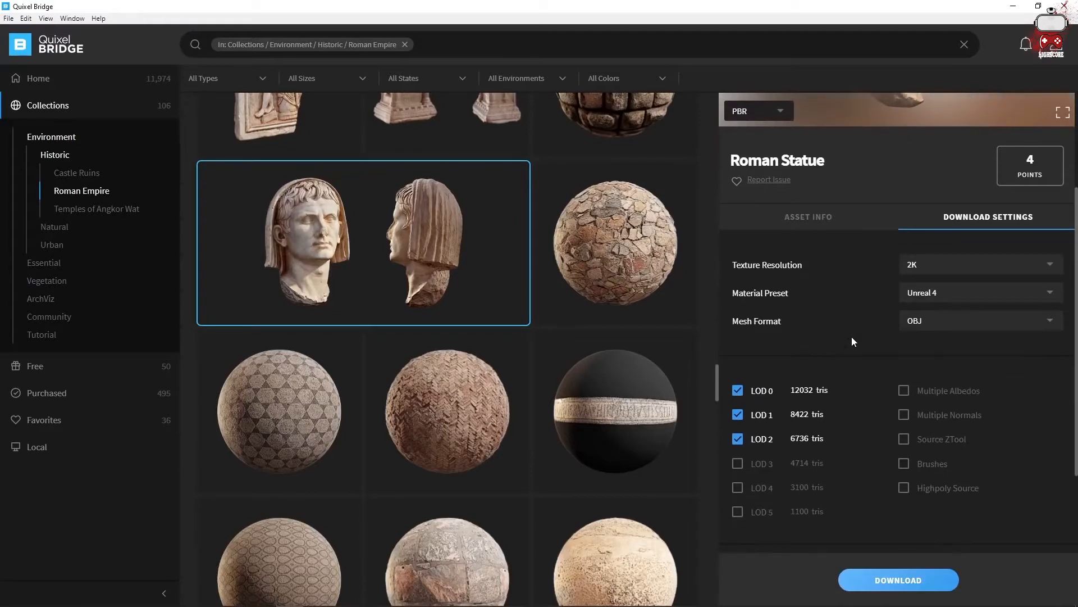
pyautogui.click(959, 322)
pyautogui.click(944, 342)
pyautogui.click(948, 290)
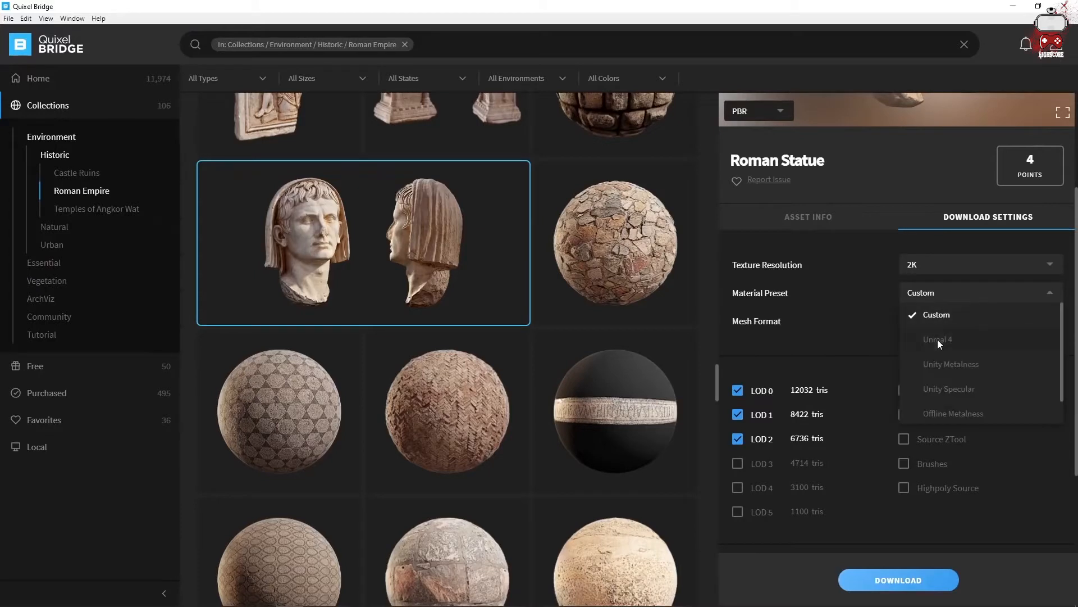
pyautogui.click(938, 339)
pyautogui.click(938, 265)
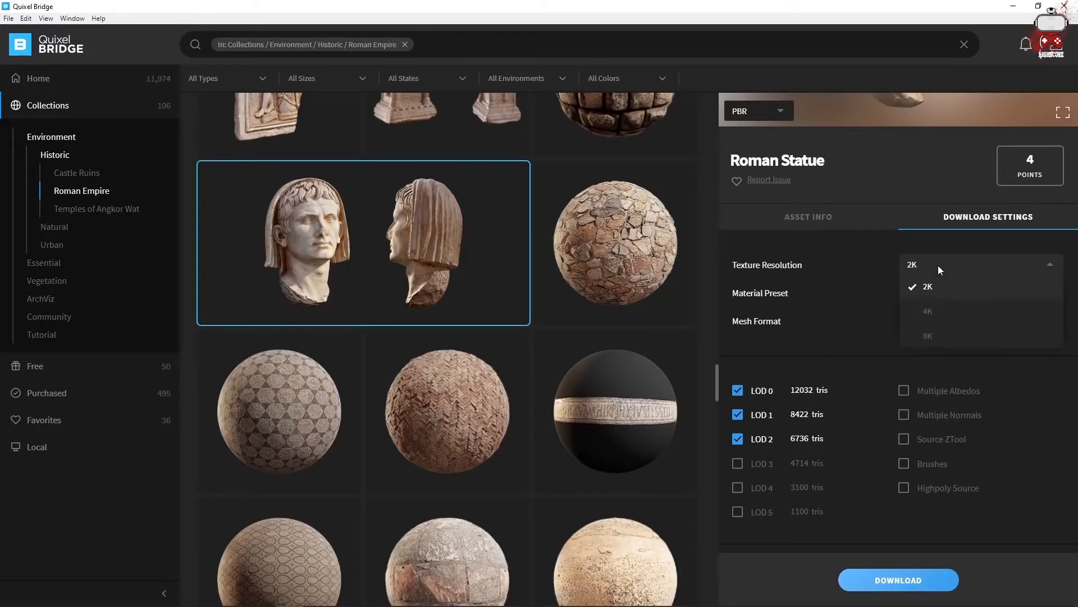
pyautogui.click(849, 336)
# Step: Include the Highpoly Source in the Roman Statue's download and review its remaining download settings
pyautogui.scroll(-5, 854, 345)
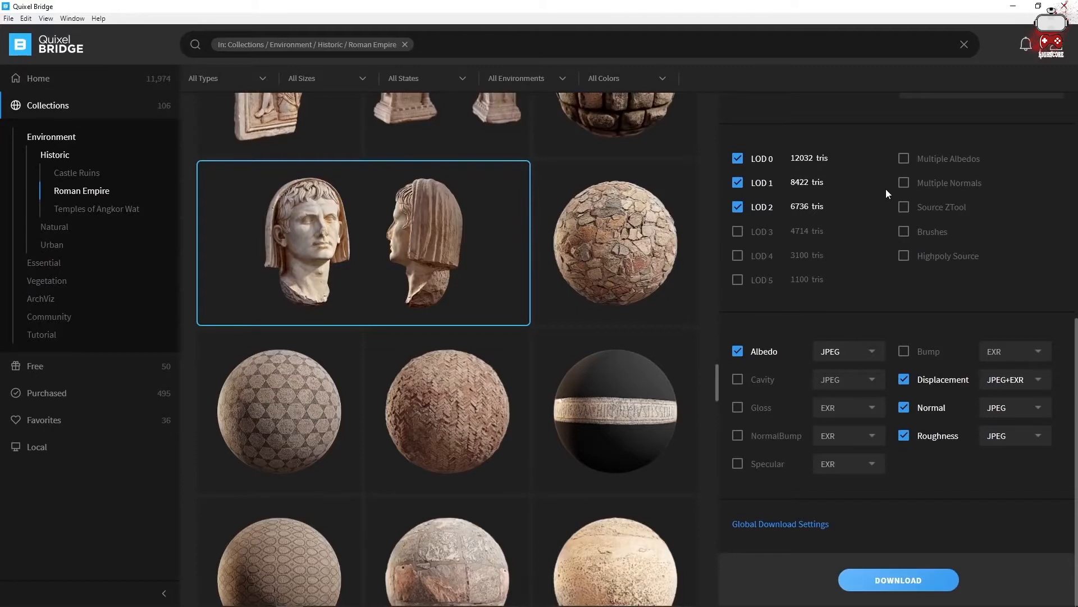
pyautogui.click(903, 256)
pyautogui.scroll(5, 890, 266)
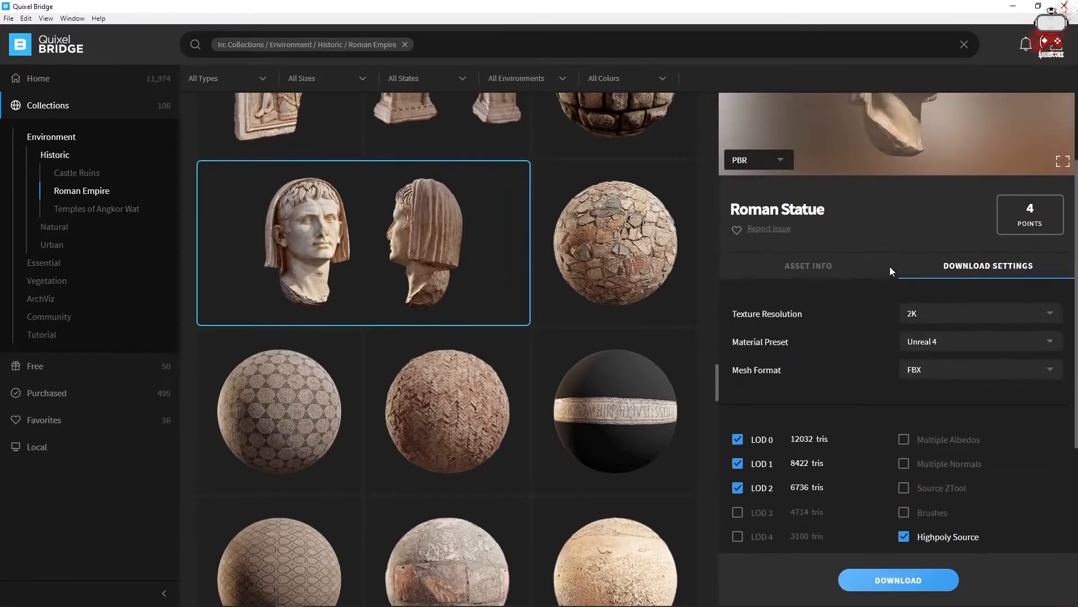
pyautogui.scroll(-4, 872, 312)
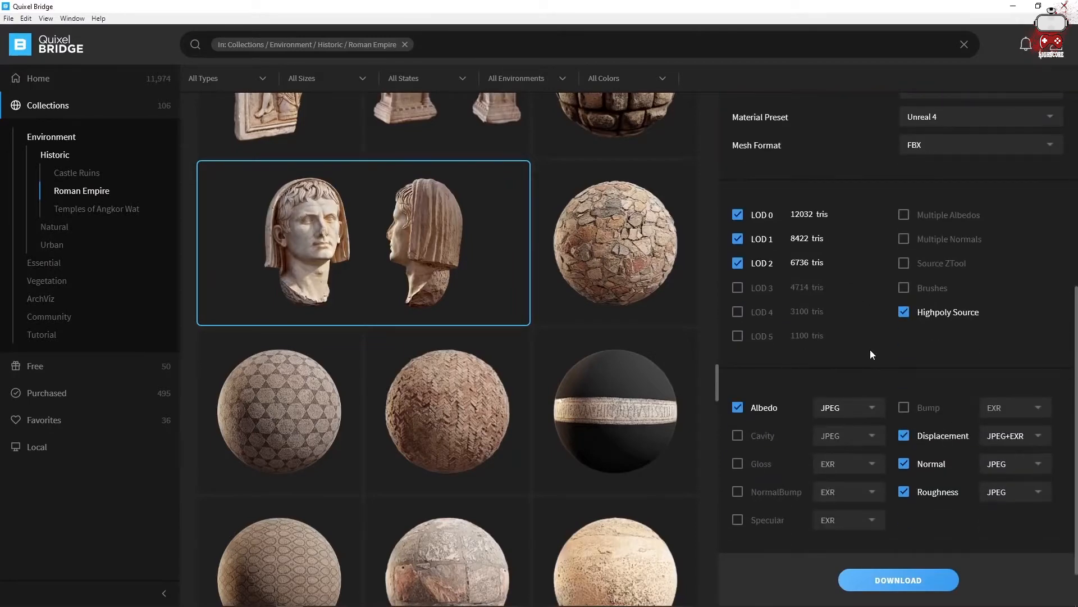
# Step: Review the Global Download Settings for several asset types: Surfaces, 3D Vegetation, Atlases and Decals
pyautogui.scroll(-1, 870, 354)
pyautogui.click(806, 528)
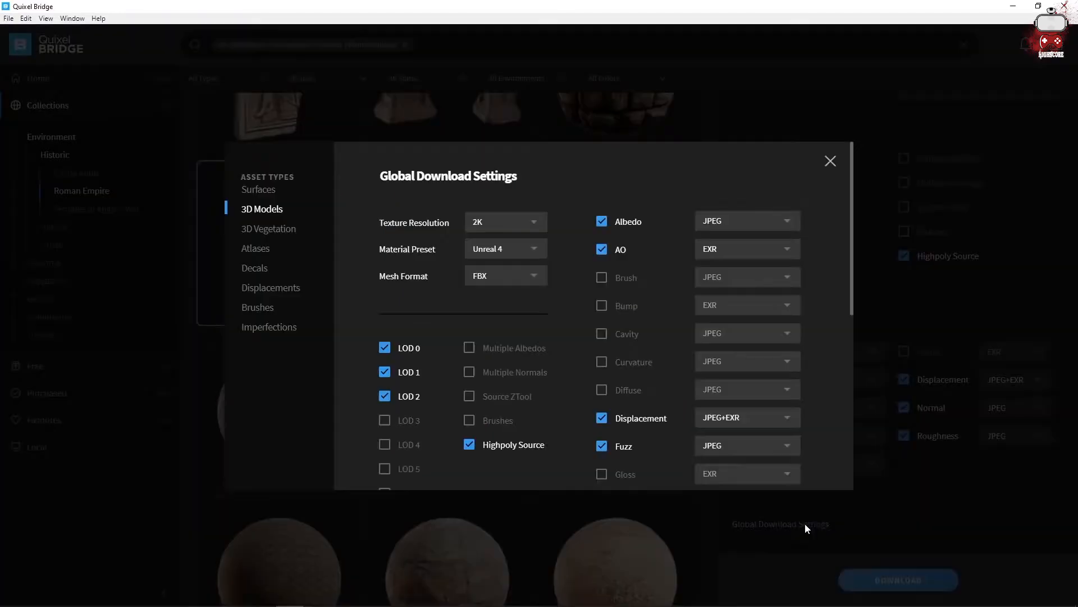
pyautogui.click(258, 189)
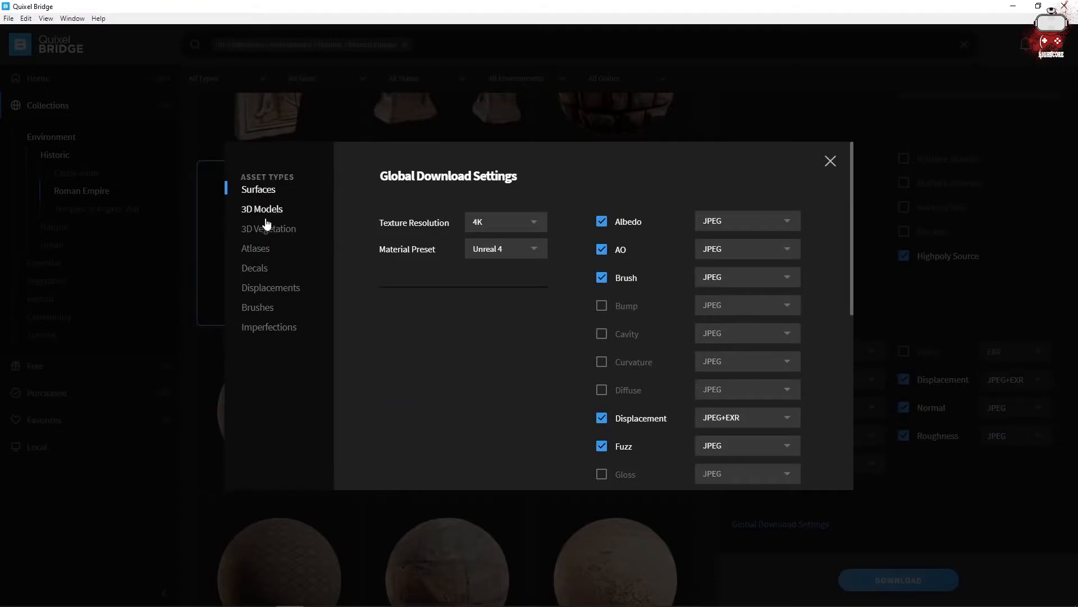
pyautogui.click(269, 229)
pyautogui.click(260, 249)
pyautogui.click(260, 268)
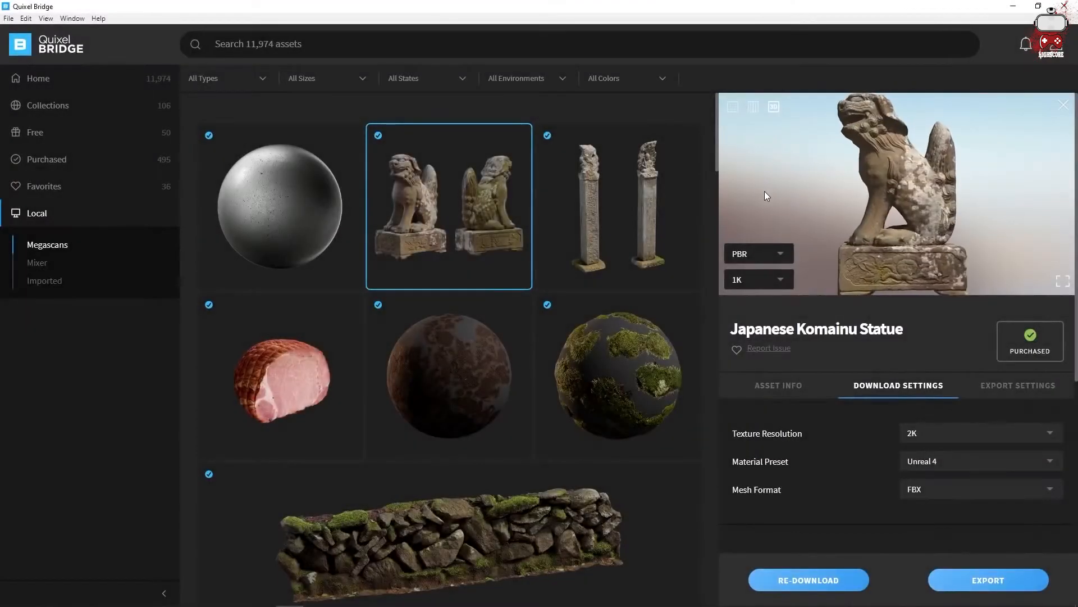
# Step: Inspect the Japanese Komainu Statue's 3D preview and asset info, and review its export settings, including engine version and export target
pyautogui.moveTo(765, 196); pyautogui.dragTo(827, 200)
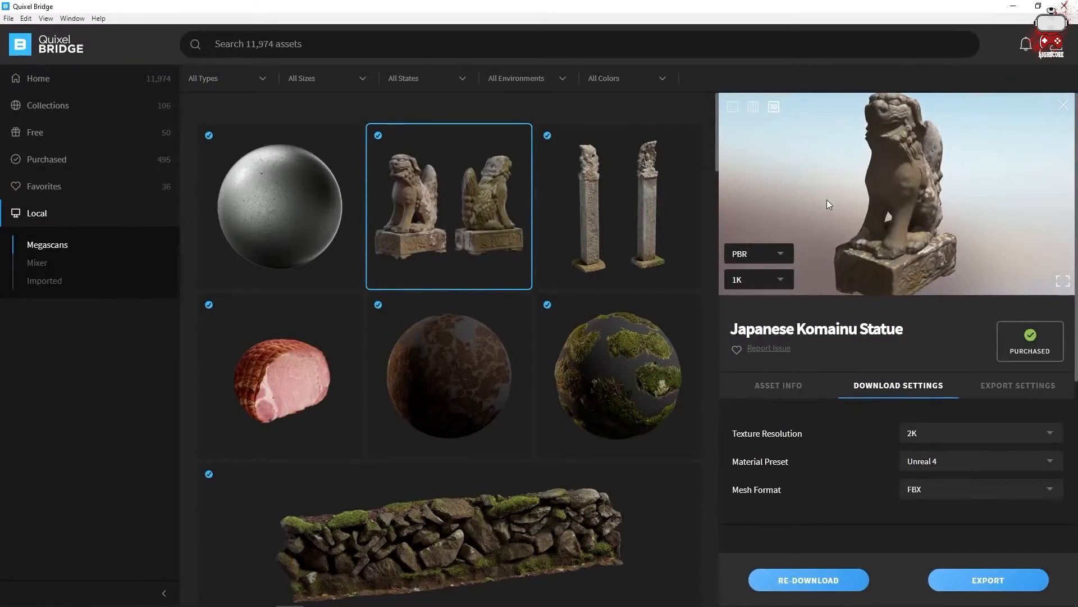
pyautogui.click(789, 386)
pyautogui.scroll(-2, 811, 417)
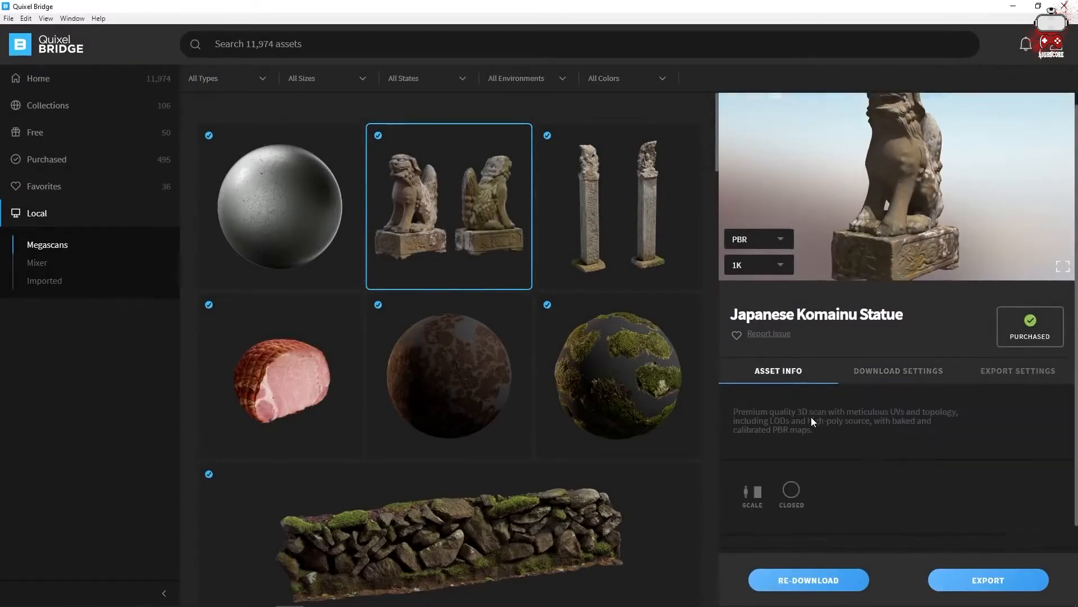
pyautogui.click(1000, 274)
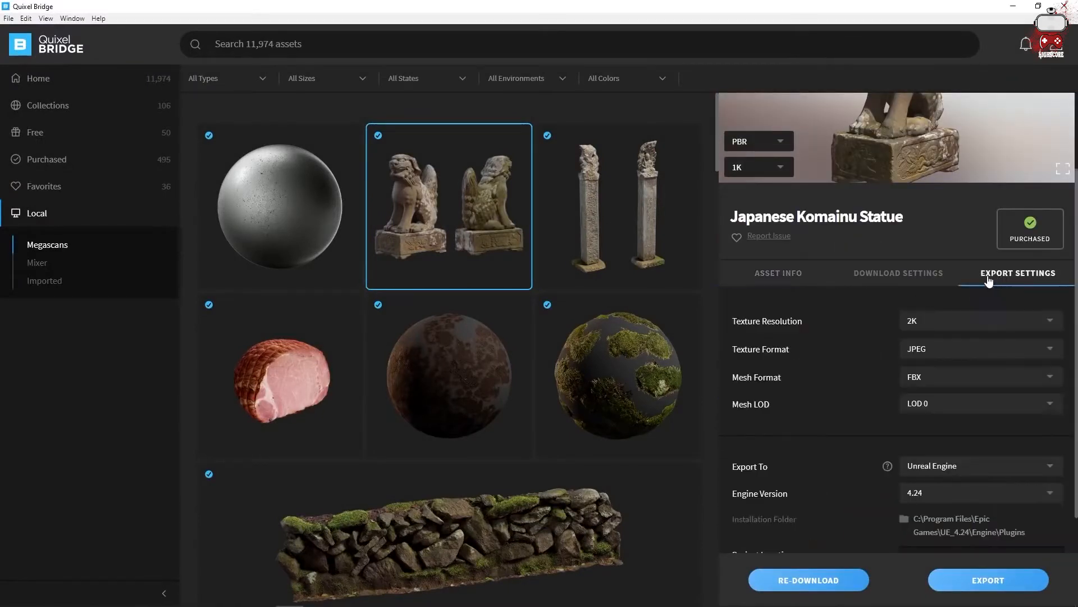
pyautogui.scroll(-1, 864, 351)
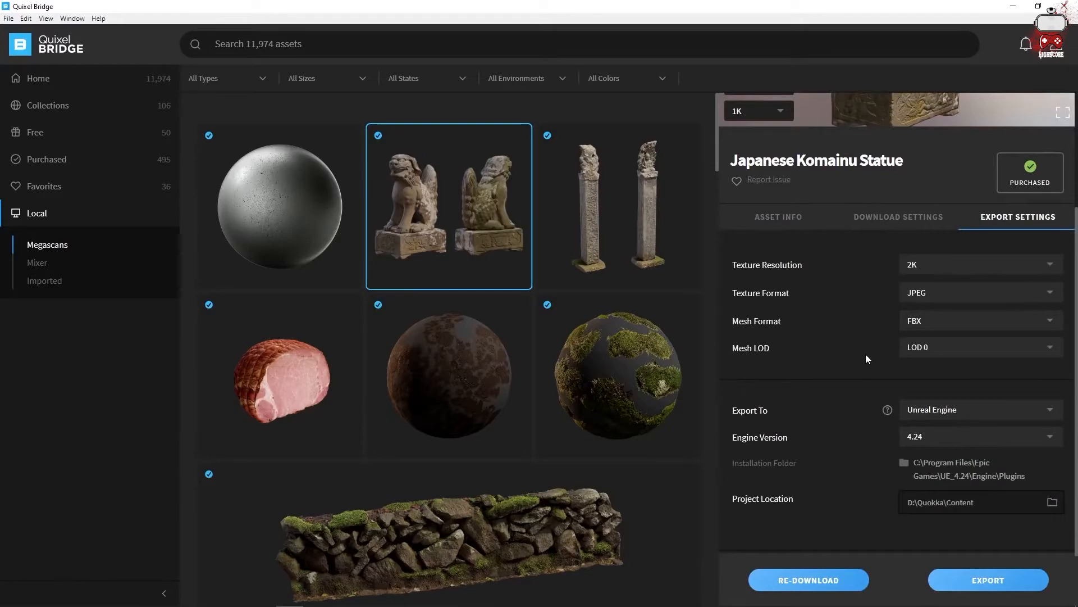
pyautogui.click(946, 442)
pyautogui.click(934, 420)
# Step: Read the Installation from Bridge guide in the Unreal Engine export help and close it
pyautogui.click(887, 410)
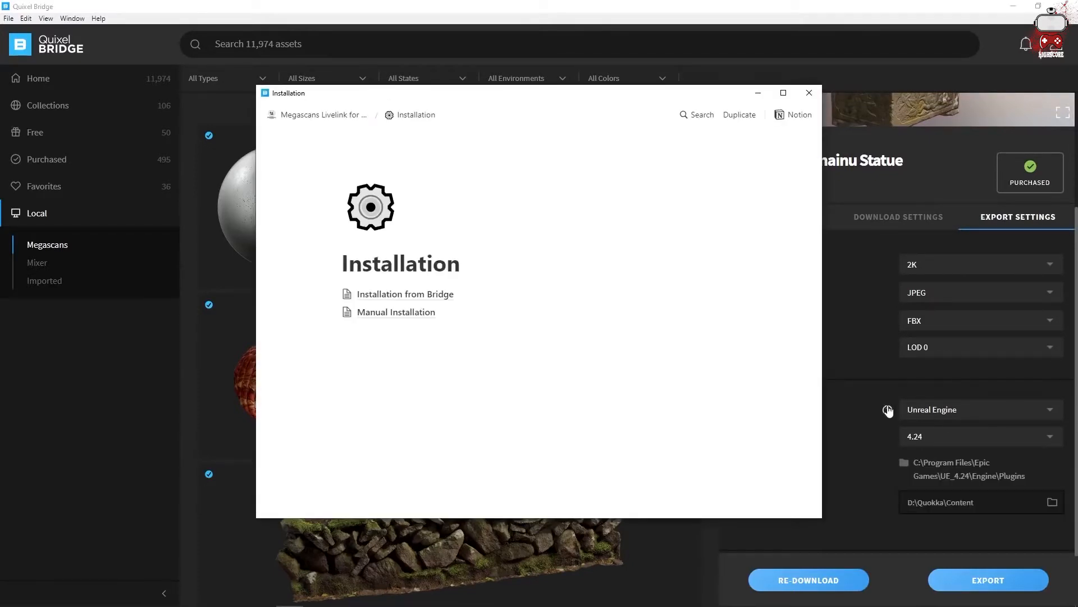
pyautogui.click(429, 298)
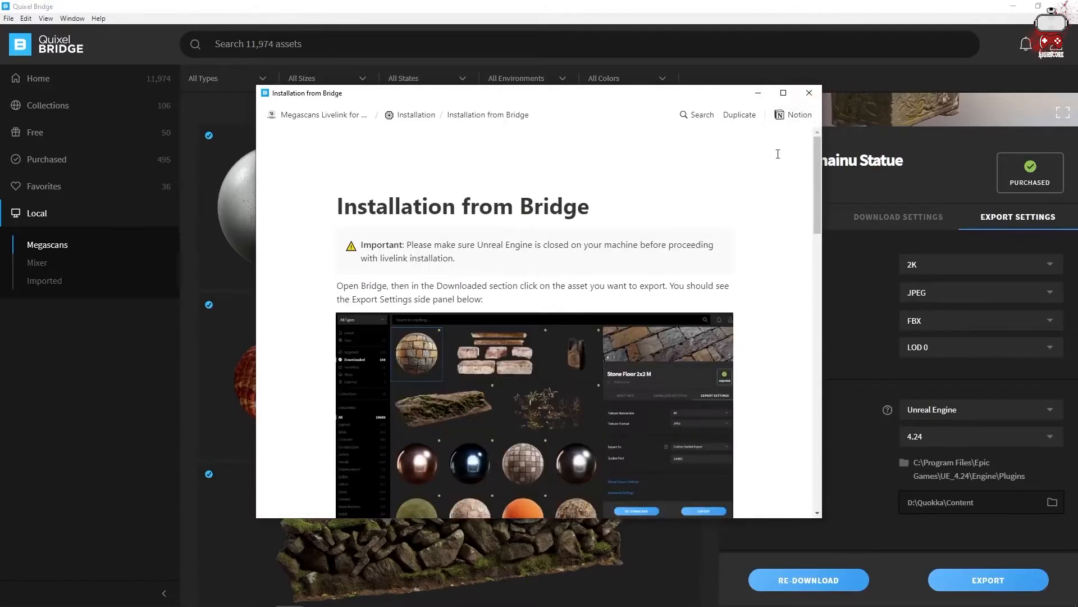
pyautogui.scroll(-1, 773, 170)
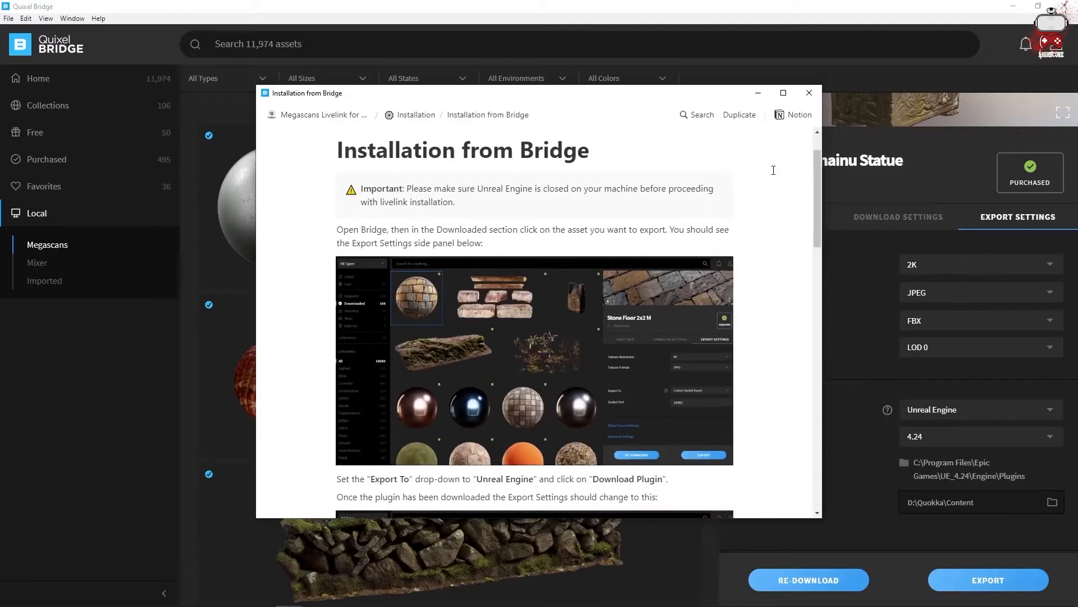
pyautogui.click(809, 93)
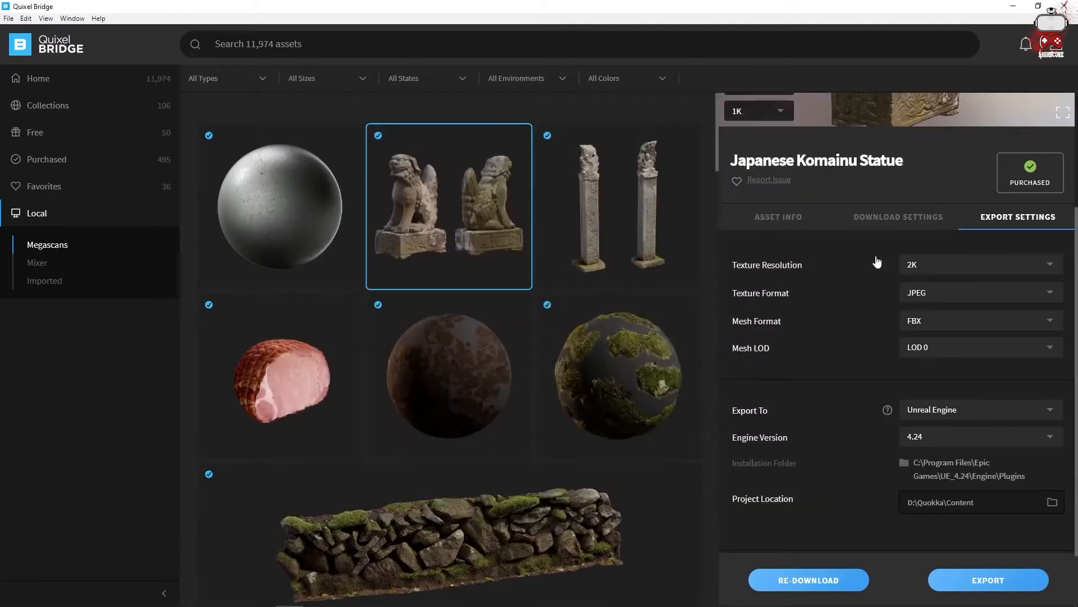
# Step: Switch the statue's export target to 3ds Max and return it to Unreal Engine
pyautogui.click(937, 410)
pyautogui.click(943, 369)
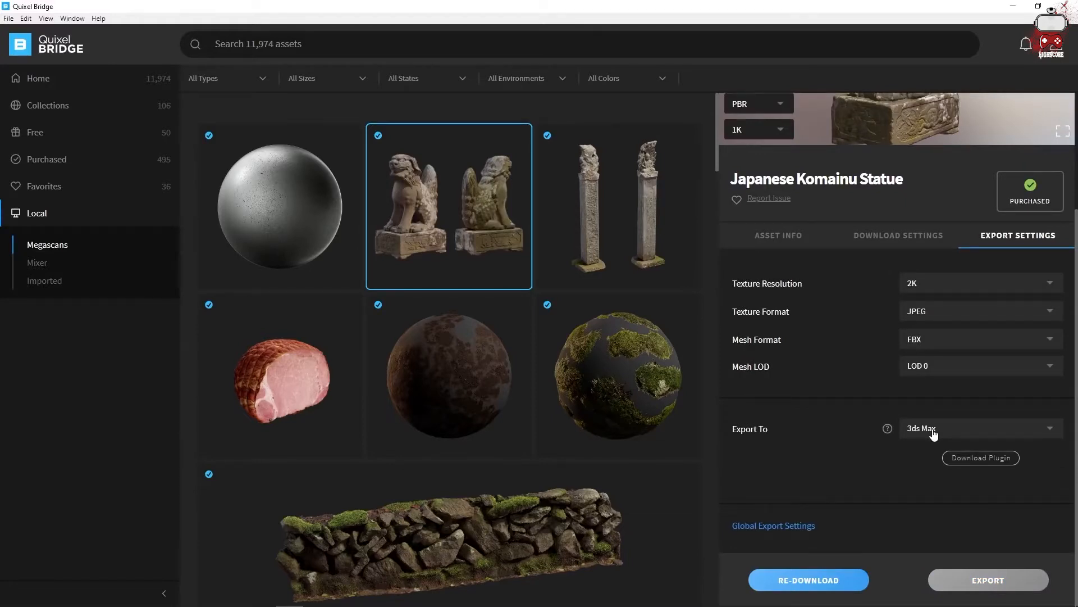
pyautogui.click(933, 431)
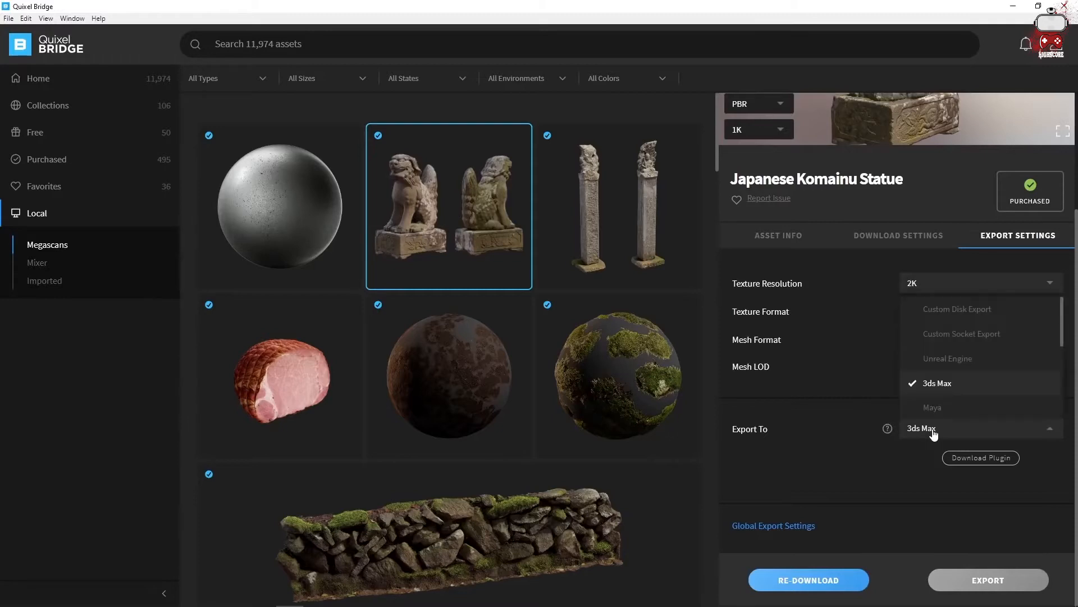
pyautogui.click(937, 355)
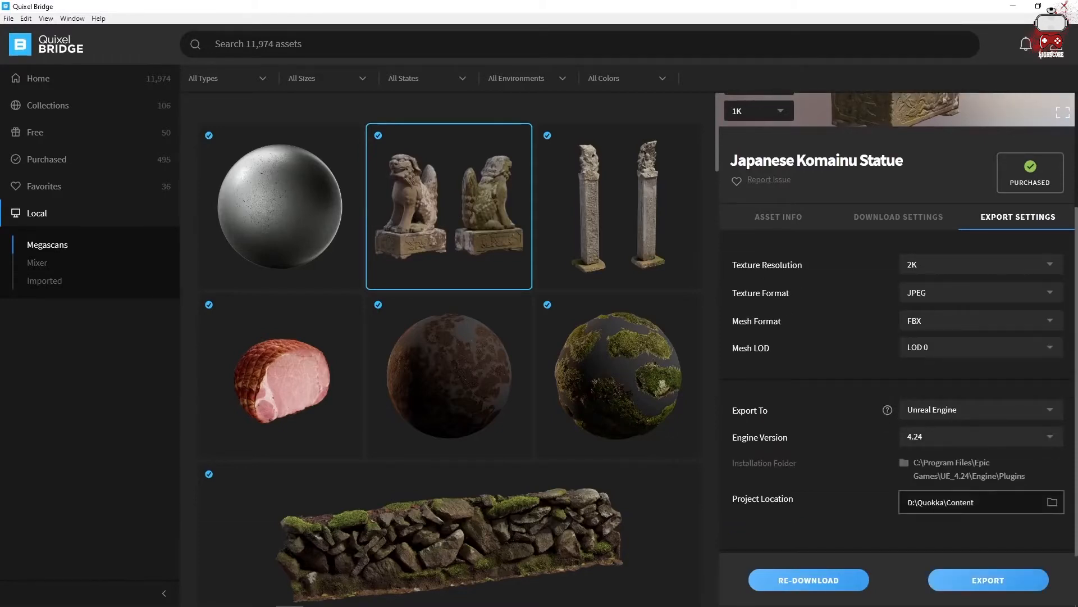
# Step: Install the Unreal Engine 4.24 plugin in C:\Program Files\Epic Games\UE_4.24\Engine\Plugins and set the project location to the AbandonedApartment project's Content folder
pyautogui.click(980, 502)
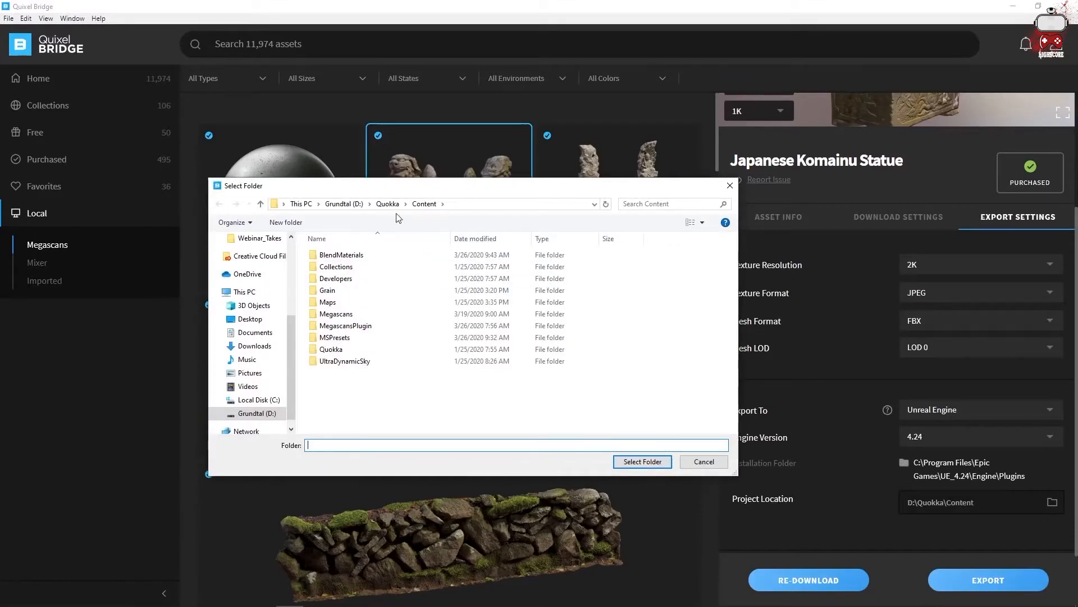
pyautogui.click(259, 400)
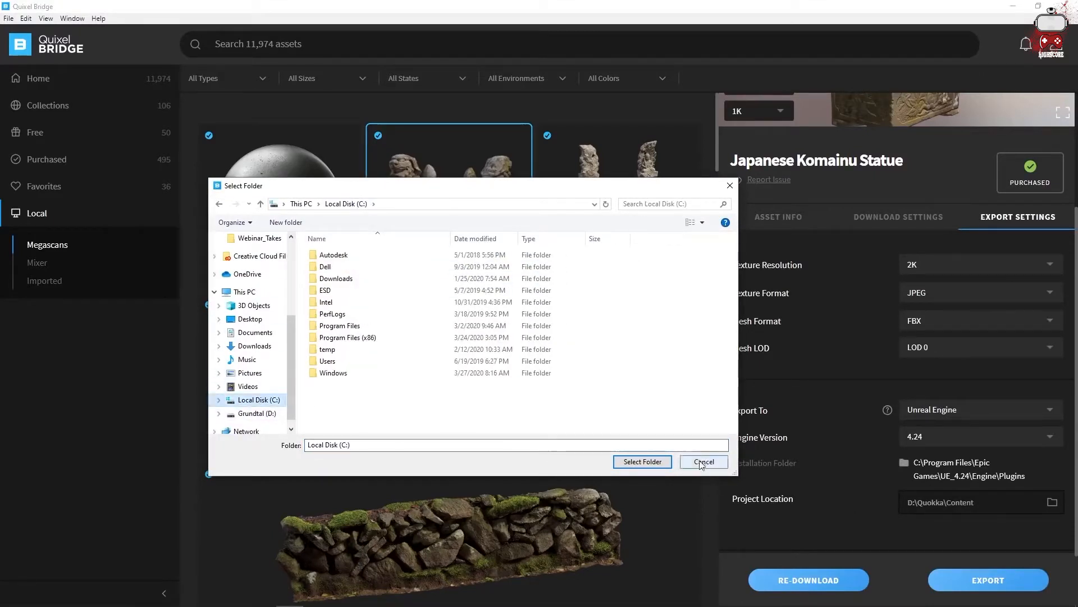
pyautogui.doubleClick(340, 326)
pyautogui.doubleClick(340, 420)
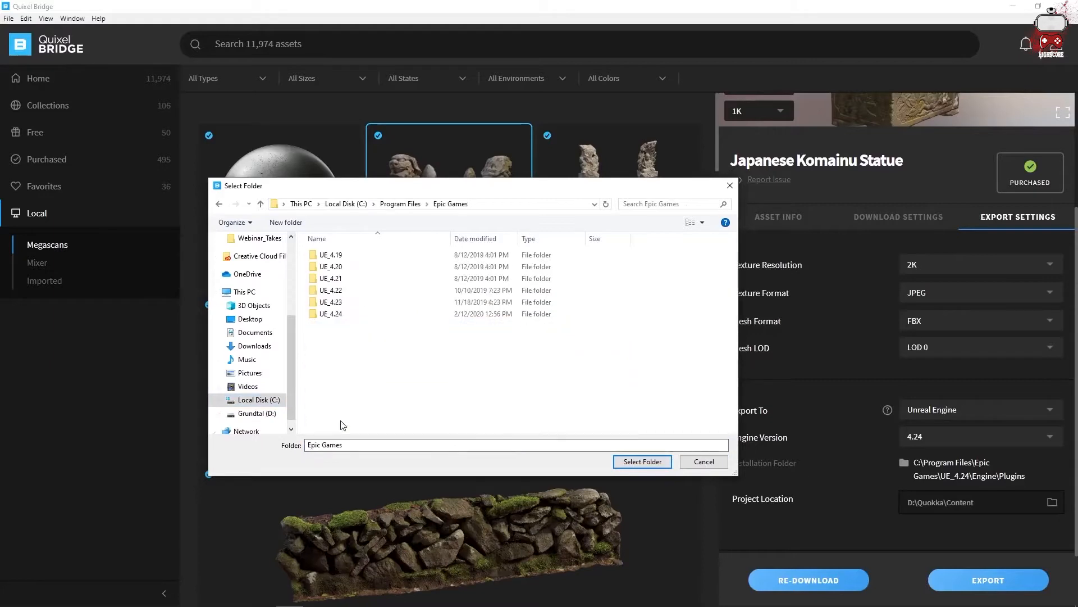
pyautogui.click(351, 314)
pyautogui.doubleClick(335, 316)
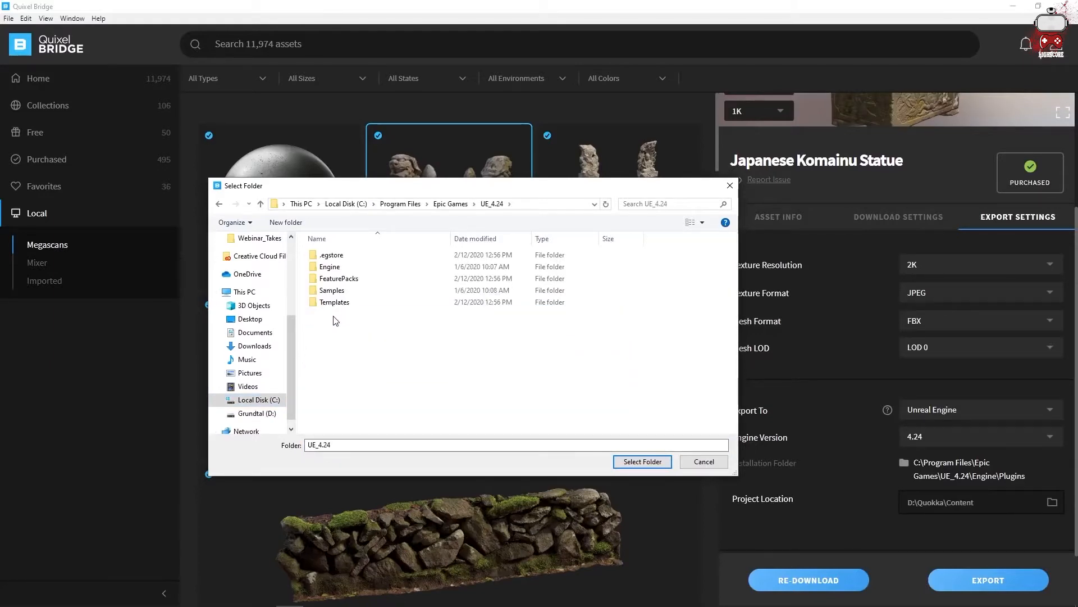
pyautogui.doubleClick(329, 267)
pyautogui.click(330, 348)
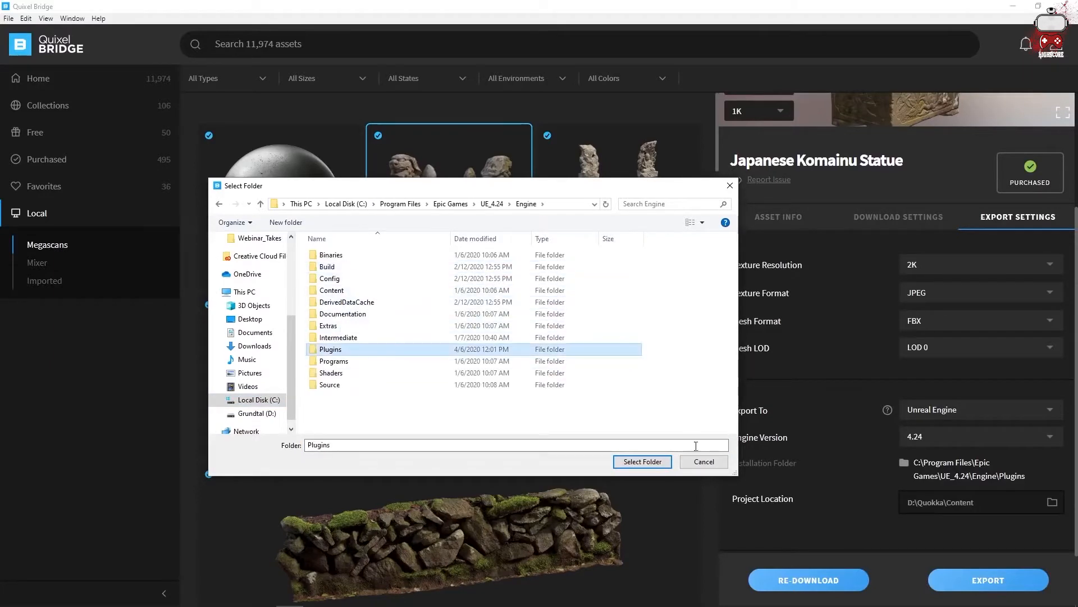
pyautogui.click(642, 462)
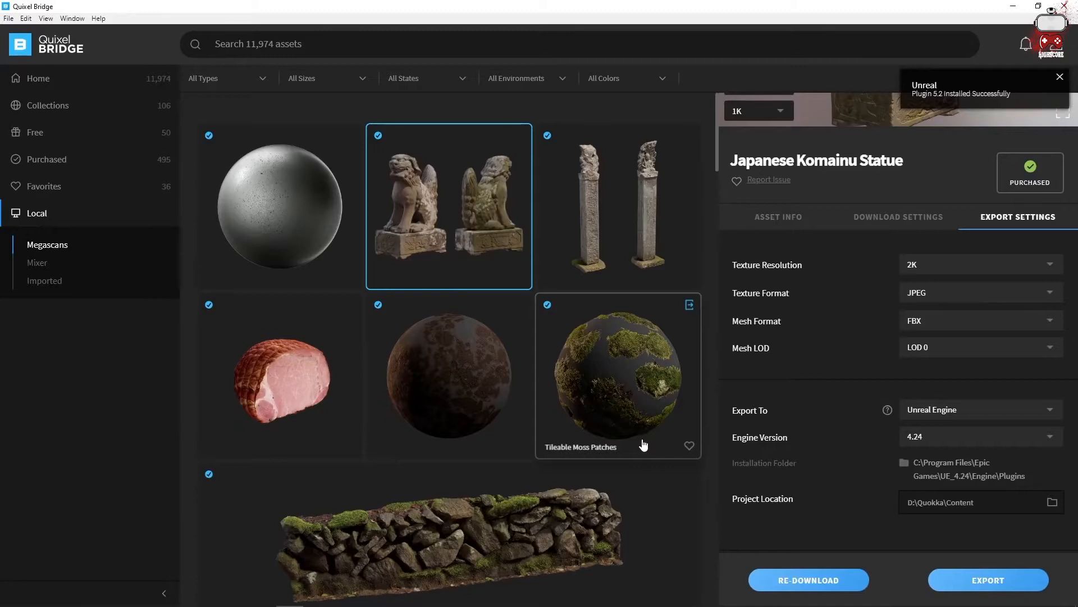
pyautogui.click(1054, 505)
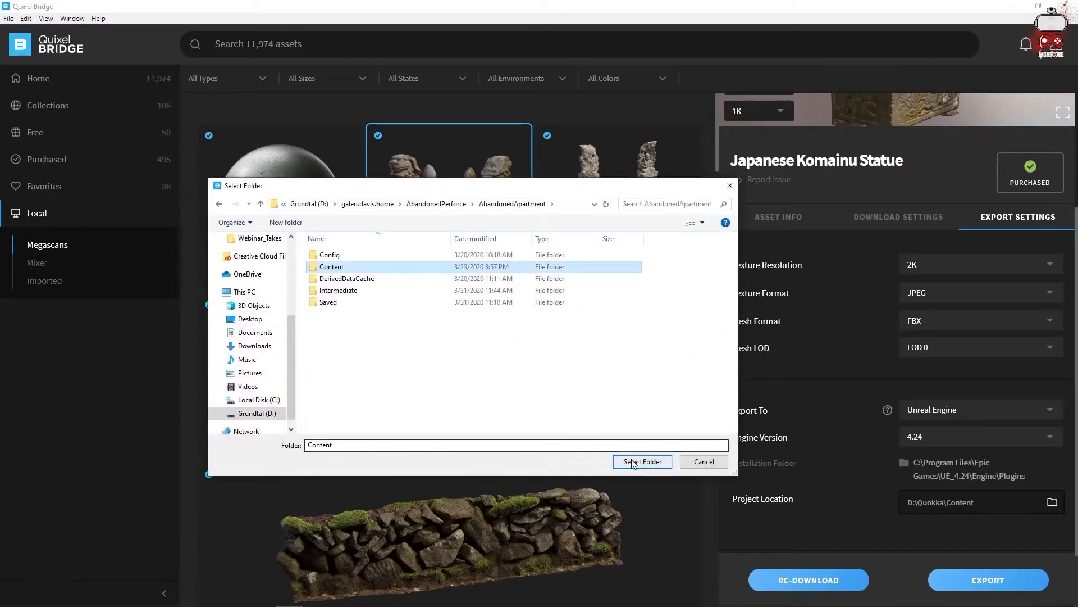
pyautogui.click(640, 461)
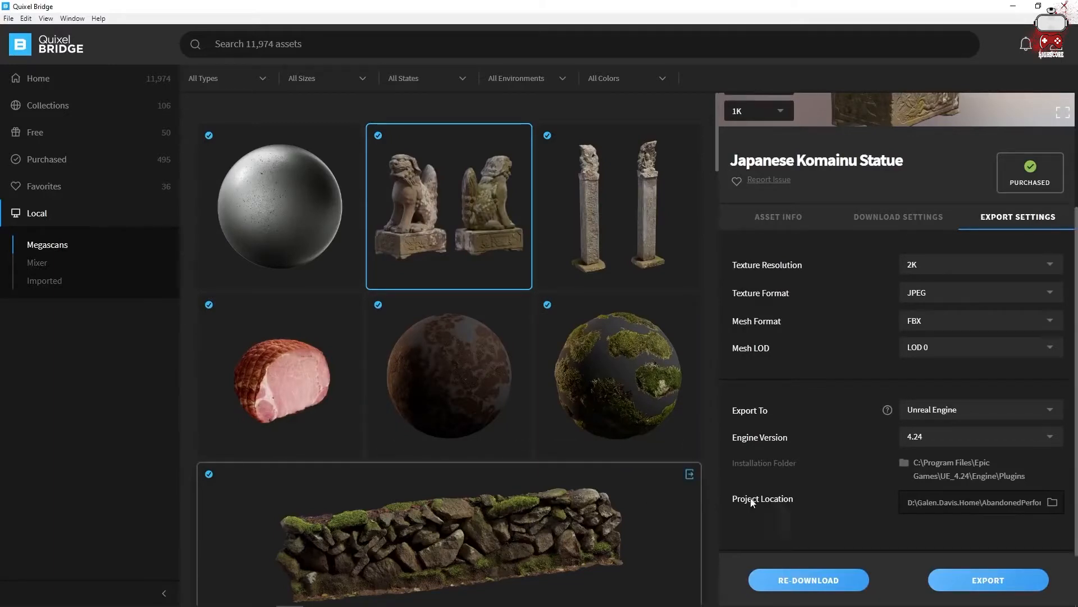
# Step: Examine the filename format and custom map options in the advanced export settings
pyautogui.scroll(-2, 864, 494)
pyautogui.click(747, 529)
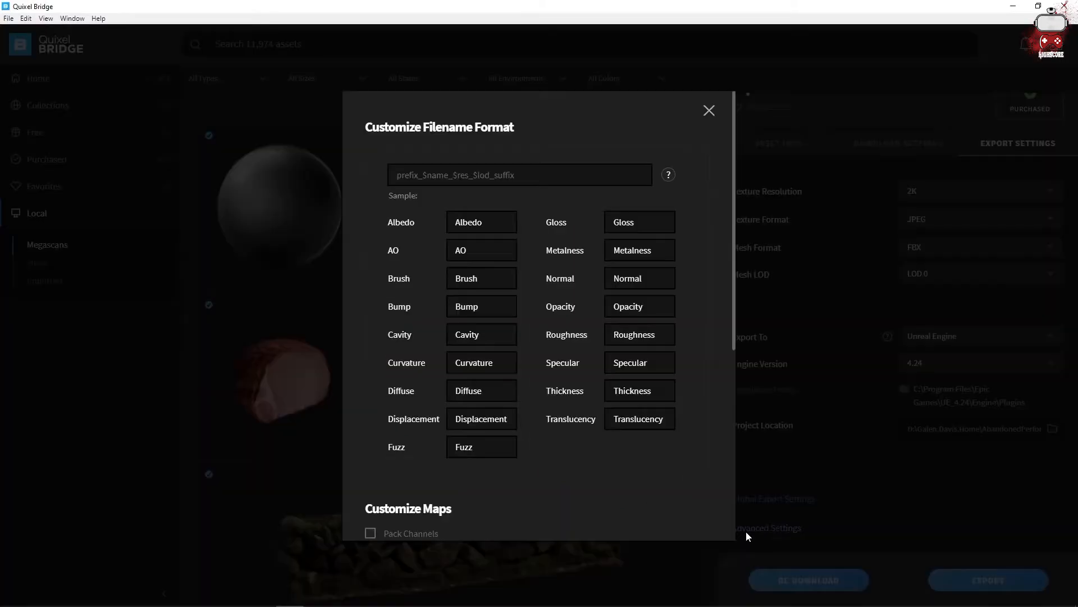
pyautogui.scroll(-4, 702, 347)
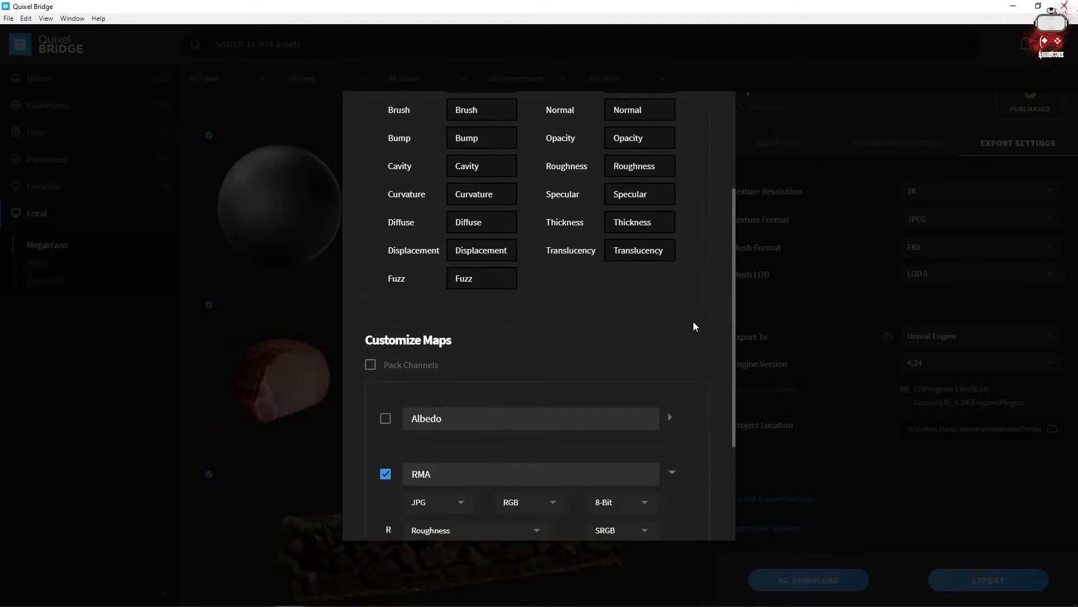
pyautogui.scroll(-1, 693, 328)
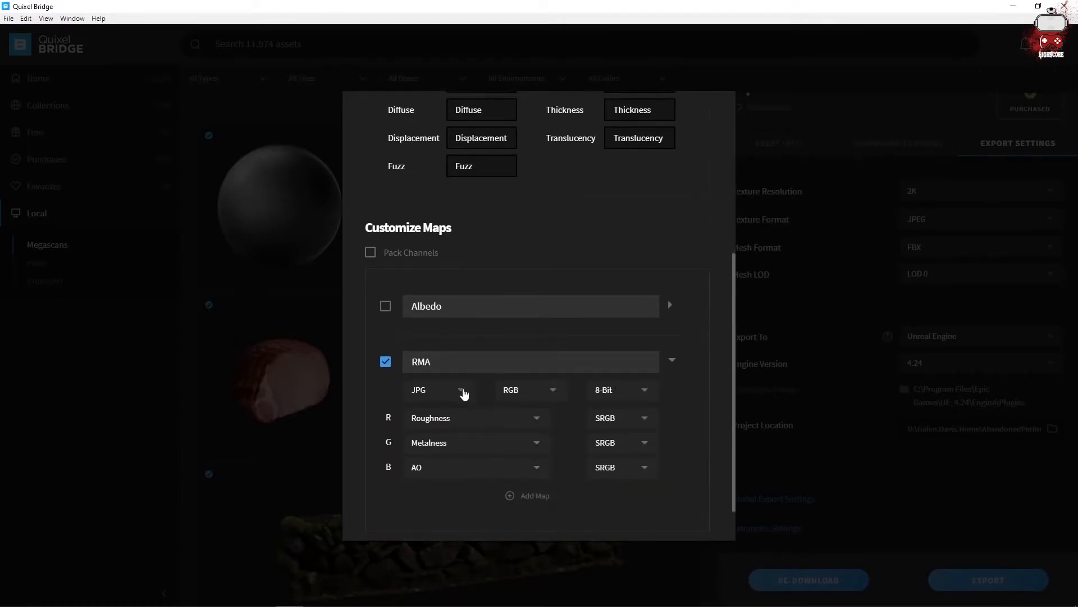
# Step: Inspect the RMA map's file format and the source choices for its packed channels in the advanced export settings
pyautogui.click(461, 392)
pyautogui.click(462, 392)
pyautogui.click(538, 420)
pyautogui.scroll(-1, 675, 476)
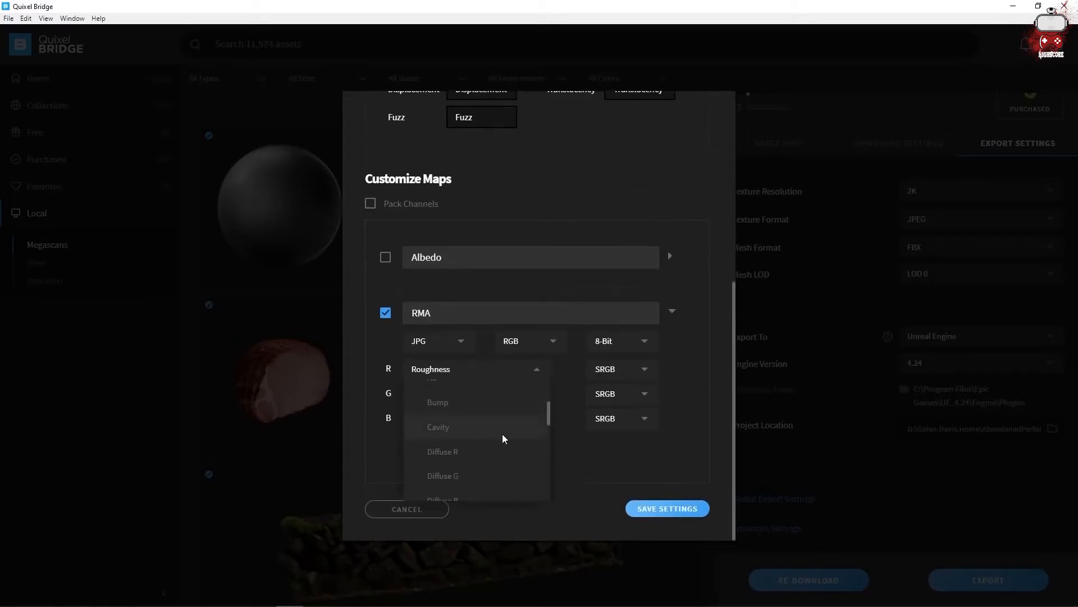
pyautogui.click(379, 416)
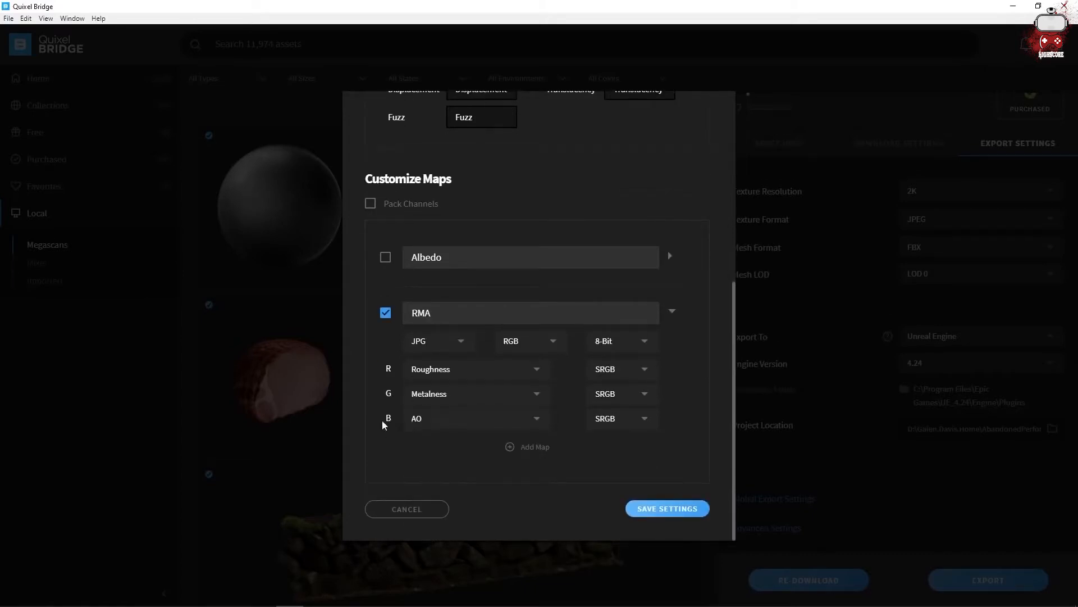
pyautogui.click(426, 419)
pyautogui.click(681, 463)
pyautogui.scroll(2, 671, 306)
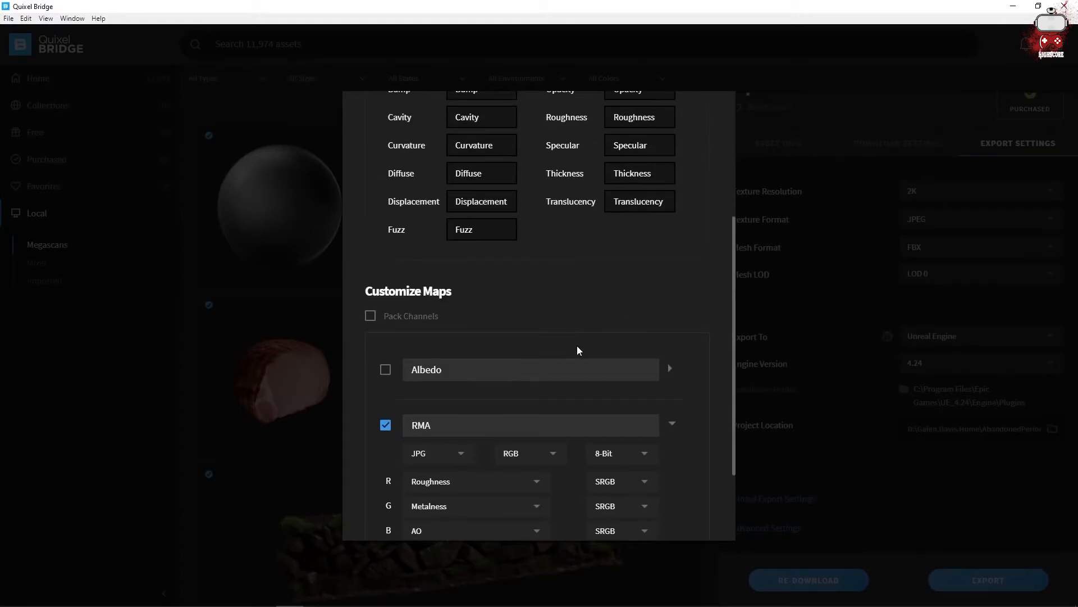
pyautogui.scroll(3, 578, 349)
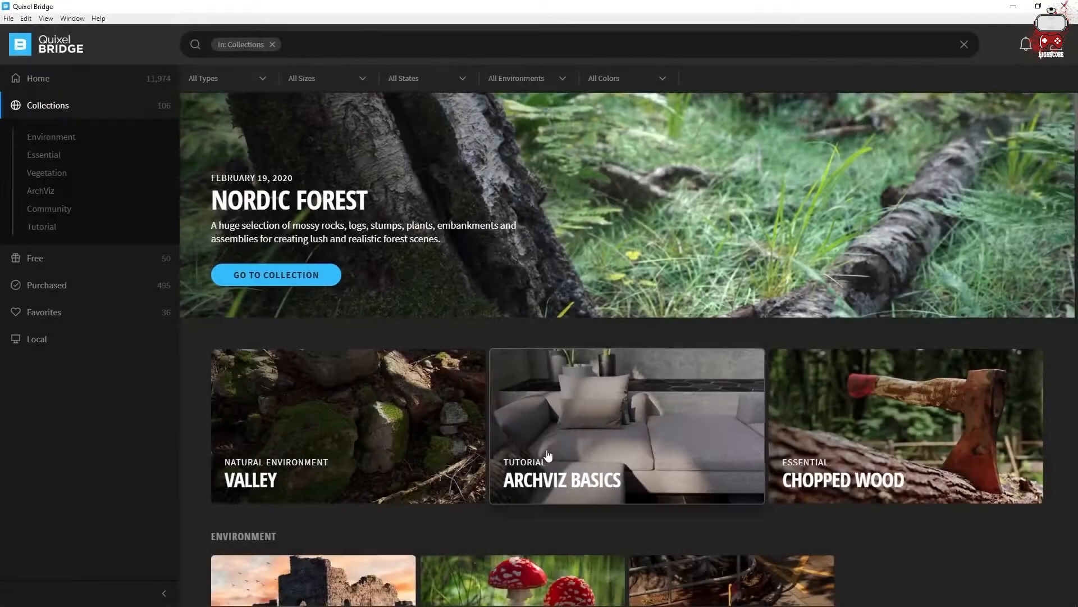
# Step: Browse the collection categories and examine the assets in the Old Hardware collection
pyautogui.scroll(-5, 543, 456)
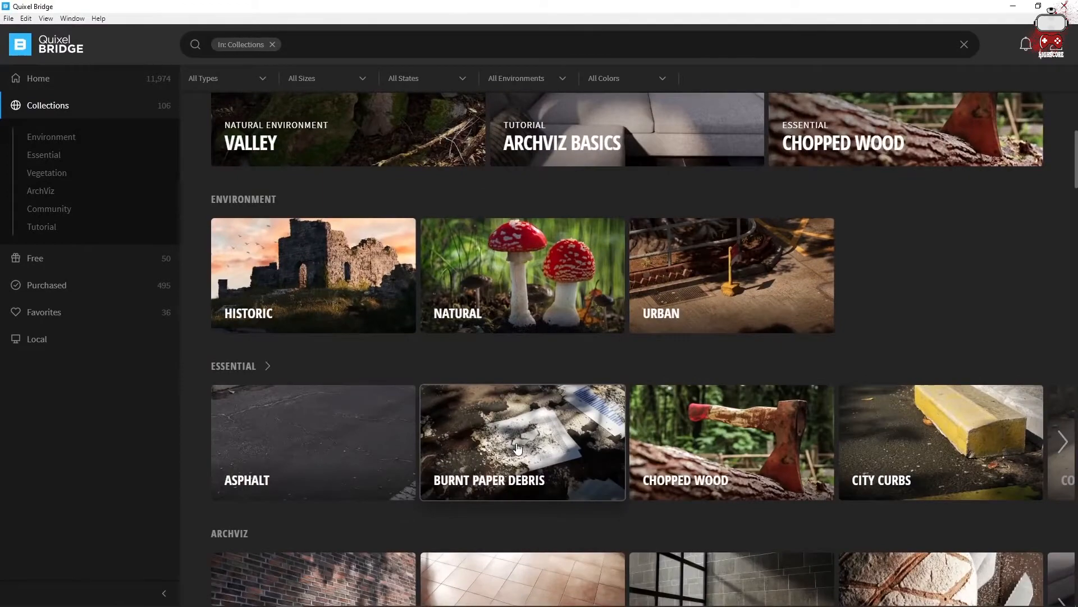
pyautogui.scroll(-3, 517, 448)
pyautogui.scroll(-3, 498, 488)
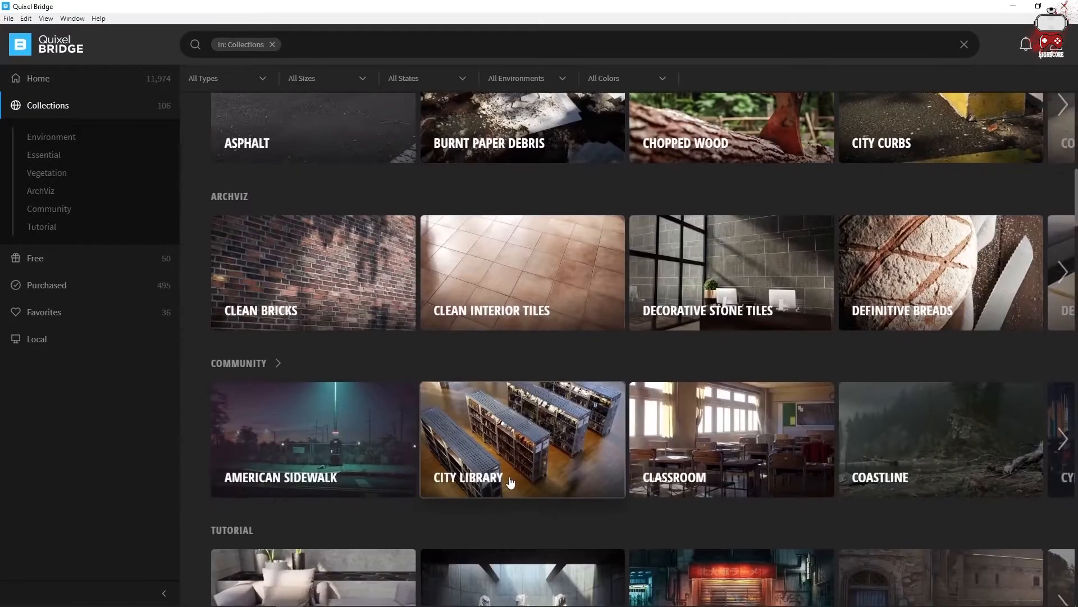
pyautogui.scroll(-4, 510, 482)
pyautogui.scroll(-3, 518, 477)
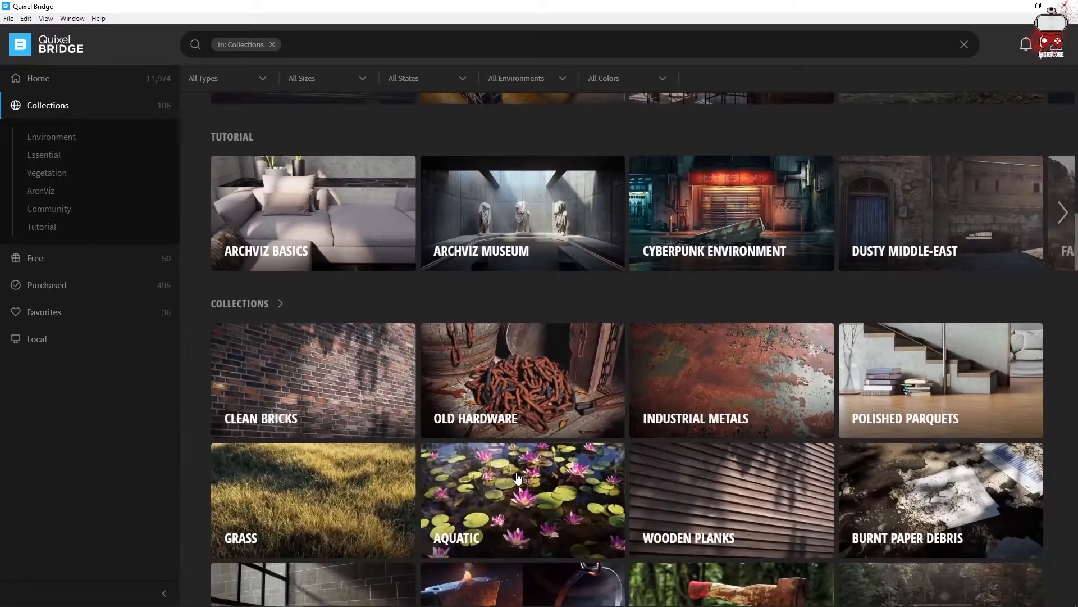
pyautogui.scroll(-1, 555, 341)
pyautogui.click(553, 341)
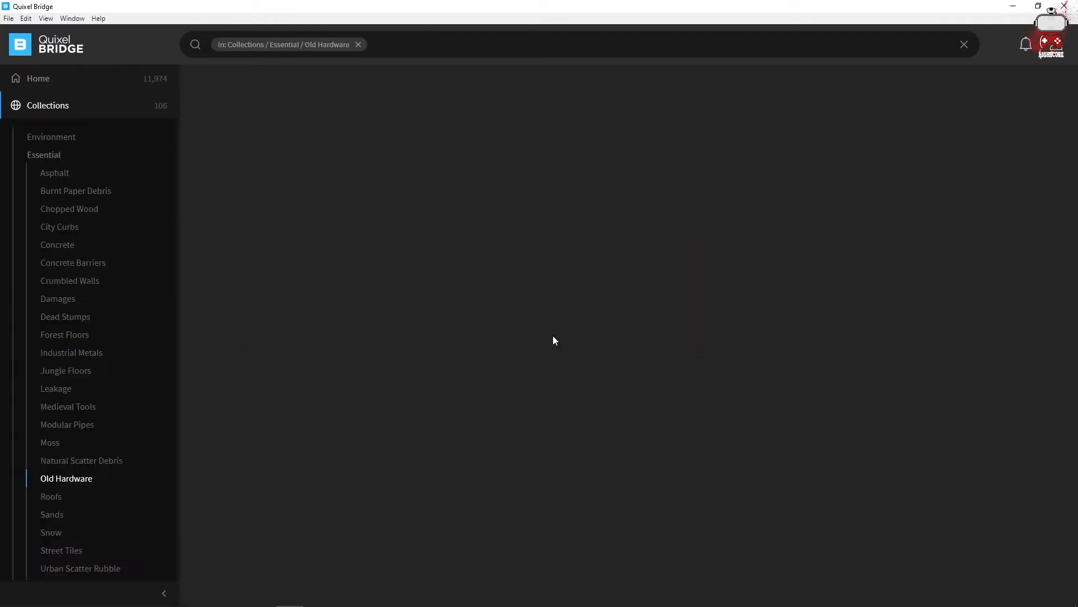
pyautogui.scroll(-5, 420, 346)
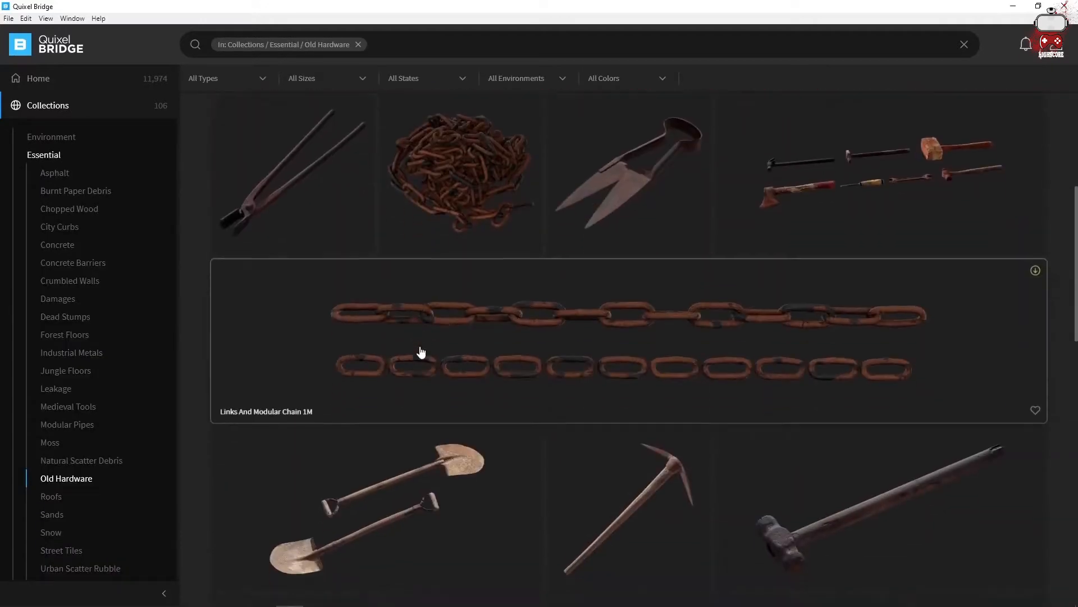
pyautogui.scroll(-10, 421, 352)
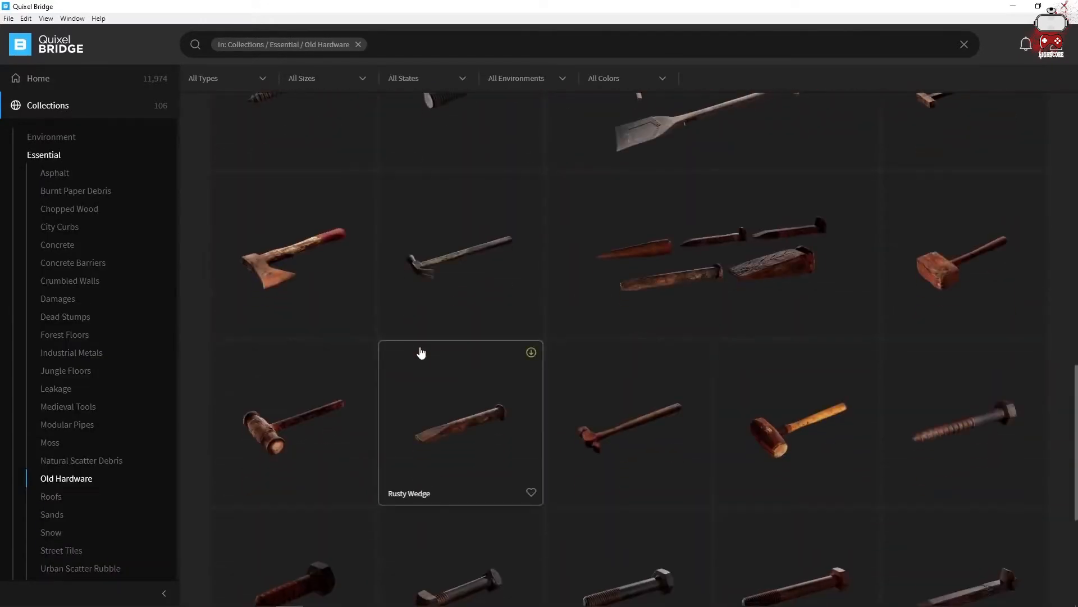
# Step: Browse the rest of the Old Hardware collection and the assets of the whole Essential collection
pyautogui.scroll(-5, 421, 352)
pyautogui.scroll(7, 646, 380)
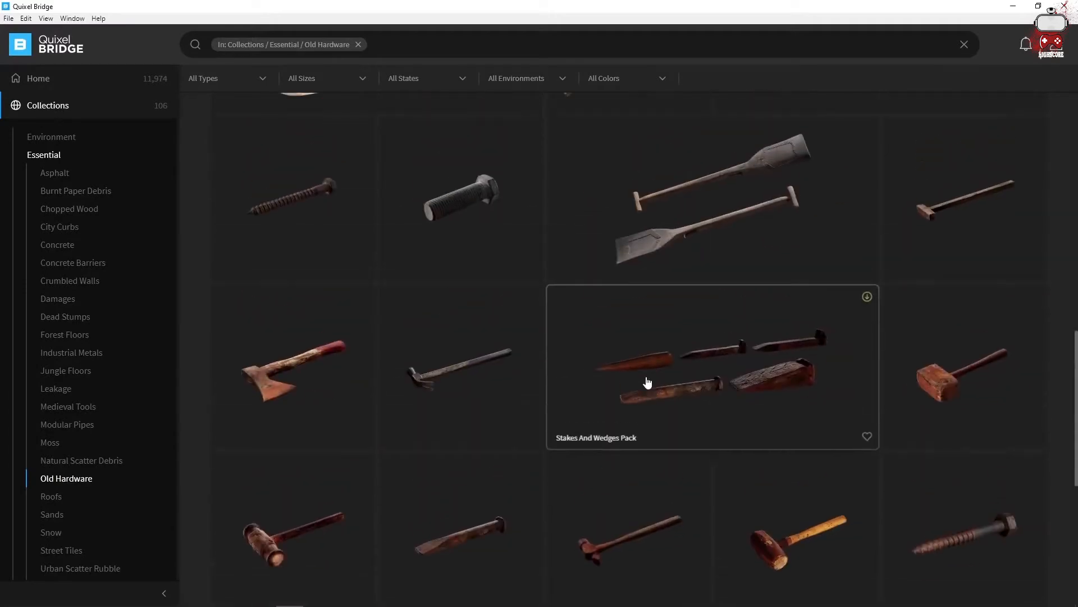
pyautogui.scroll(-10, 590, 351)
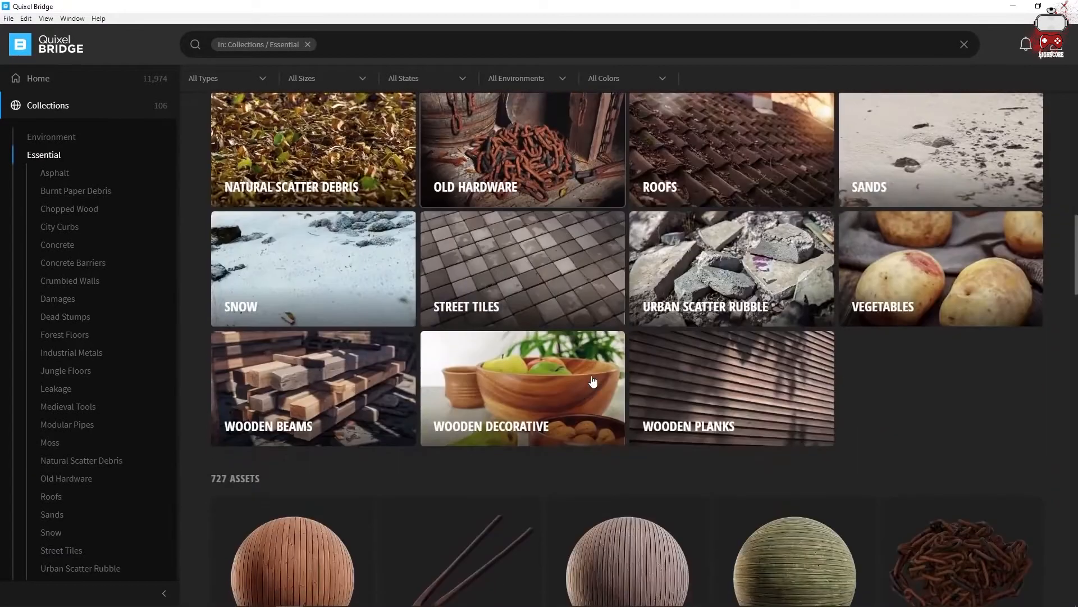
pyautogui.scroll(-5, 720, 446)
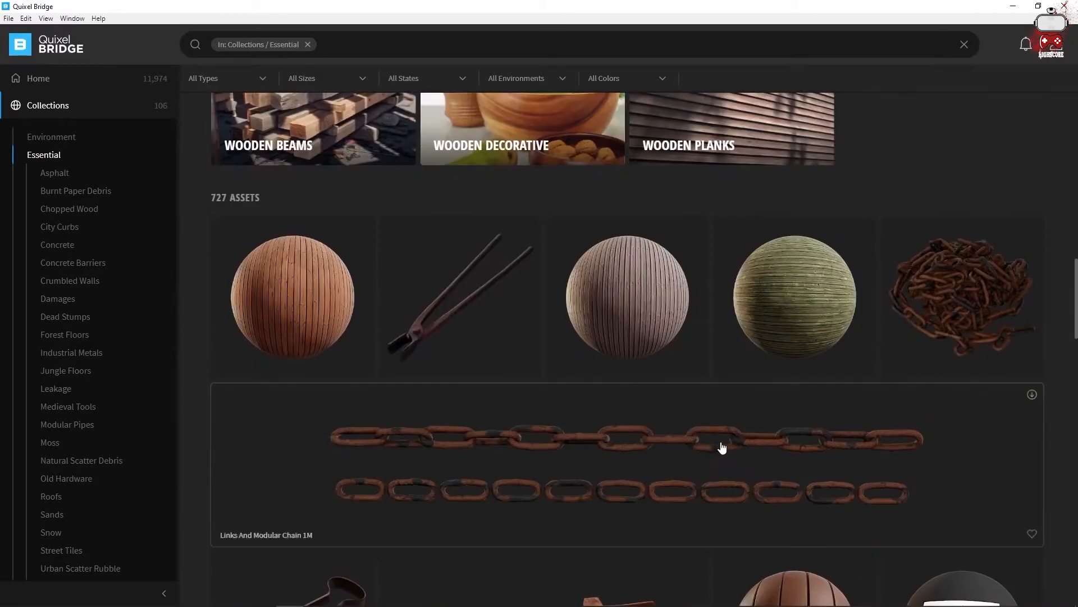
pyautogui.scroll(-10, 790, 399)
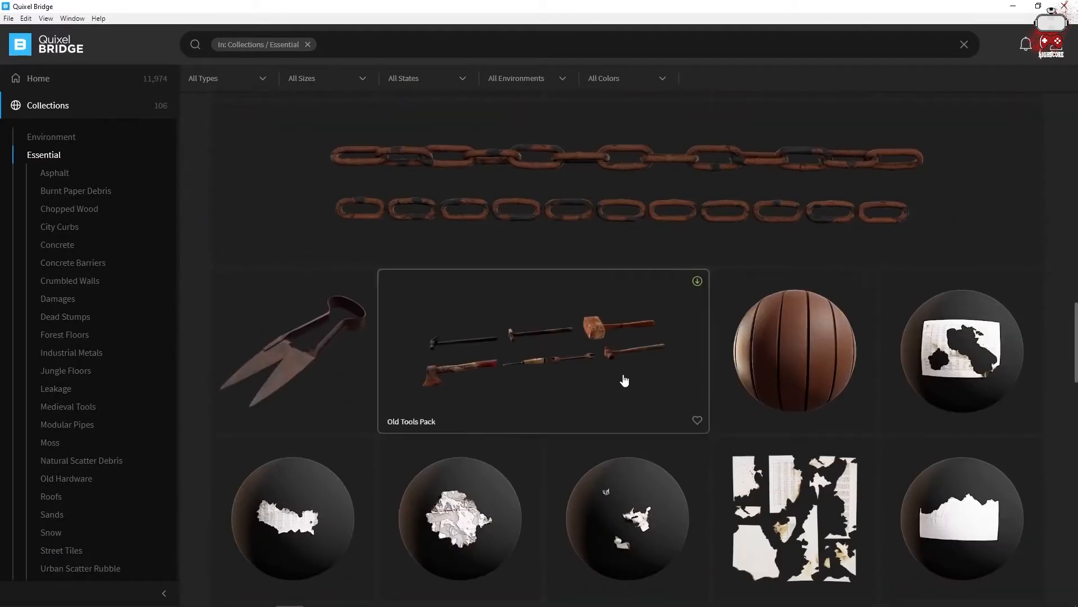
pyautogui.scroll(-15, 619, 385)
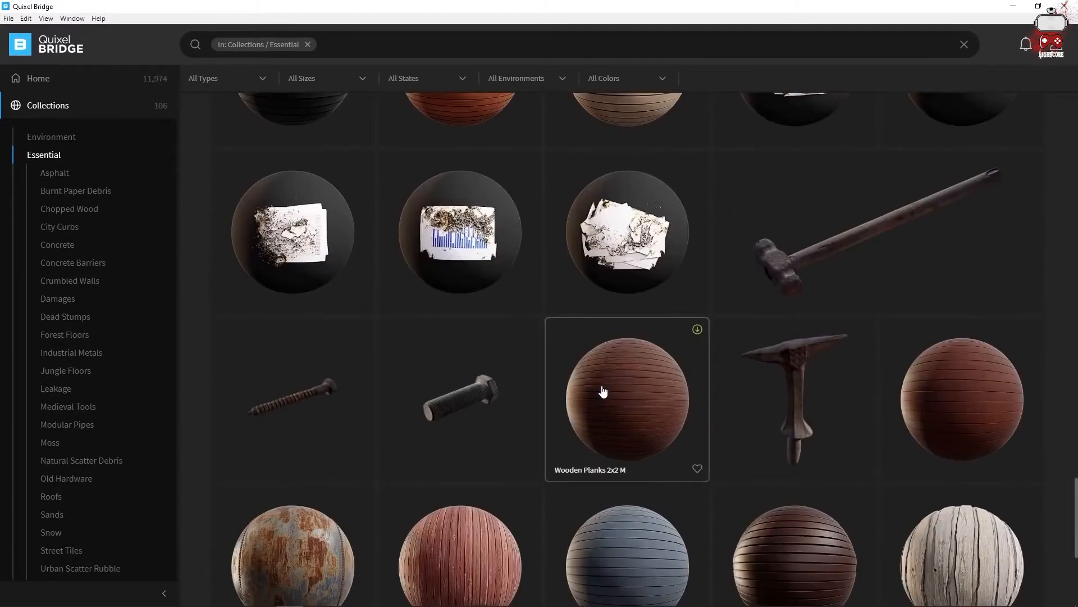
pyautogui.scroll(-8, 765, 426)
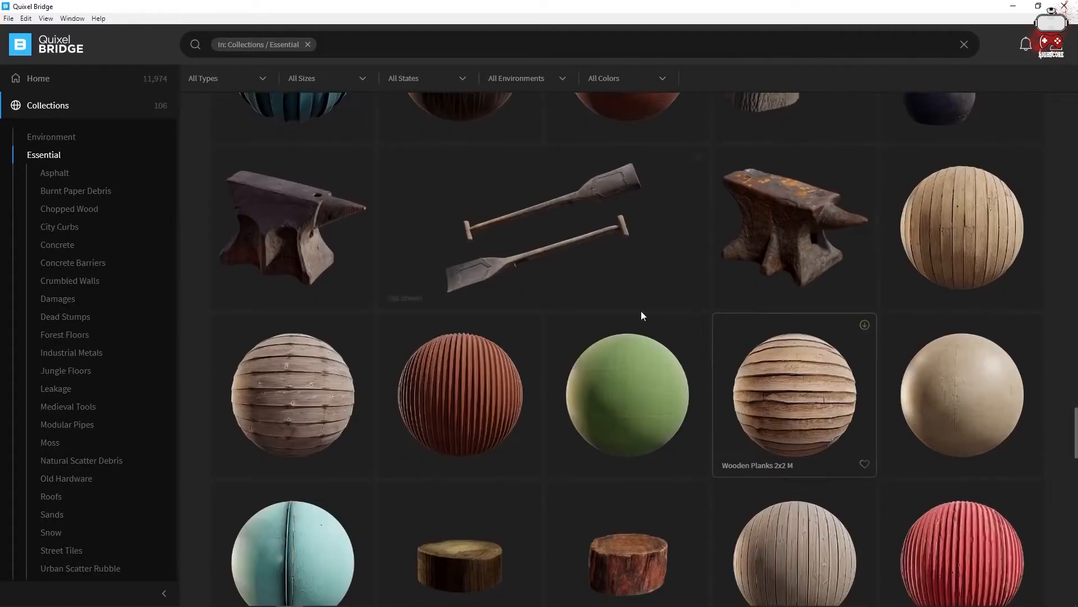
pyautogui.scroll(-3, 765, 246)
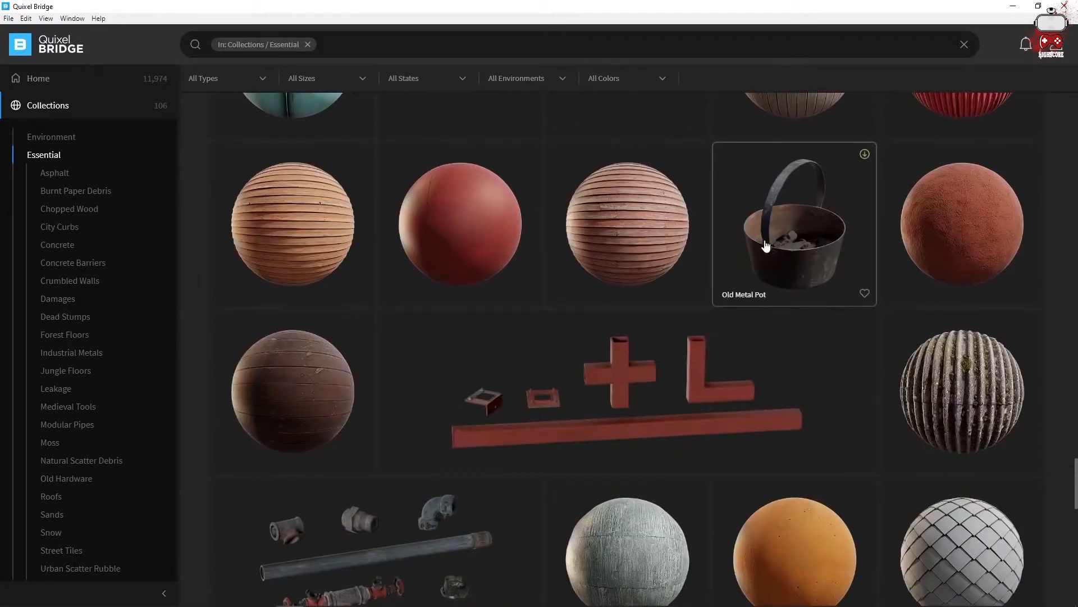
pyautogui.scroll(-3, 771, 245)
pyautogui.scroll(5, 790, 231)
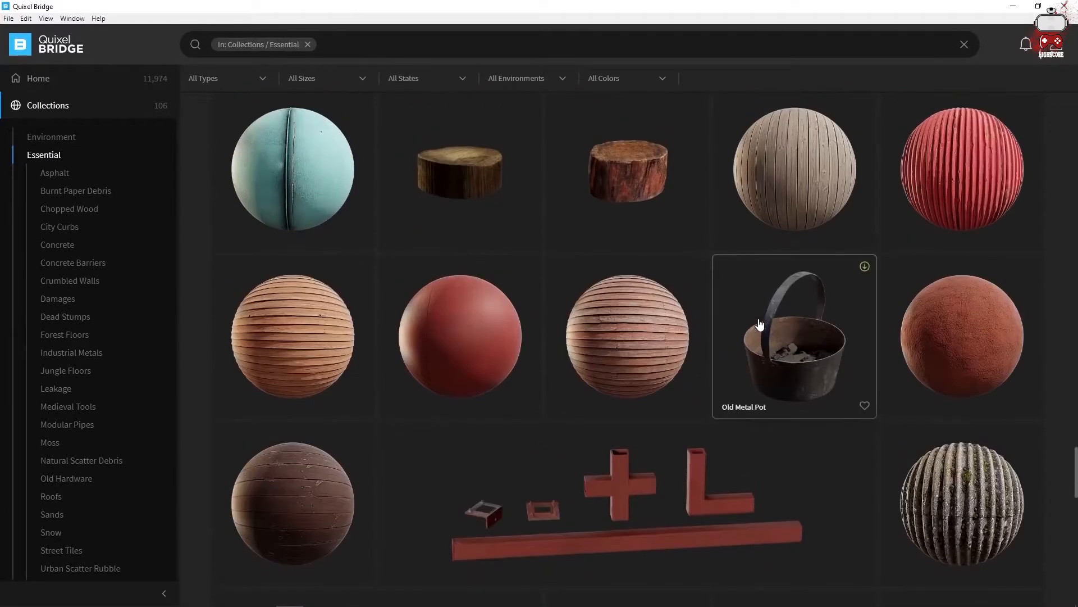
# Step: Review the Old Metal Pot's download settings, including its LODs and texture maps, and download the asset
pyautogui.click(761, 324)
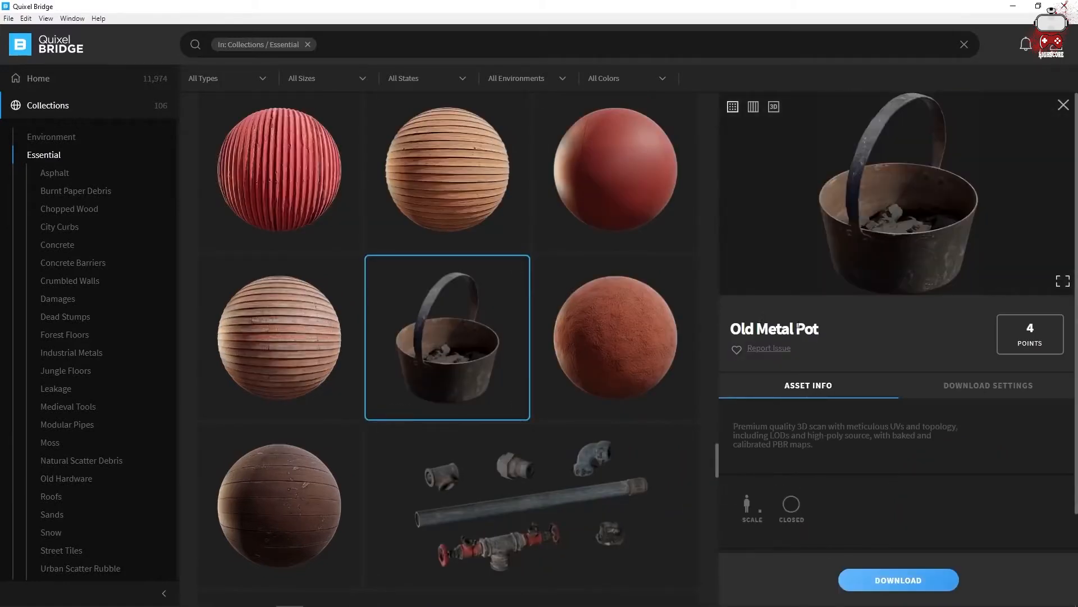
pyautogui.click(962, 385)
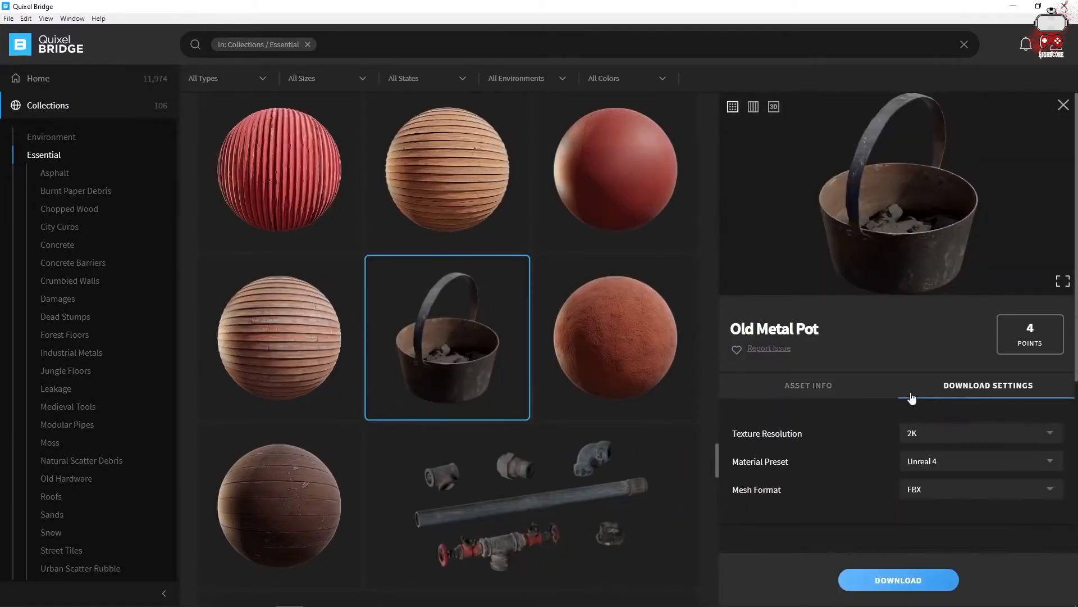
pyautogui.scroll(-3, 909, 396)
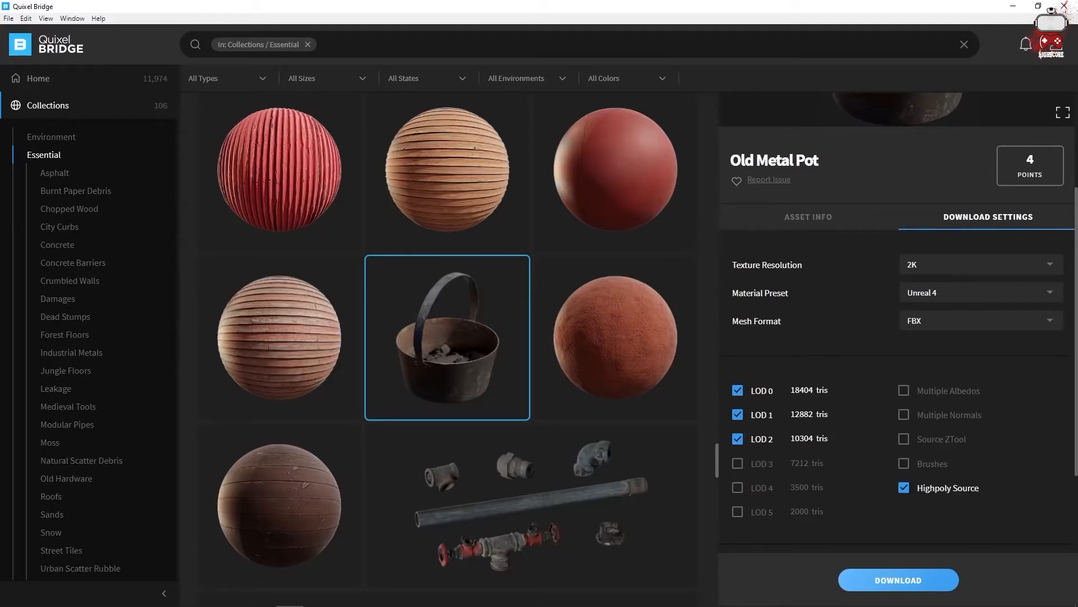
pyautogui.scroll(-5, 856, 454)
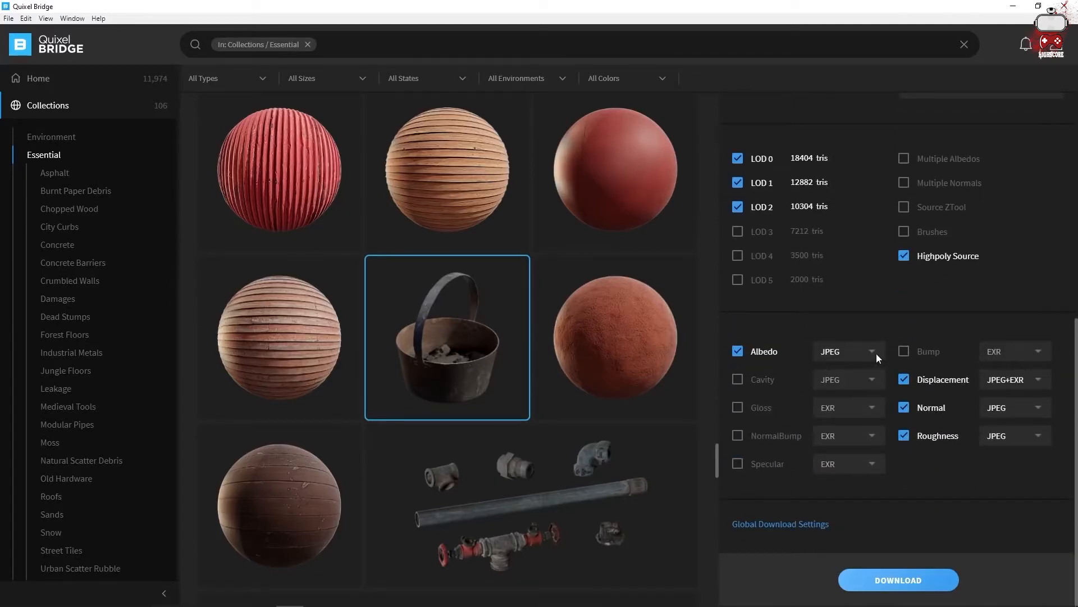
pyautogui.scroll(8, 880, 482)
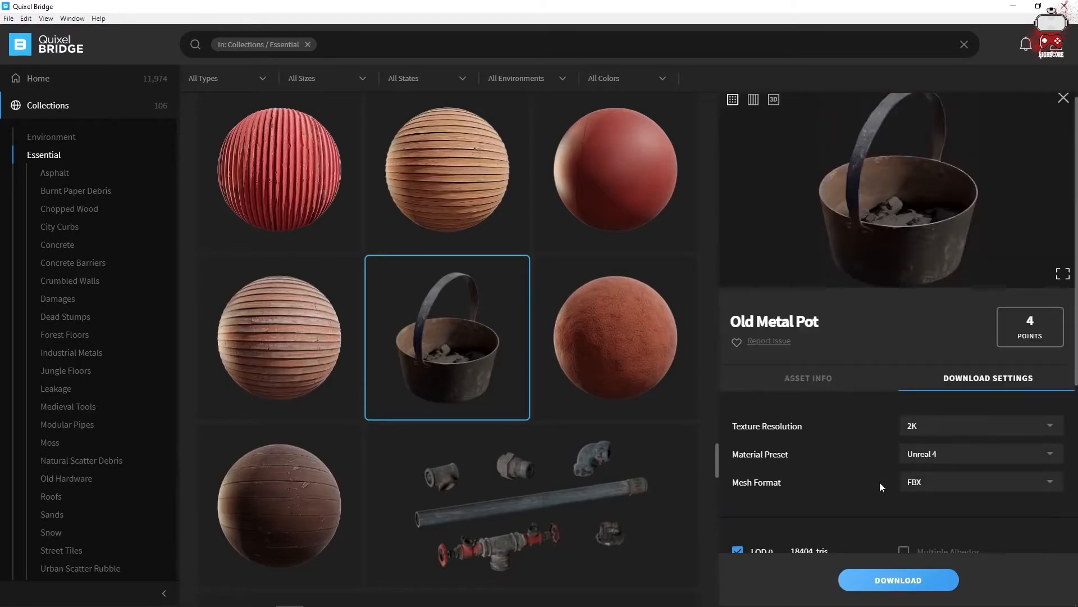
pyautogui.click(893, 578)
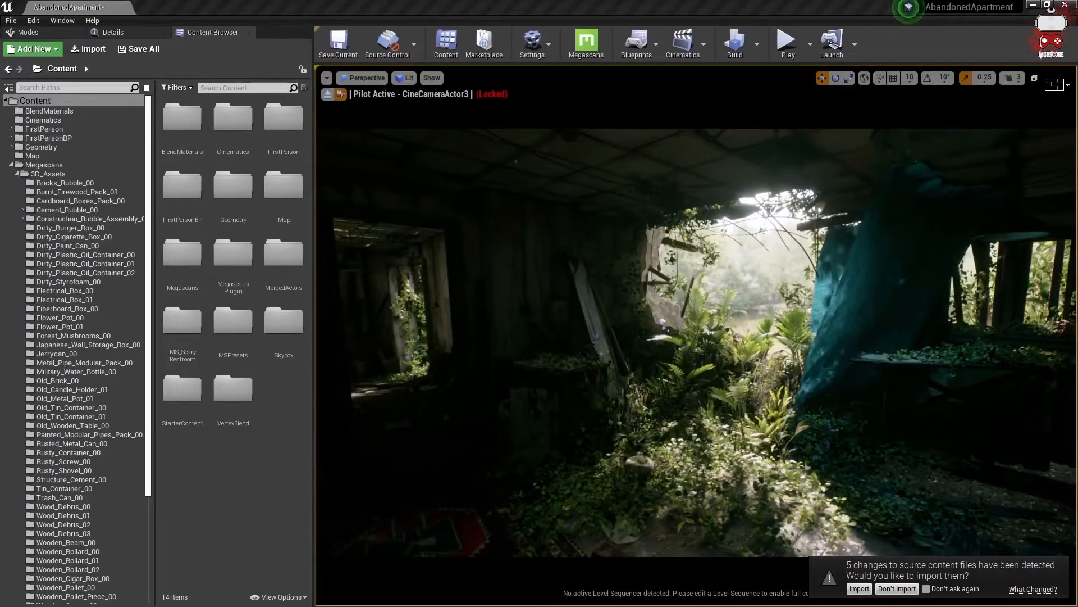
# Step: Open the Megascans plugin settings in Unreal Engine and export the Old Metal Pot from Quixel Bridge to Unreal Engine 4.24
pyautogui.click(581, 49)
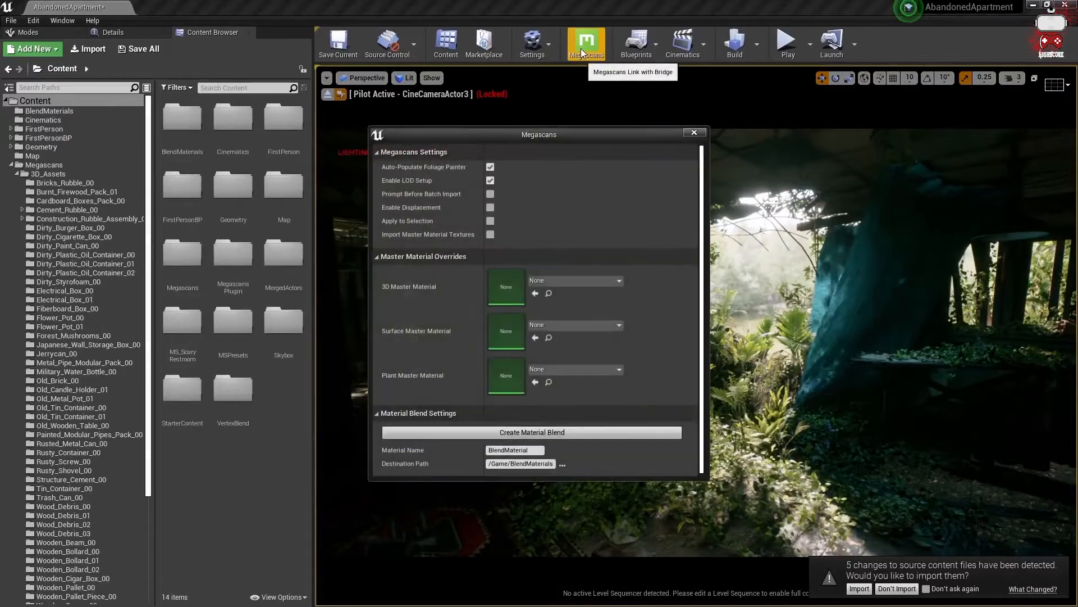
pyautogui.moveTo(536, 133); pyautogui.dragTo(493, 116)
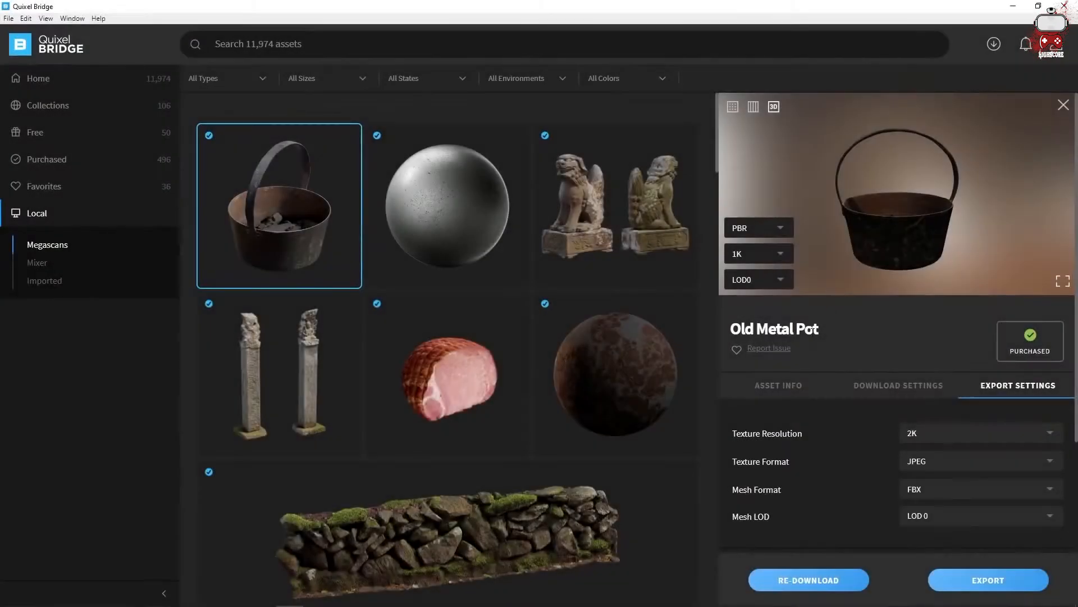
pyautogui.scroll(-3, 818, 453)
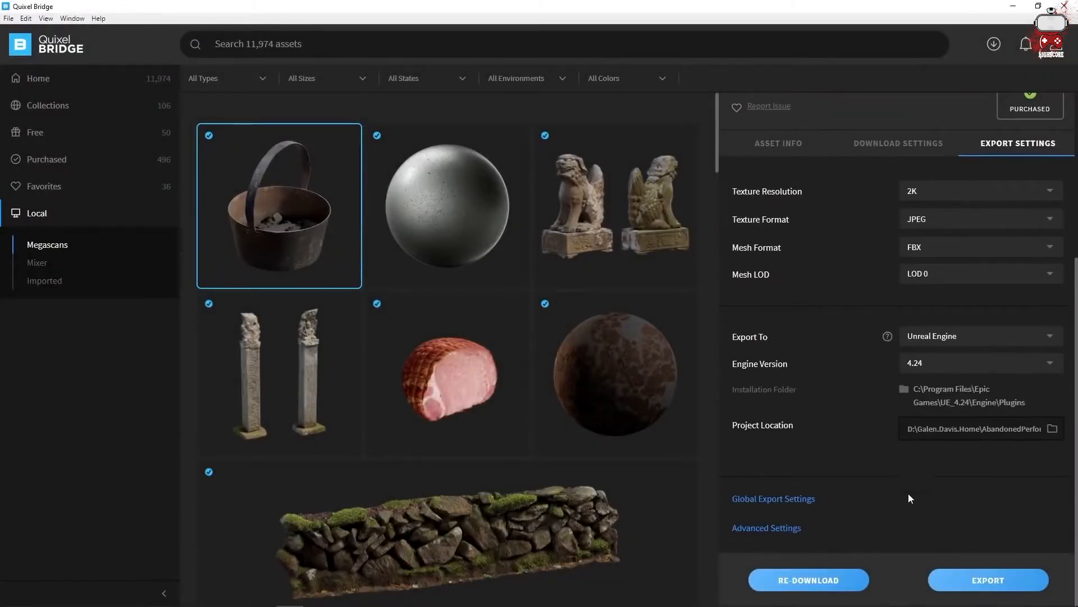
pyautogui.click(975, 580)
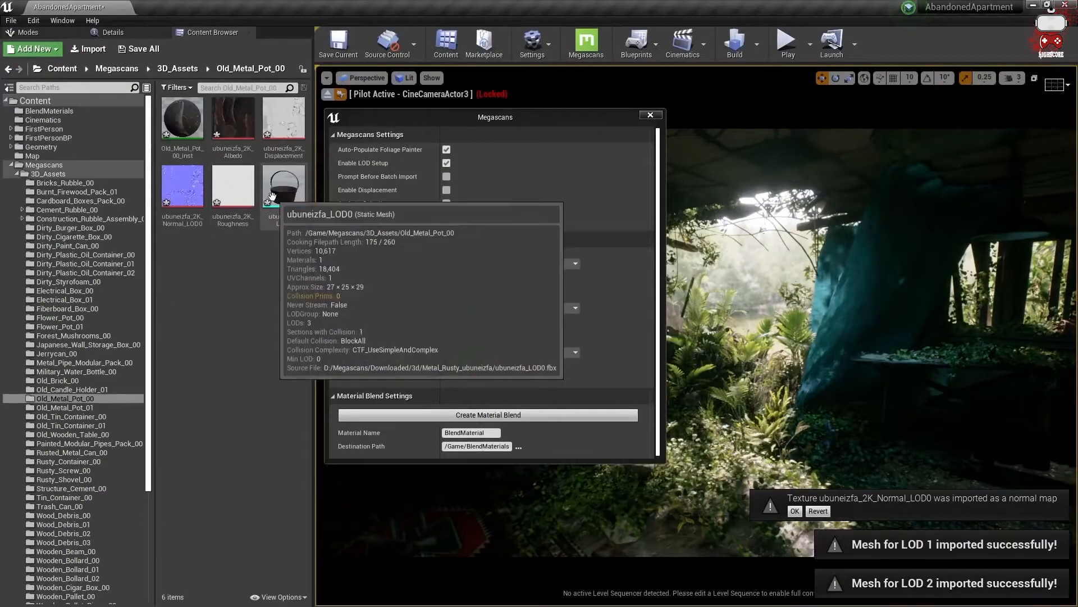
# Step: Inspect the imported Old Metal Pot static mesh from several angles in the mesh editor
pyautogui.doubleClick(271, 195)
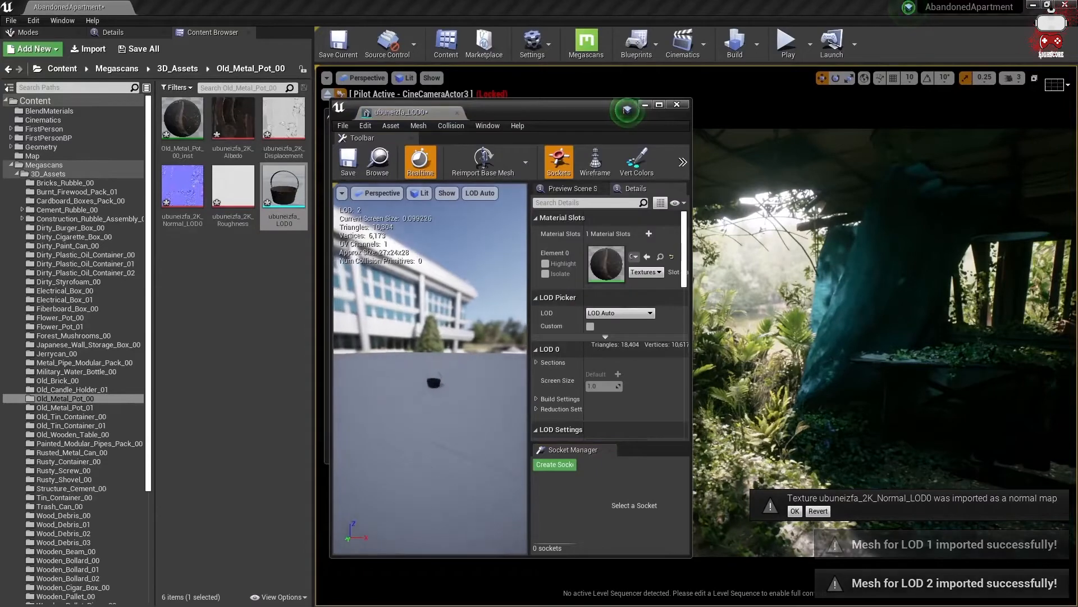
pyautogui.press('f')
pyautogui.moveTo(442, 421); pyautogui.dragTo(634, 410)
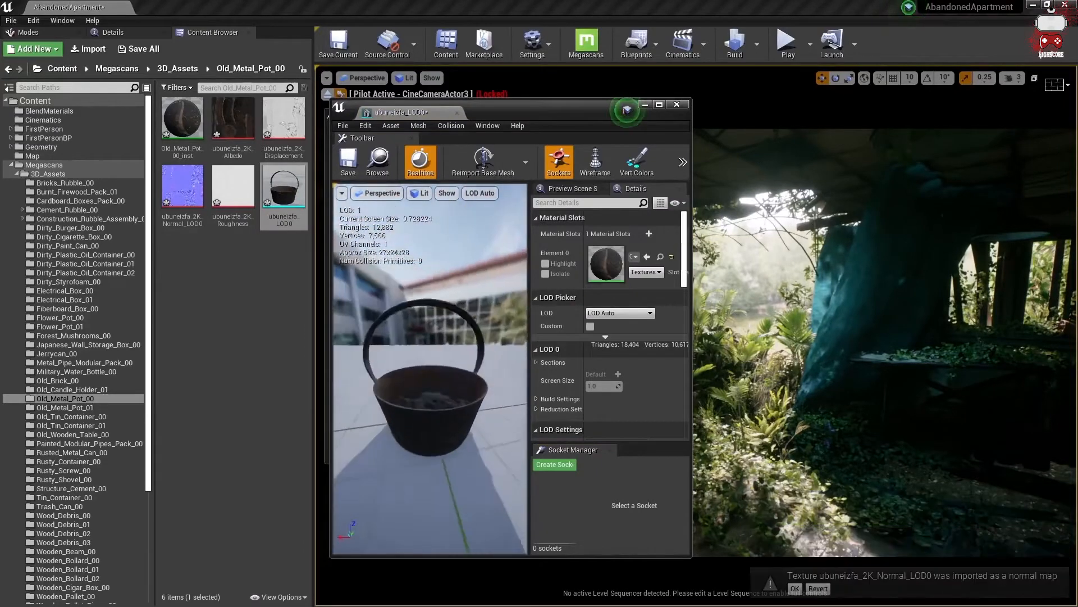
pyautogui.moveTo(430, 370)
pyautogui.mouseDown()
pyautogui.moveTo(466, 388)
pyautogui.moveTo(489, 353)
pyautogui.moveTo(478, 405)
pyautogui.moveTo(444, 371)
pyautogui.mouseUp()
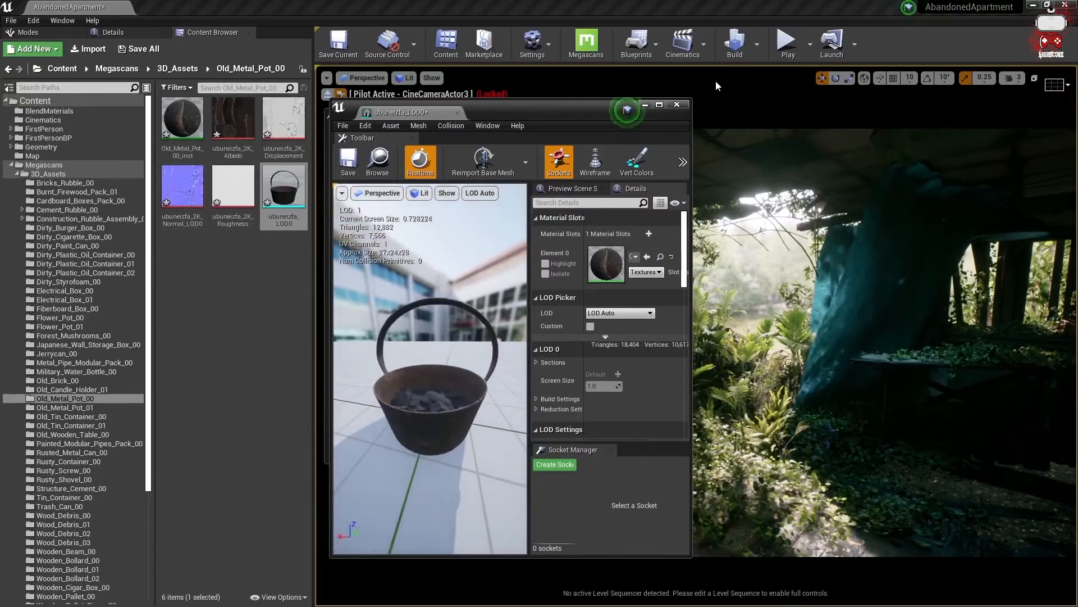
pyautogui.click(677, 104)
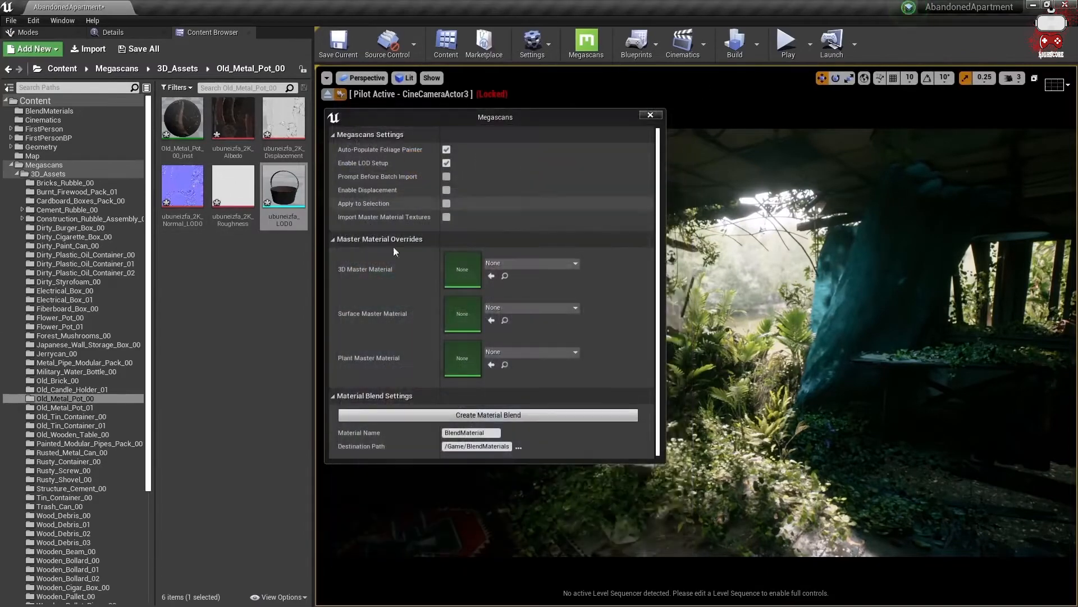
# Step: Close the Megascans settings, place the pot mesh on the floor in the shot's near right corner, and switch the viewport to game view
pyautogui.click(649, 116)
pyautogui.moveTo(285, 188); pyautogui.dragTo(1017, 553)
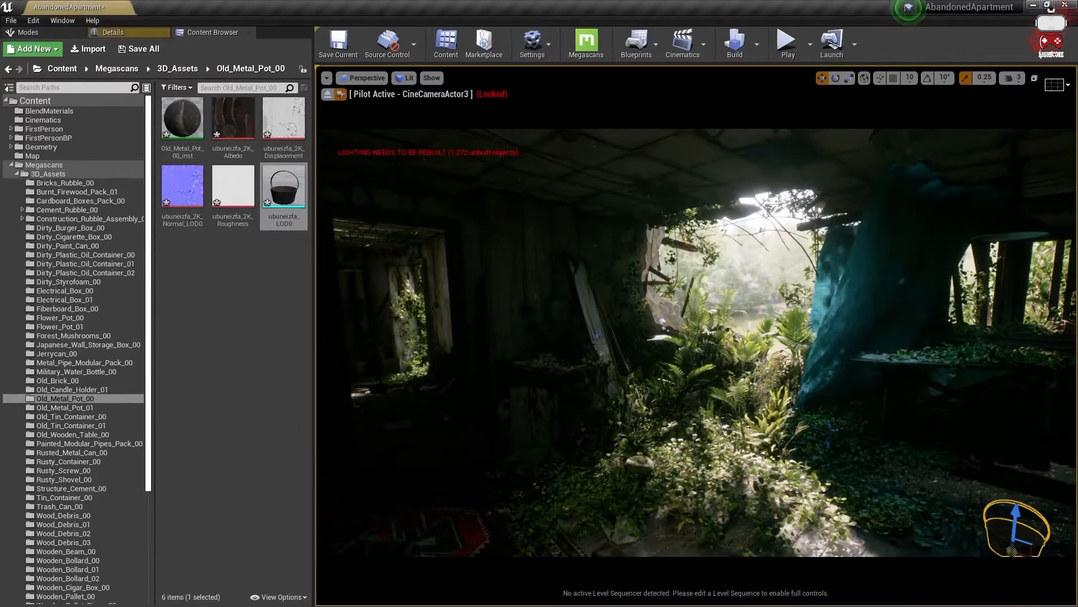
pyautogui.press('g')
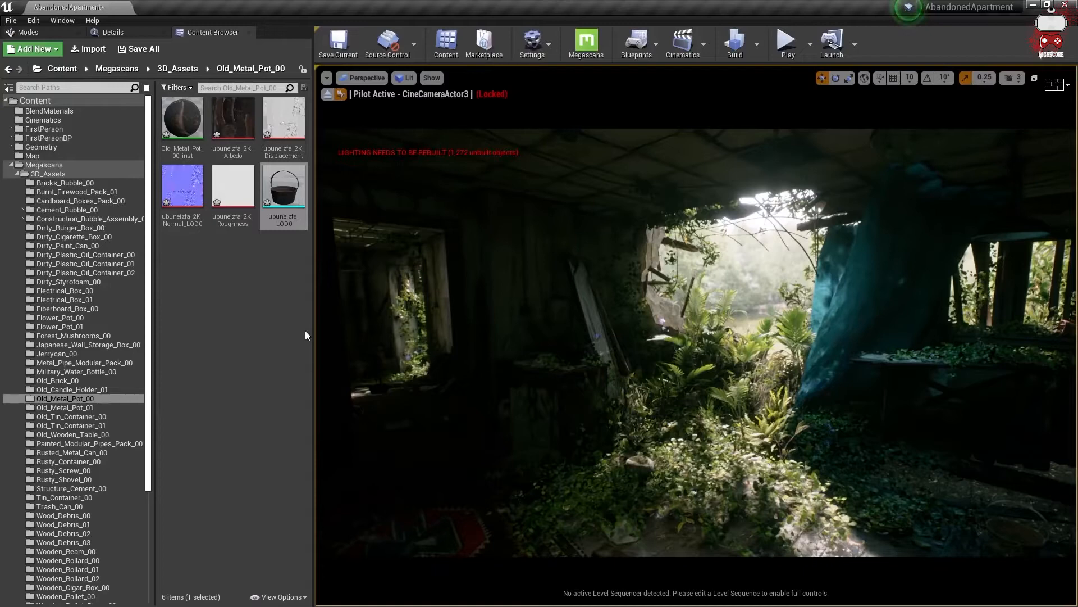
# Step: Reopen the pot's static mesh and compare LOD 0, LOD 1 and LOD 2 in the preview
pyautogui.doubleClick(284, 188)
pyautogui.moveTo(453, 412); pyautogui.dragTo(453, 388, button='right')
pyautogui.scroll(5, 454, 412)
pyautogui.moveTo(454, 412); pyautogui.dragTo(386, 412)
pyautogui.moveTo(414, 252)
pyautogui.mouseDown()
pyautogui.moveTo(351, 259)
pyautogui.moveTo(413, 252)
pyautogui.mouseUp()
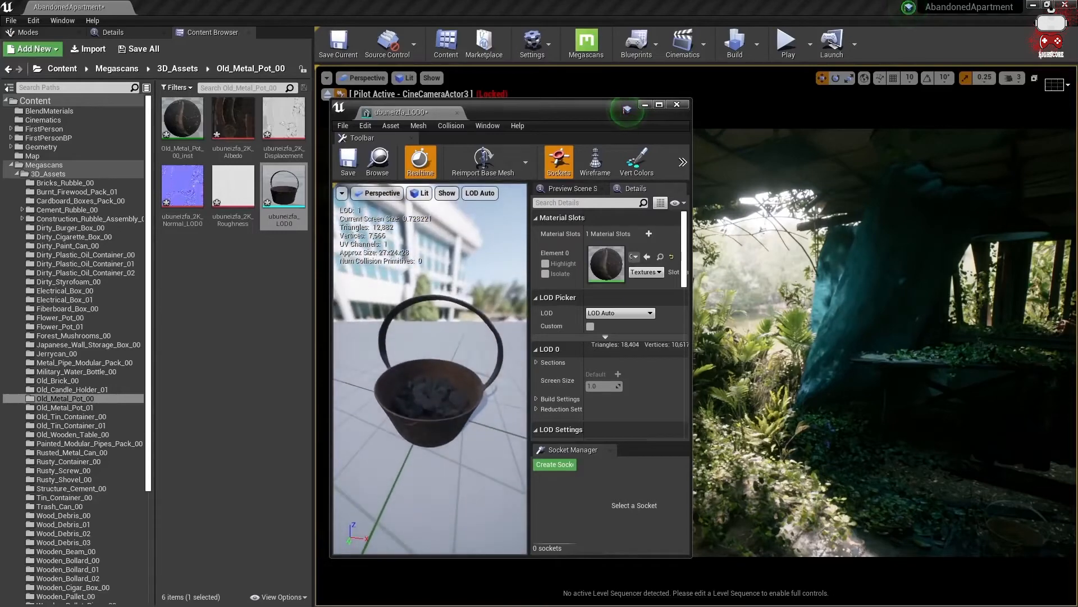
pyautogui.click(464, 194)
pyautogui.click(473, 221)
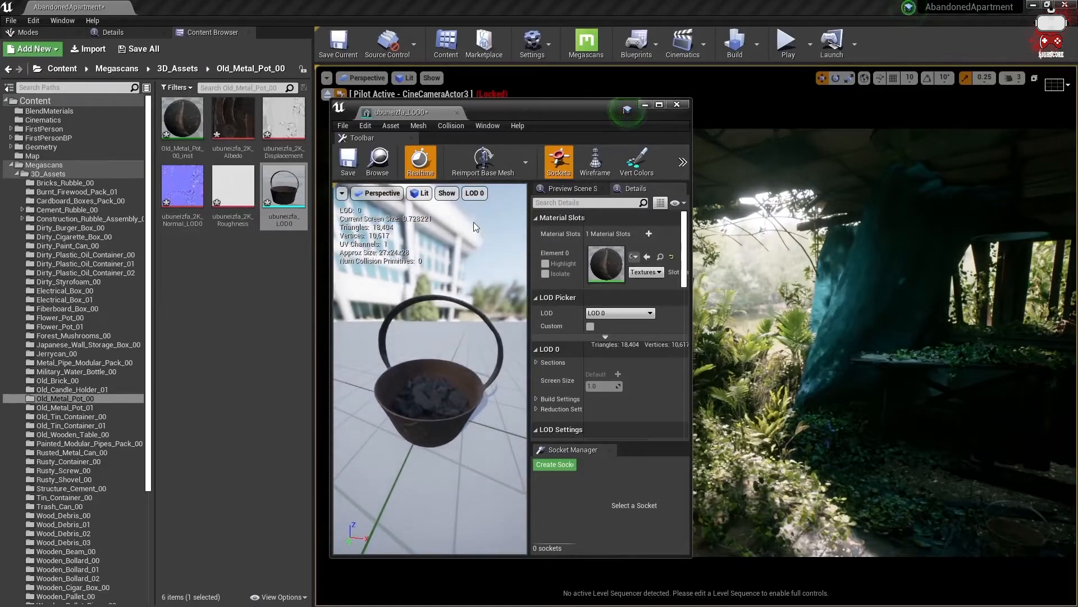
pyautogui.click(469, 194)
pyautogui.click(479, 240)
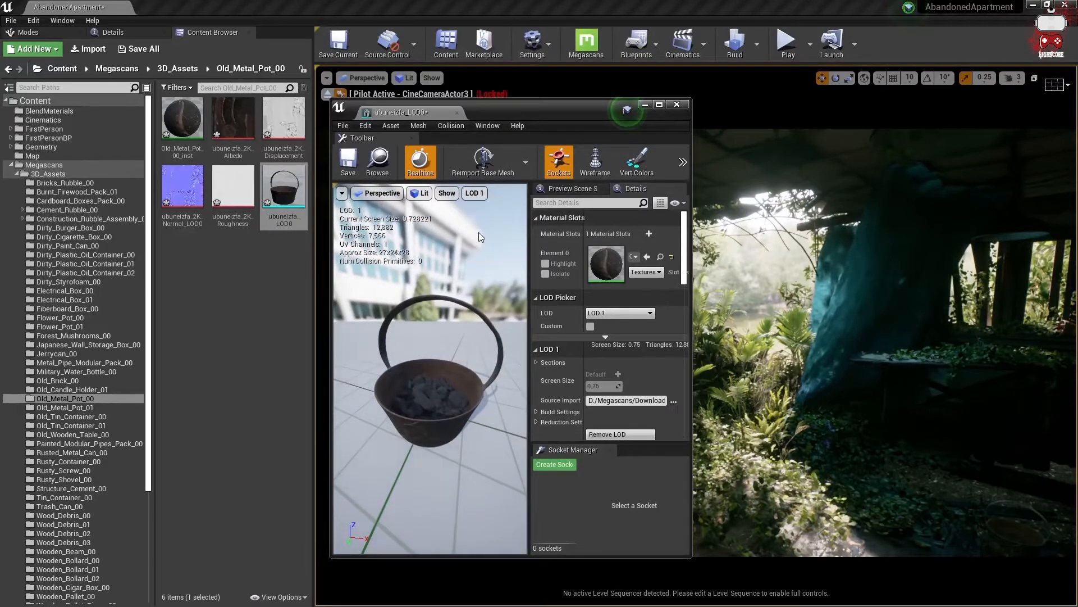
pyautogui.click(475, 194)
pyautogui.click(491, 251)
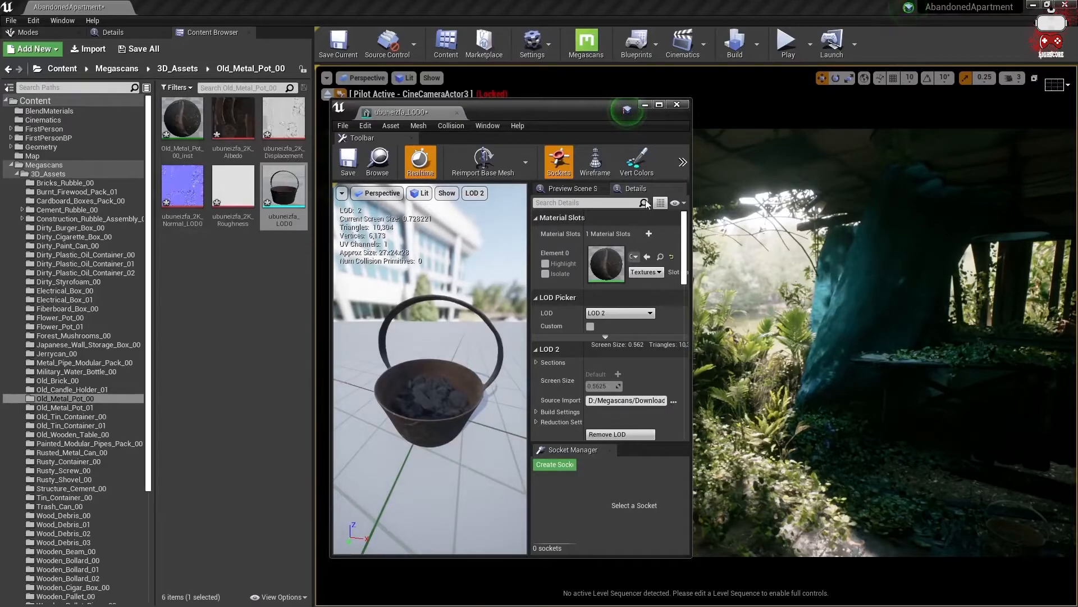
pyautogui.click(677, 105)
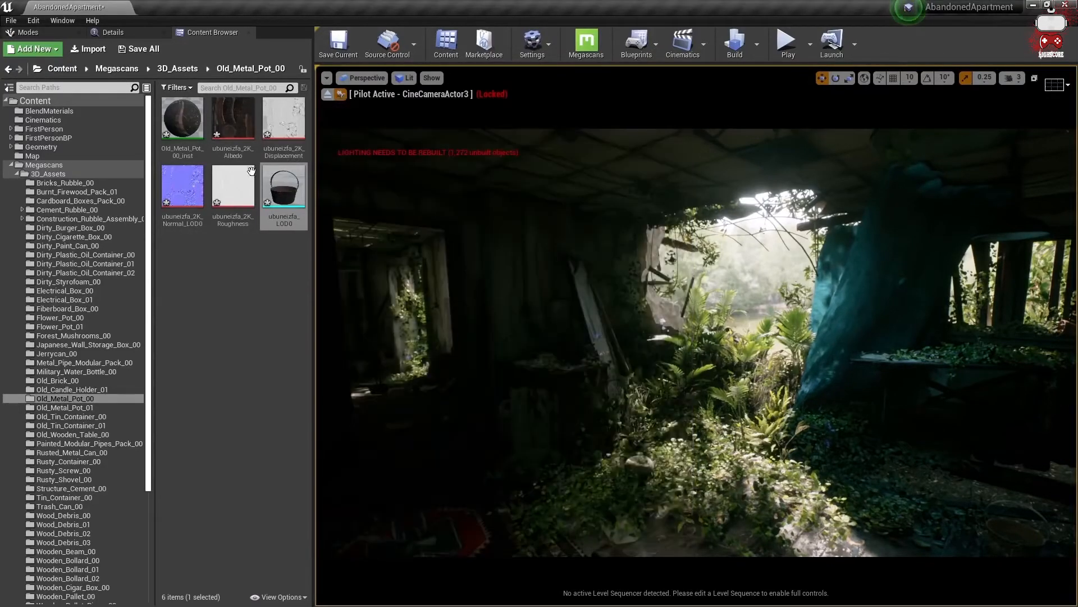
# Step: In the Old_Metal_Pot_00_inst material instance, enable Metallic with metalness intensity 0.0 and set the roughness intensity to about 0.37
pyautogui.doubleClick(187, 122)
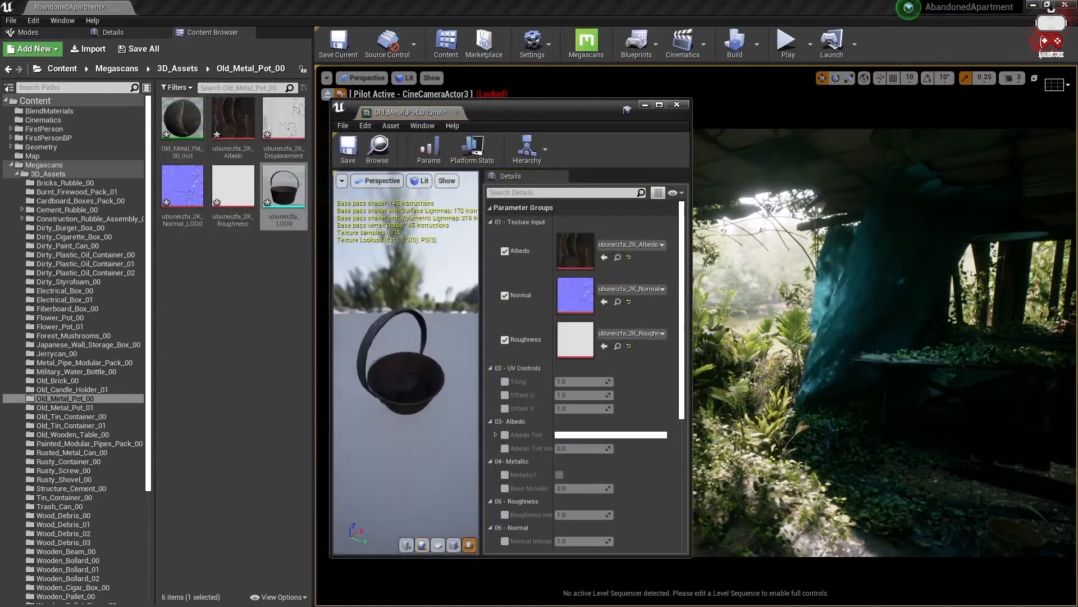
pyautogui.moveTo(437, 360); pyautogui.dragTo(349, 359)
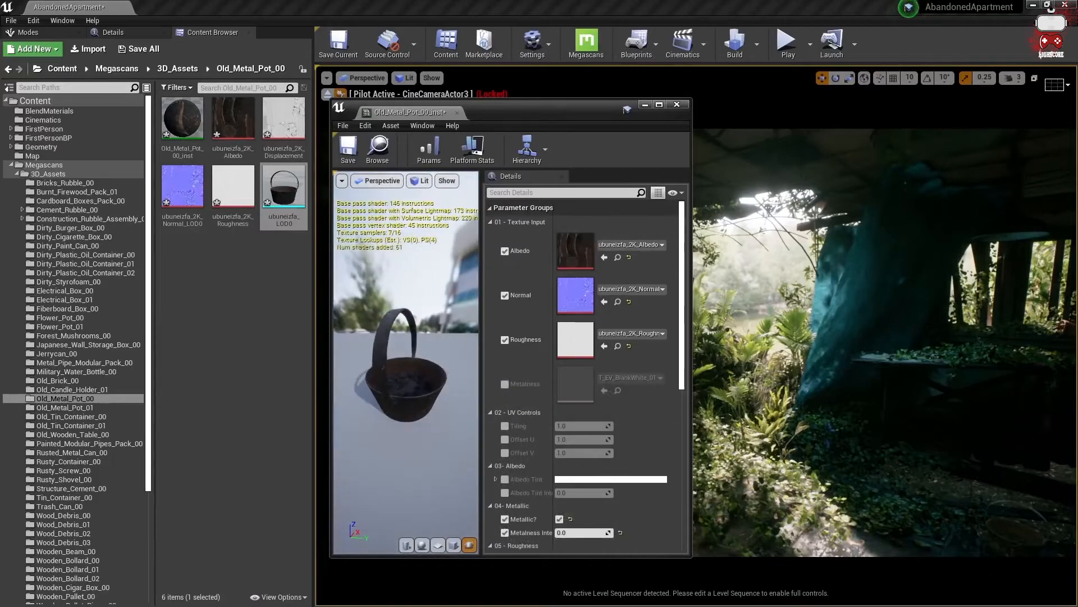
pyautogui.scroll(-2, 538, 492)
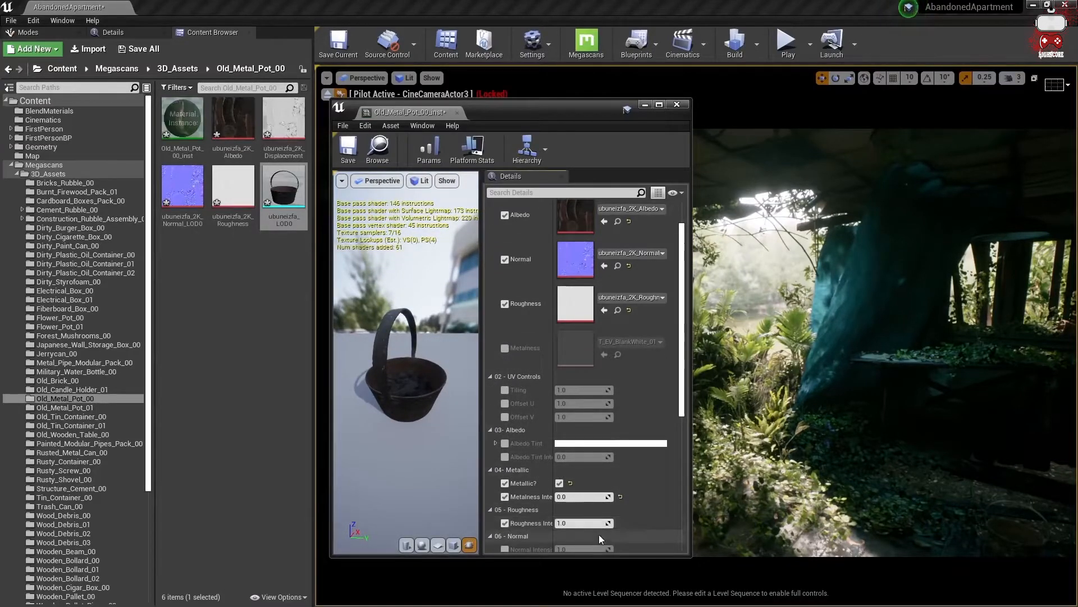
pyautogui.moveTo(567, 521)
pyautogui.mouseDown()
pyautogui.moveTo(584, 521)
pyautogui.moveTo(570, 522)
pyautogui.mouseUp()
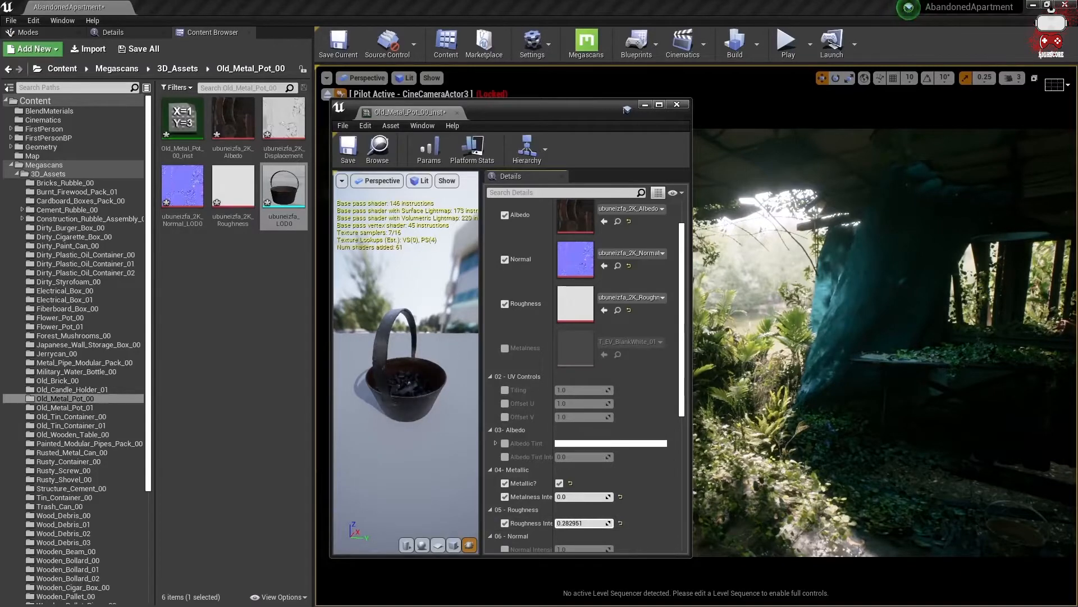
# Step: Set the material's Albedo Tint Intensity to 1.0 and try out an albedo tint colour
pyautogui.click(504, 456)
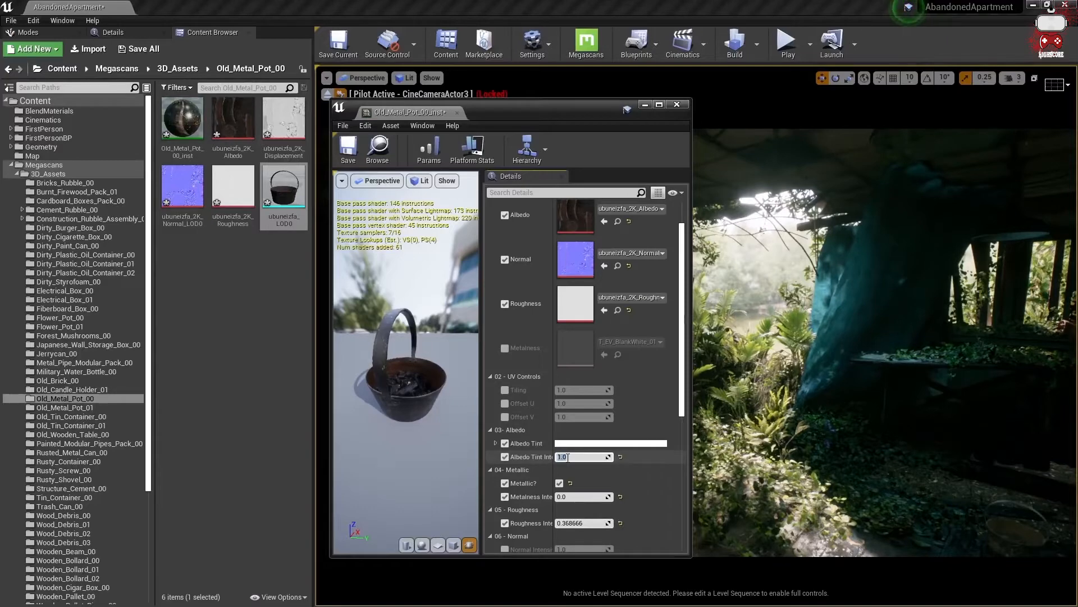
pyautogui.write('1')
pyautogui.click(583, 443)
pyautogui.moveTo(656, 401)
pyautogui.mouseDown()
pyautogui.moveTo(703, 392)
pyautogui.moveTo(673, 375)
pyautogui.moveTo(632, 437)
pyautogui.moveTo(670, 436)
pyautogui.moveTo(669, 449)
pyautogui.moveTo(708, 403)
pyautogui.moveTo(654, 401)
pyautogui.moveTo(625, 420)
pyautogui.moveTo(626, 389)
pyautogui.moveTo(674, 424)
pyautogui.mouseUp()
pyautogui.click(802, 576)
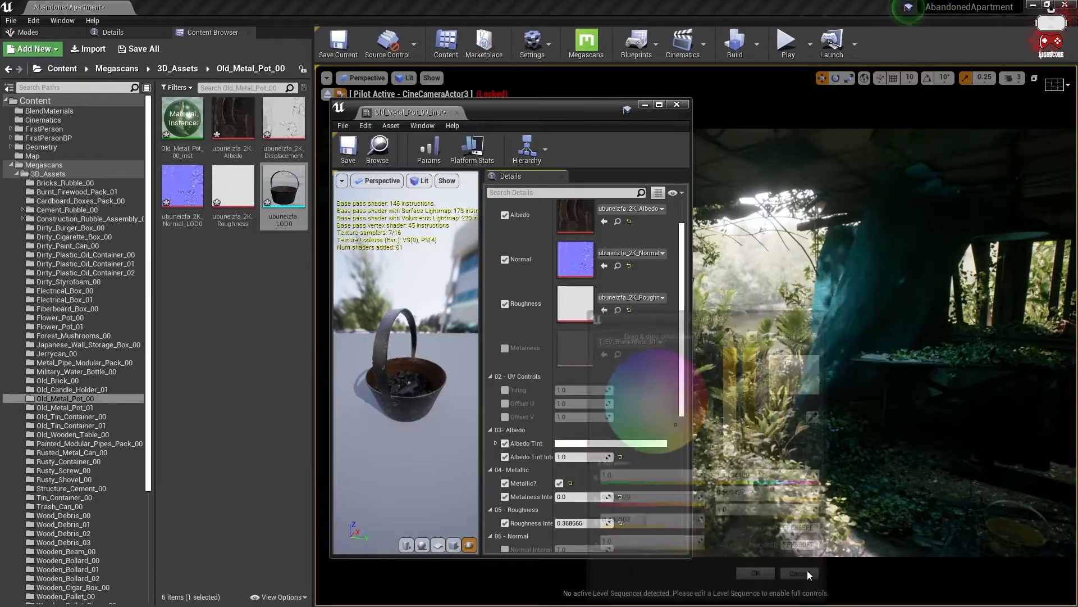
# Step: Enable the Normal Intensity parameter at 1.0 in the pot's material instance
pyautogui.moveTo(365, 359); pyautogui.dragTo(453, 440)
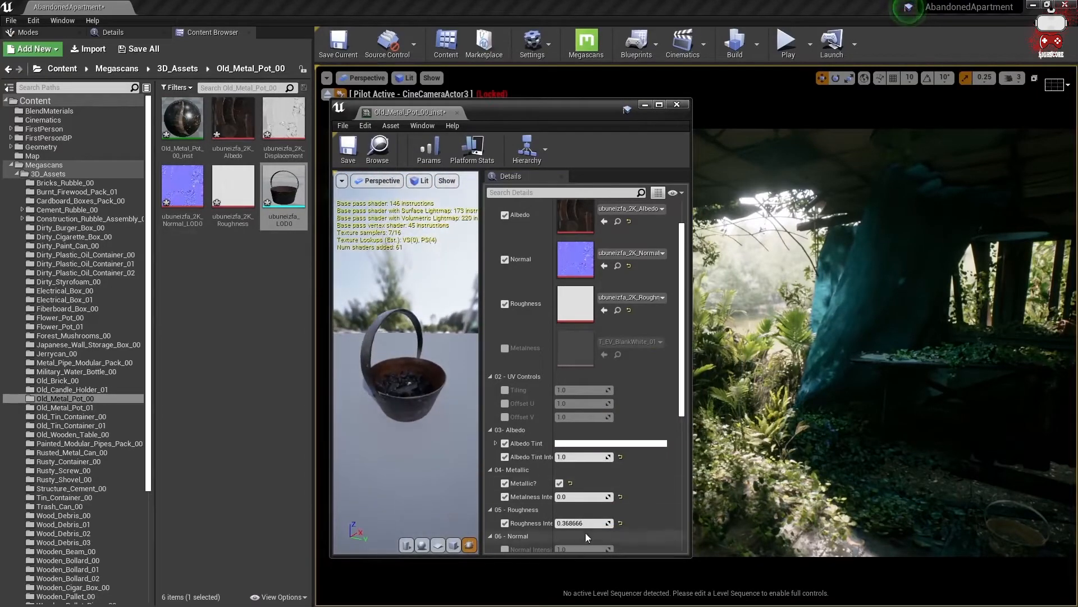
pyautogui.scroll(-3, 537, 517)
pyautogui.click(505, 496)
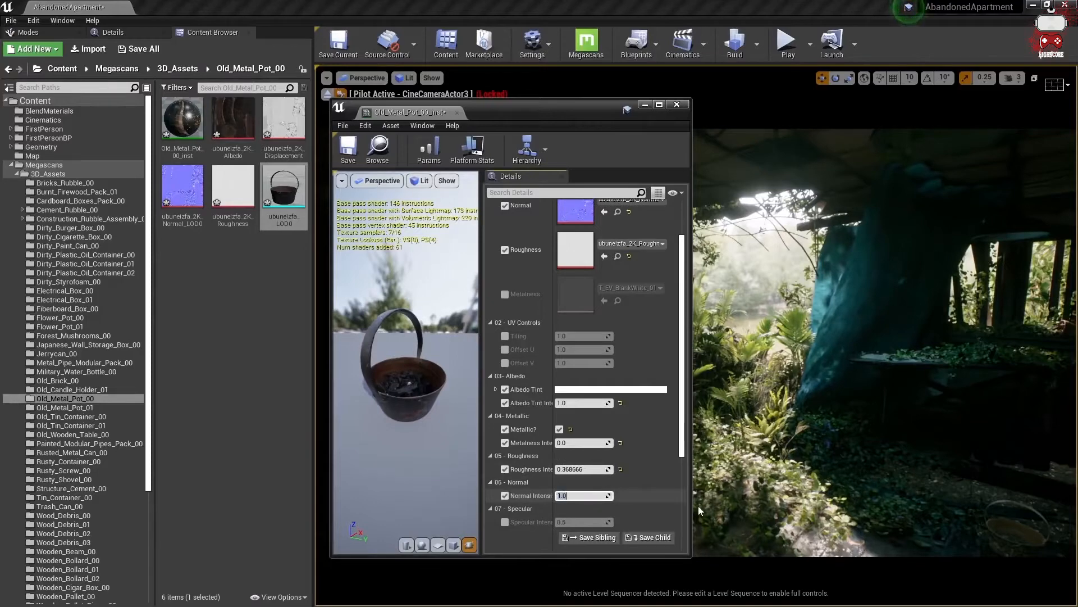
pyautogui.scroll(2, 511, 411)
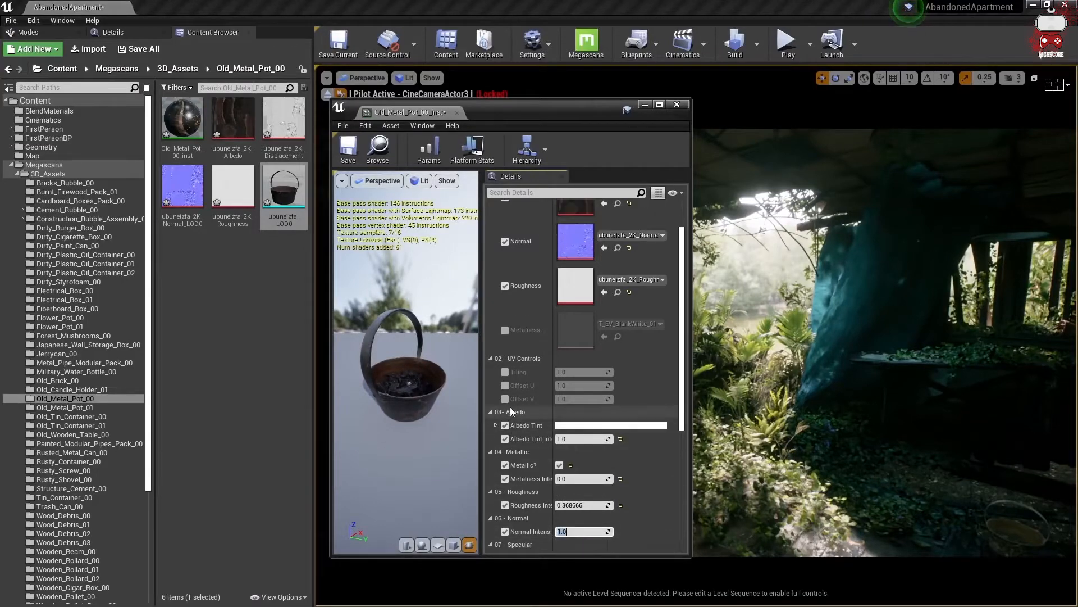
pyautogui.scroll(-5, 517, 390)
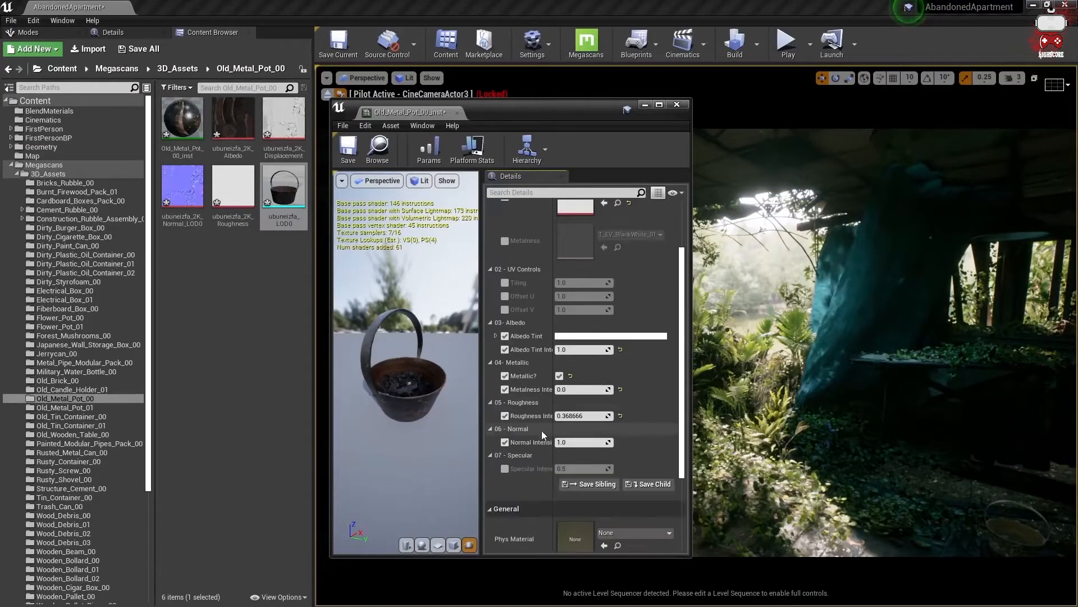
pyautogui.scroll(-7, 544, 449)
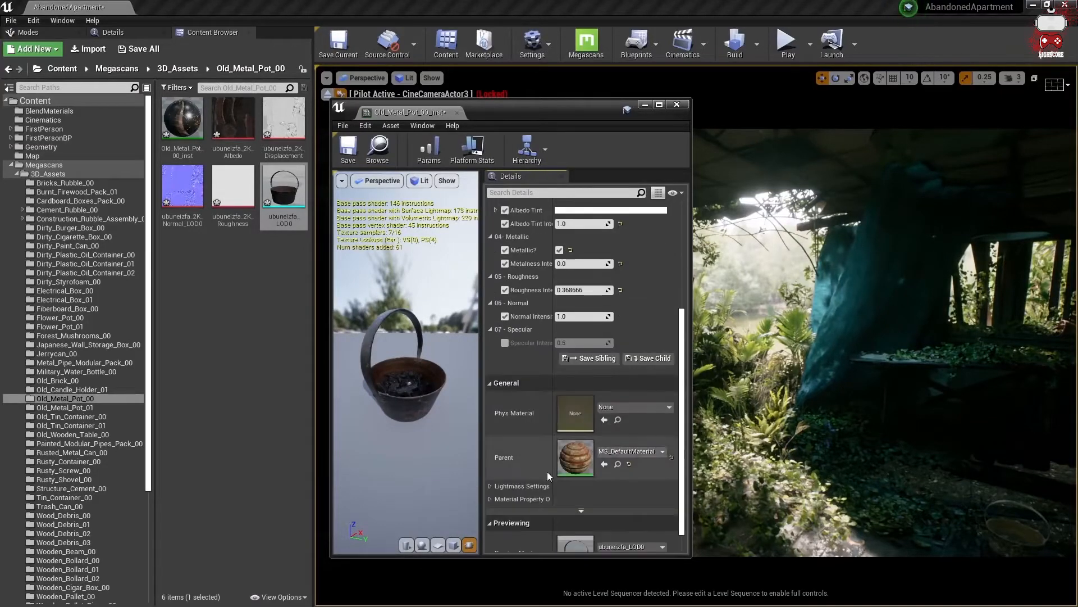
# Step: Open the instance's parent material MS_DefaultMaterial in a maximized editor and bring its whole node graph into view
pyautogui.doubleClick(576, 456)
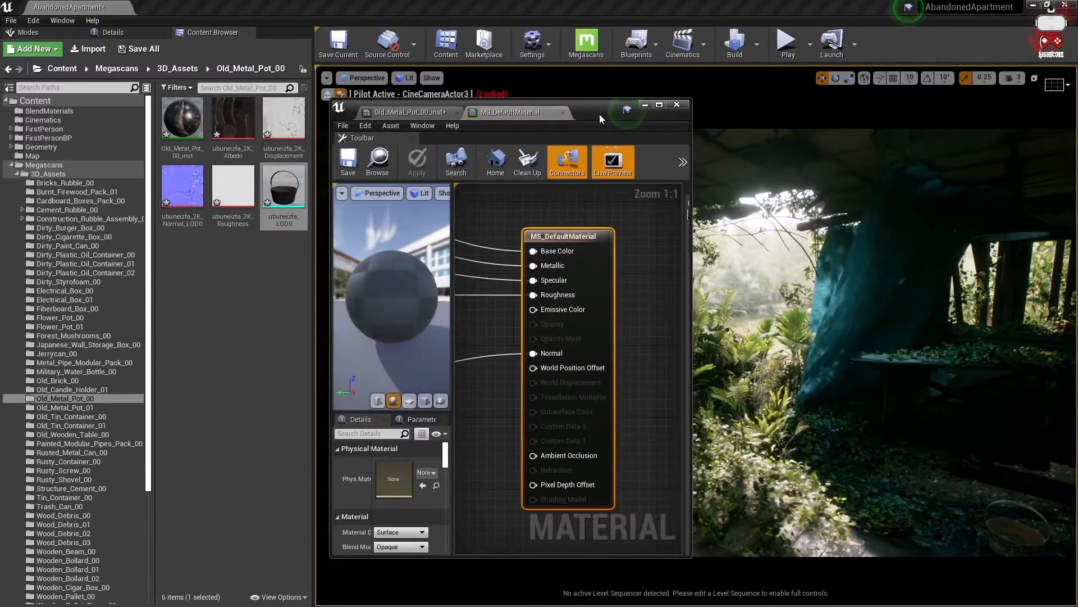
pyautogui.doubleClick(599, 114)
pyautogui.scroll(-6, 600, 312)
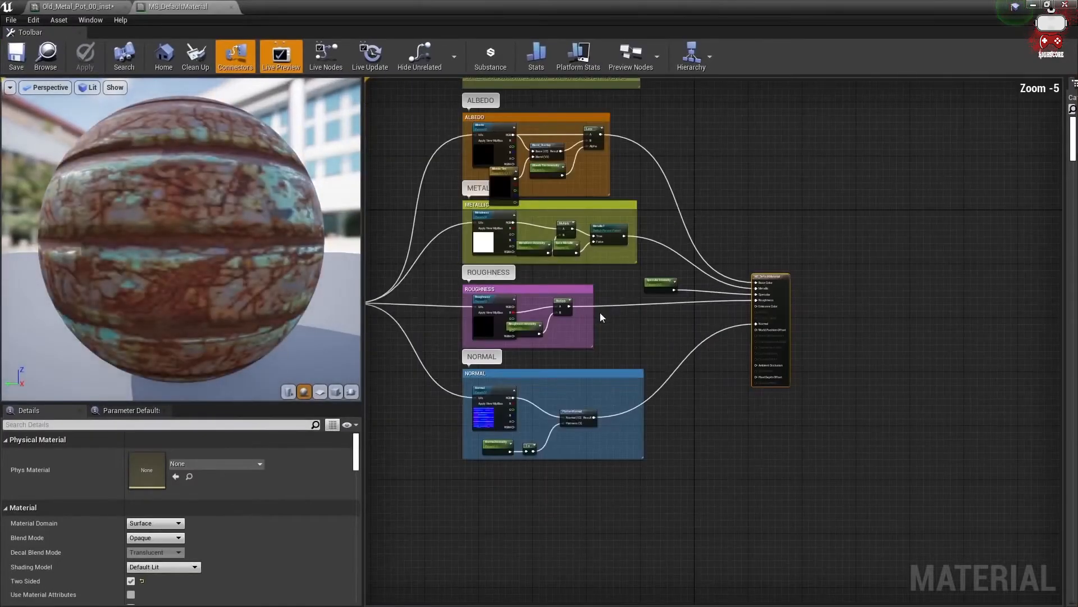
pyautogui.moveTo(600, 313); pyautogui.dragTo(760, 404, button='right')
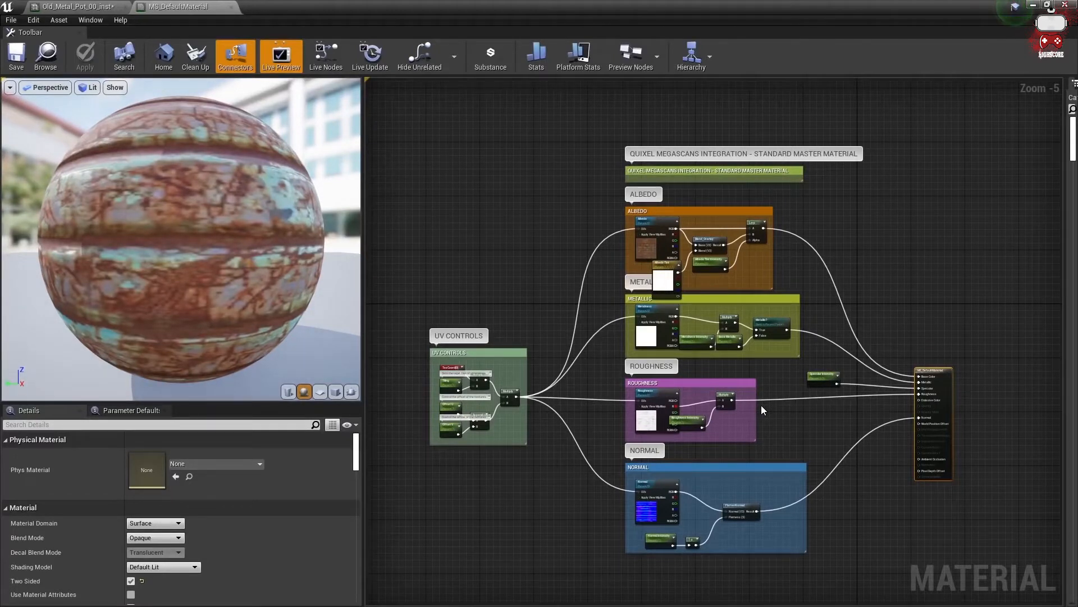
# Step: Add a Desaturation node beside the albedo group and feed it from the albedo Lerp output
pyautogui.moveTo(797, 275); pyautogui.dragTo(718, 286, button='right')
pyautogui.scroll(4, 718, 309)
pyautogui.rightClick(726, 278)
pyautogui.write('desa')
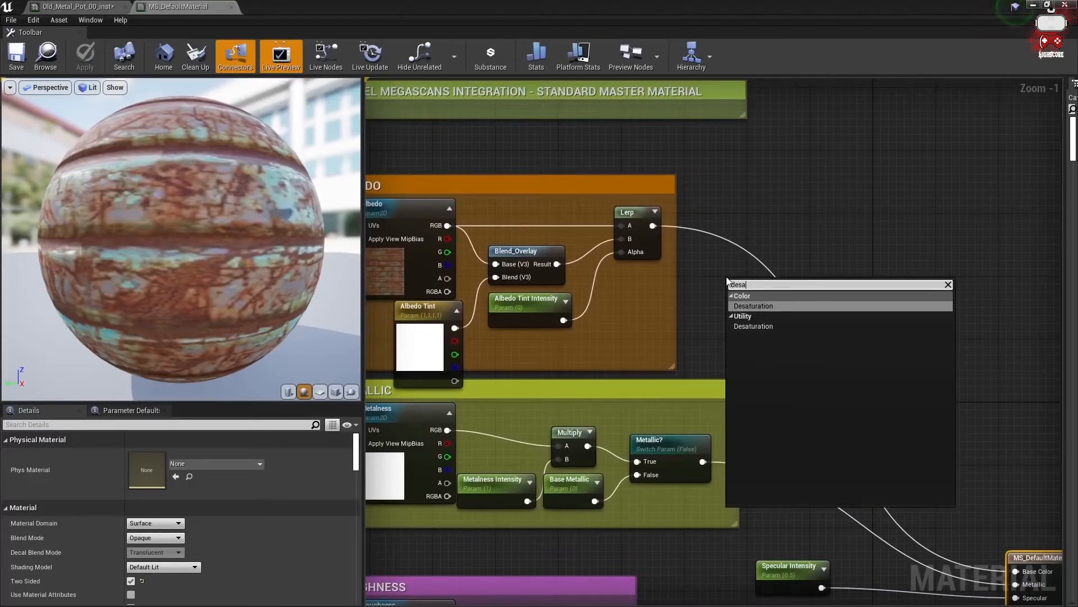
pyautogui.press('Return')
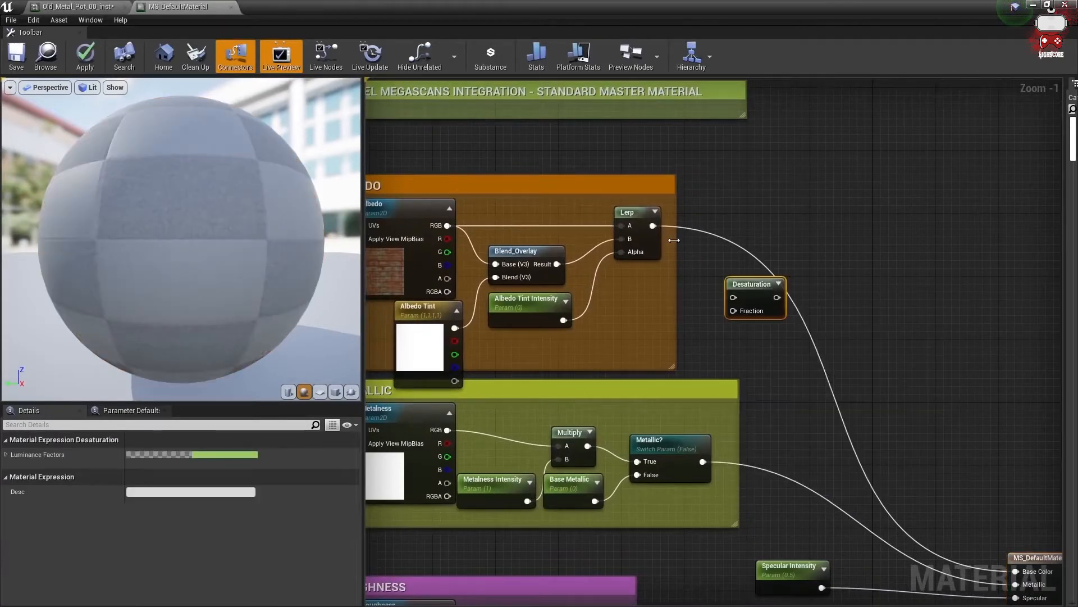
pyautogui.moveTo(652, 226); pyautogui.dragTo(733, 297)
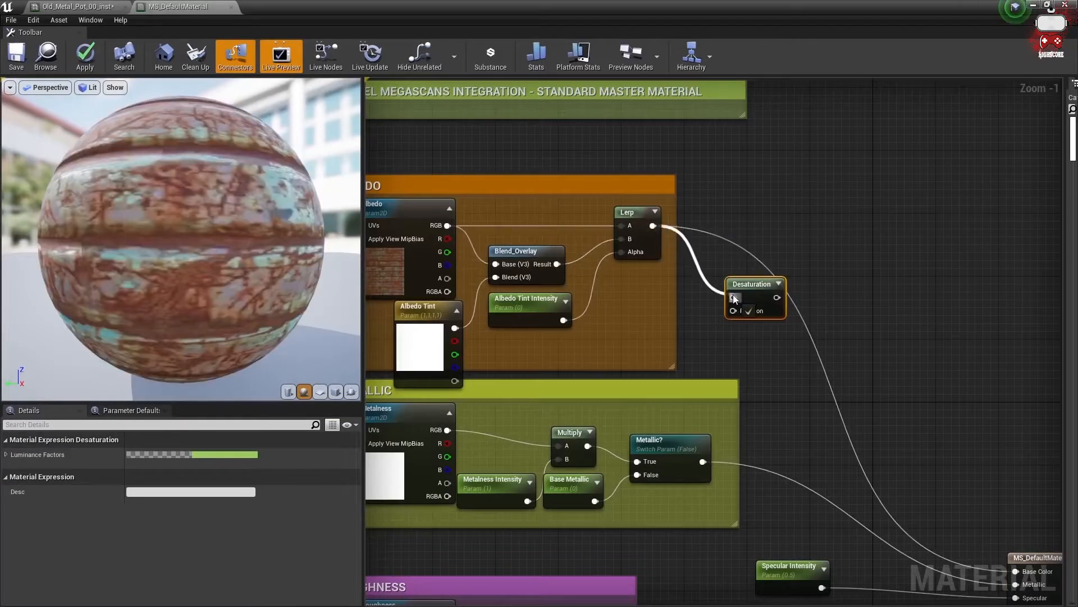
# Step: Add a constant of 0 wired to the Desaturation node's Fraction input and convert it to a parameter named Desaturation
pyautogui.click(698, 324)
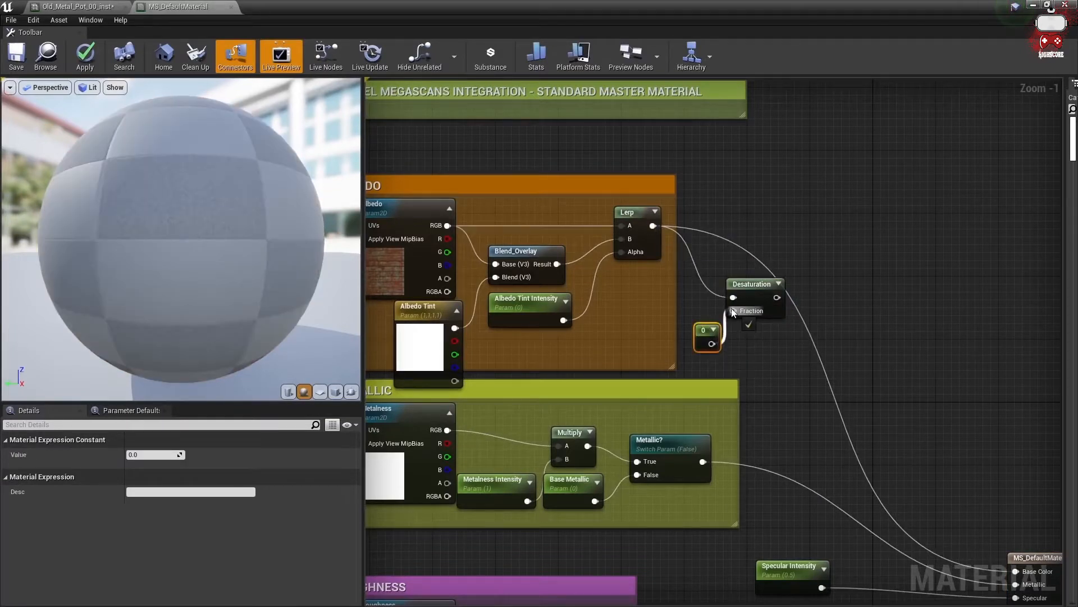
pyautogui.moveTo(733, 313); pyautogui.dragTo(734, 311)
pyautogui.rightClick(690, 330)
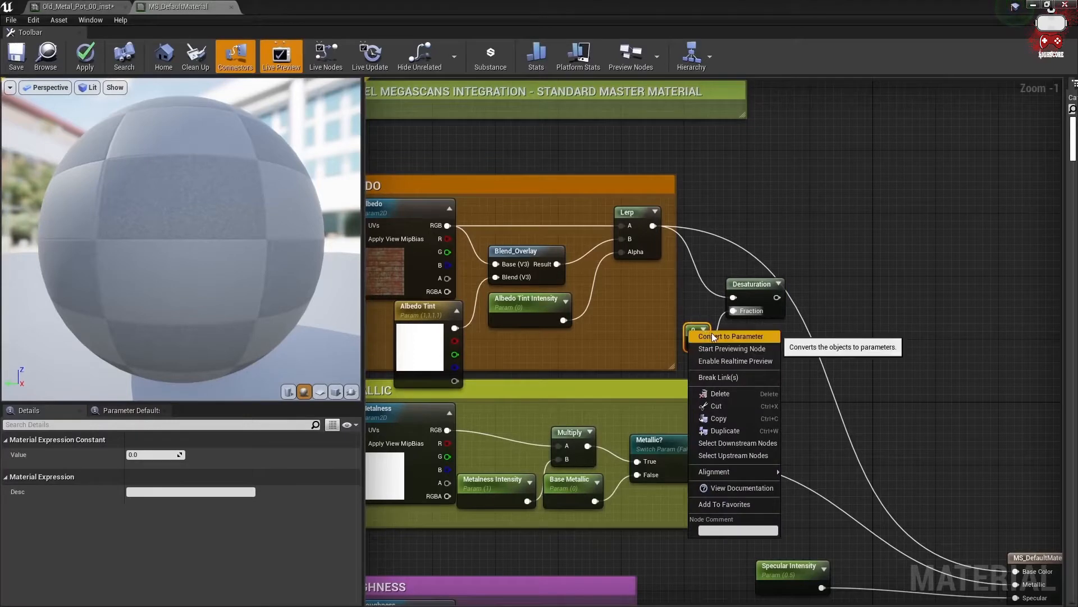
pyautogui.click(715, 336)
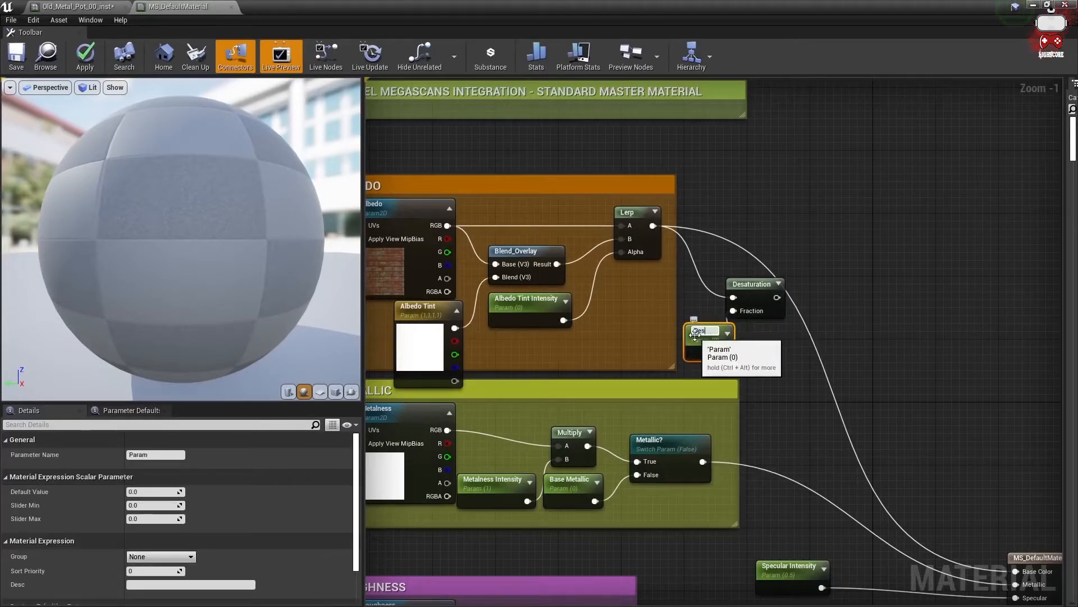
pyautogui.write('Desaturation')
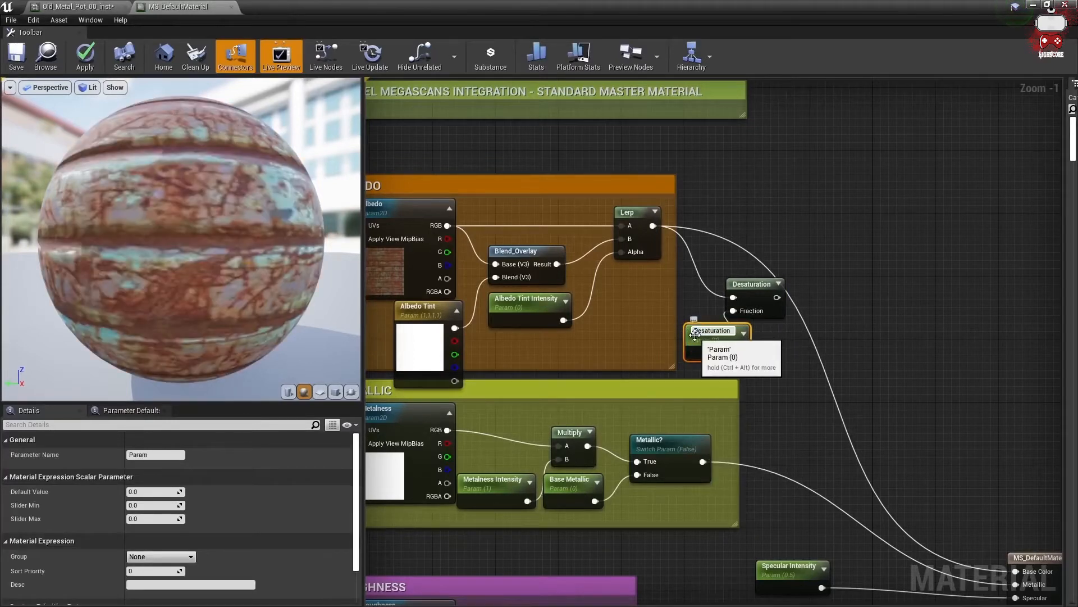
# Step: Move the Desaturation node clear of its parameter and connect its output to the material's Base Color
pyautogui.moveTo(755, 284); pyautogui.dragTo(792, 284)
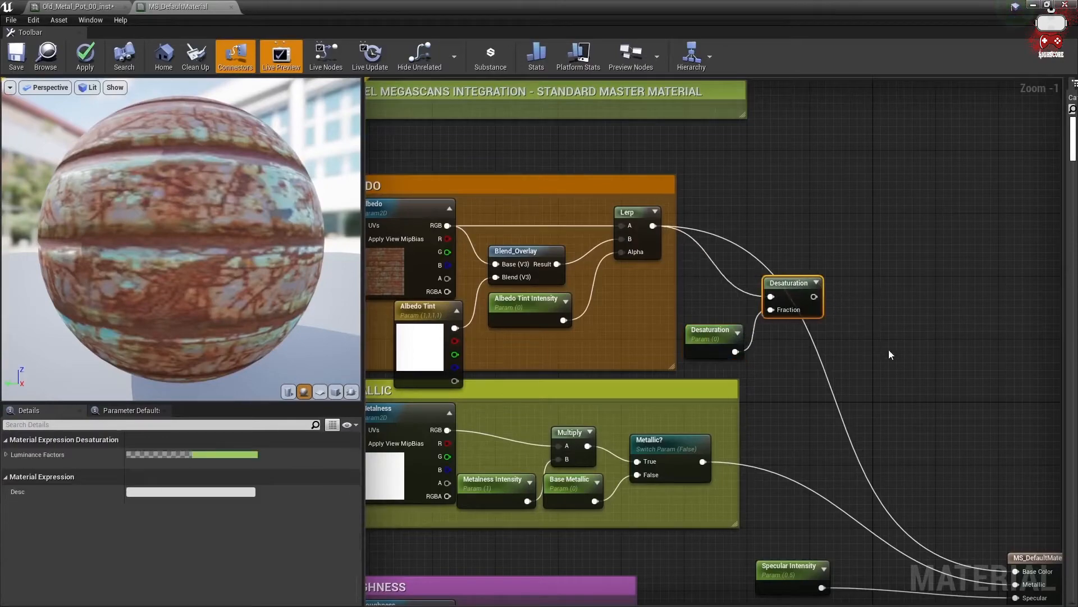
pyautogui.moveTo(855, 334); pyautogui.dragTo(677, 211, button='right')
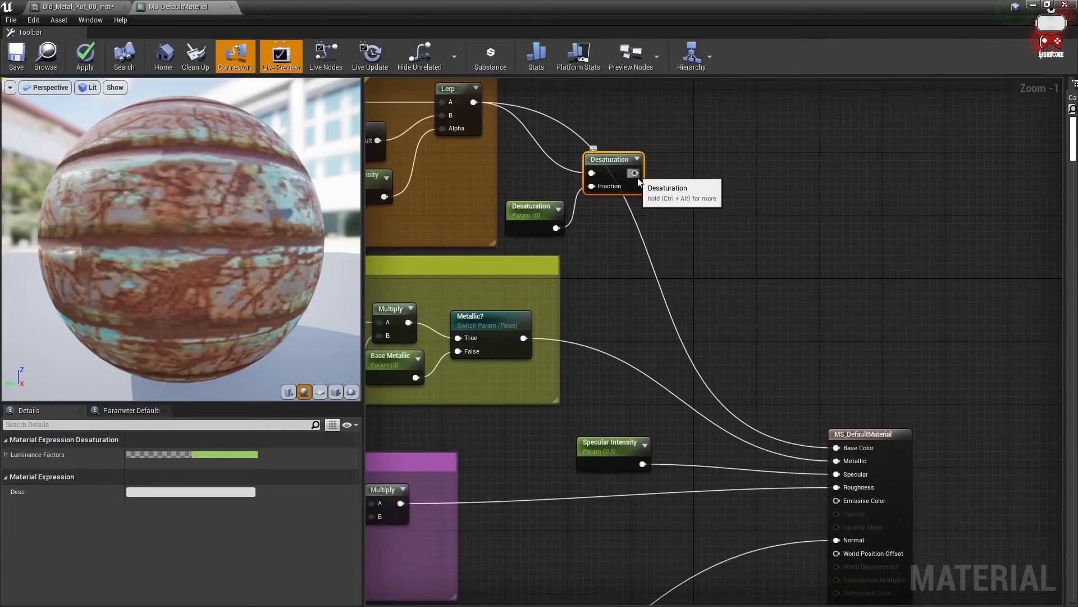
pyautogui.moveTo(639, 181); pyautogui.dragTo(836, 448)
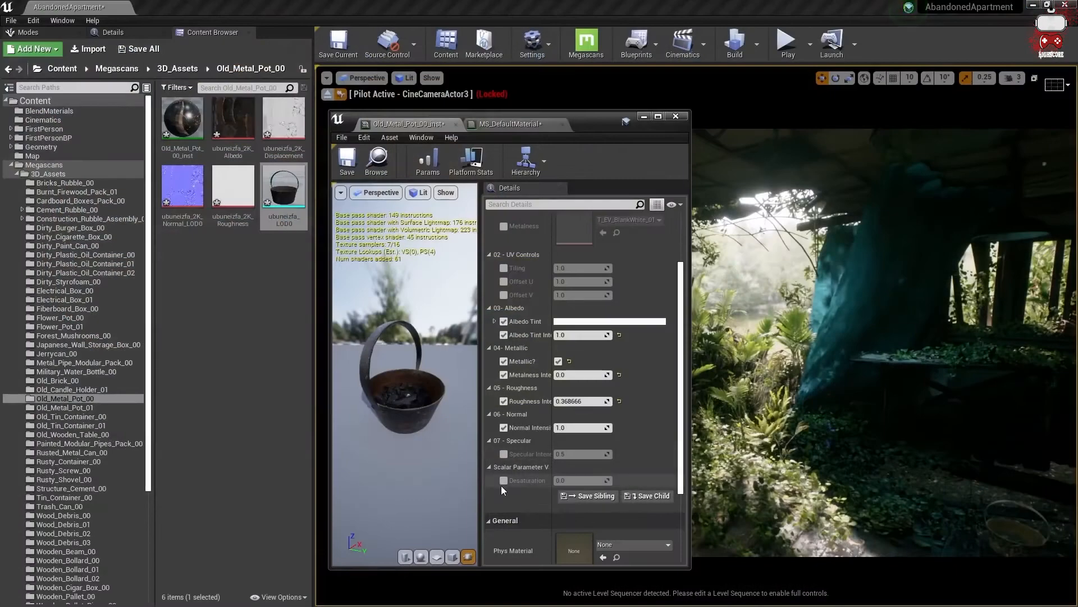
# Step: In the pot's material instance, enable the Desaturation parameter, try it at 1.0, and set it back to 0
pyautogui.click(504, 480)
pyautogui.click(584, 480)
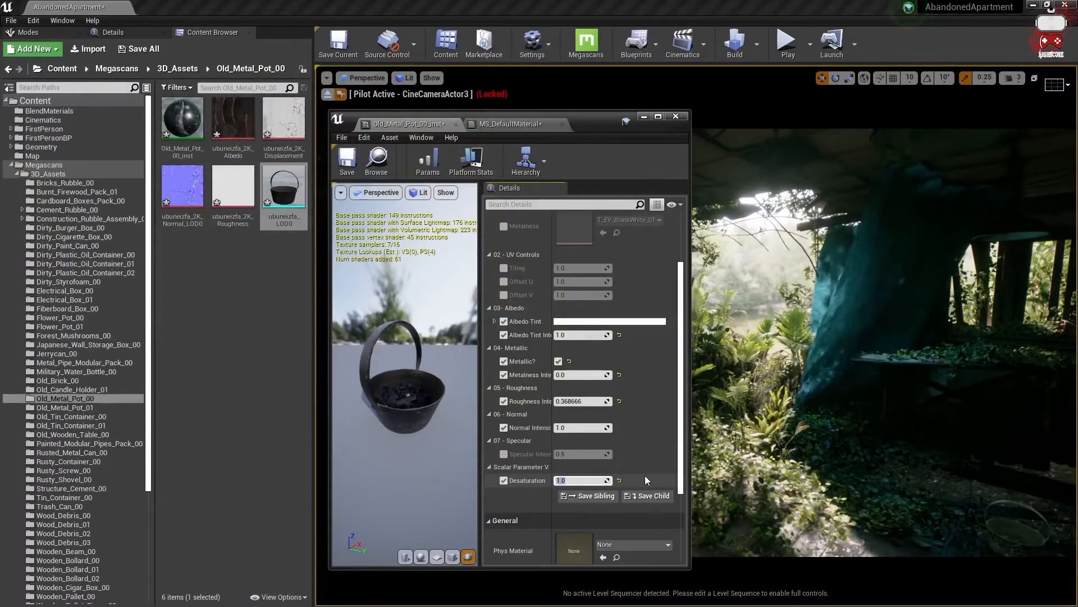
pyautogui.write('0')
pyautogui.press('Return')
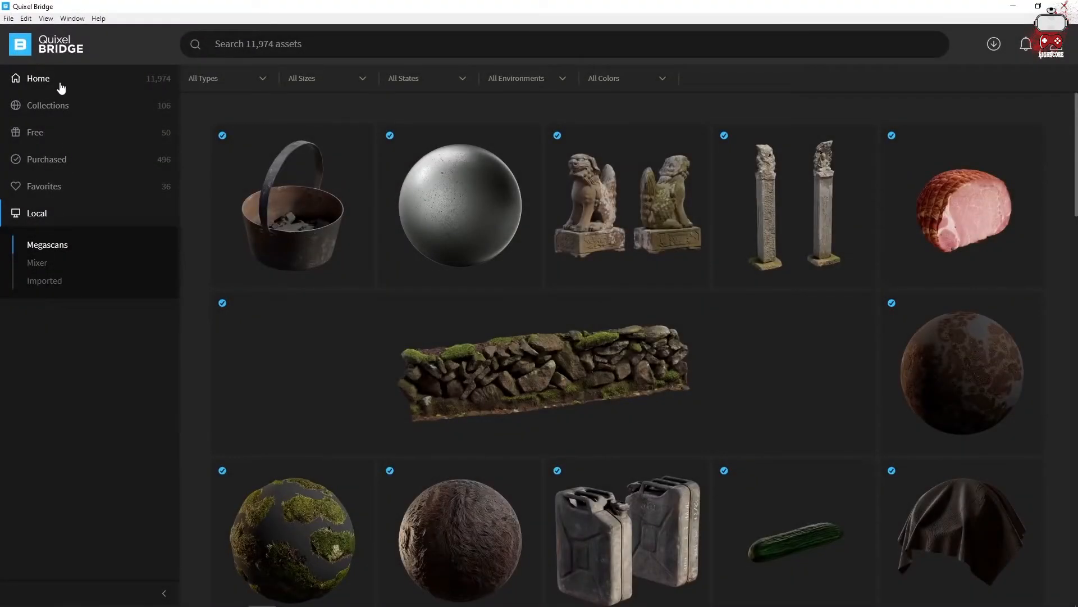
# Step: Switch to Quixel Bridge and search the full Megascans library for "leak" combined with "decal"
pyautogui.click(56, 81)
pyautogui.click(268, 48)
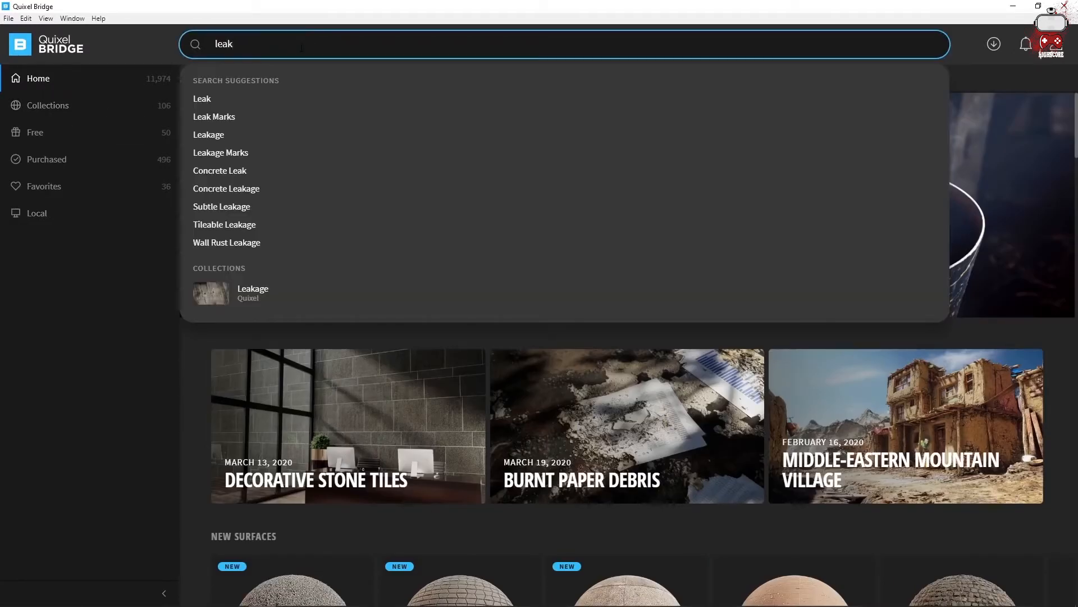
pyautogui.write('leak')
pyautogui.press('Return')
pyautogui.write('deca')
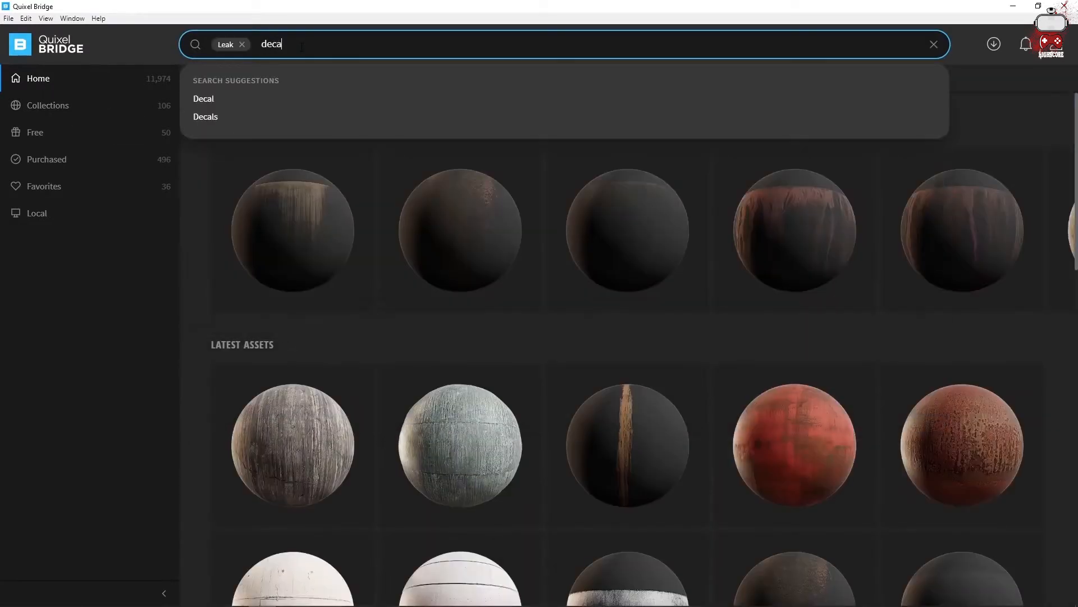
pyautogui.write('l')
pyautogui.press('Return')
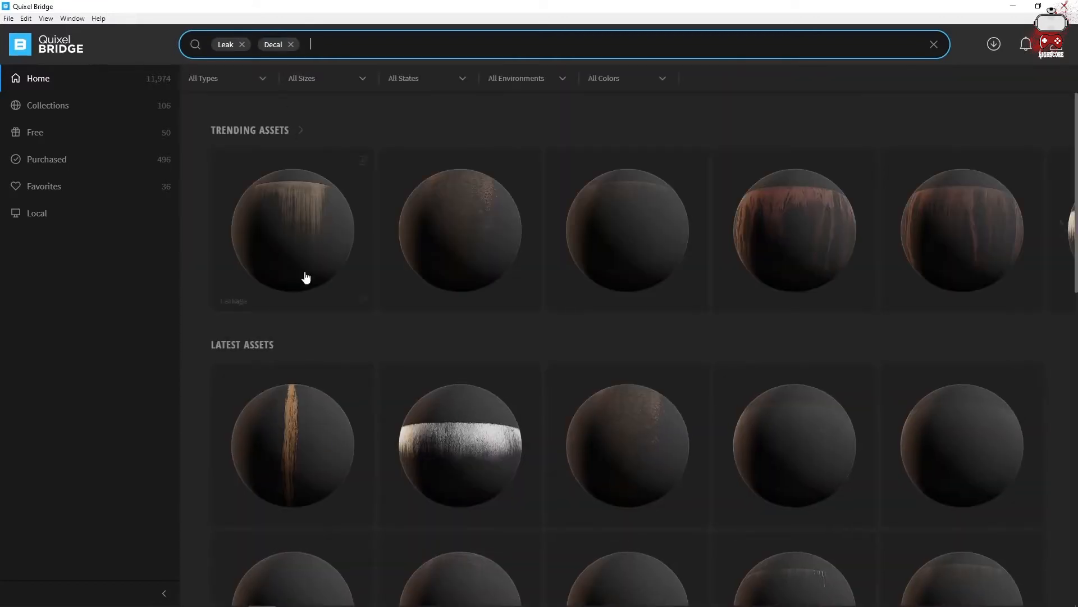
# Step: Browse the leak decals and open the details of the already downloaded Leakage asset with two vertical streaks
pyautogui.scroll(-3, 323, 334)
pyautogui.scroll(-4, 324, 337)
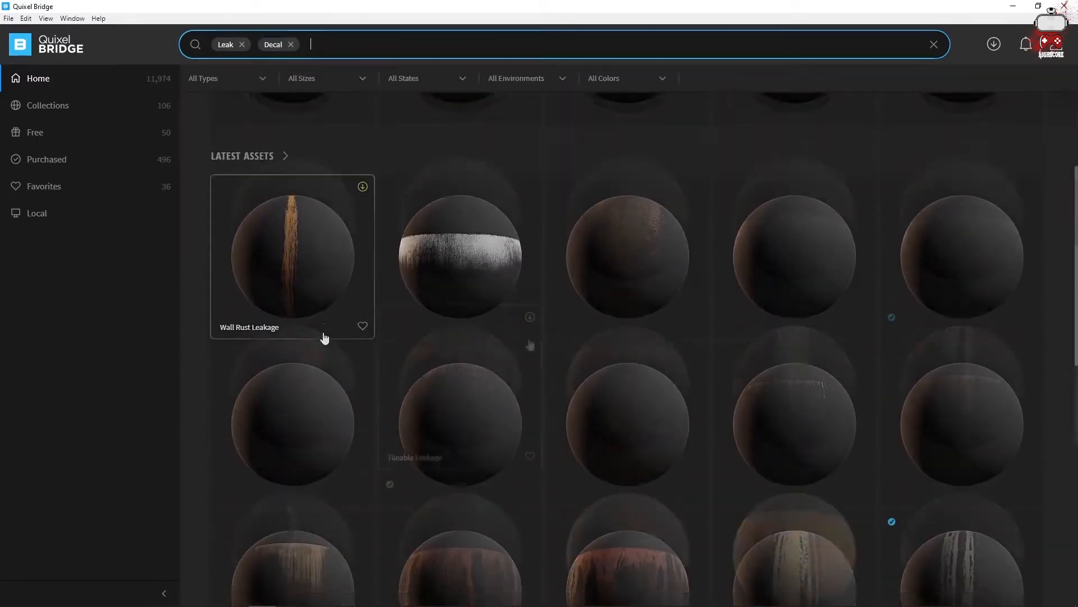
pyautogui.click(932, 385)
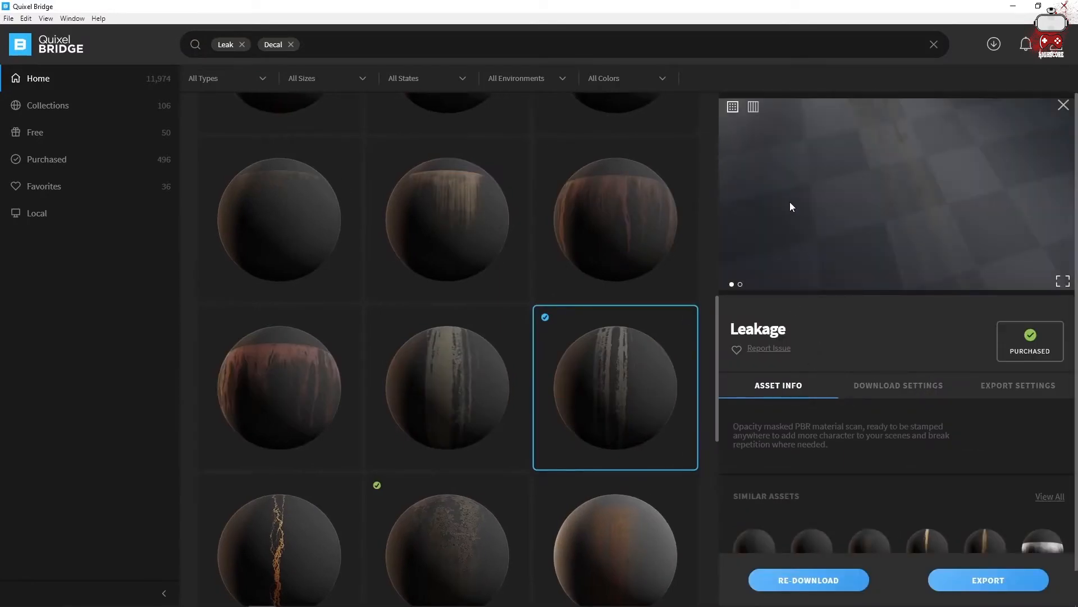
pyautogui.scroll(-1, 902, 477)
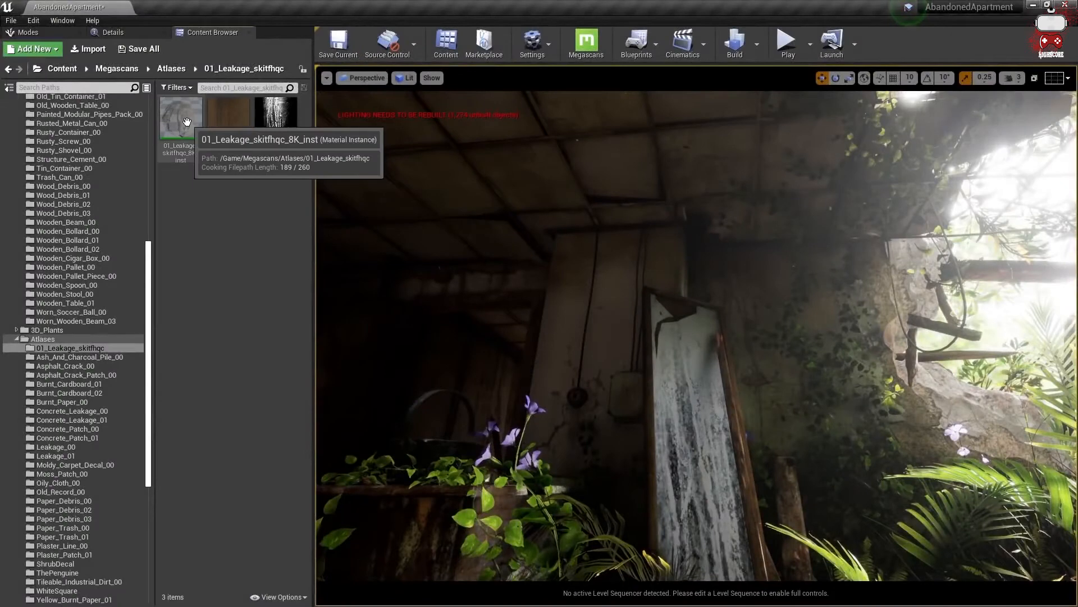
# Step: Back in Unreal Engine, open the 01_Leakage_skitfhqc_8K_inst material instance, inspect its textures and preview, and close it
pyautogui.click(187, 122)
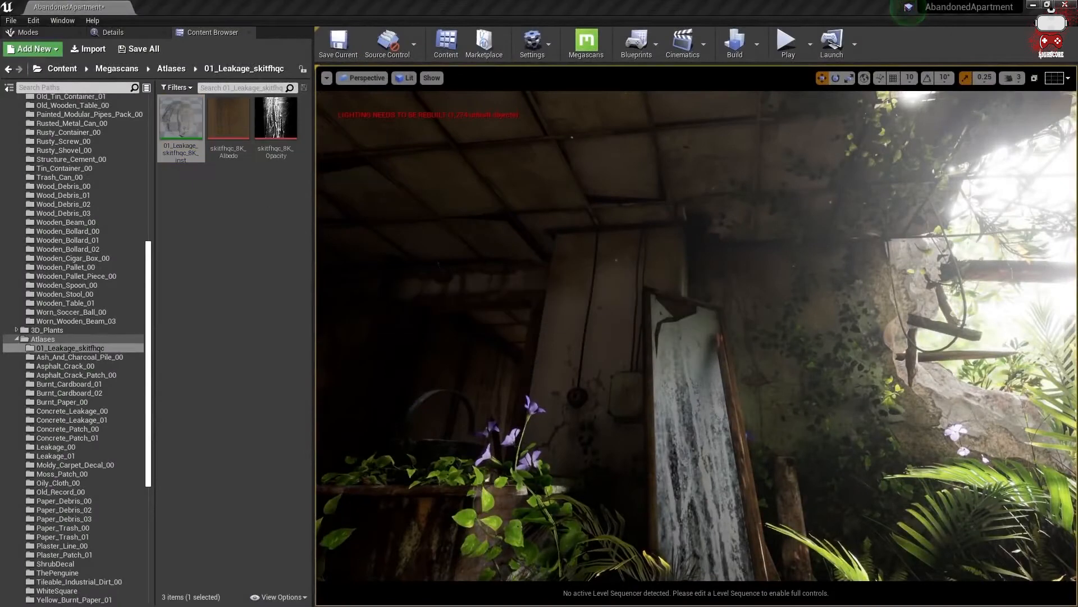
pyautogui.doubleClick(181, 122)
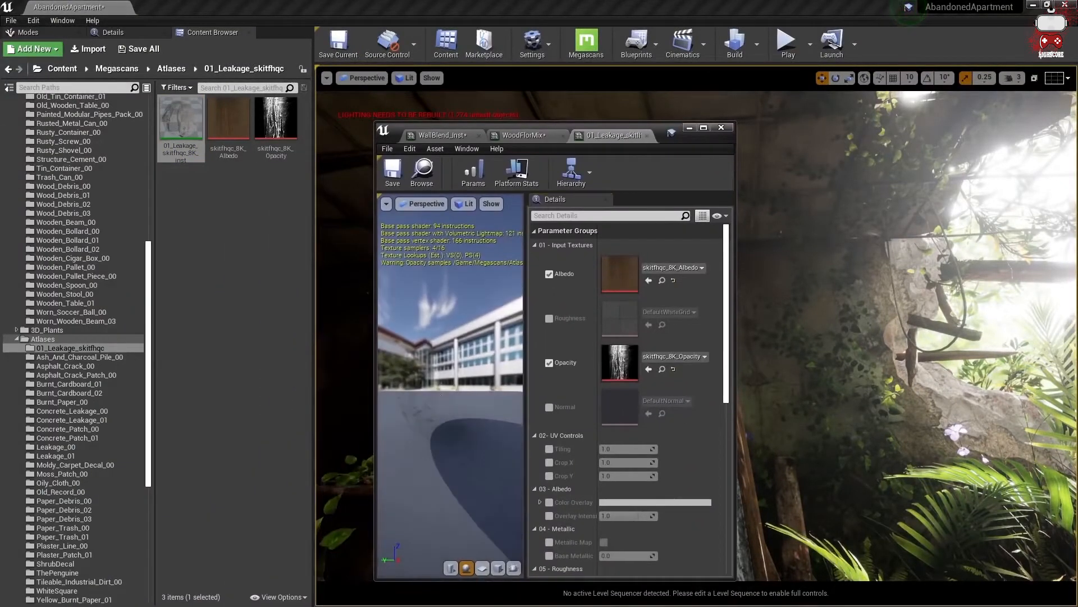
pyautogui.moveTo(450, 386); pyautogui.dragTo(466, 432)
pyautogui.click(721, 128)
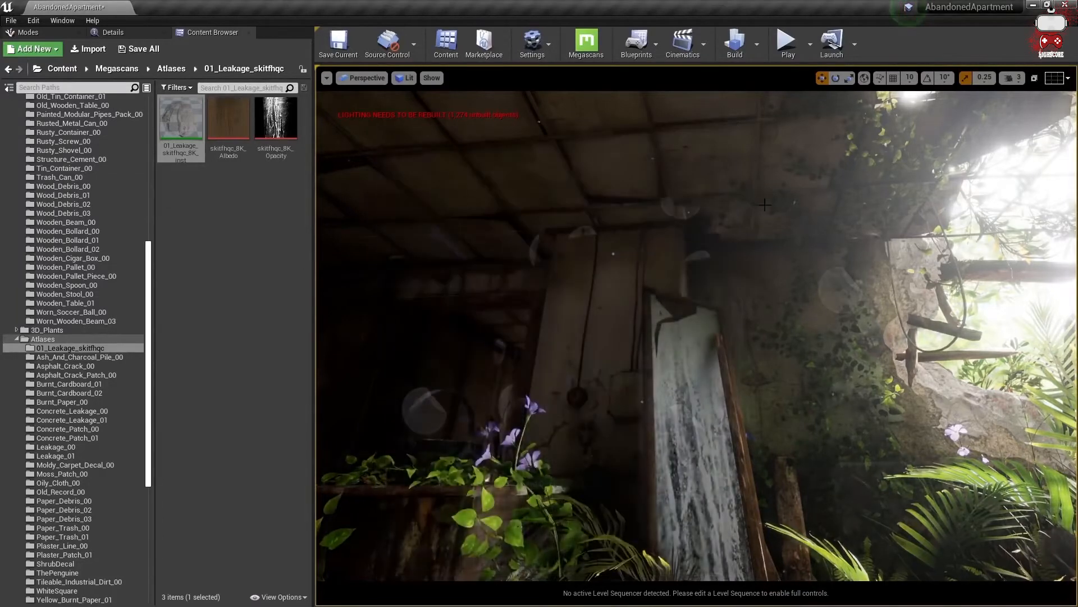
# Step: With the leakage decal on the wall in view, set its material instance's roughness intensity to about 0.037
pyautogui.press('g')
pyautogui.moveTo(977, 392); pyautogui.dragTo(575, 357)
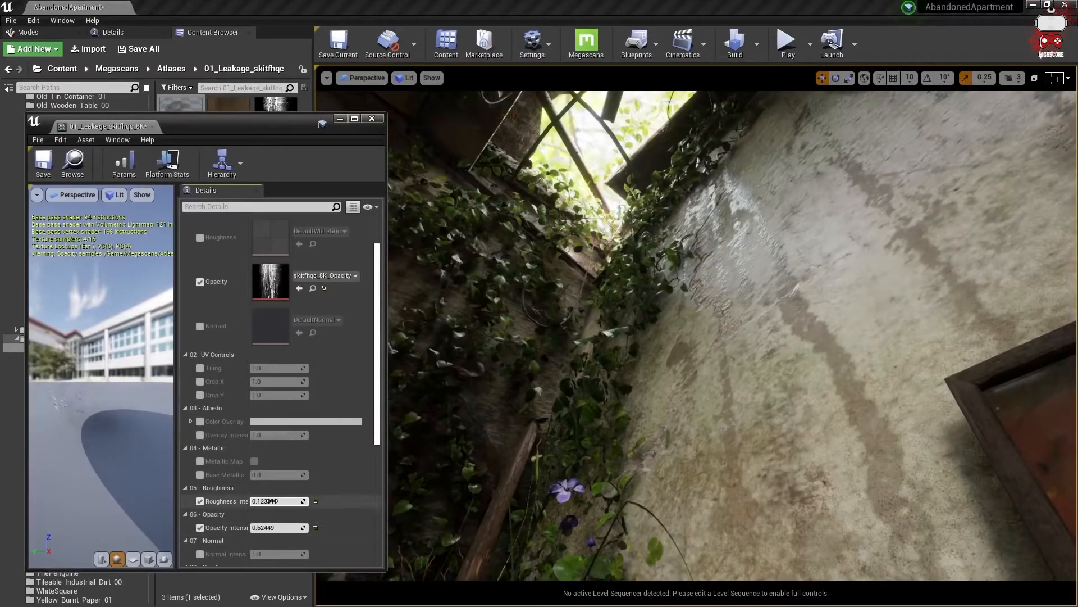
pyautogui.moveTo(278, 501)
pyautogui.mouseDown()
pyautogui.moveTo(253, 501)
pyautogui.moveTo(278, 501)
pyautogui.mouseUp()
# Step: Enable Color Overlay and Overlay Intensity at 1.0 in the leakage material instance and try an overlay colour
pyautogui.click(200, 421)
pyautogui.click(200, 435)
pyautogui.click(298, 421)
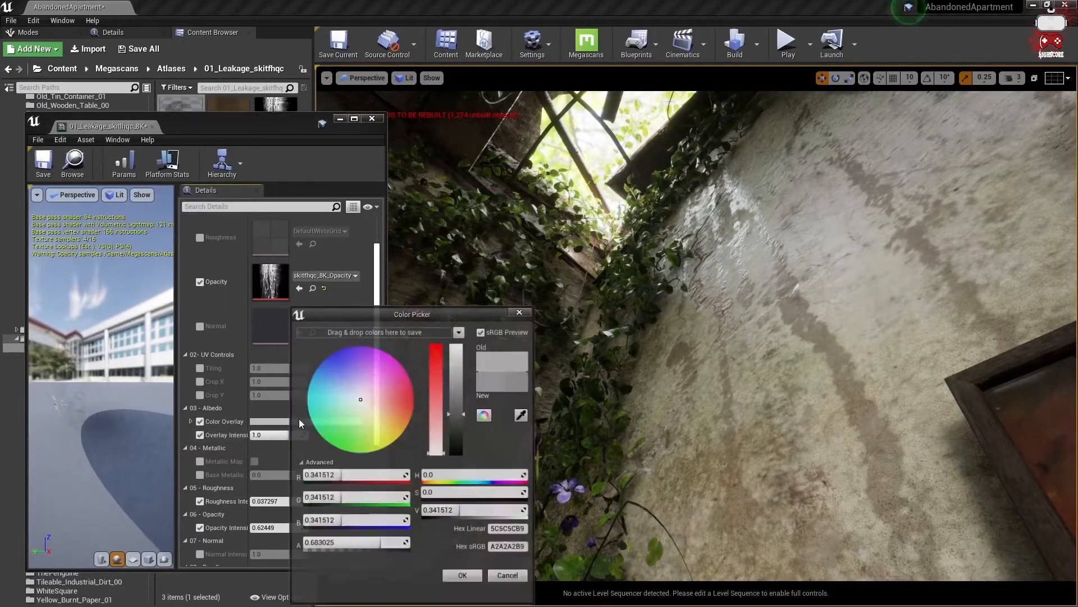
pyautogui.moveTo(337, 428); pyautogui.dragTo(395, 423)
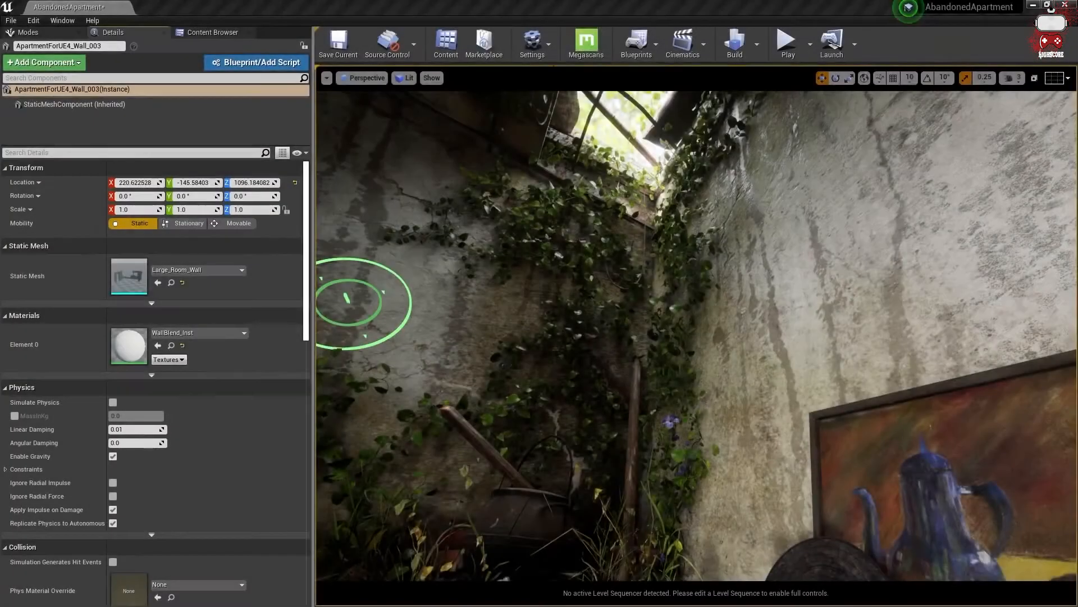
# Step: Open the Megascans settings at the Material Blend section and browse to the Megascans Surfaces folder in the project content
pyautogui.click(587, 44)
pyautogui.scroll(-1, 415, 326)
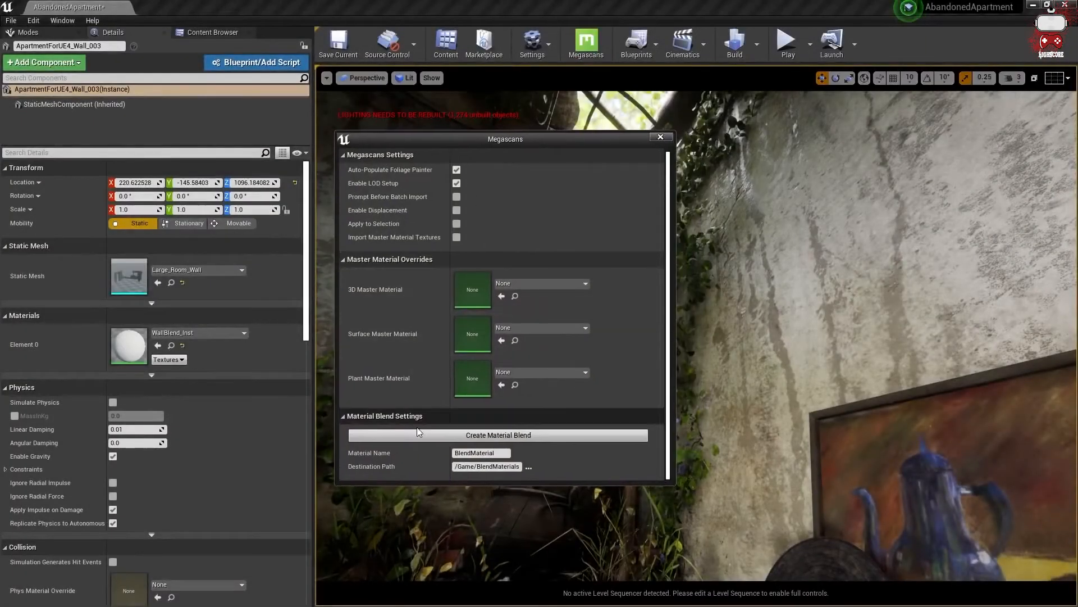
pyautogui.click(213, 32)
pyautogui.scroll(16, 69, 352)
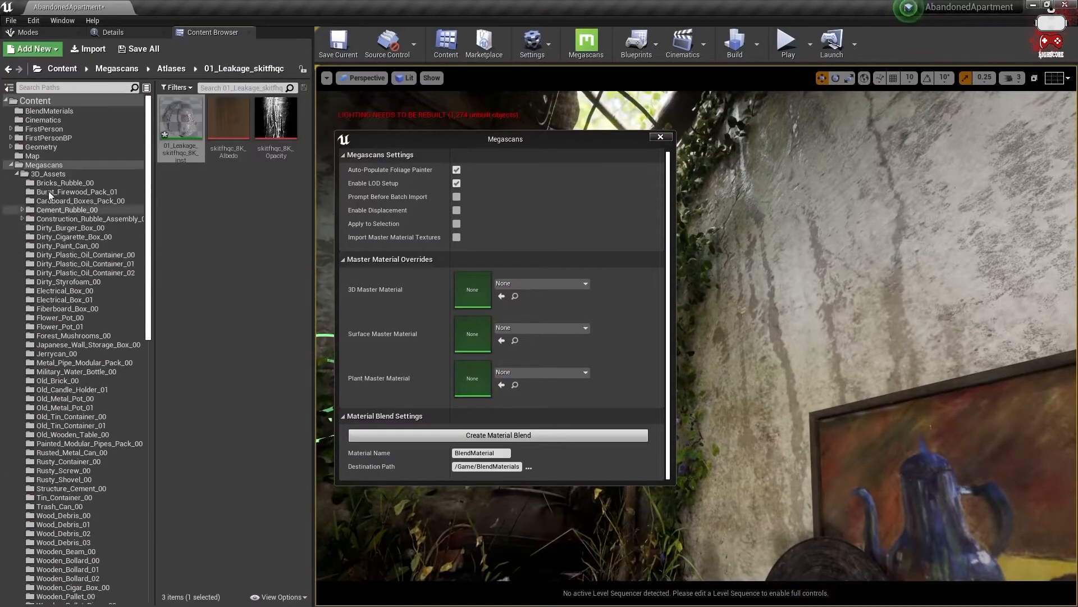
pyautogui.scroll(-15, 42, 268)
pyautogui.scroll(-7, 48, 407)
pyautogui.click(55, 462)
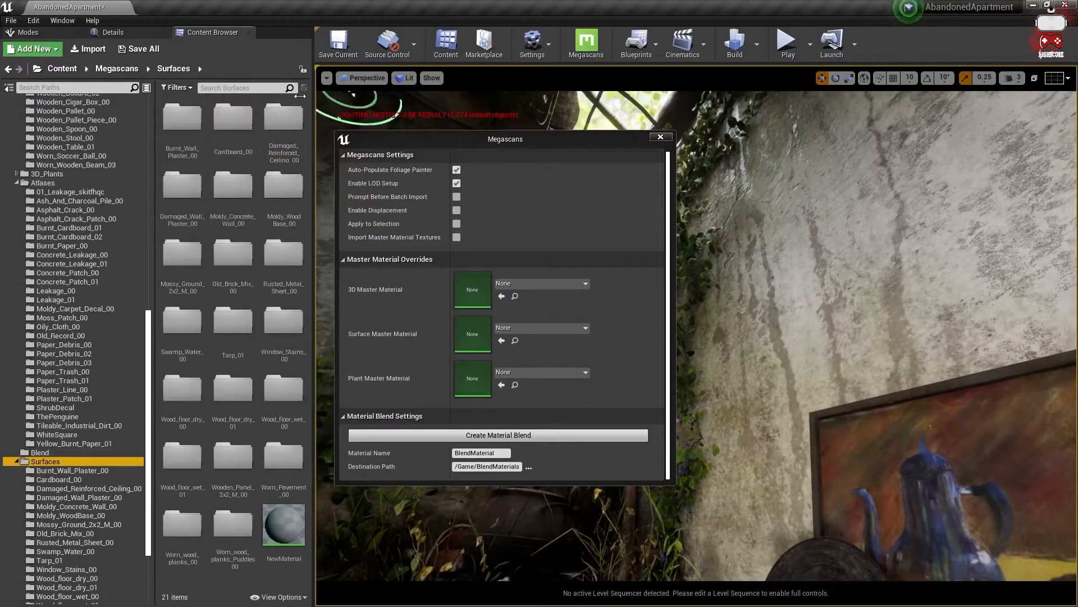
# Step: Filter the Surfaces folder to material instances and create a material blend from Wooden_Planks_2x2_M_00_inst1, Worn_Pavement_00_inst and Wooden_Panel_2x2_M_00_inst
pyautogui.click(177, 88)
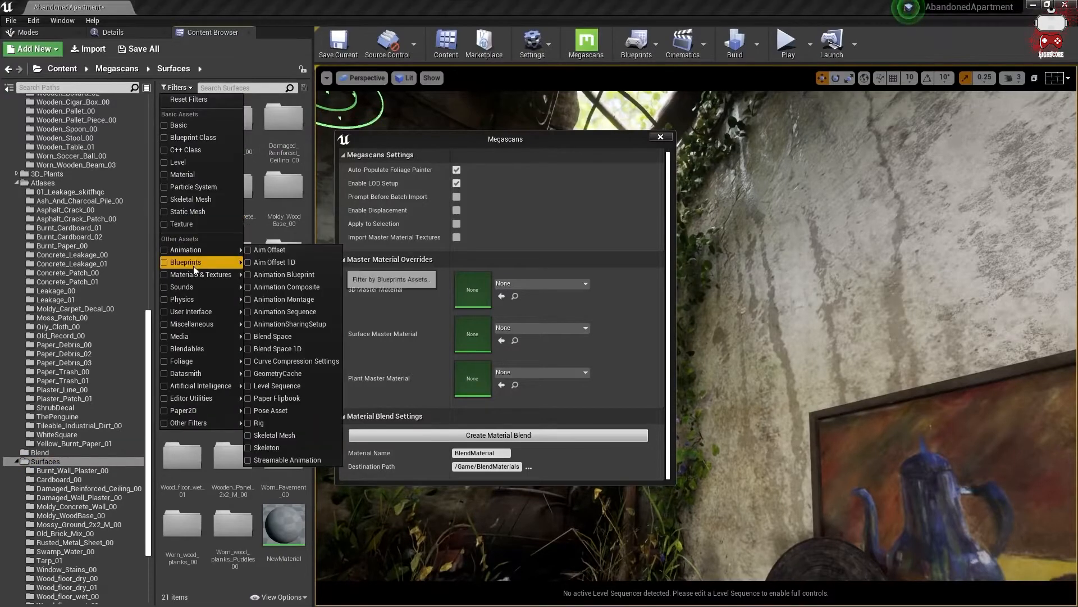
pyautogui.click(315, 351)
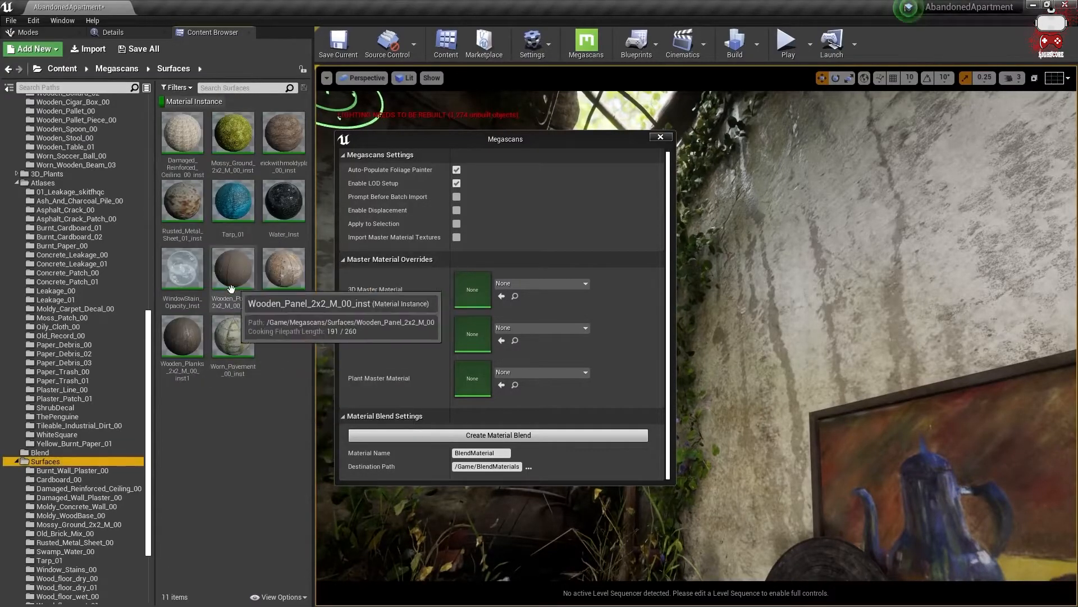
pyautogui.click(185, 337)
pyautogui.keyDown('ctrl'); pyautogui.click(235, 340); pyautogui.keyUp('ctrl')
pyautogui.keyDown('ctrl'); pyautogui.click(240, 271); pyautogui.keyUp('ctrl')
pyautogui.click(484, 435)
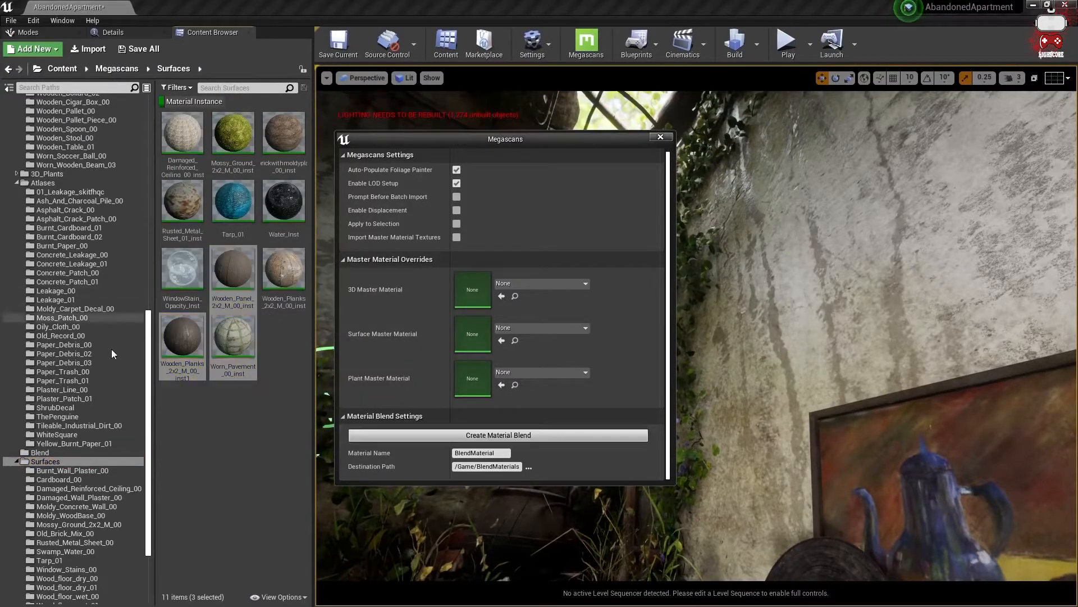
# Step: Open BlendMaterial from the BlendMaterials folder, review its blended textures and settings, and close it along with the Megascans settings
pyautogui.moveTo(148, 349); pyautogui.dragTo(152, 132)
pyautogui.click(49, 111)
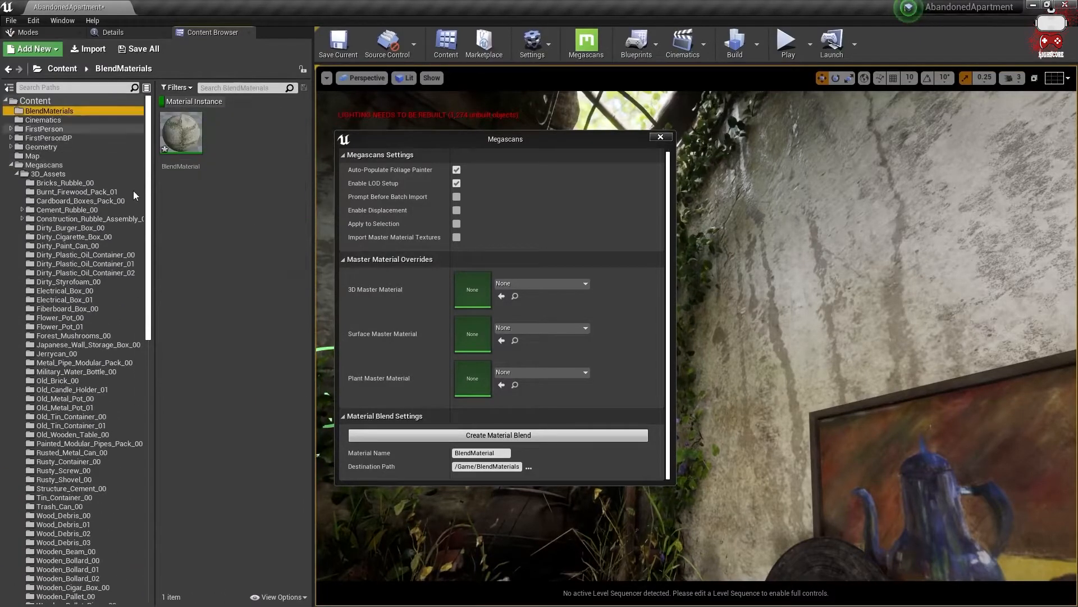
pyautogui.doubleClick(182, 133)
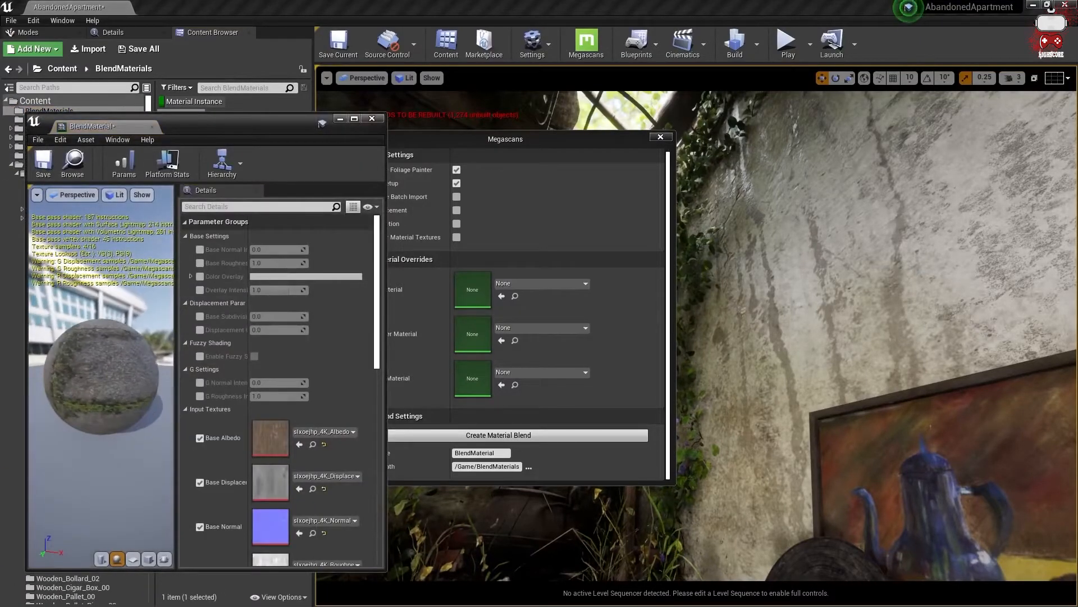
pyautogui.scroll(-10, 231, 454)
pyautogui.scroll(-5, 231, 453)
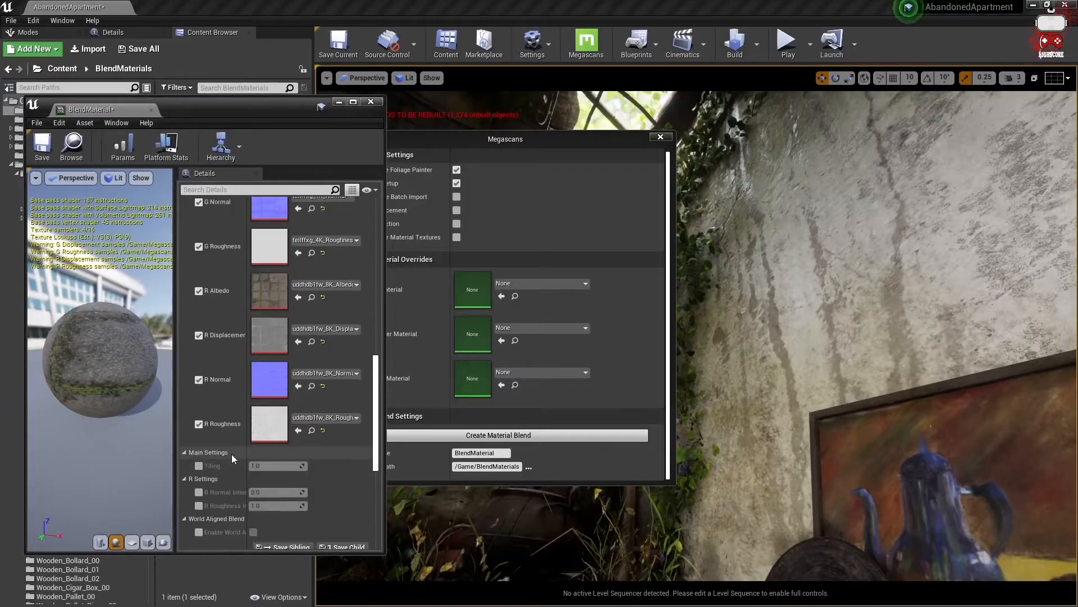
pyautogui.click(635, 147)
pyautogui.click(661, 137)
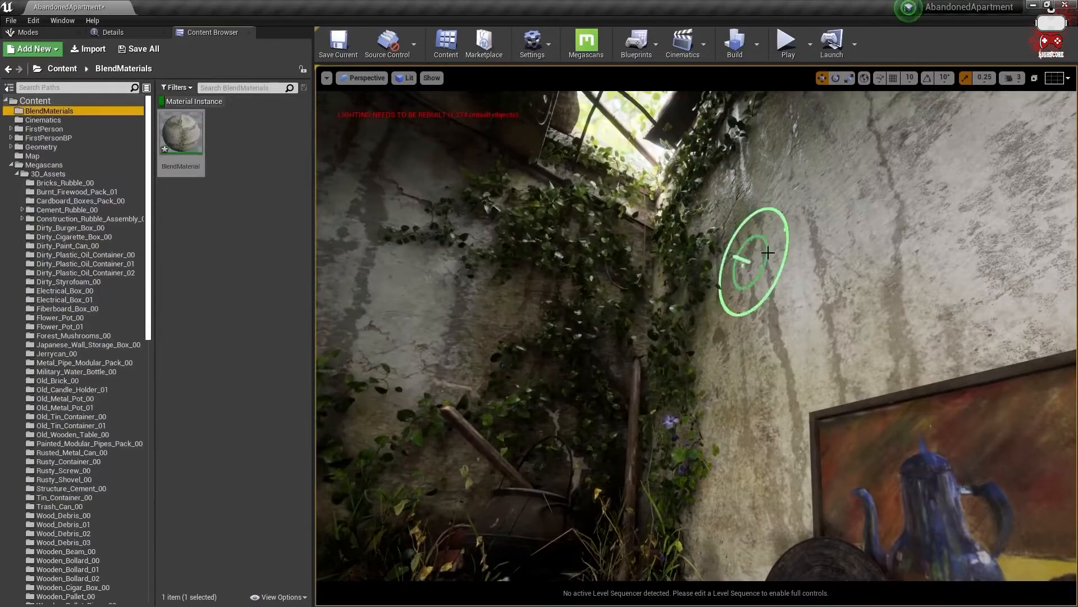
# Step: Switch to vertex colour painting, try the Green channel on the ivy-covered wall, and restrict painting to the Red channel
pyautogui.click(54, 35)
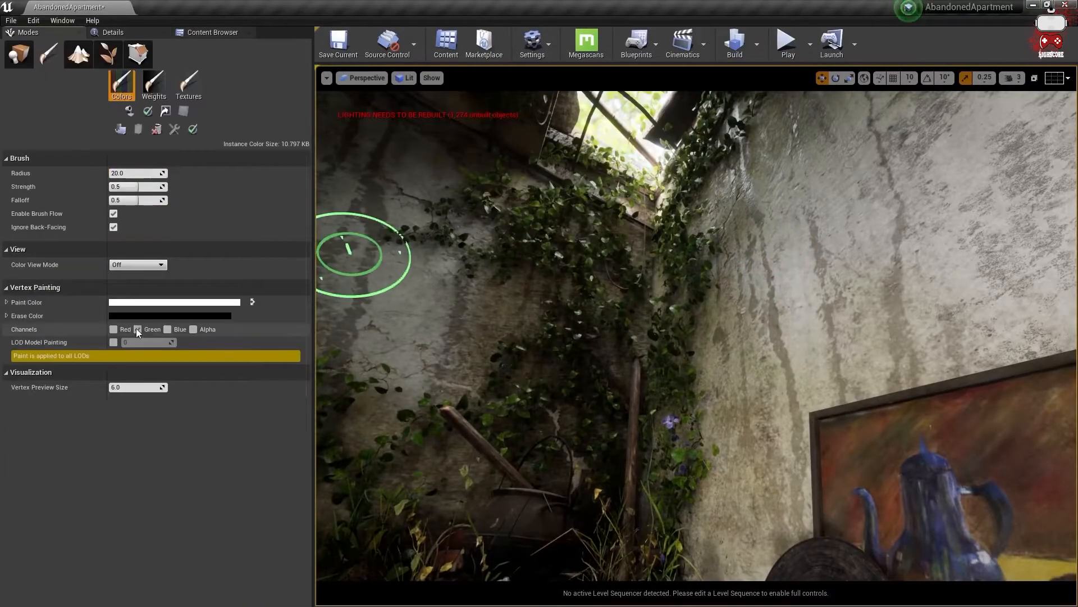
pyautogui.moveTo(497, 188)
pyautogui.mouseDown()
pyautogui.moveTo(385, 168)
pyautogui.moveTo(428, 137)
pyautogui.moveTo(452, 239)
pyautogui.moveTo(494, 171)
pyautogui.mouseUp()
pyautogui.click(113, 330)
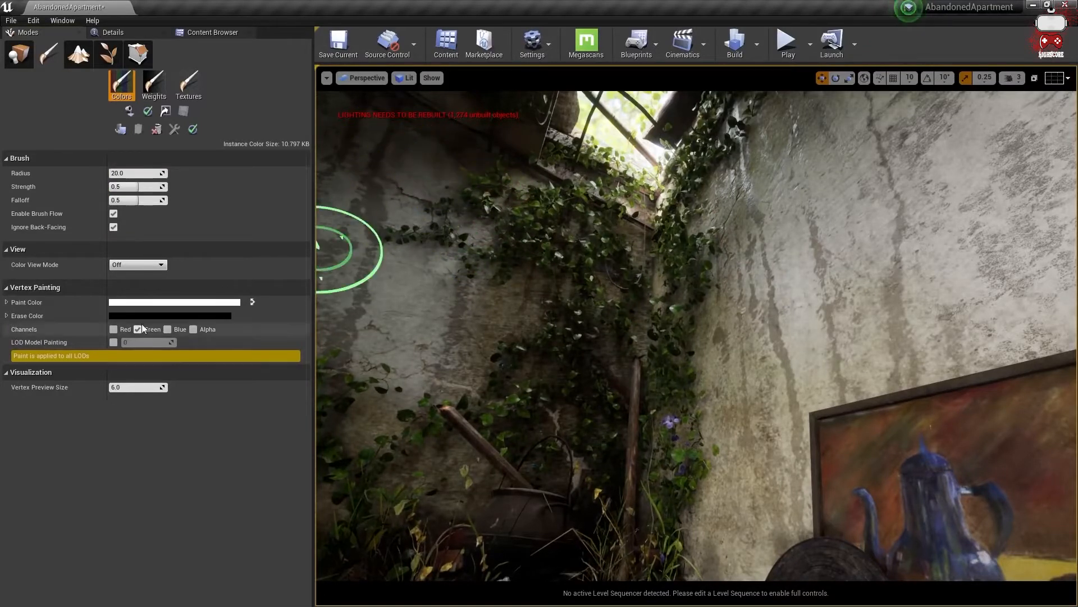
pyautogui.click(138, 330)
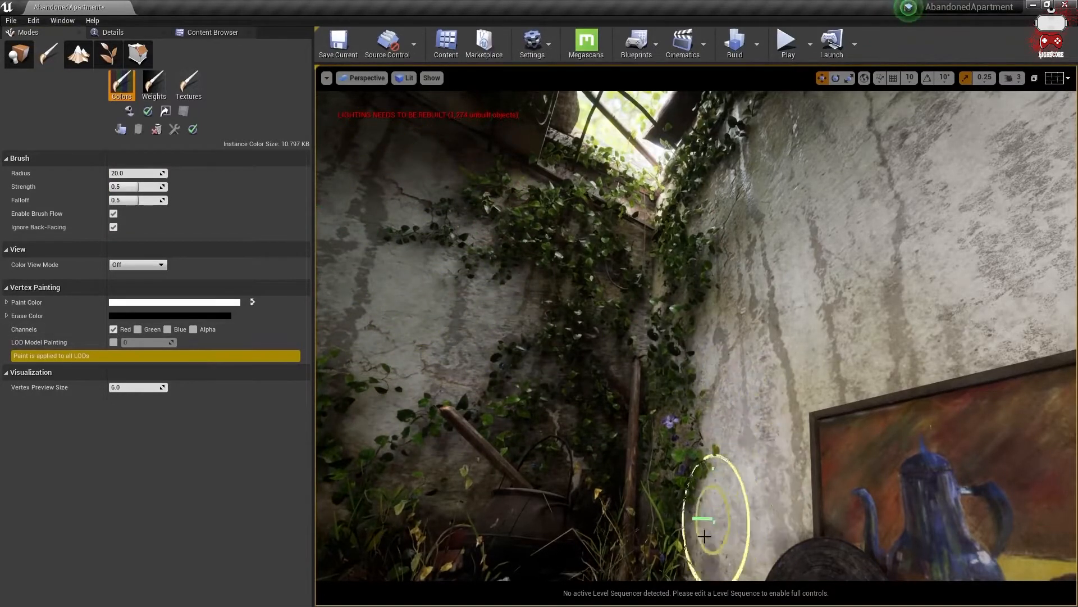
# Step: Paint and erase Red channel vertex colour on the wall beside the teapot painting and on the ivy-covered wall
pyautogui.moveTo(737, 287)
pyautogui.mouseDown()
pyautogui.moveTo(753, 318)
pyautogui.moveTo(702, 505)
pyautogui.moveTo(706, 546)
pyautogui.moveTo(789, 450)
pyautogui.moveTo(732, 500)
pyautogui.mouseUp()
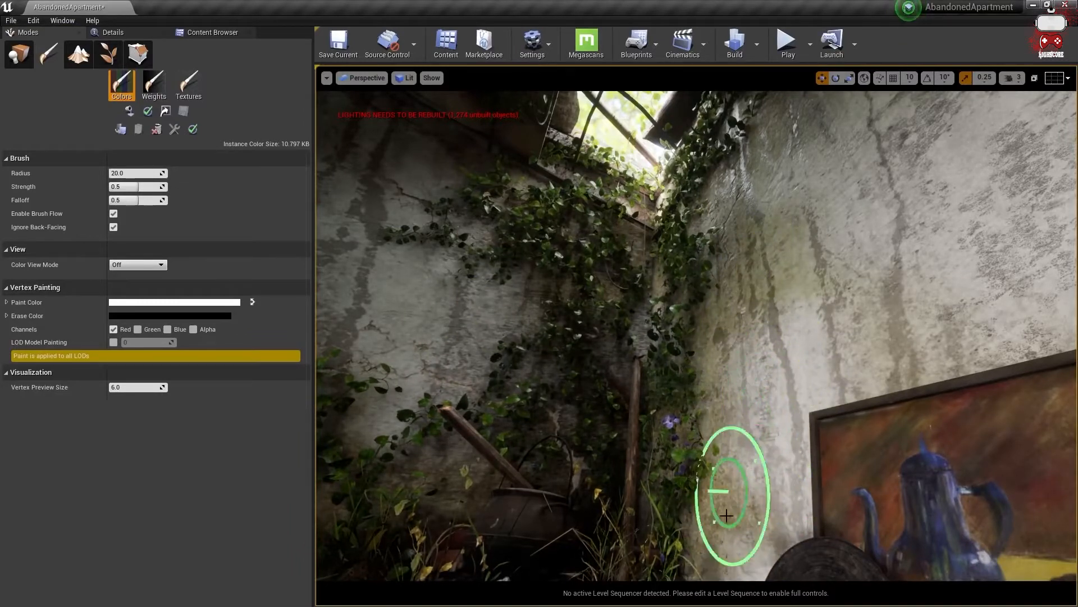
pyautogui.moveTo(727, 351)
pyautogui.mouseDown()
pyautogui.moveTo(751, 428)
pyautogui.moveTo(794, 253)
pyautogui.moveTo(753, 228)
pyautogui.mouseUp()
pyautogui.moveTo(430, 160)
pyautogui.mouseDown()
pyautogui.moveTo(440, 197)
pyautogui.moveTo(534, 250)
pyautogui.moveTo(498, 373)
pyautogui.moveTo(359, 469)
pyautogui.moveTo(367, 393)
pyautogui.mouseUp()
pyautogui.keyDown('shift'); pyautogui.click(481, 332); pyautogui.keyUp('shift')
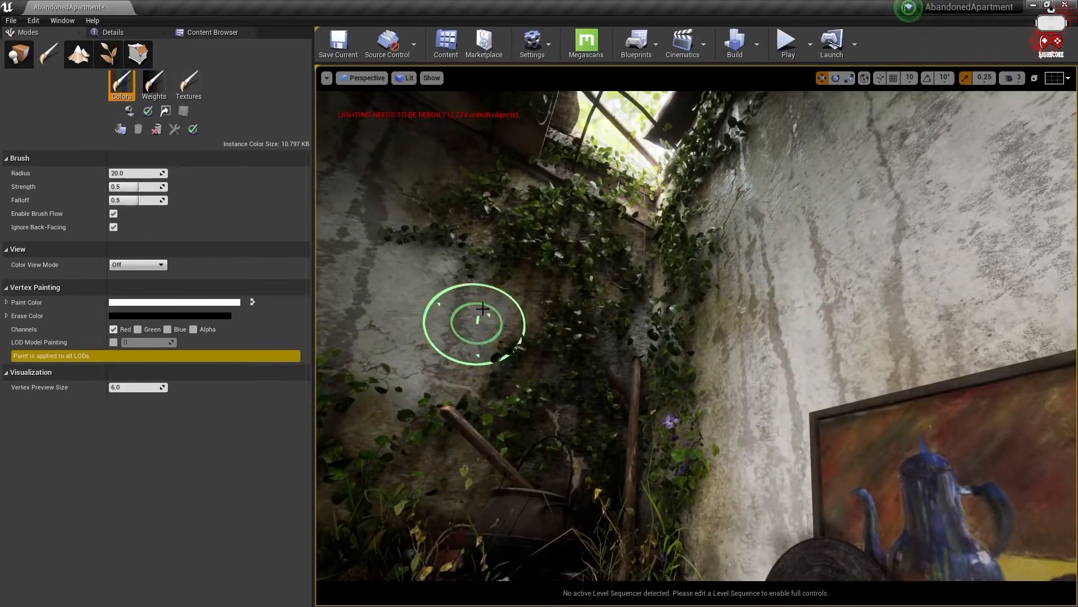
pyautogui.moveTo(422, 178)
pyautogui.mouseDown()
pyautogui.moveTo(459, 195)
pyautogui.moveTo(406, 176)
pyautogui.moveTo(477, 207)
pyautogui.mouseUp()
pyautogui.keyDown('shift'); pyautogui.moveTo(414, 446); pyautogui.dragTo(420, 440); pyautogui.keyUp('shift')
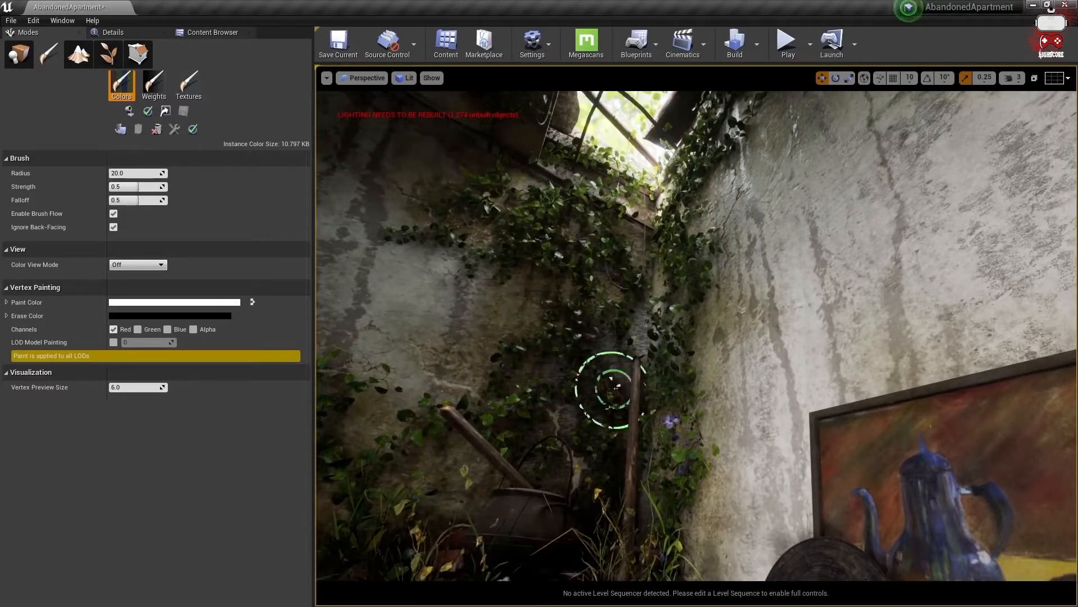
# Step: Leave paint mode, open the selected wall's WallBlend_Inst material instance, and examine its base, G and R textures and settings
pyautogui.hotkey('shift', '1')
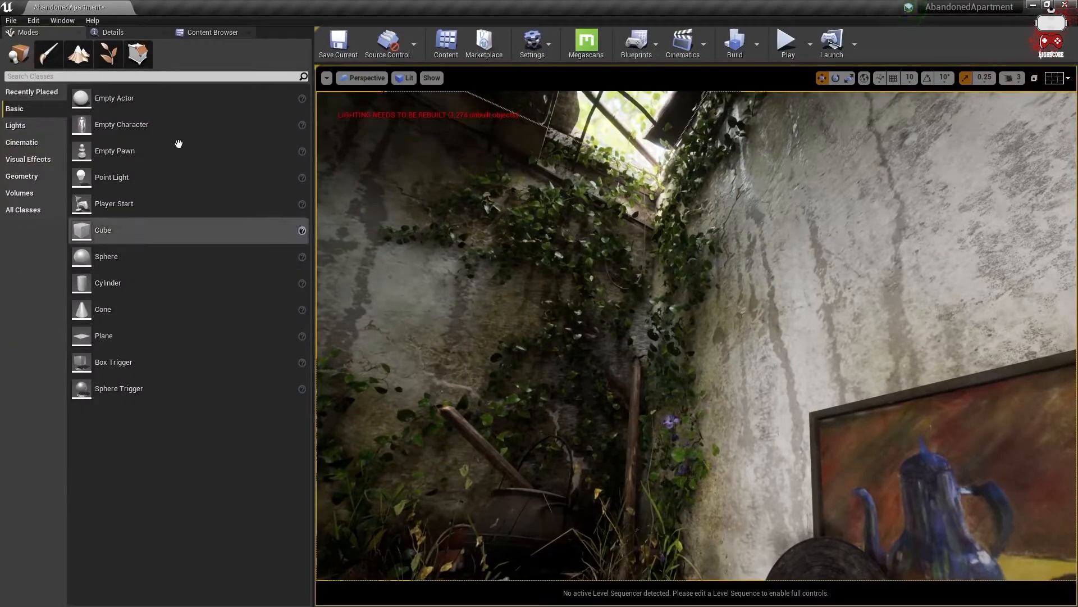
pyautogui.click(121, 32)
pyautogui.doubleClick(123, 333)
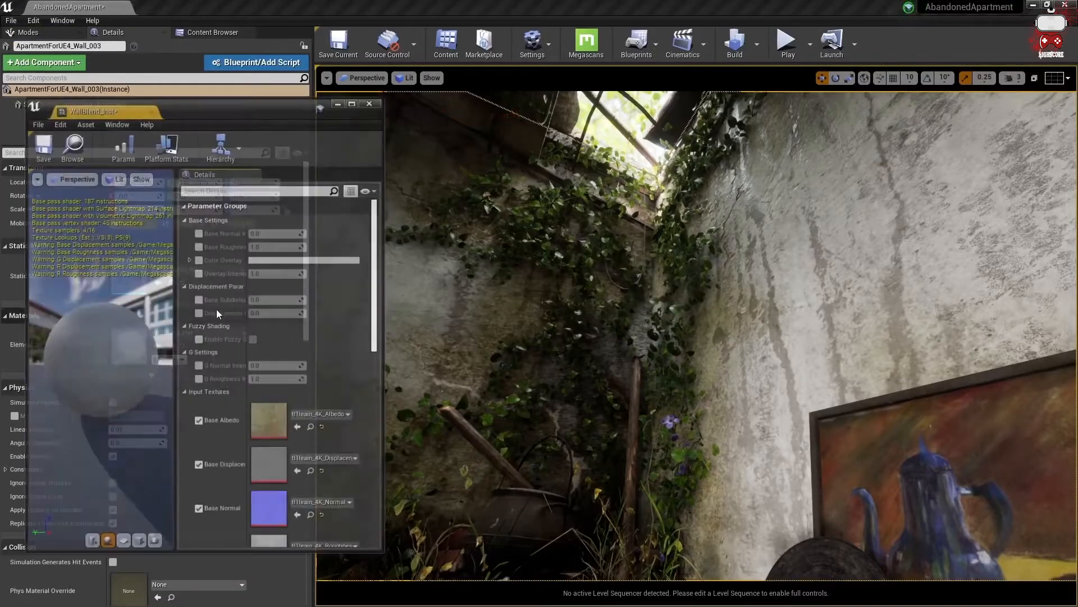
pyautogui.scroll(-3, 221, 375)
pyautogui.scroll(4, 230, 403)
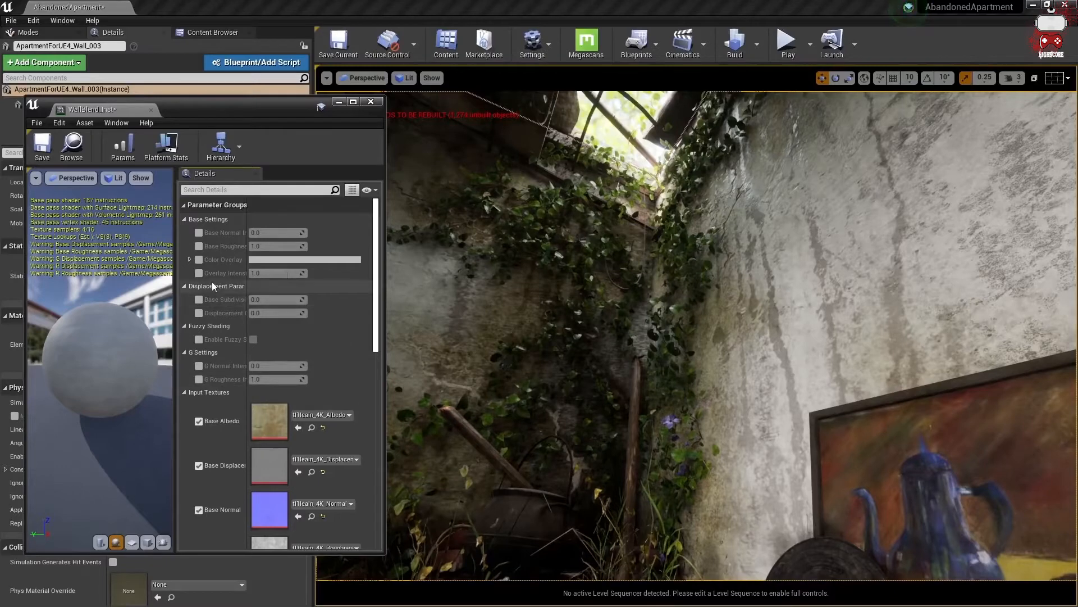
pyautogui.scroll(-5, 210, 391)
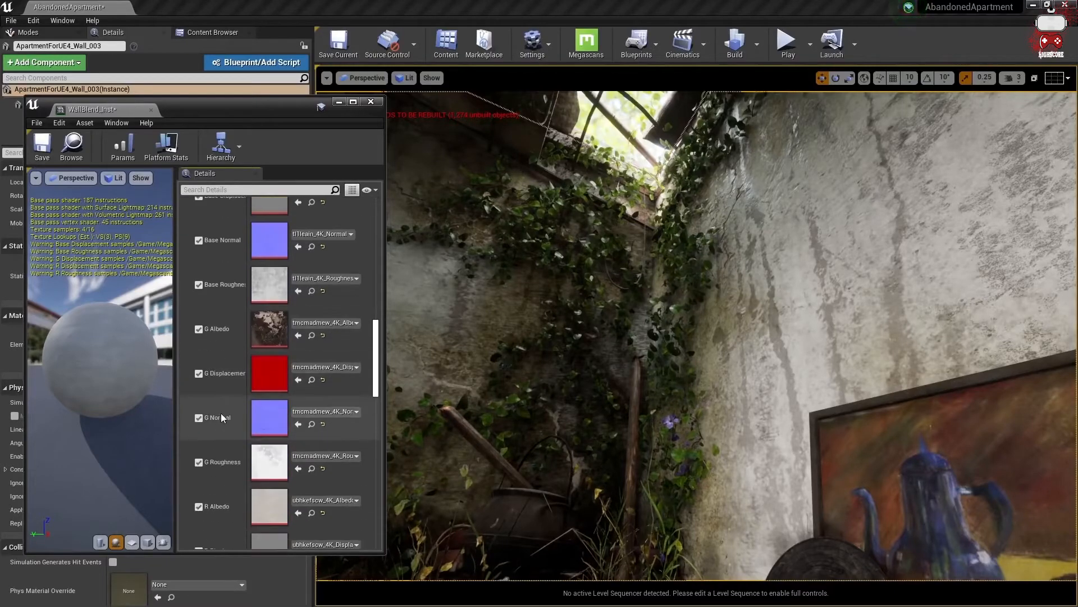
pyautogui.scroll(1, 220, 413)
pyautogui.scroll(-3, 220, 413)
pyautogui.scroll(-5, 221, 413)
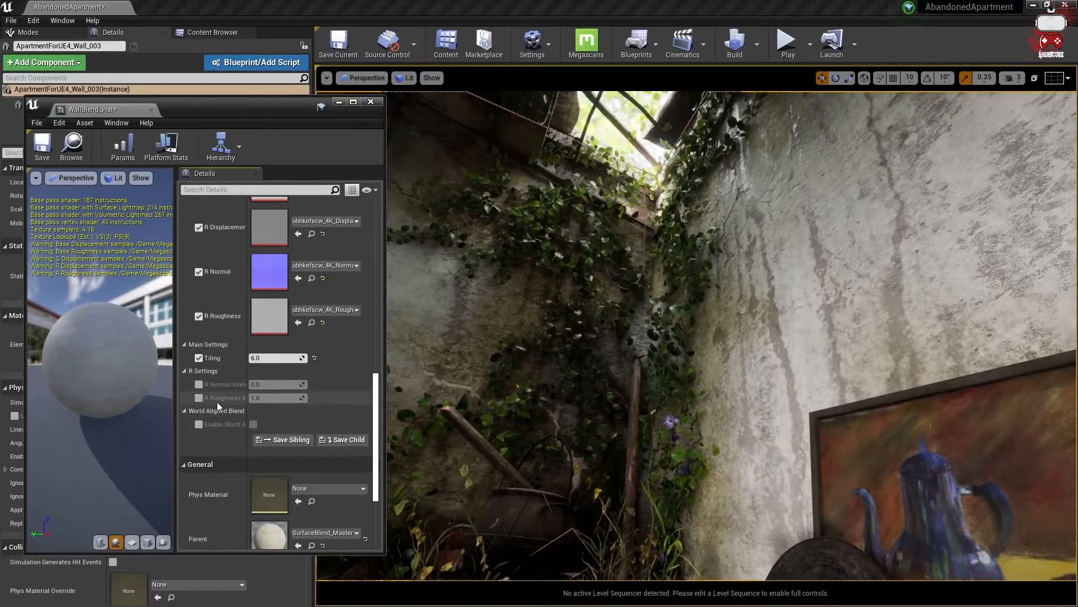
# Step: Set R Roughness Intensity to about 1.67 and R Normal Intensity to 1.0 in WallBlend_Inst, trying a slightly different Tiling value
pyautogui.click(198, 398)
pyautogui.moveTo(275, 397)
pyautogui.mouseDown()
pyautogui.moveTo(255, 398)
pyautogui.moveTo(286, 397)
pyautogui.mouseUp()
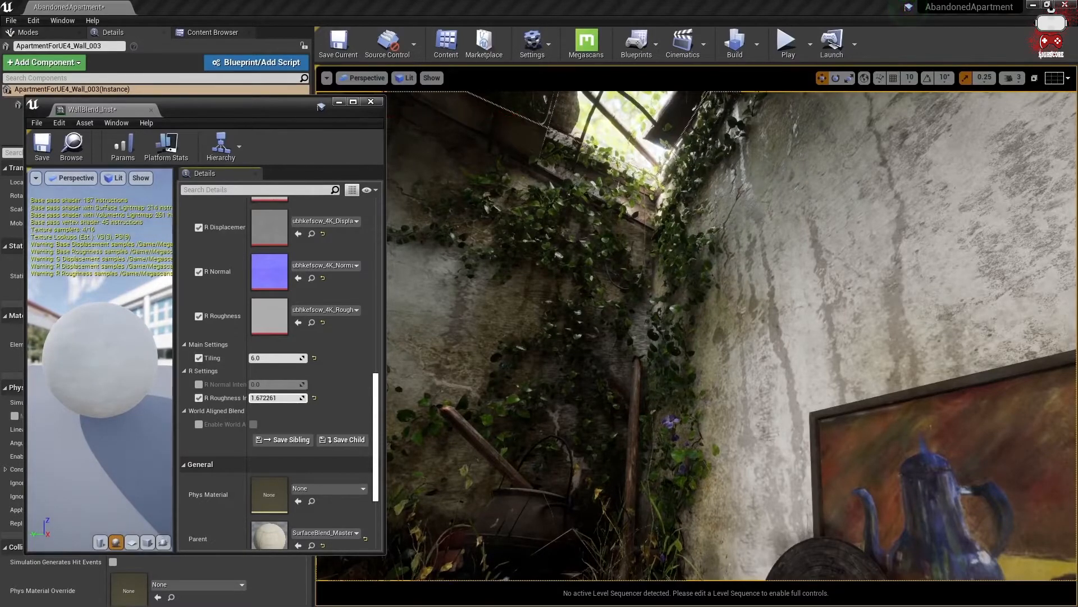
pyautogui.click(198, 385)
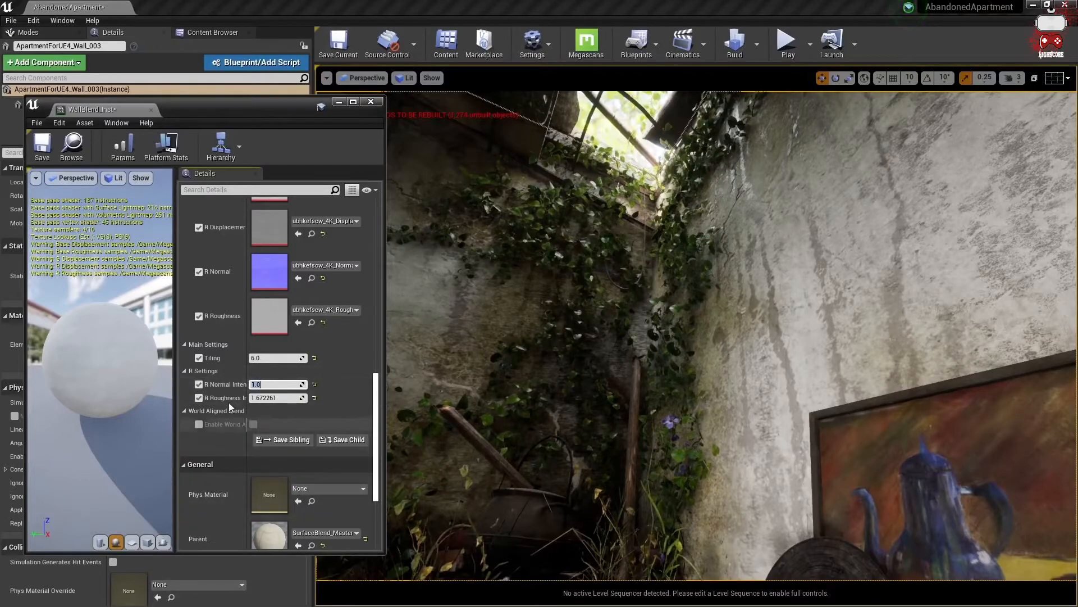
pyautogui.scroll(4, 206, 383)
pyautogui.moveTo(254, 465)
pyautogui.mouseDown()
pyautogui.moveTo(318, 465)
pyautogui.moveTo(264, 466)
pyautogui.mouseUp()
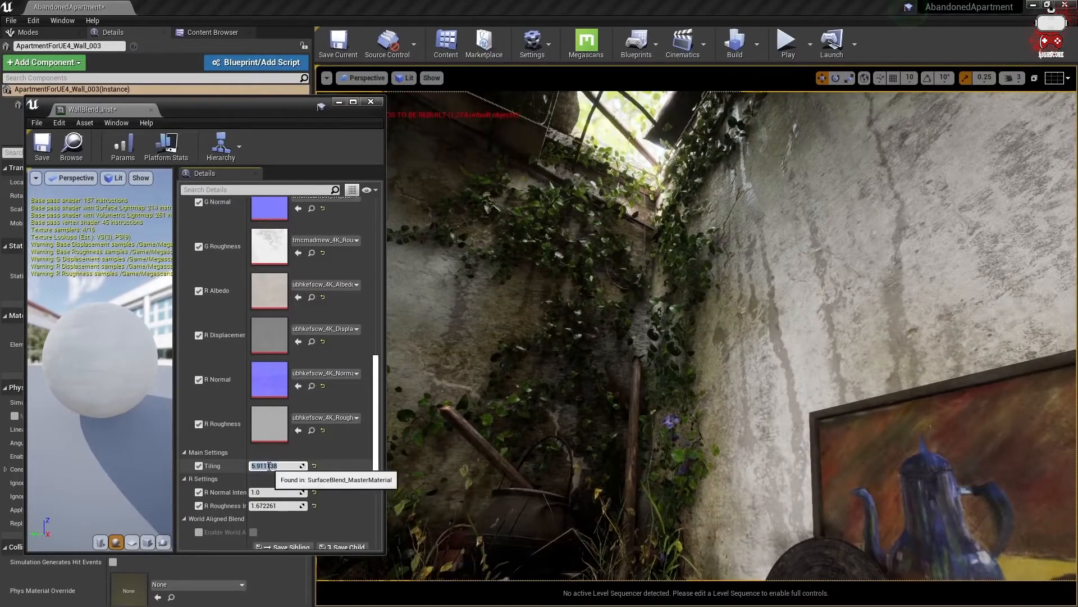
# Step: Enable G Normal and G Roughness Intensity at 1.0, set Base Roughness to about 0.67, and examine the World Aligned Blend option
pyautogui.scroll(15, 231, 261)
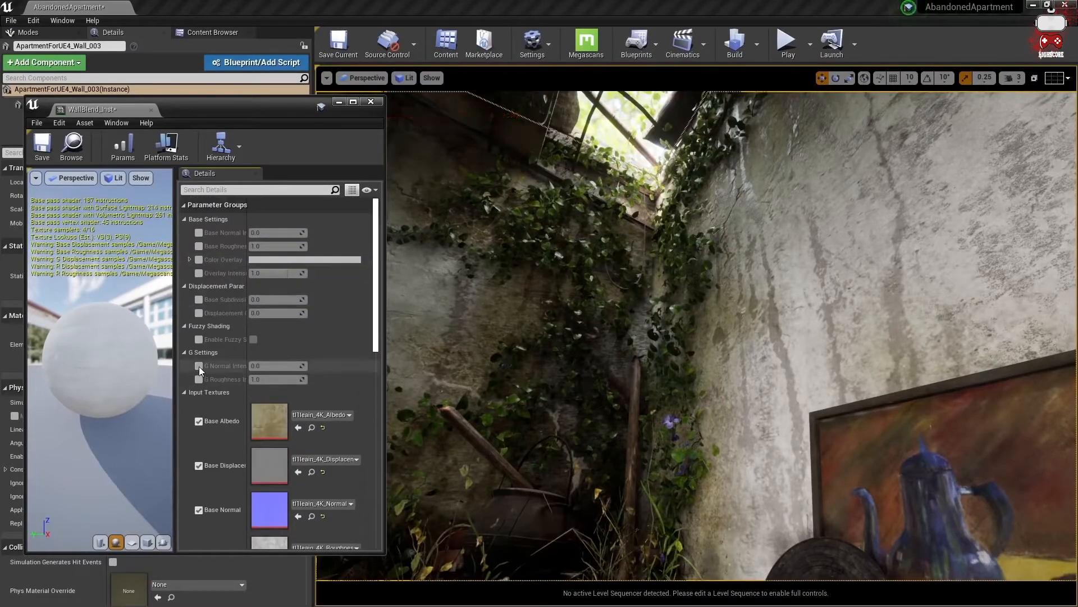
pyautogui.click(198, 366)
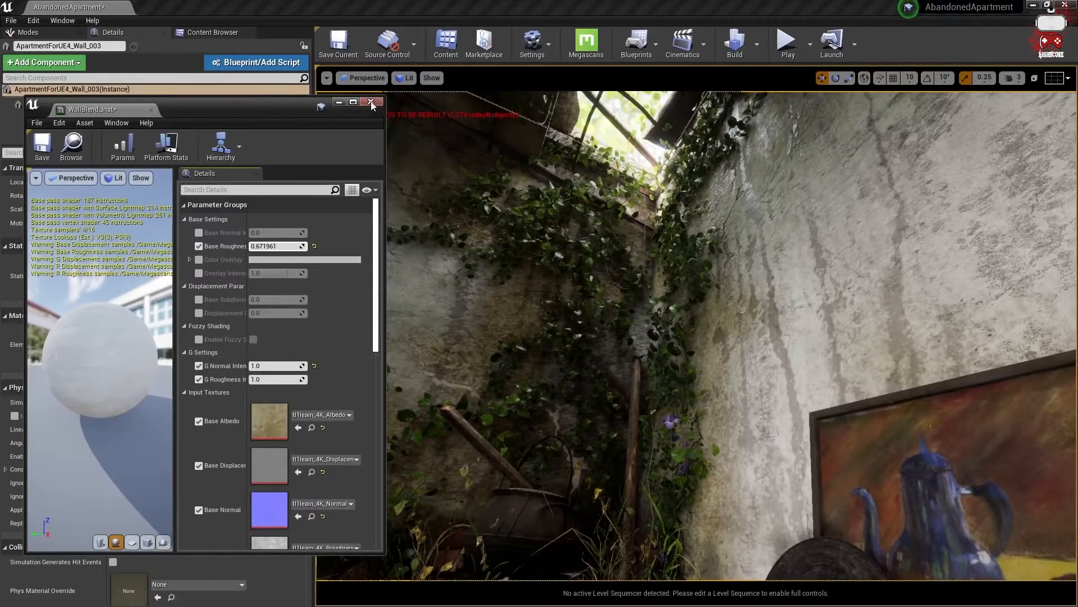
pyautogui.scroll(-15, 224, 464)
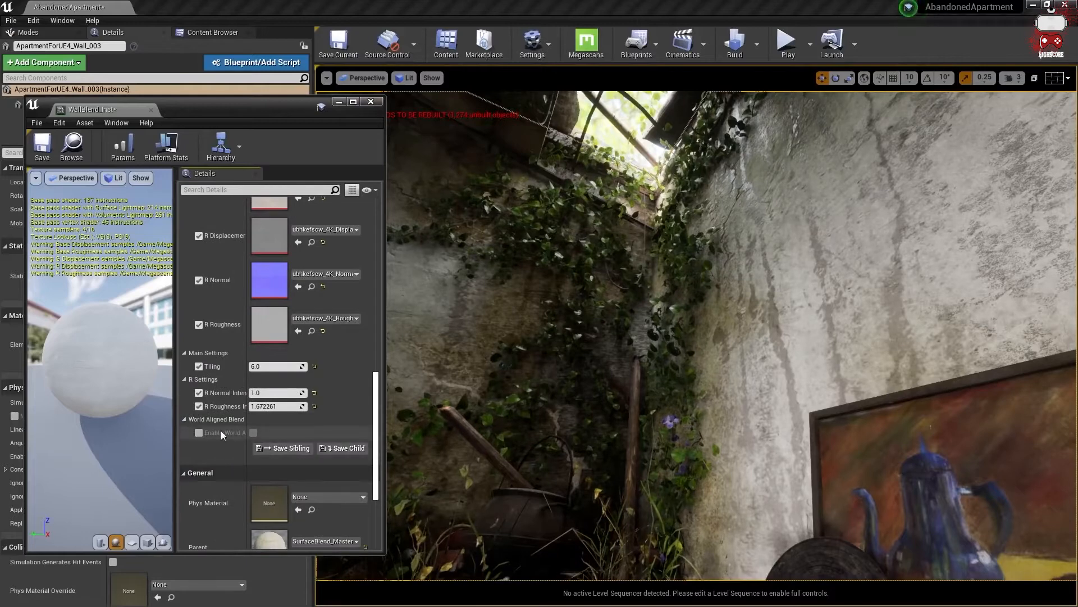
pyautogui.moveTo(251, 427); pyautogui.dragTo(285, 431)
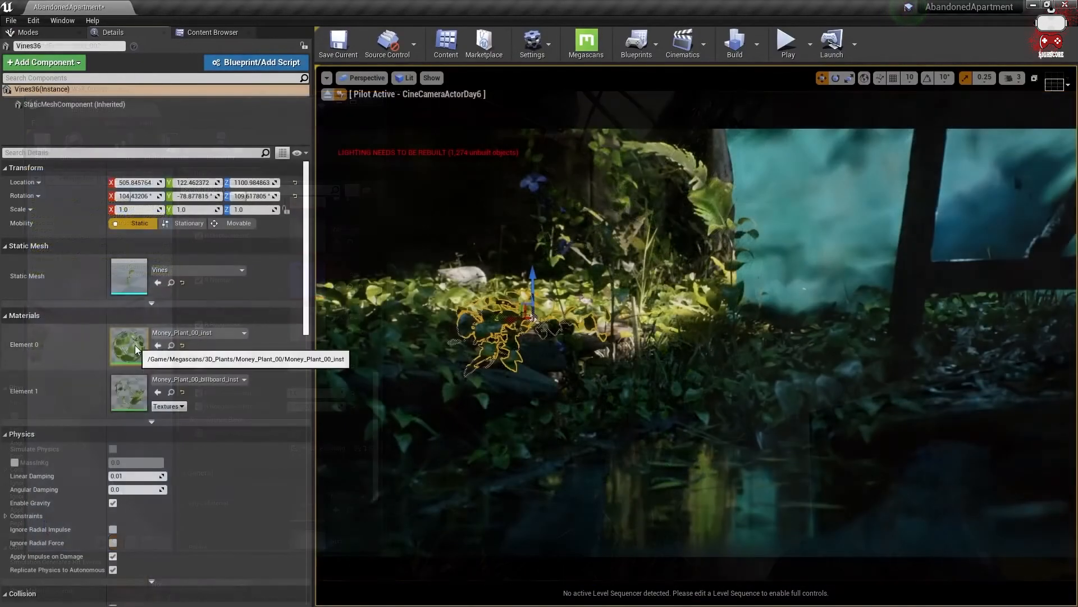
# Step: Open the Money_Plant_00_inst material instance of Vines36, clear its window from the scene view, and go to its Translucency settings
pyautogui.doubleClick(131, 347)
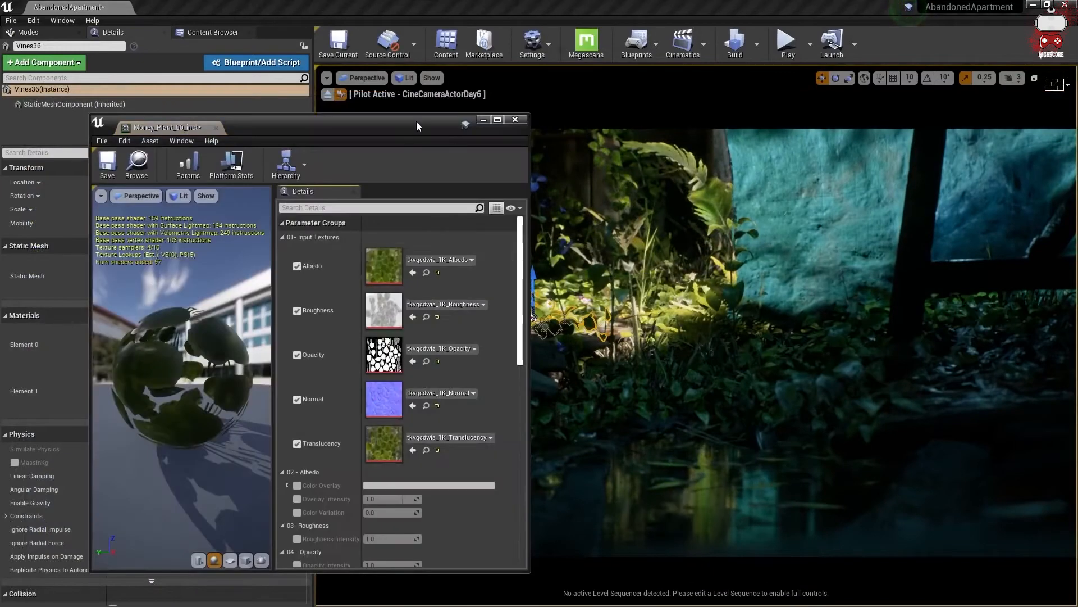
pyautogui.moveTo(416, 125); pyautogui.dragTo(288, 106)
pyautogui.scroll(-2, 315, 464)
pyautogui.scroll(-4, 337, 394)
# Step: Try a saturated blue SSS Color Tint on the money plant material and cancel the colour change
pyautogui.click(337, 454)
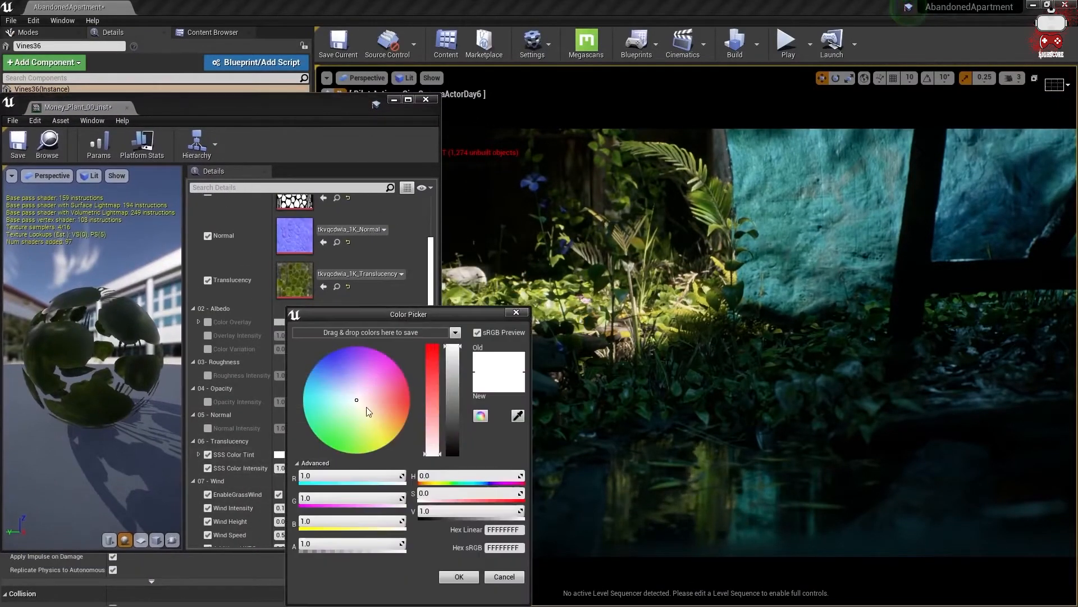
pyautogui.click(372, 380)
pyautogui.moveTo(413, 314); pyautogui.dragTo(254, 271)
pyautogui.moveTo(236, 375); pyautogui.dragTo(211, 393)
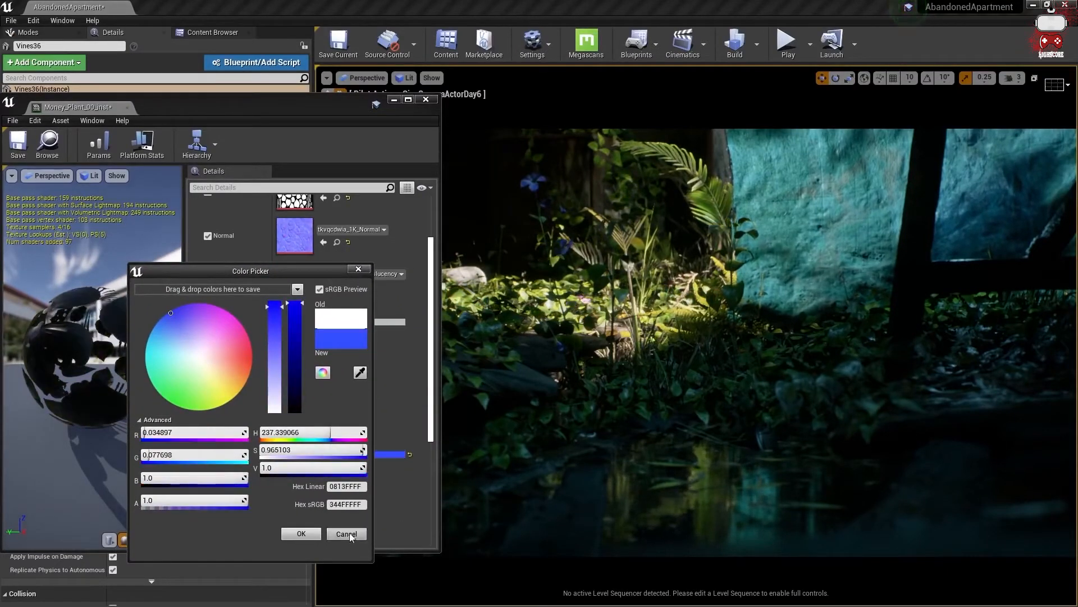
pyautogui.click(348, 534)
# Step: Try an SSS Color Intensity of about 21.65 and a small Color Variation on the plant material, resetting both to default
pyautogui.moveTo(291, 466); pyautogui.dragTo(334, 466)
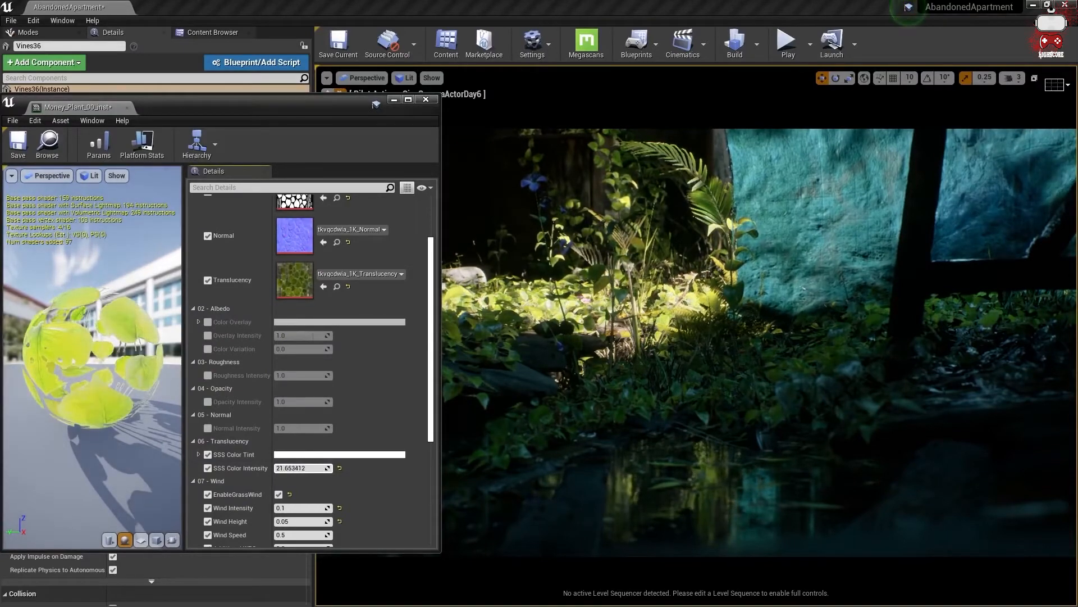
pyautogui.scroll(-3, 233, 466)
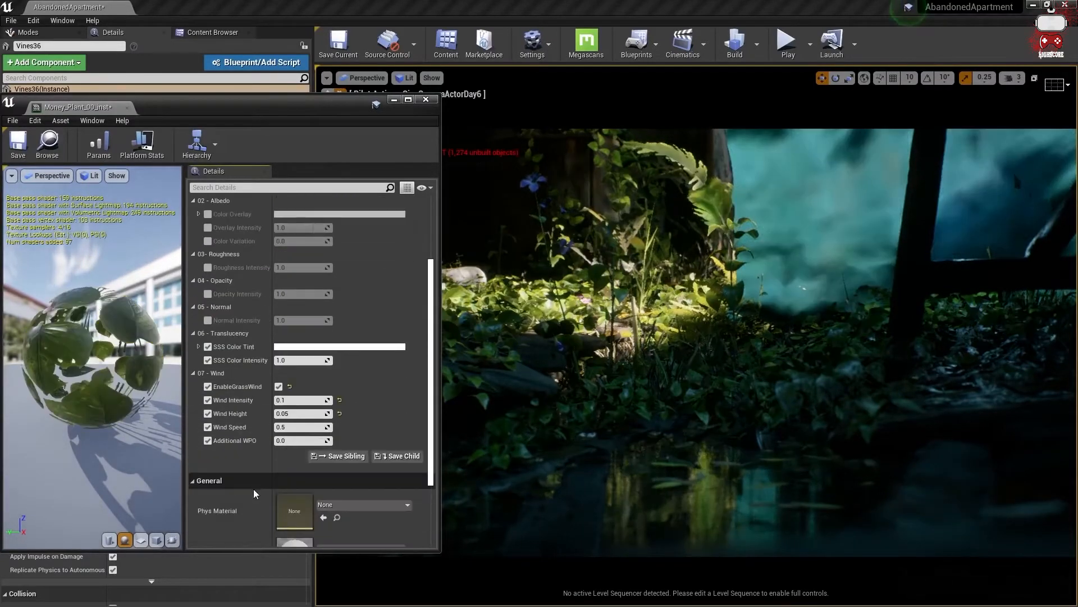
pyautogui.scroll(4, 220, 345)
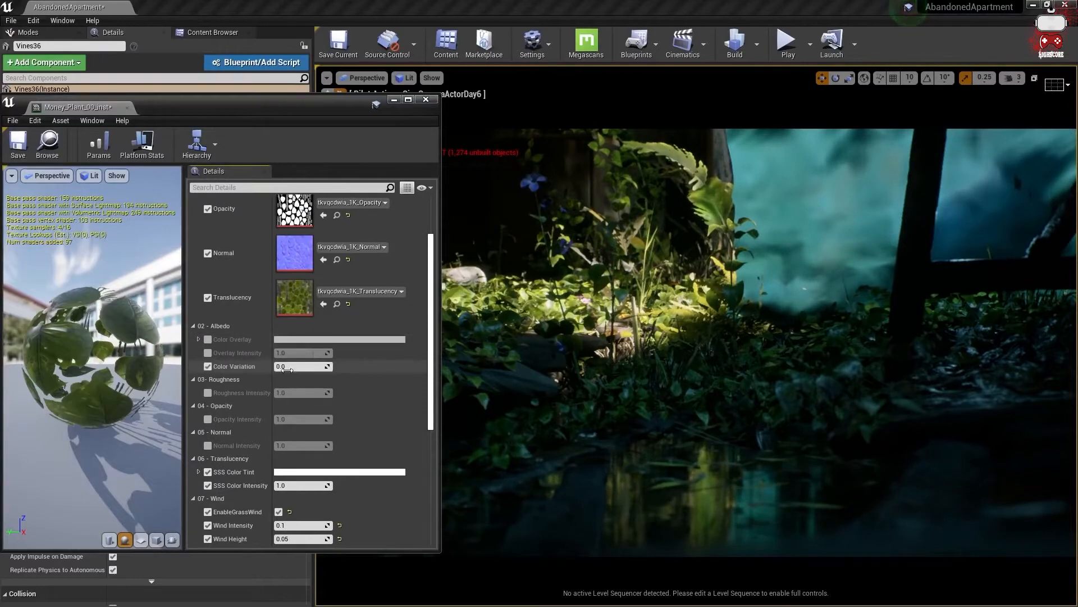
pyautogui.moveTo(286, 369); pyautogui.dragTo(289, 369)
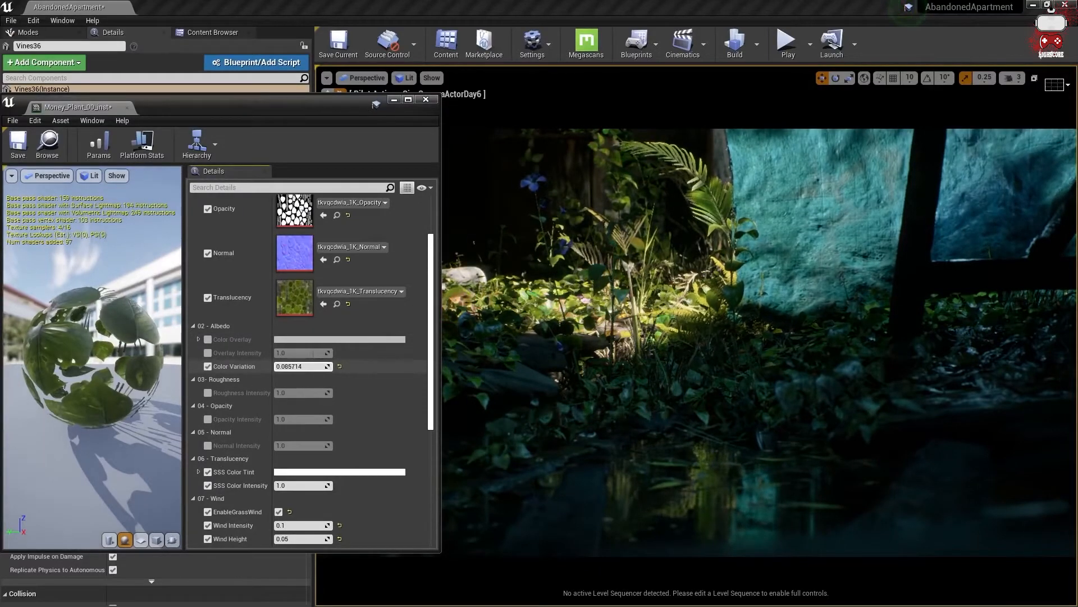
pyautogui.click(339, 366)
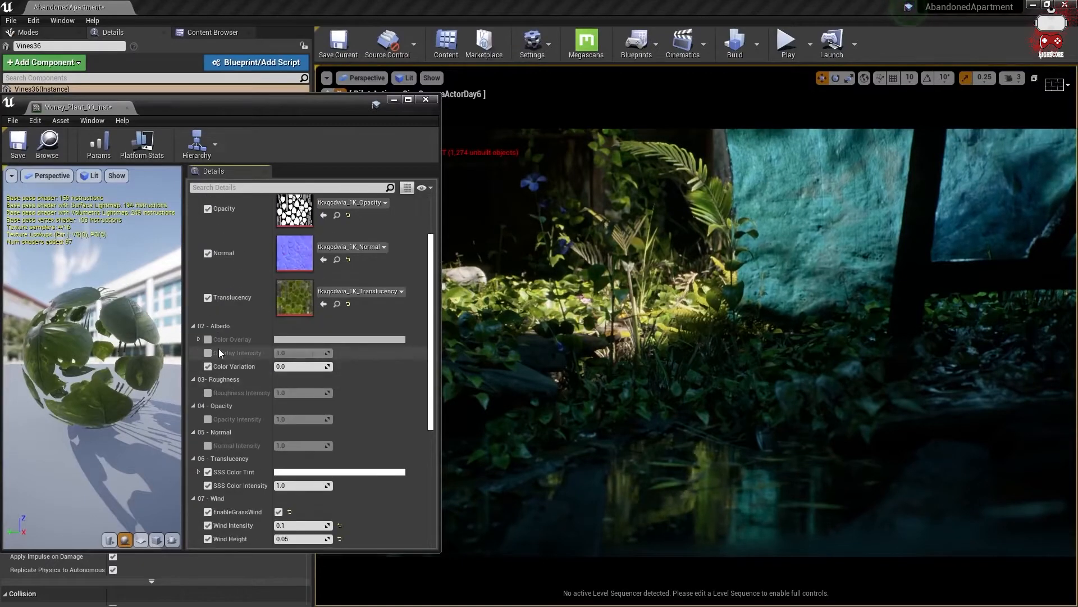
# Step: Try a Wind Intensity of 1.0 on the plant material, return it to 0.1, and set Wind Speed to 5.0
pyautogui.scroll(-3, 286, 447)
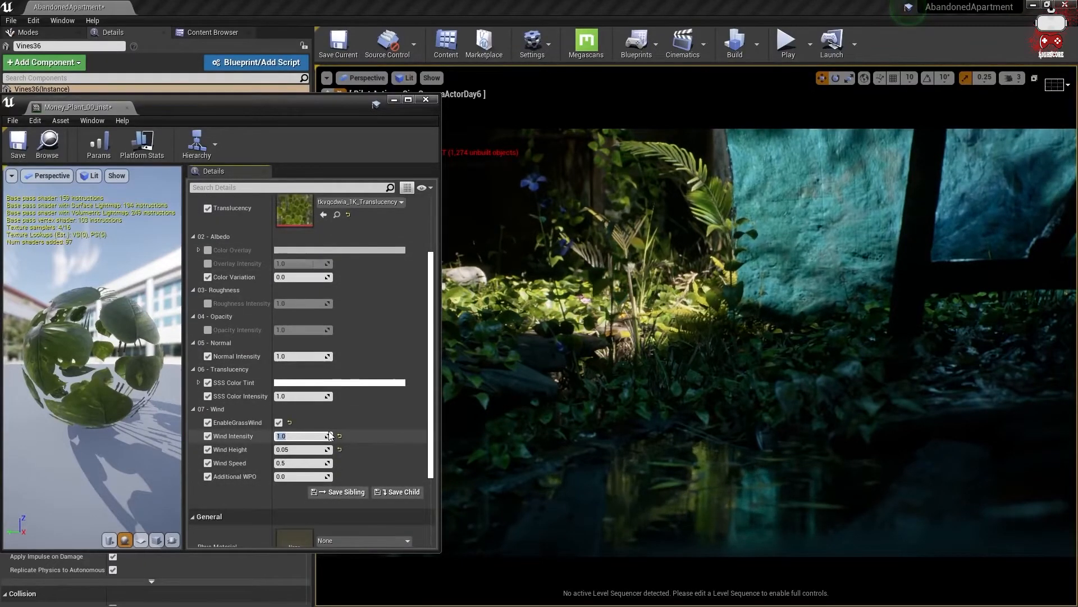
pyautogui.write('1')
pyautogui.press('Return')
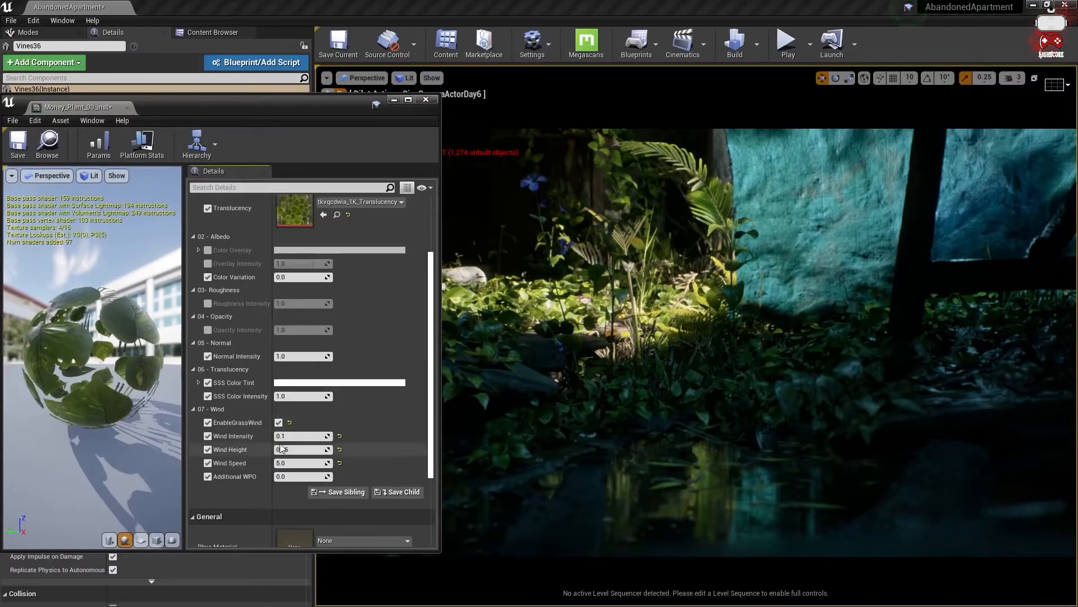
# Step: Try a Wind Intensity of 10.0 on the money plant material, return it to 0.1, and set Wind Speed to 0.5
pyautogui.write('10')
pyautogui.press('Return')
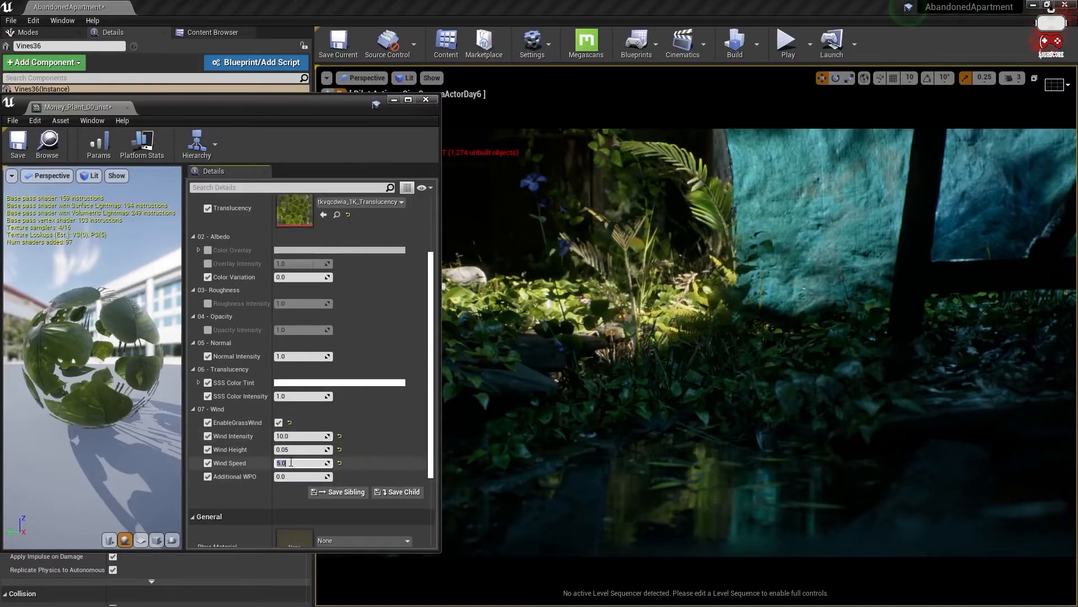
pyautogui.click(285, 435)
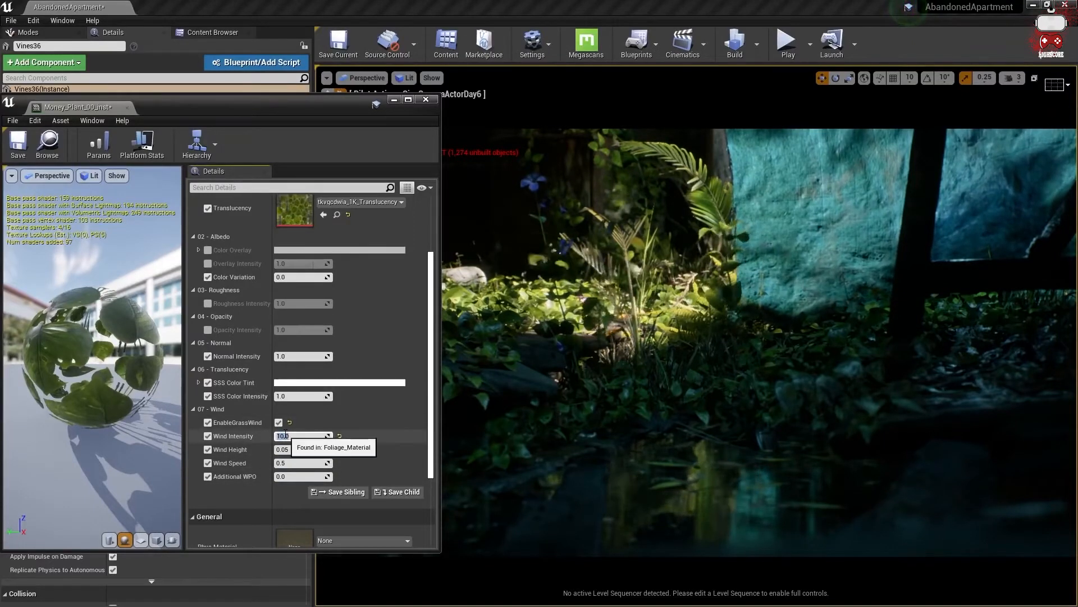
# Step: Open the plant material instance's parent, Foliage_Material, in the material editor
pyautogui.scroll(-4, 243, 478)
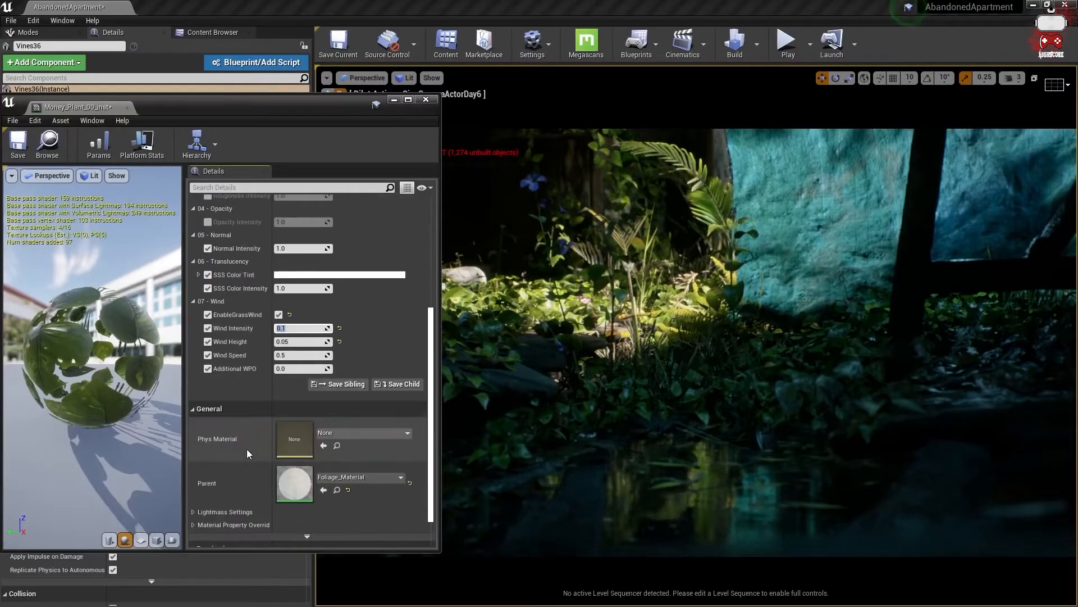
pyautogui.click(337, 491)
pyautogui.doubleClick(301, 495)
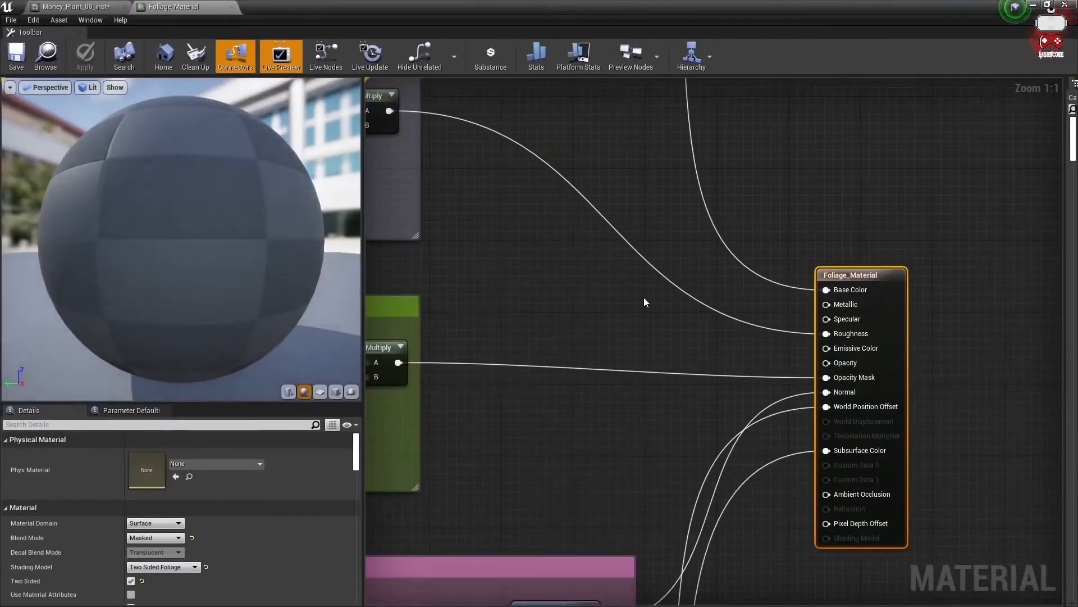
# Step: Examine the Foliage_Material node graph, including its Wind and Translucency groups and the other groups feeding the output node
pyautogui.scroll(-8, 643, 298)
pyautogui.scroll(1, 658, 290)
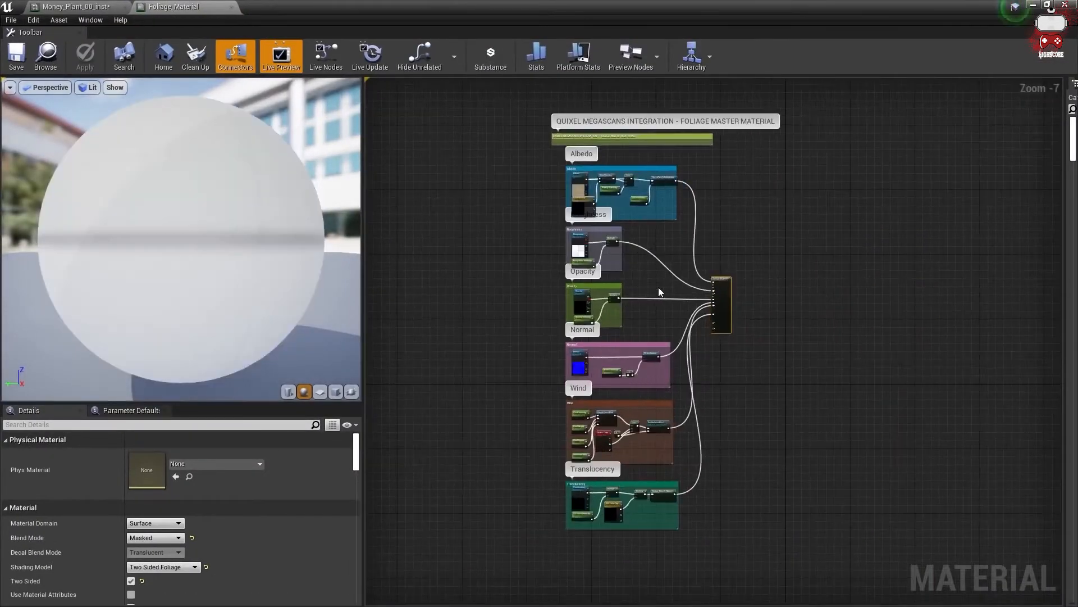
pyautogui.scroll(6, 616, 492)
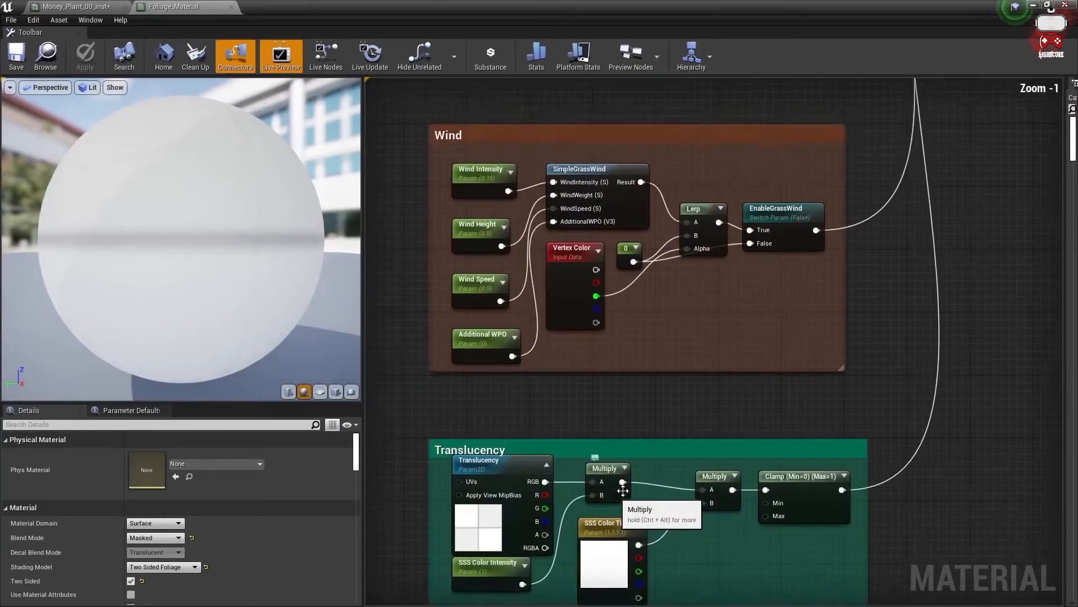
pyautogui.moveTo(634, 444); pyautogui.dragTo(656, 361, button='right')
pyautogui.moveTo(697, 188); pyautogui.dragTo(662, 342, button='right')
pyautogui.moveTo(656, 166); pyautogui.dragTo(620, 397, button='right')
pyautogui.scroll(-4, 620, 398)
pyautogui.moveTo(640, 250); pyautogui.dragTo(599, 323, button='right')
pyautogui.moveTo(617, 277); pyautogui.dragTo(646, 277, button='right')
pyautogui.scroll(-1, 740, 261)
pyautogui.moveTo(740, 262); pyautogui.dragTo(698, 271, button='right')
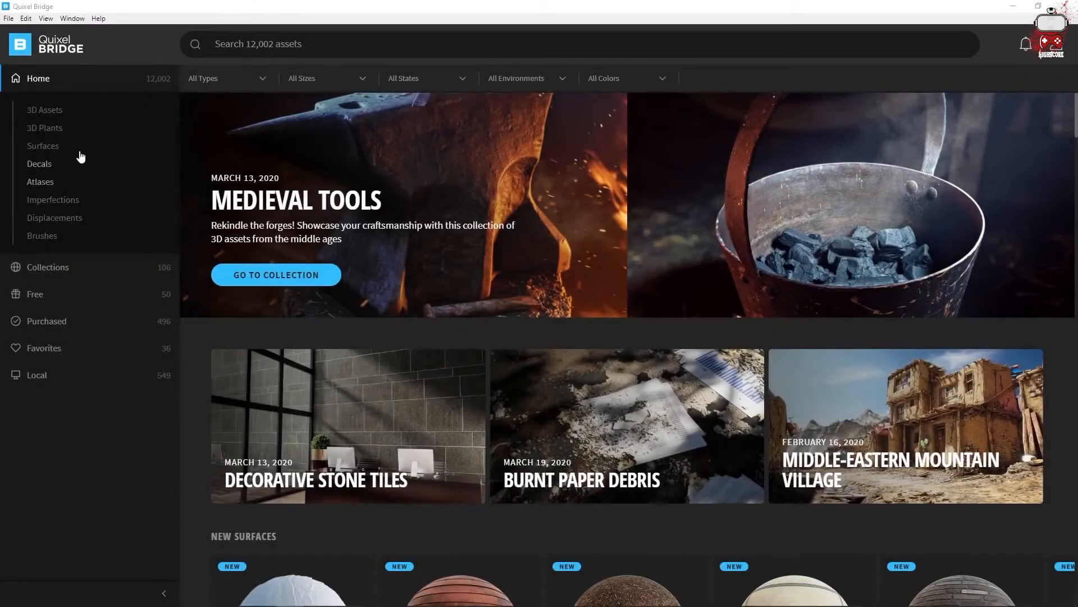
# Step: Switch to Quixel Bridge and browse the assets in the 3D Plants category
pyautogui.click(45, 128)
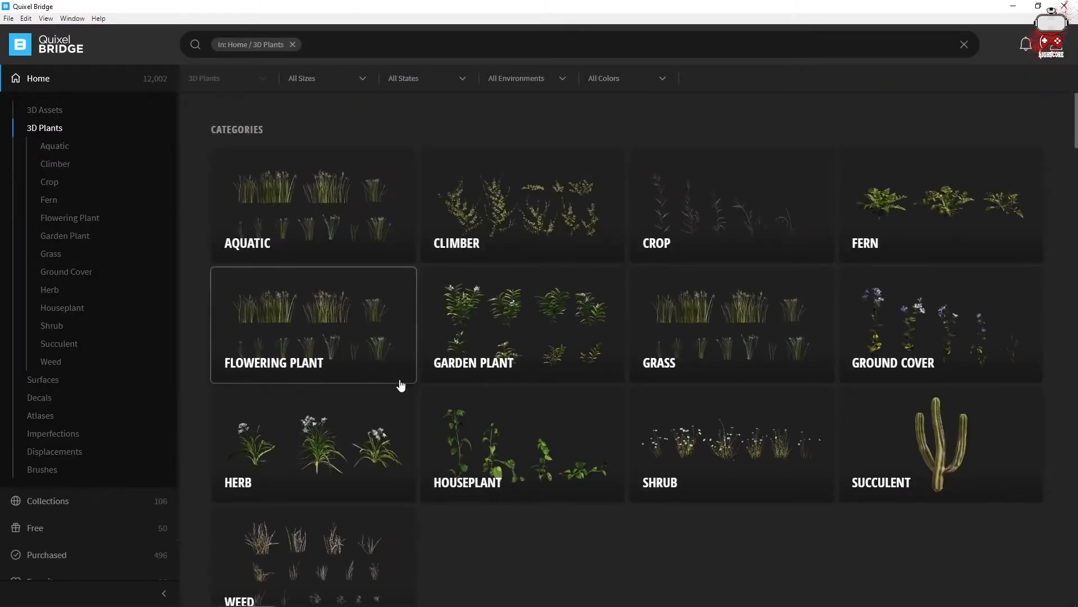
pyautogui.scroll(-8, 404, 393)
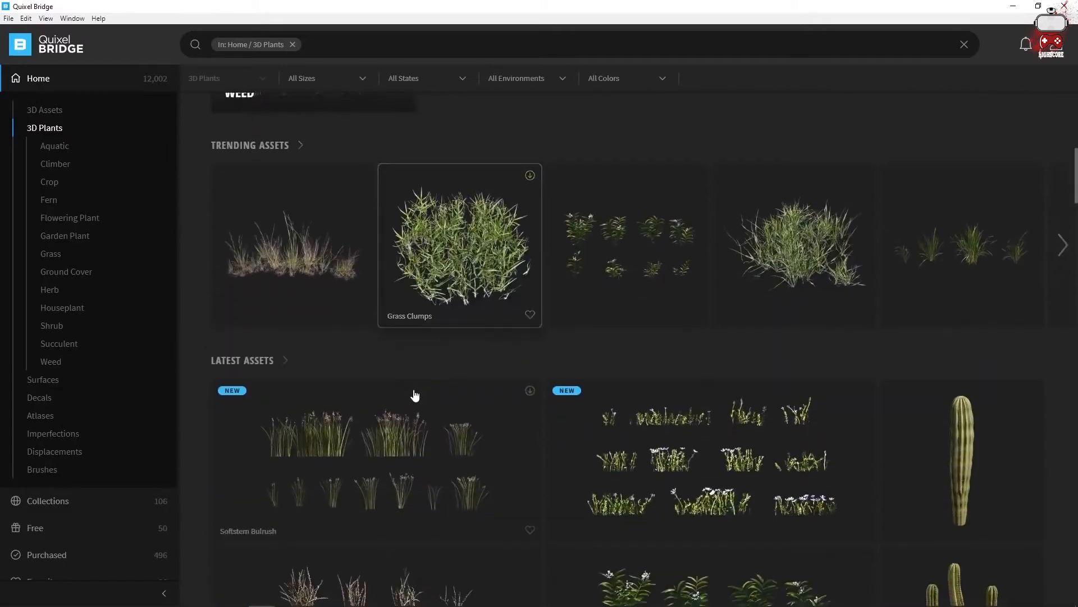
pyautogui.scroll(-9, 415, 396)
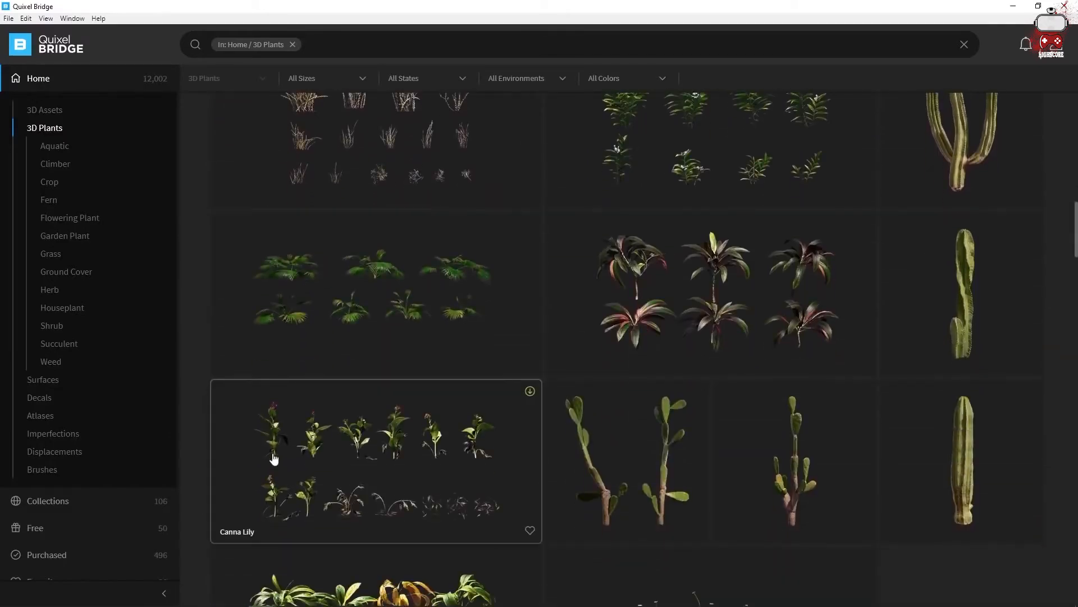
pyautogui.scroll(-8, 202, 505)
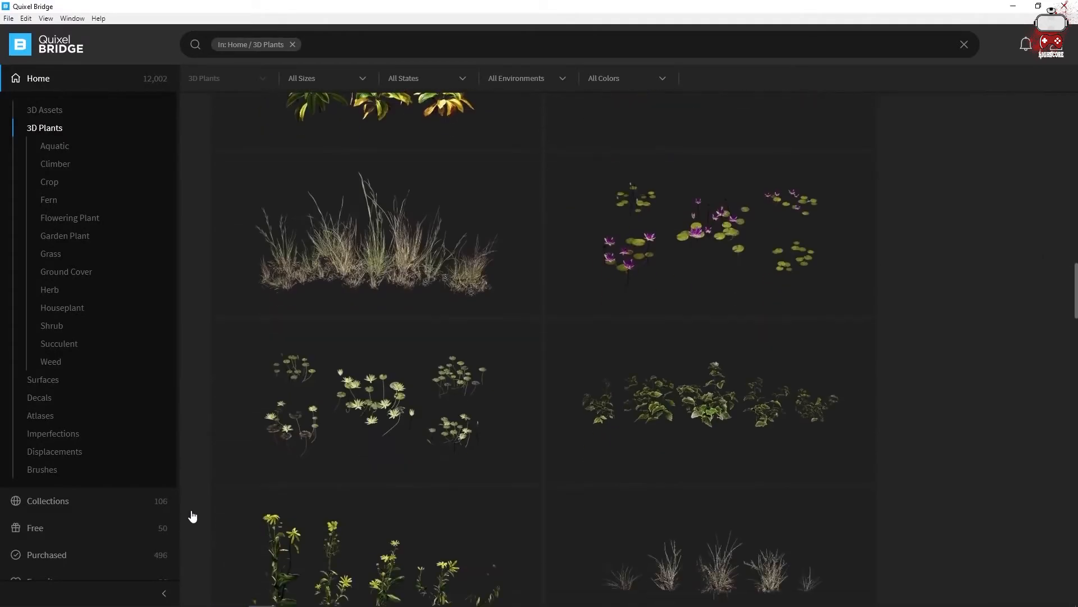
pyautogui.scroll(-7, 193, 516)
pyautogui.scroll(-6, 192, 516)
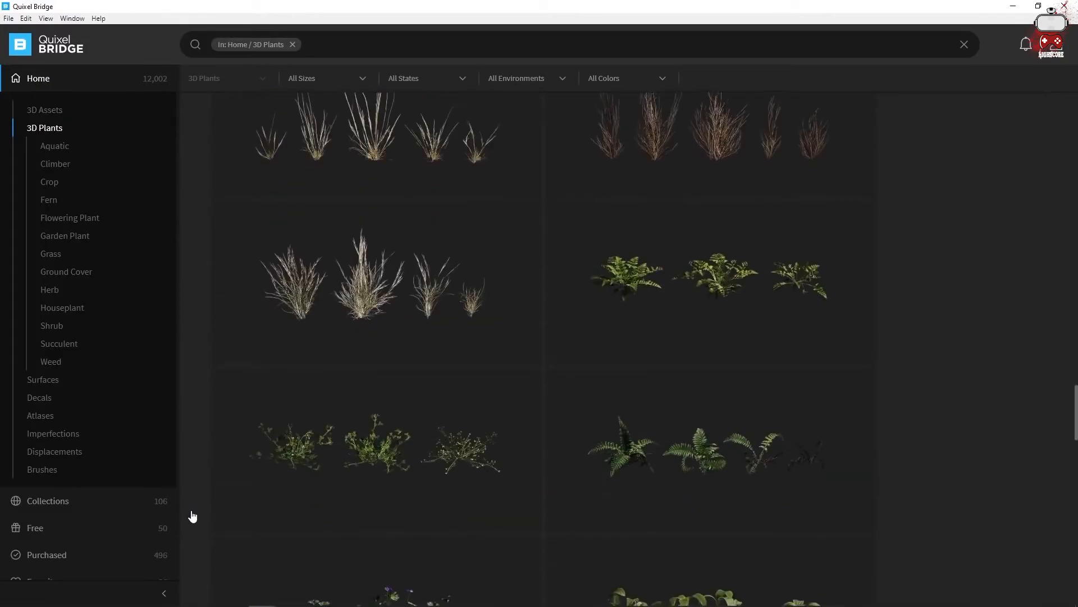
pyautogui.scroll(-12, 193, 516)
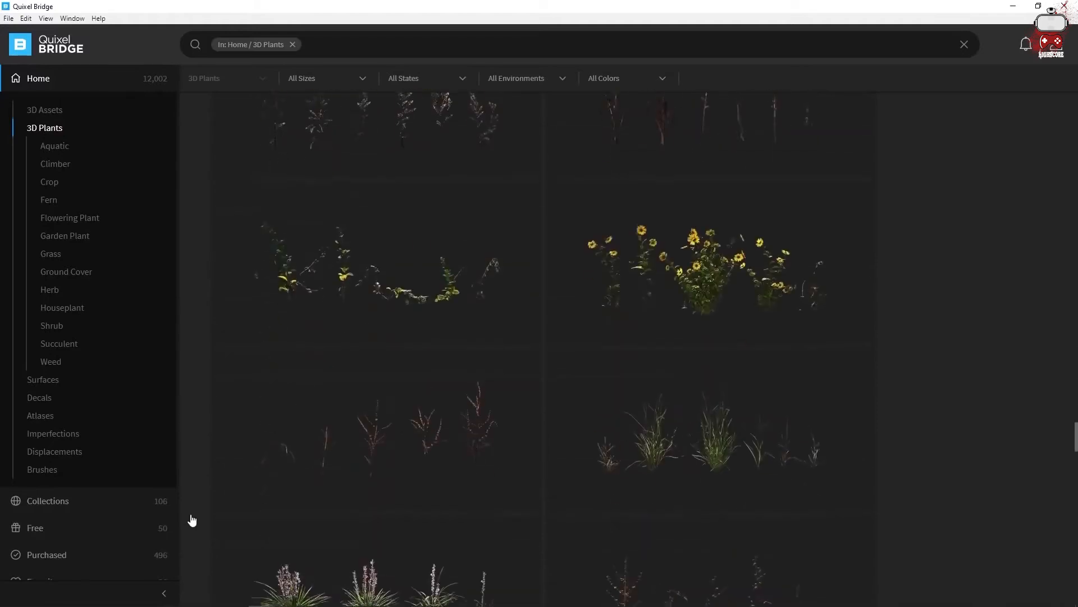
pyautogui.scroll(-6, 193, 520)
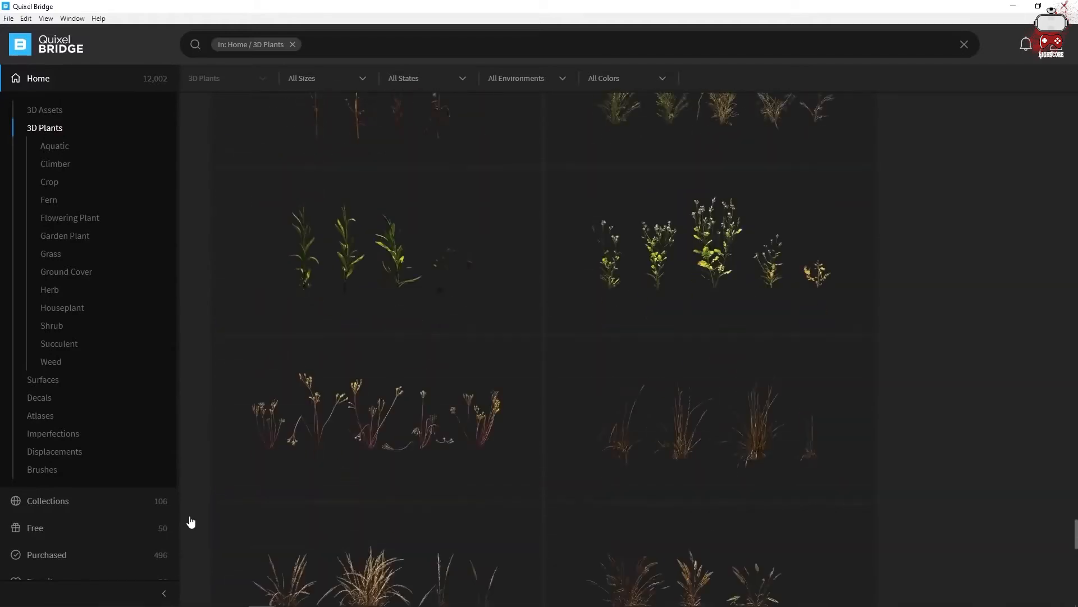
pyautogui.scroll(-5, 190, 522)
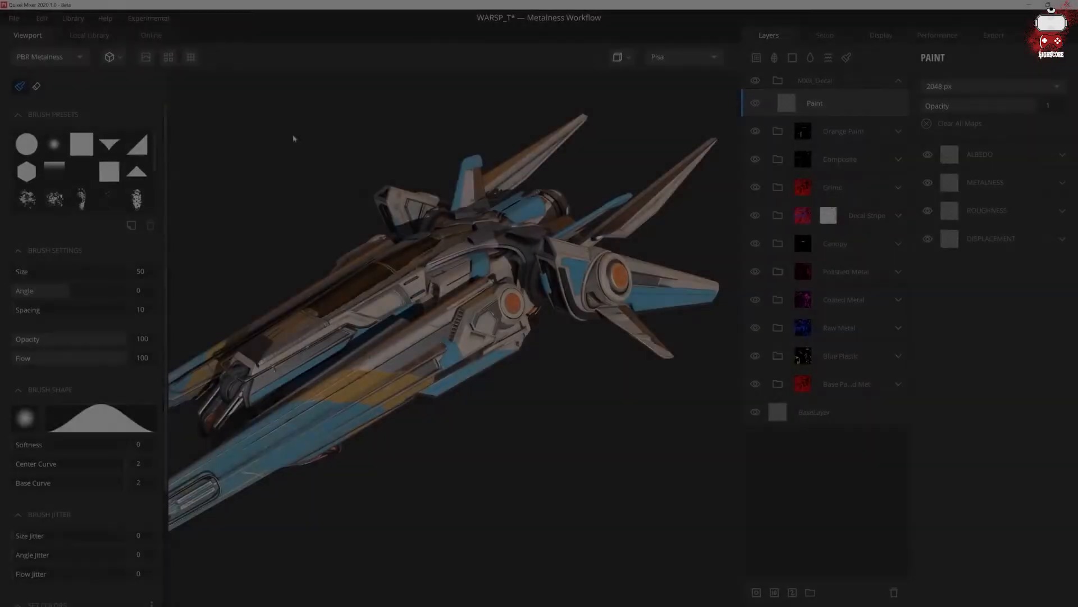
# Step: In Quixel Mixer, load the MXR_DECAL image as the paint brush shape and set the brush's Displacement to 0
pyautogui.scroll(-3, 115, 348)
pyautogui.click(24, 264)
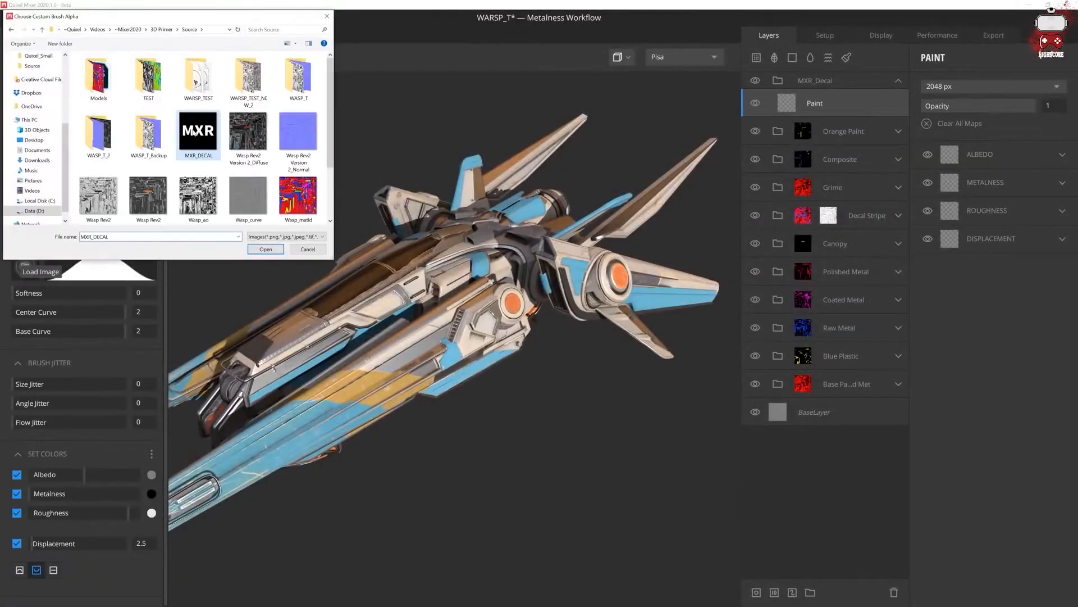
pyautogui.doubleClick(193, 133)
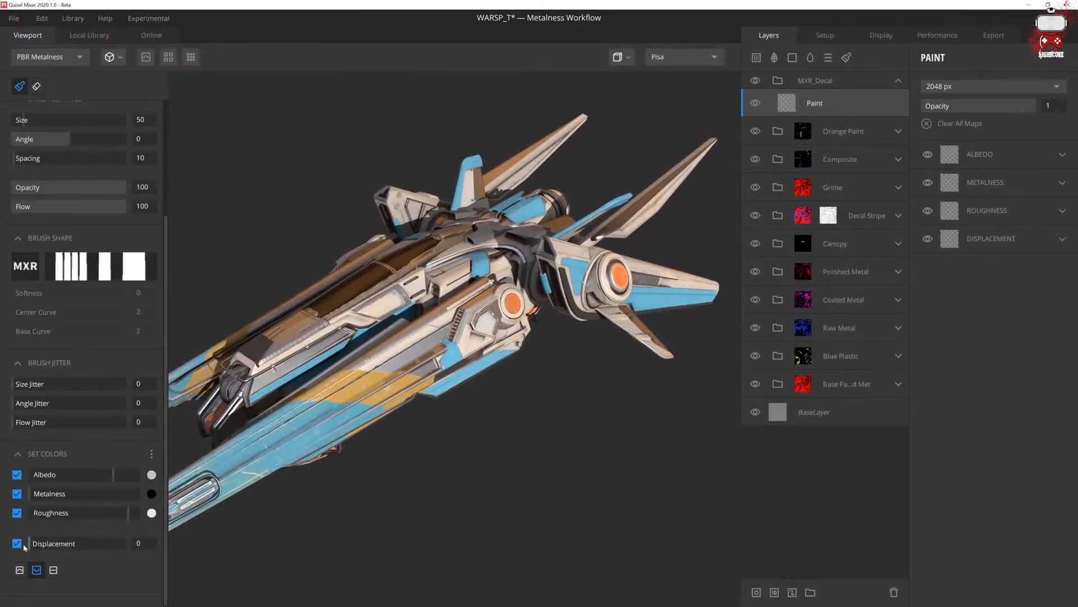
# Step: Stamp the MXR decal at brush size 499.2 on the ship's side hull and open the paint layer's Albedo and Roughness settings
pyautogui.keyDown('alt'); pyautogui.moveTo(283, 455); pyautogui.dragTo(448, 412); pyautogui.keyUp('alt')
pyautogui.scroll(3, 436, 330)
pyautogui.press(']')
pyautogui.press(']')
pyautogui.press(']')
pyautogui.press(']')
pyautogui.press(']')
pyautogui.press(']')
pyautogui.press(']')
pyautogui.press(']')
pyautogui.press(']')
pyautogui.press(']')
pyautogui.moveTo(433, 335); pyautogui.dragTo(366, 371, button='middle')
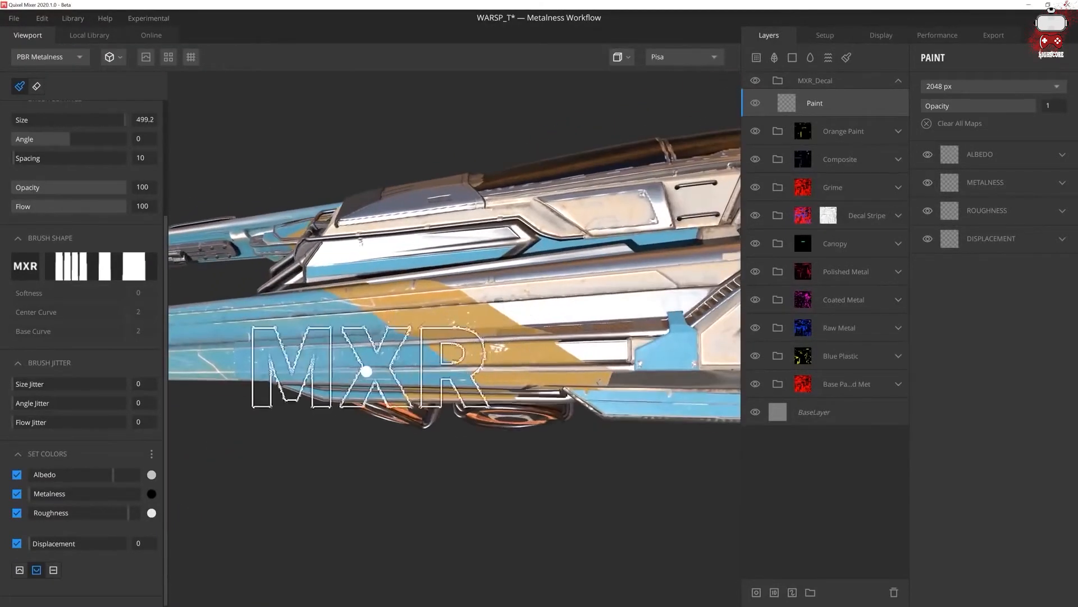
pyautogui.click(447, 345)
pyautogui.click(1002, 154)
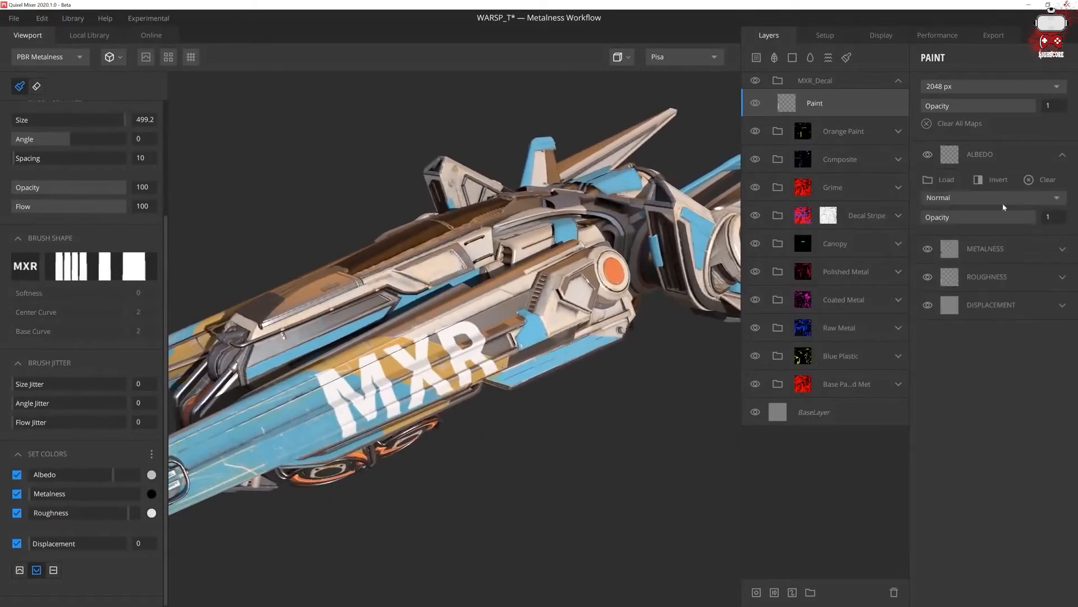
pyautogui.click(1062, 279)
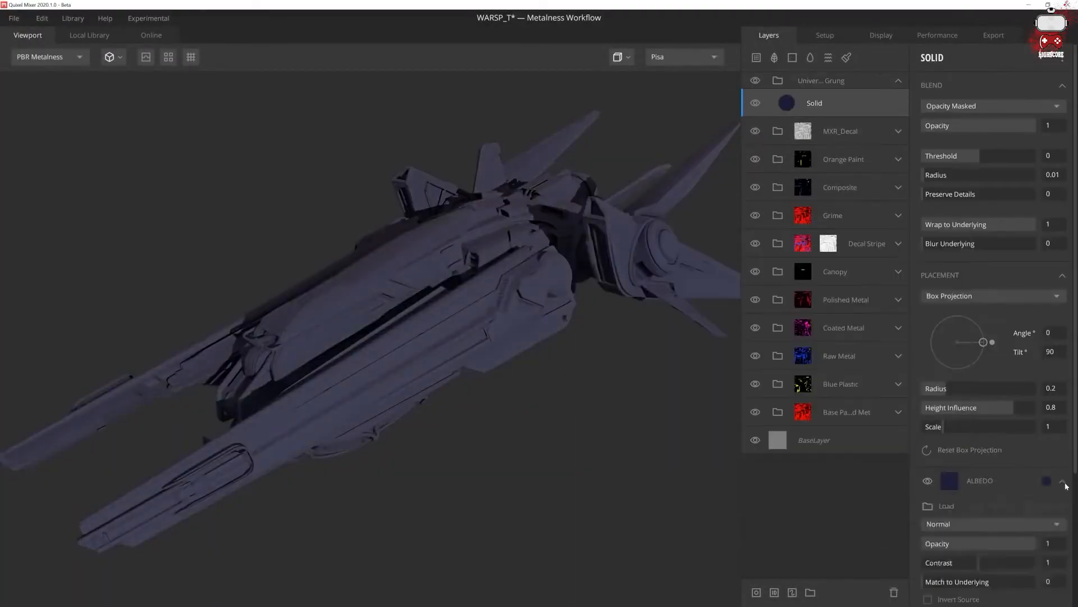
# Step: Add mask components to the dark blue Solid layer and the Thai Packed Clay layer in the ship's grunge group
pyautogui.click(925, 57)
pyautogui.moveTo(961, 127)
pyautogui.click(939, 159)
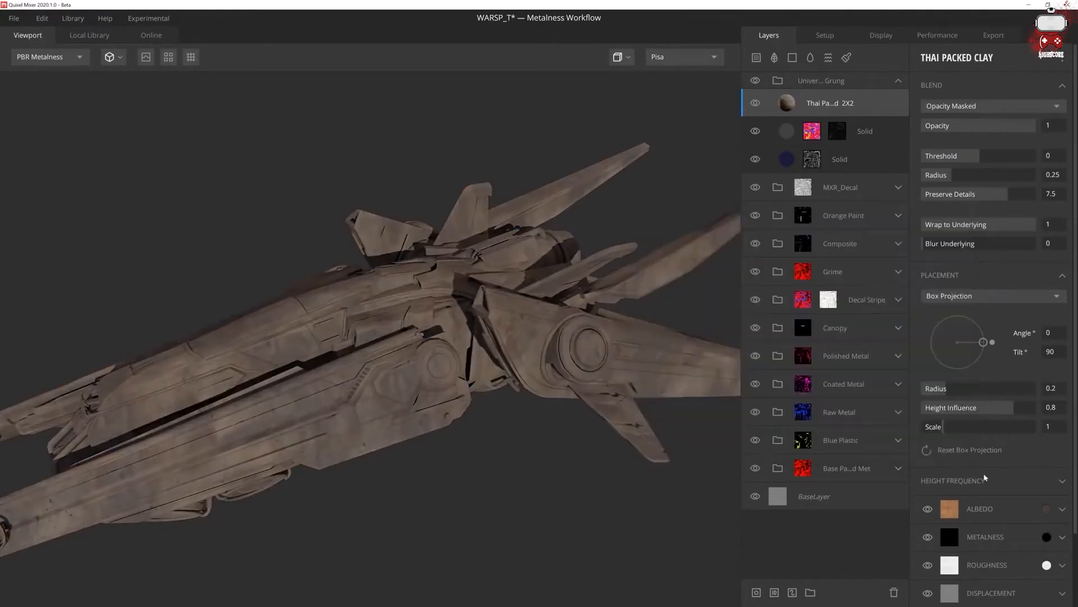
pyautogui.click(756, 592)
pyautogui.click(921, 184)
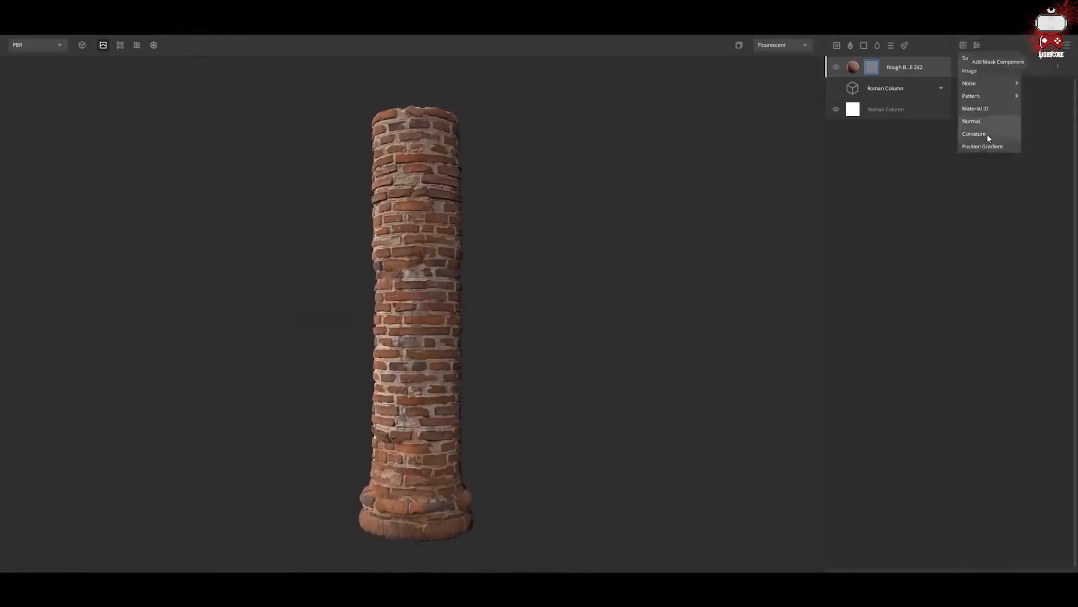
# Step: Add a Curvature component to the mask of the rough brick layer on the Roman Column
pyautogui.click(986, 133)
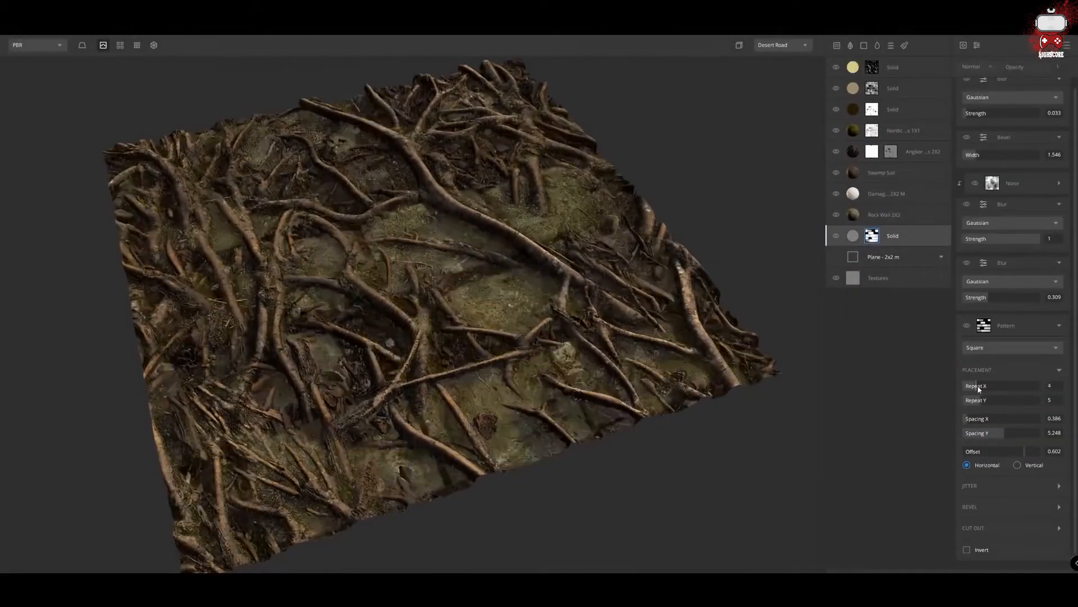
# Step: Reduce the Repeat X of the Square pattern mask on the Solid layer beneath the root-covered ground
pyautogui.moveTo(978, 389); pyautogui.dragTo(974, 391)
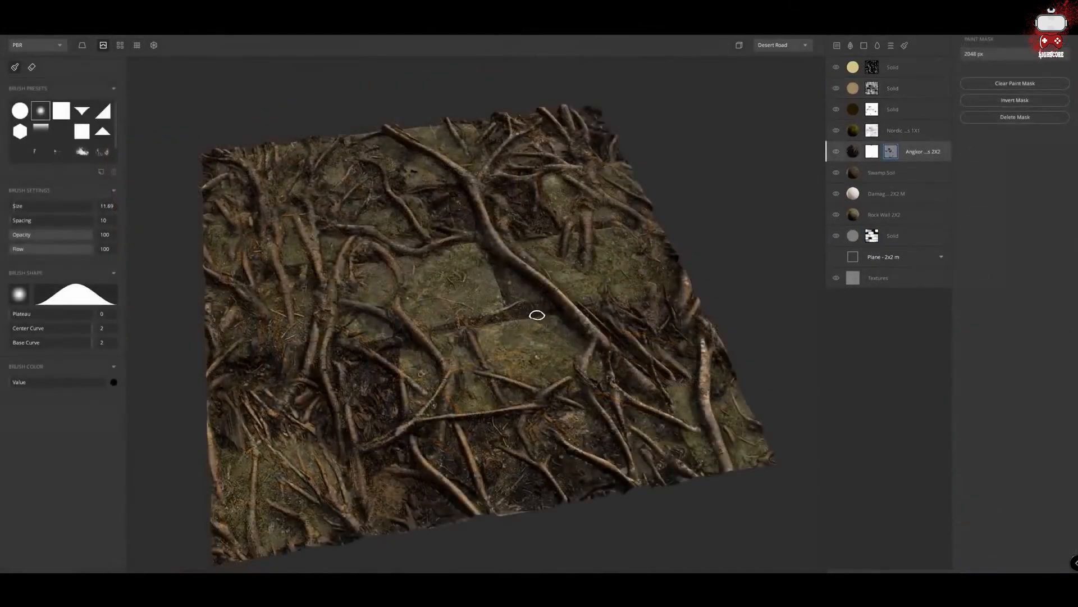
pyautogui.scroll(5, 534, 313)
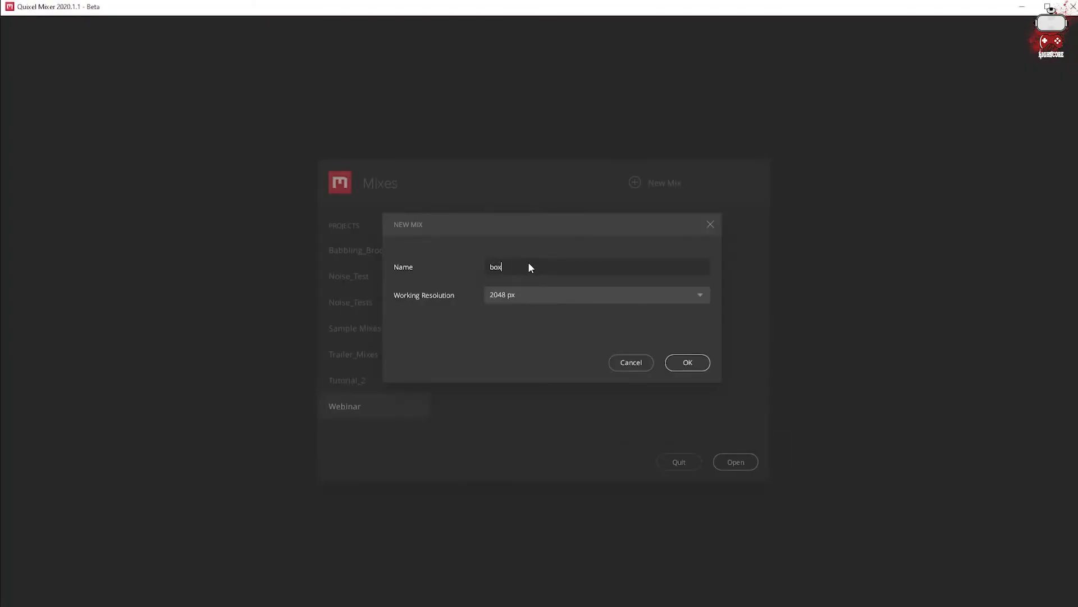
# Step: Create a new mix named box at 2048 px working resolution and set its model type to 3D Asset
pyautogui.press('Return')
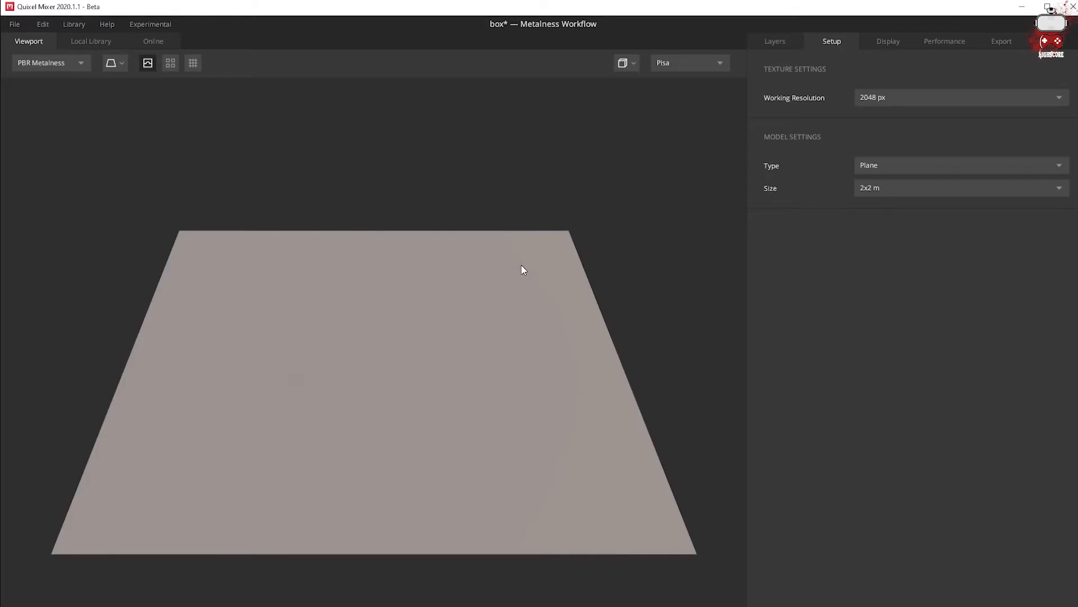
pyautogui.click(881, 163)
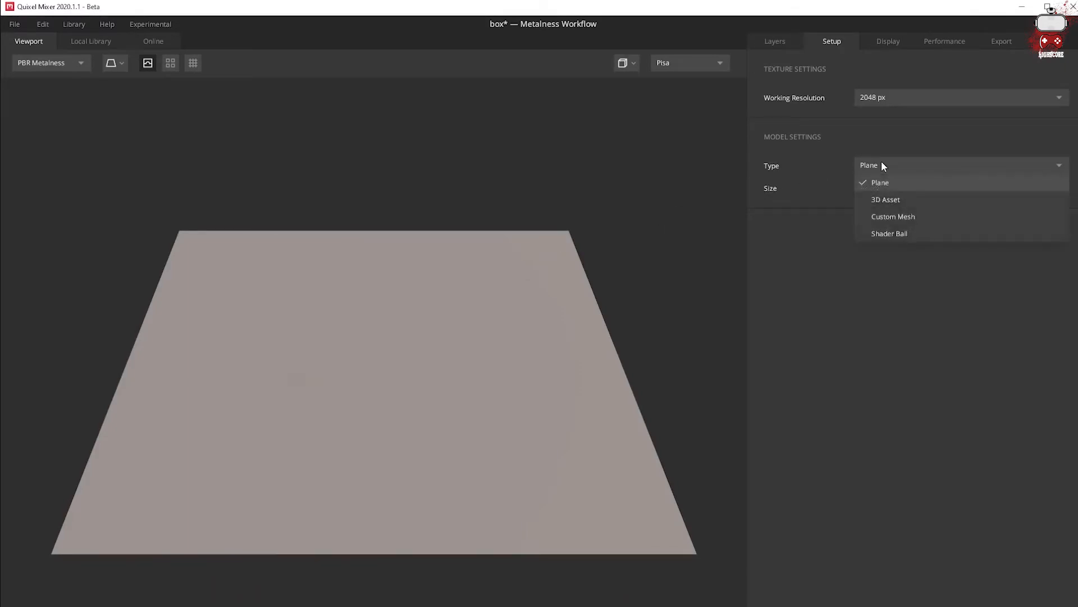
pyautogui.click(879, 200)
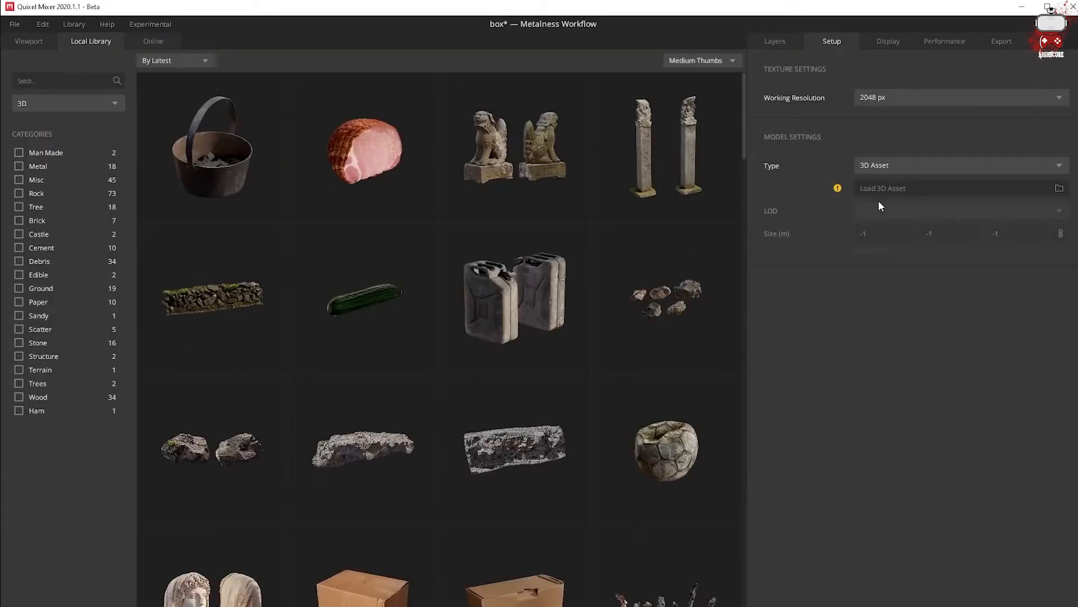
# Step: Load the cube-shaped Cardboard Box from the local library as the mix's 3D model
pyautogui.scroll(-2, 507, 299)
pyautogui.scroll(-2, 507, 299)
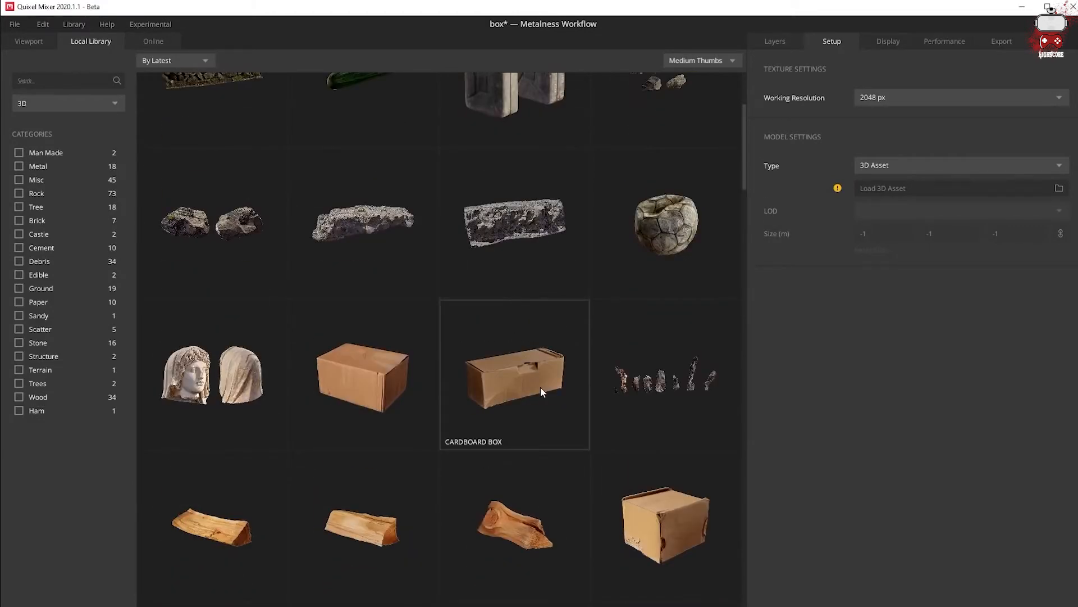
pyautogui.doubleClick(659, 544)
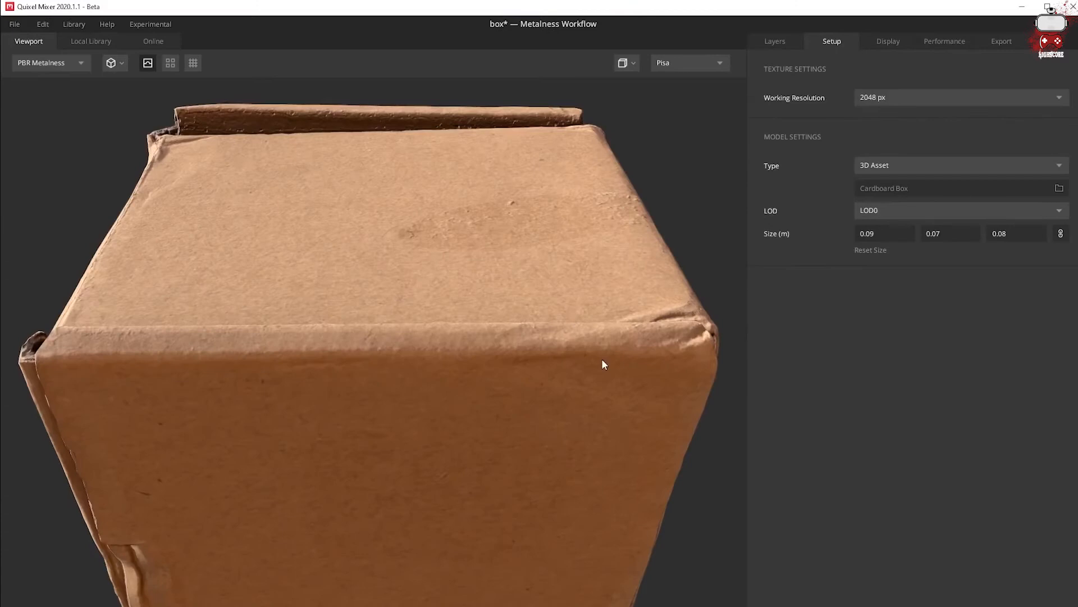
# Step: Inspect the cardboard box from several sides and rotate the environment lighting around it
pyautogui.moveTo(601, 359); pyautogui.dragTo(417, 352)
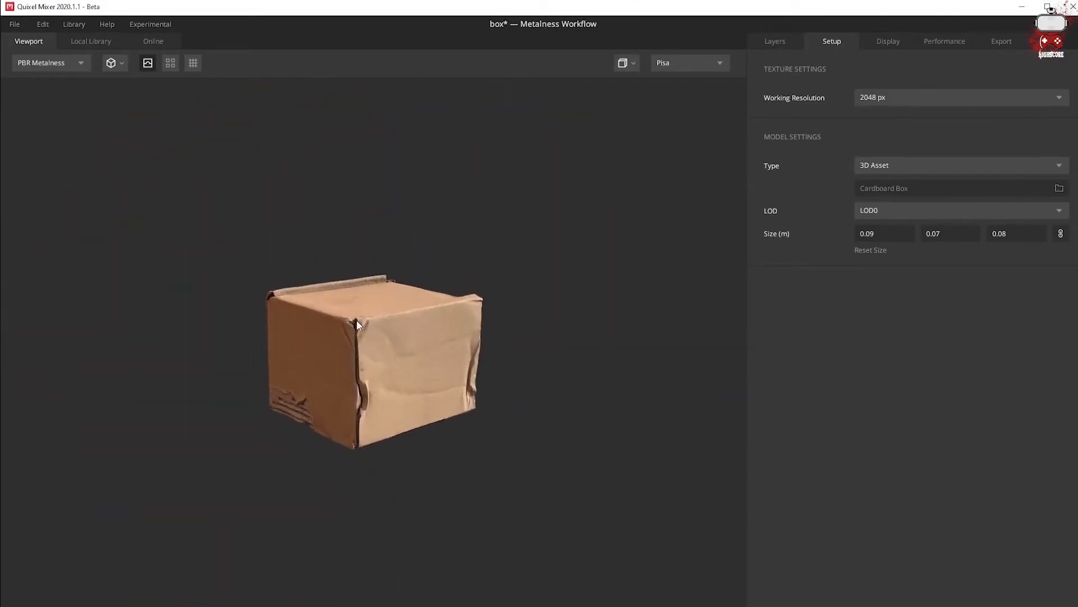
pyautogui.moveTo(356, 321); pyautogui.dragTo(419, 405)
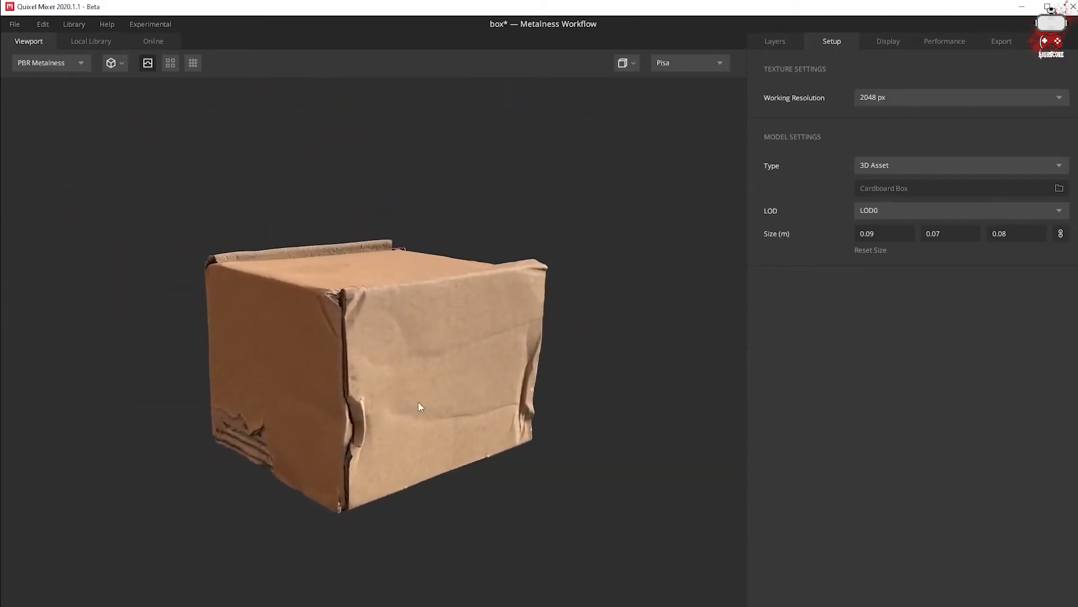
pyautogui.moveTo(418, 401)
pyautogui.keyDown('shift'); pyautogui.mouseDown(button='right')
pyautogui.moveTo(769, 351)
pyautogui.moveTo(413, 344)
pyautogui.moveTo(706, 333)
pyautogui.moveTo(783, 343)
pyautogui.mouseUp(button='right'); pyautogui.keyUp('shift')
pyautogui.moveTo(631, 344); pyautogui.dragTo(562, 389)
pyautogui.moveTo(562, 389); pyautogui.dragTo(571, 364, button='right')
pyautogui.moveTo(571, 364); pyautogui.dragTo(585, 353, button='middle')
pyautogui.moveTo(584, 353)
pyautogui.mouseDown(button='right')
pyautogui.moveTo(594, 367)
pyautogui.moveTo(382, 400)
pyautogui.moveTo(817, 381)
pyautogui.mouseUp(button='right')
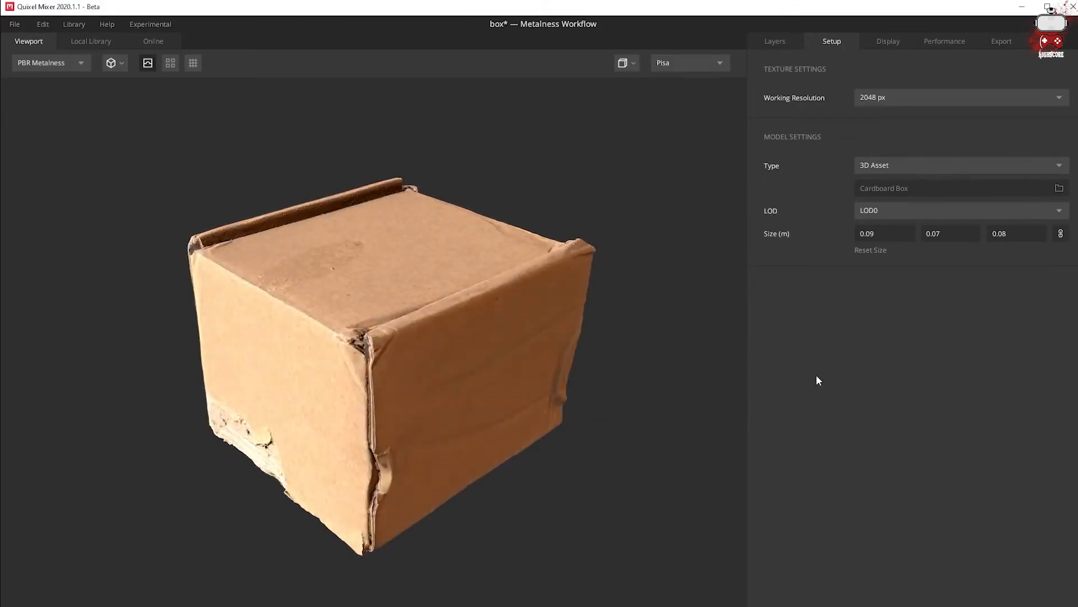
# Step: Open the Albedo settings of the Cardboard Box base layer
pyautogui.click(768, 41)
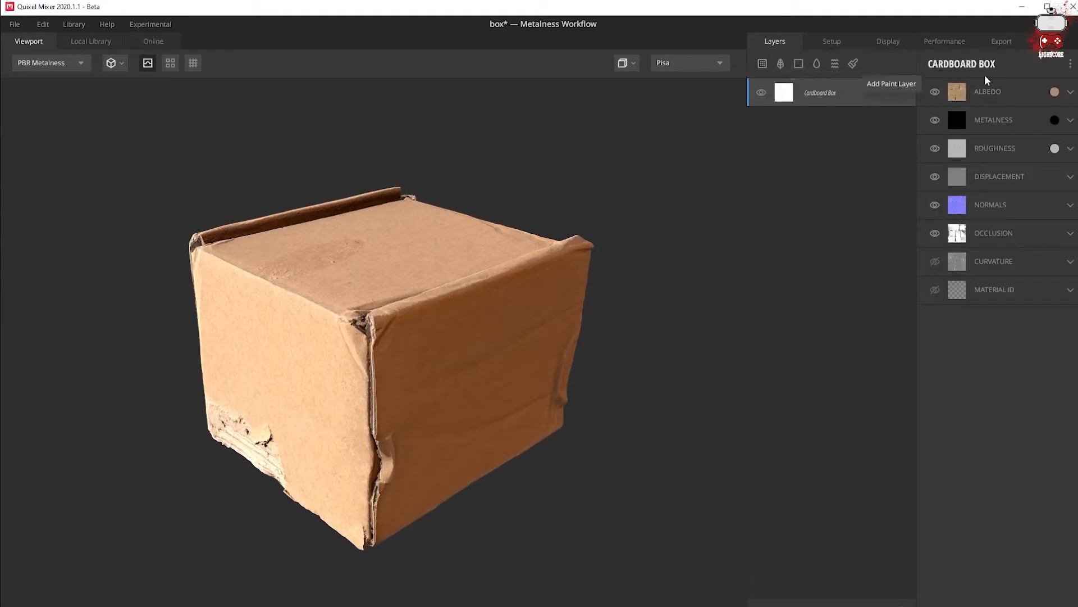
pyautogui.click(1070, 93)
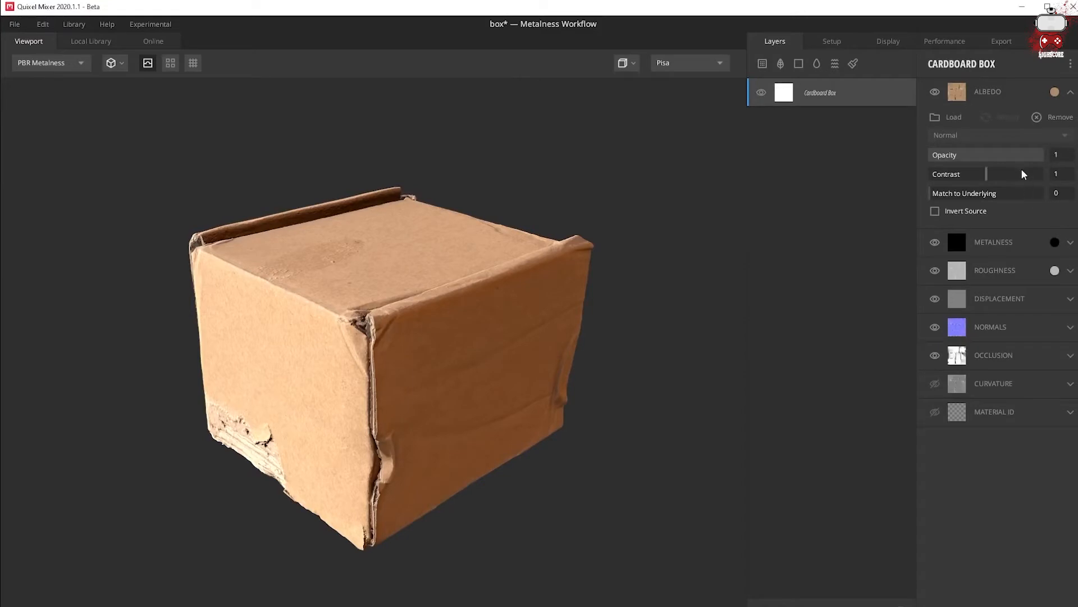
# Step: Set the Cardboard Box base layer's Albedo contrast to about 1.144
pyautogui.moveTo(1037, 158)
pyautogui.mouseDown()
pyautogui.moveTo(929, 155)
pyautogui.moveTo(1048, 150)
pyautogui.mouseUp()
pyautogui.moveTo(998, 186)
pyautogui.mouseDown()
pyautogui.moveTo(1057, 176)
pyautogui.moveTo(998, 185)
pyautogui.moveTo(1042, 191)
pyautogui.moveTo(1001, 186)
pyautogui.mouseUp()
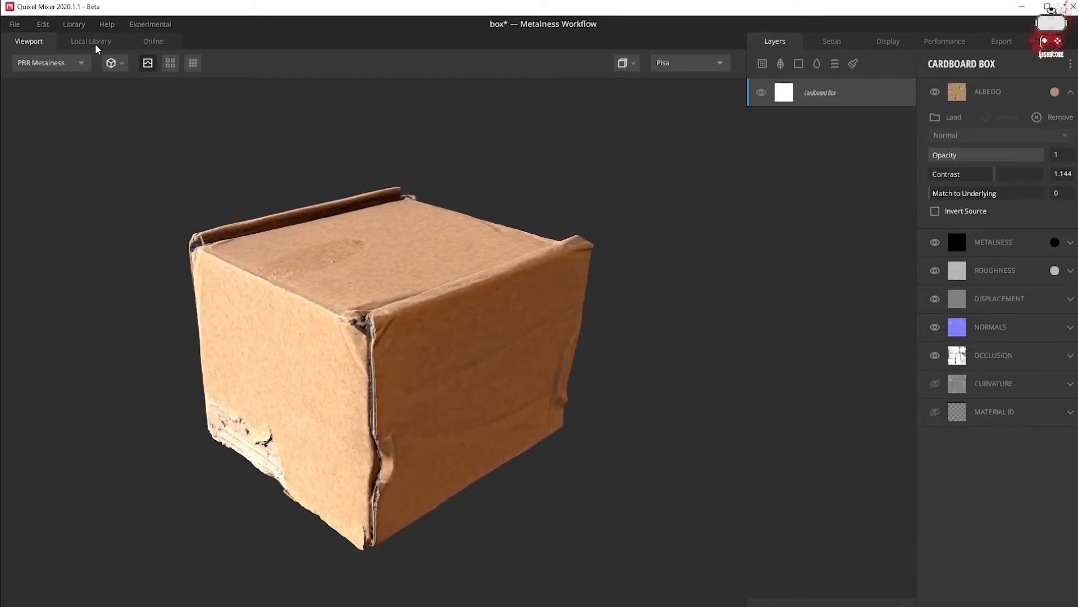
# Step: Browse the online Megascans library and filter its assets to the Surface type
pyautogui.click(154, 41)
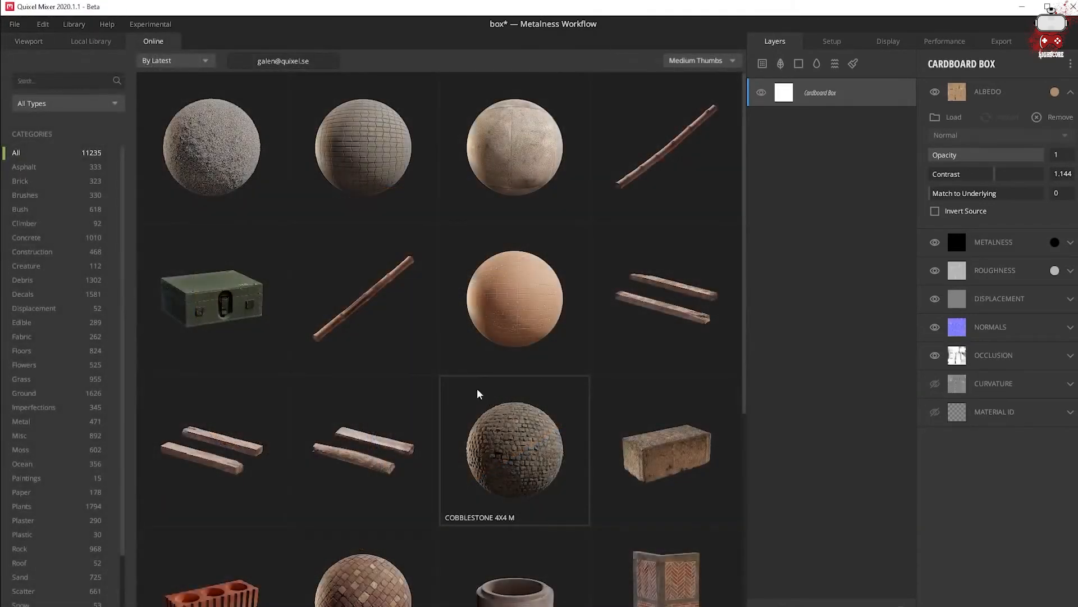
pyautogui.scroll(-5, 476, 365)
pyautogui.scroll(-6, 473, 333)
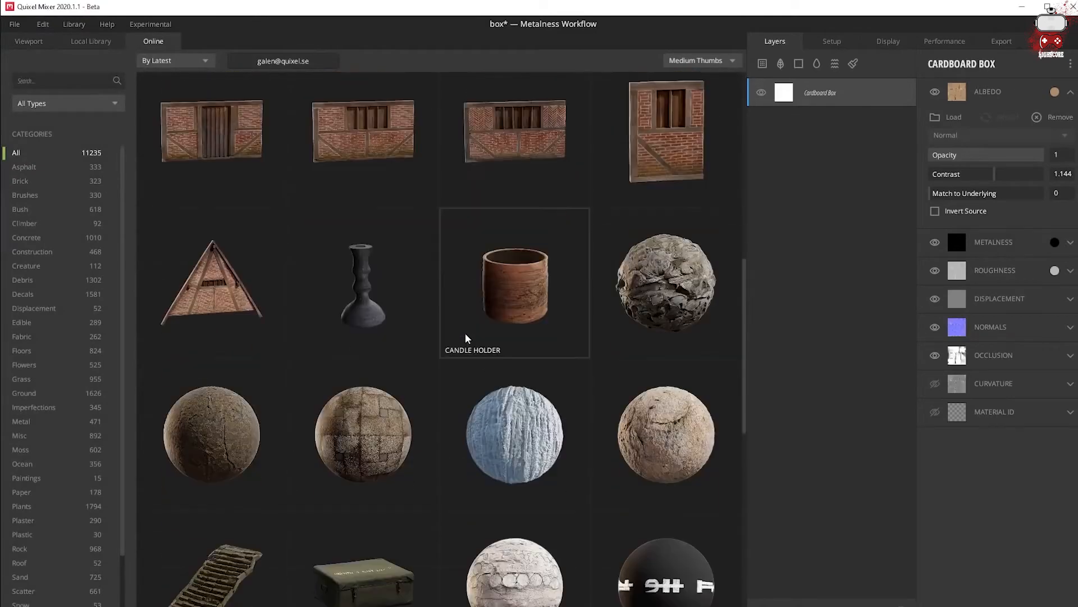
pyautogui.click(108, 111)
pyautogui.click(79, 134)
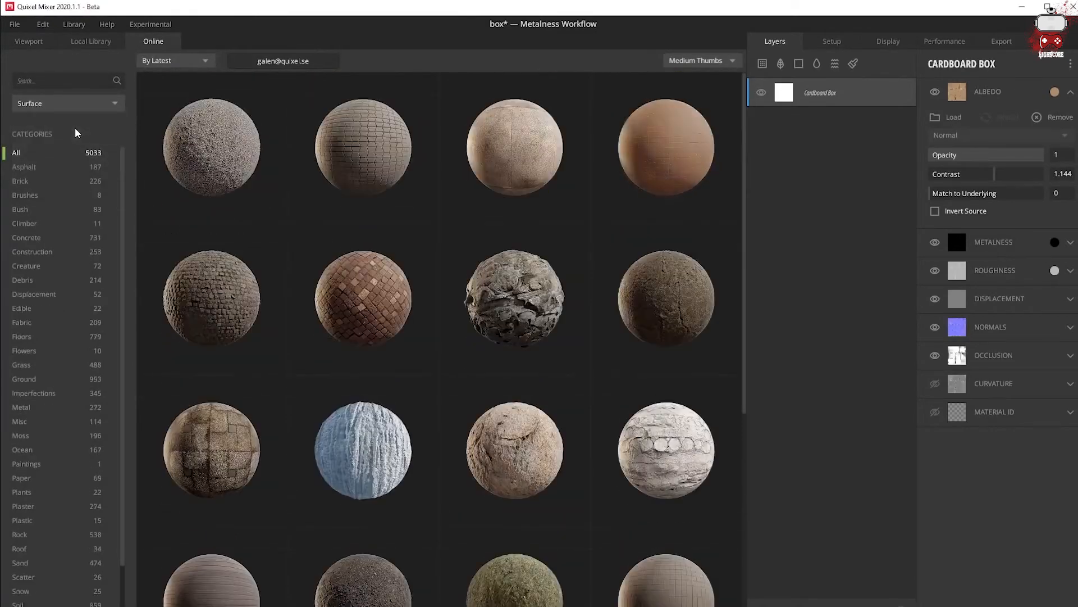
# Step: Search the online surfaces for concrete and for rock
pyautogui.click(60, 85)
pyautogui.write('concrete')
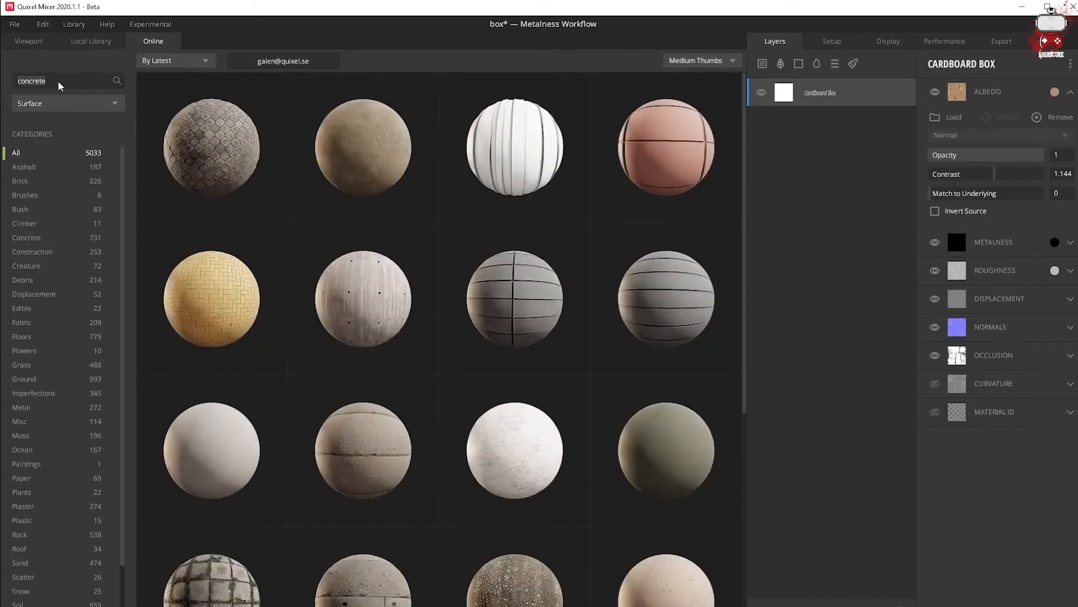
pyautogui.hotkey('ctrl', 'a')
pyautogui.write('rock')
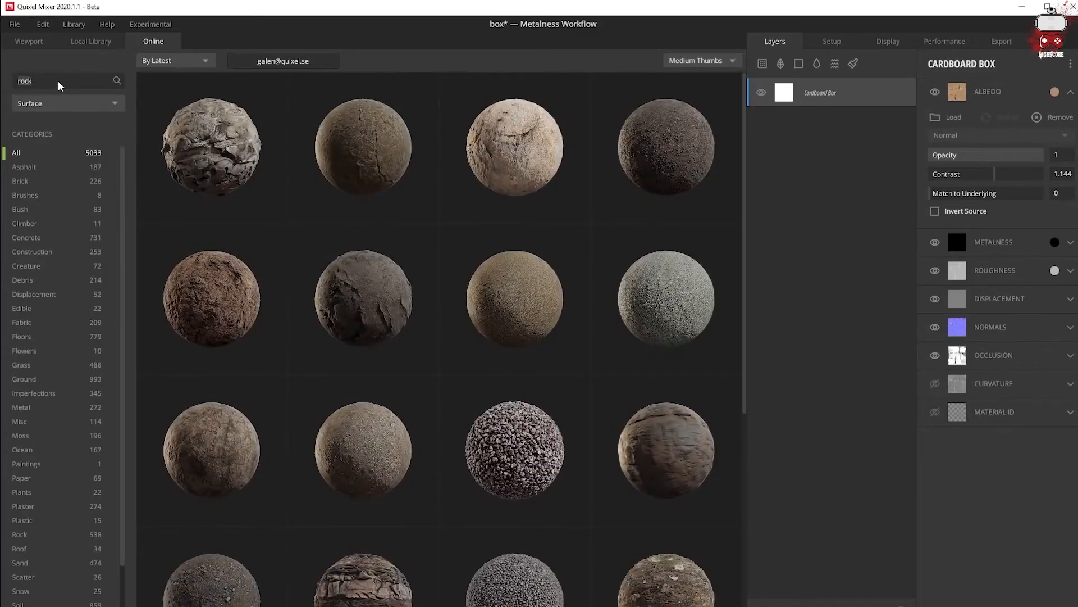
# Step: Search the online surfaces for paper and add the grey, already downloaded Wrinkled Paper as a layer over the box
pyautogui.write('brick')
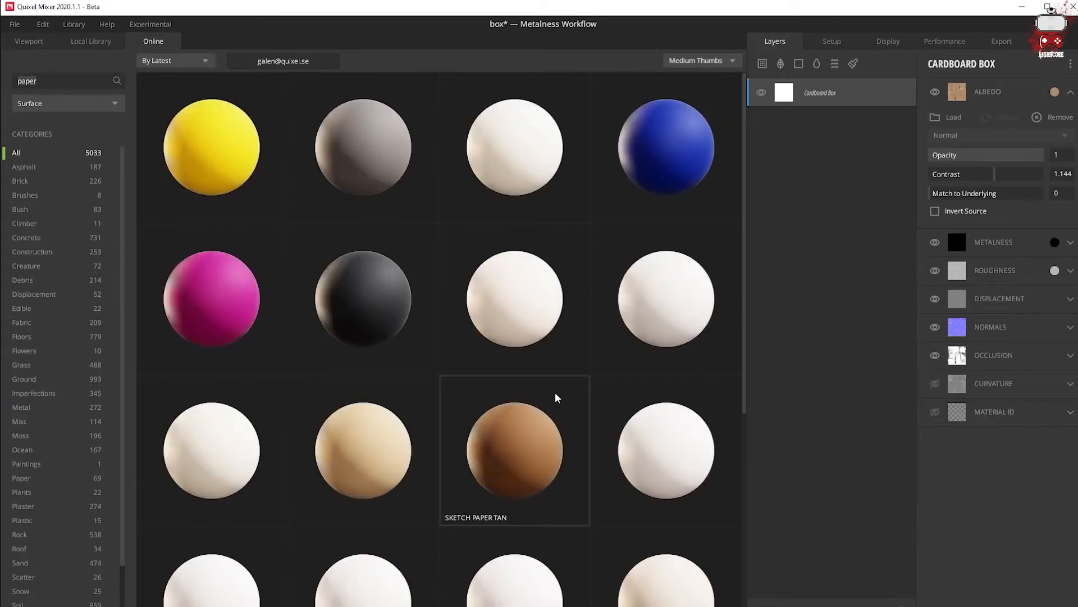
pyautogui.scroll(-10, 540, 397)
pyautogui.scroll(-5, 541, 396)
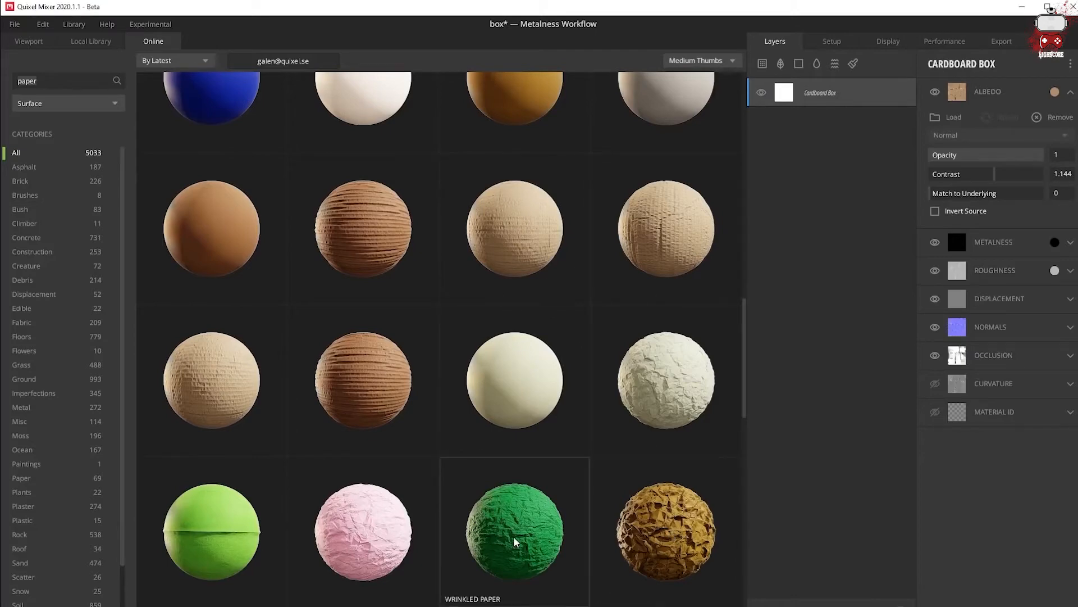
pyautogui.scroll(-3, 514, 466)
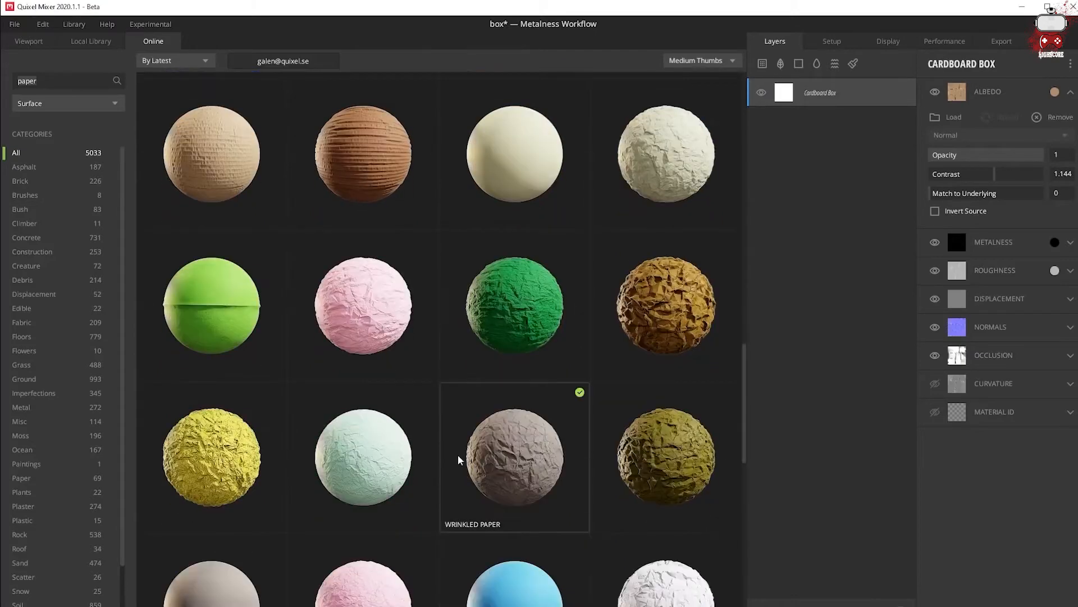
pyautogui.click(514, 462)
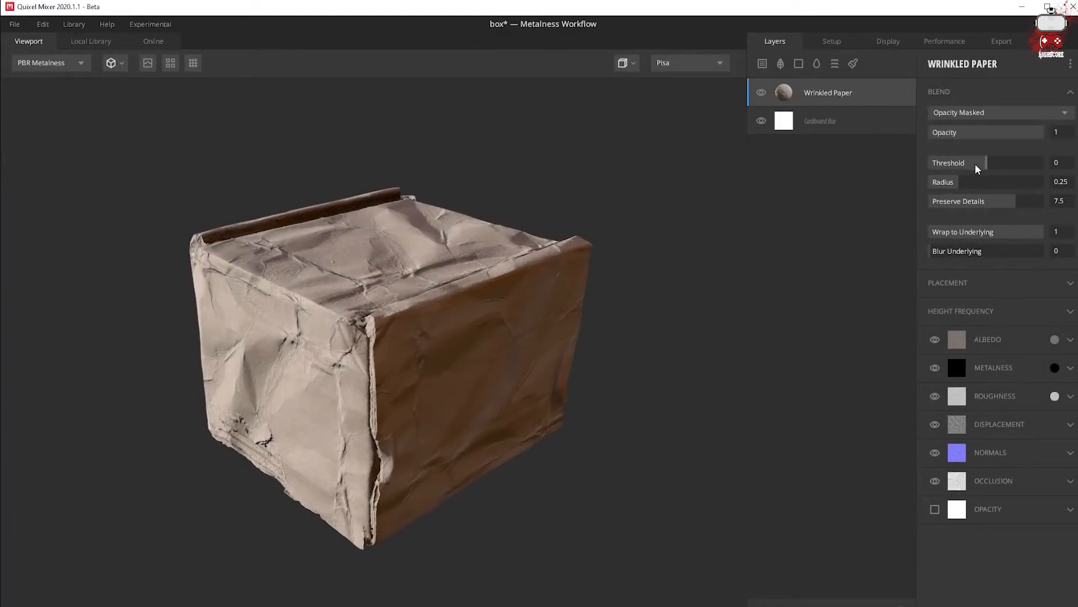
pyautogui.click(1055, 339)
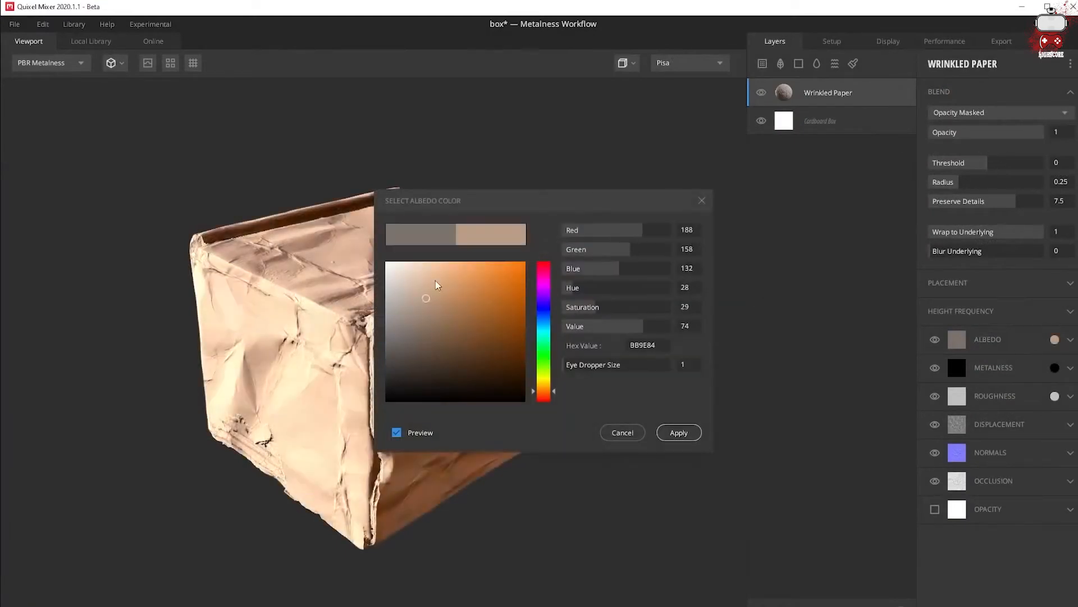
pyautogui.moveTo(436, 284); pyautogui.dragTo(448, 363)
pyautogui.click(622, 433)
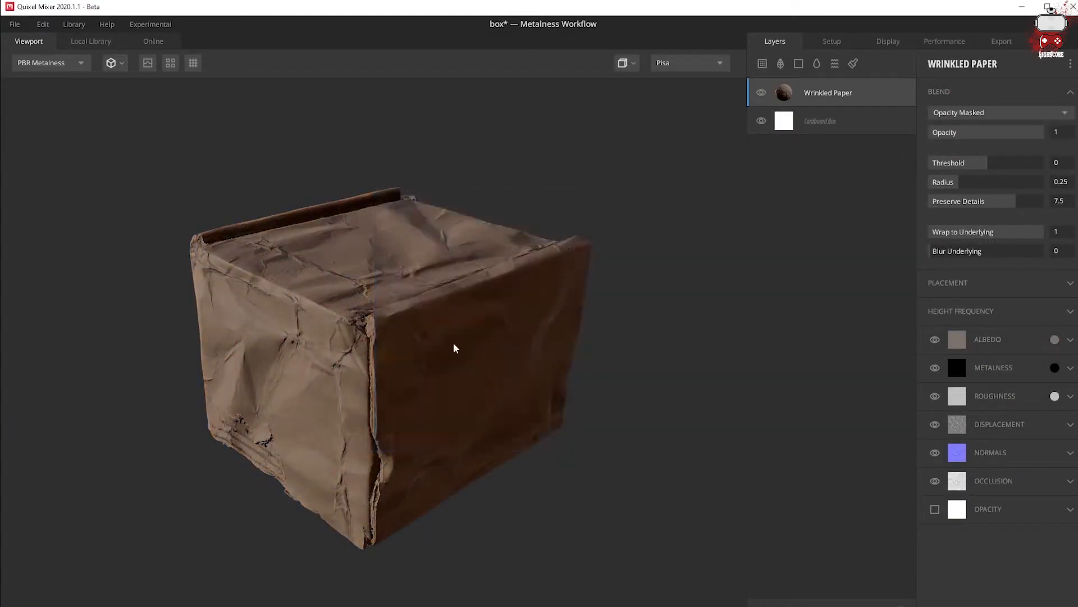
# Step: Pick the underlying cardboard colour as the Wrinkled Paper layer's albedo colour and check its values
pyautogui.middleClick(1057, 342)
pyautogui.click(1055, 341)
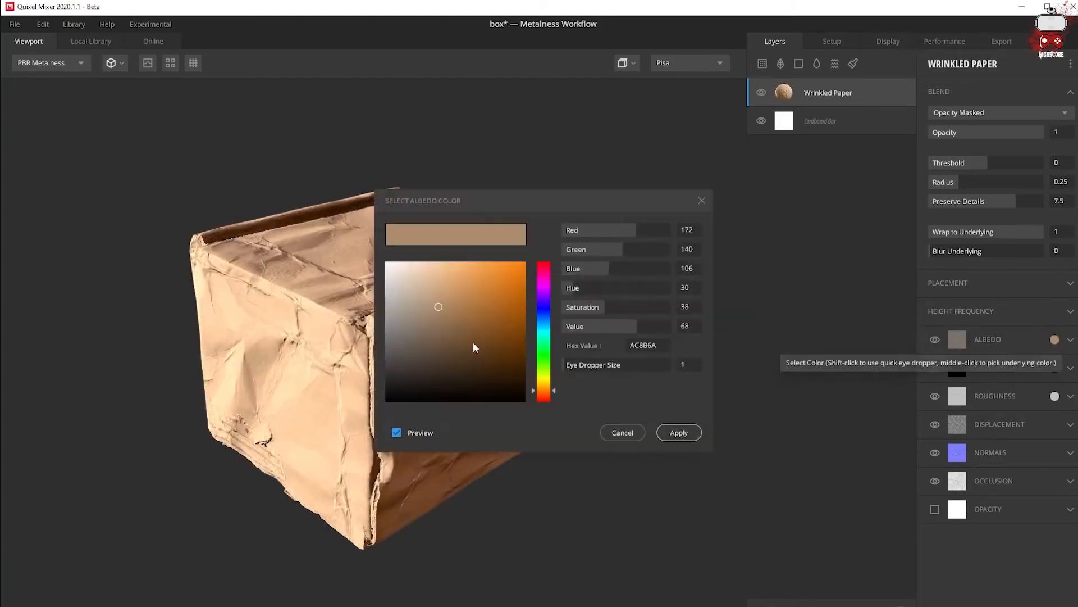
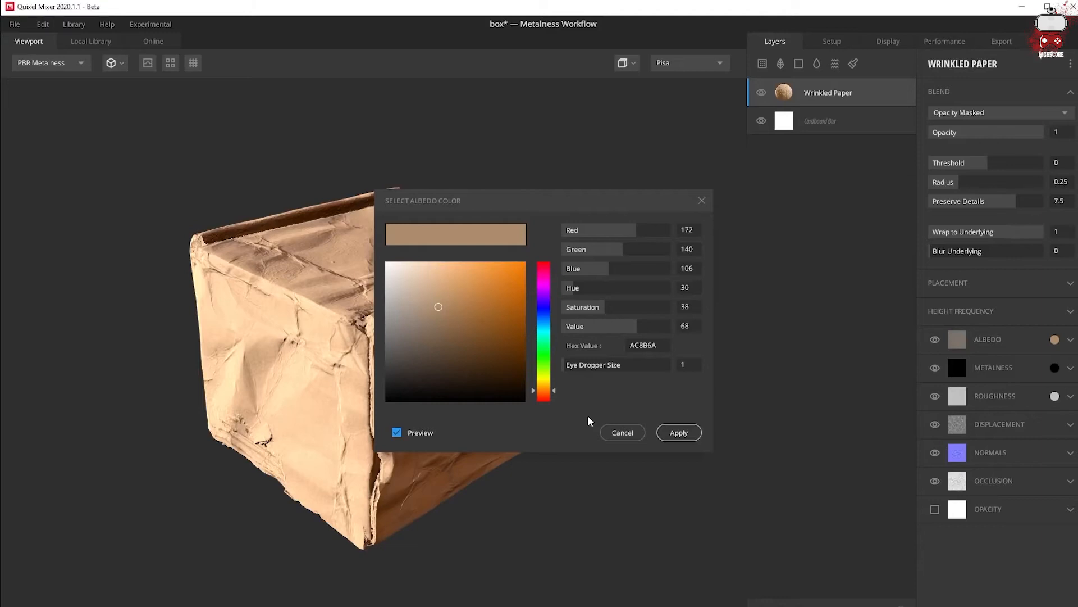
pyautogui.click(622, 432)
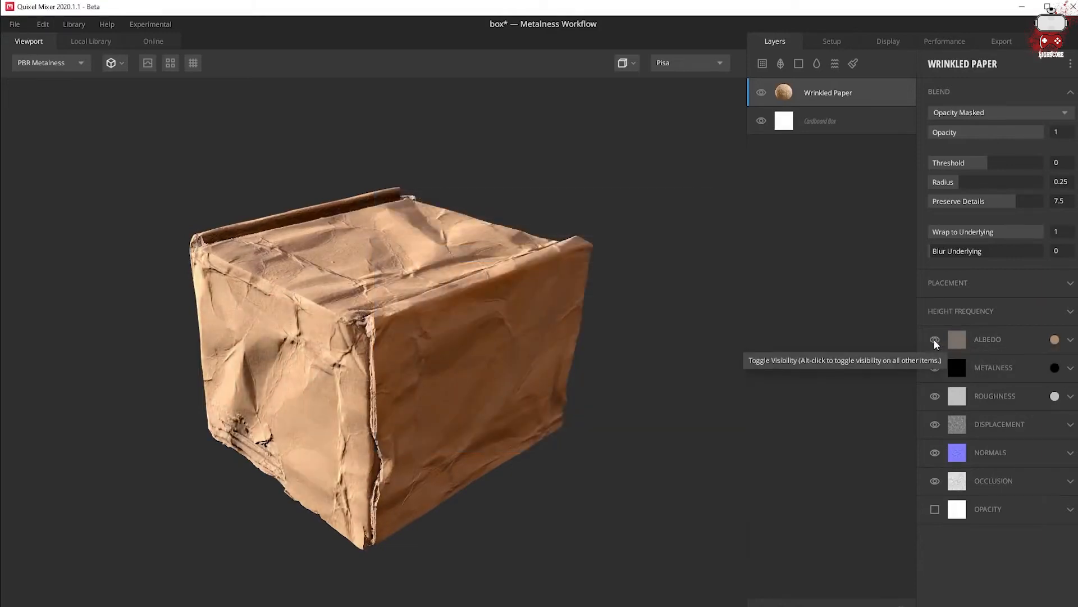
# Step: Turn off the Wrinkled Paper layer's albedo and inspect the creases on the box under rotated lighting
pyautogui.click(934, 340)
pyautogui.moveTo(432, 346); pyautogui.dragTo(393, 331)
pyautogui.keyDown('shift'); pyautogui.moveTo(393, 331); pyautogui.dragTo(737, 332, button='right'); pyautogui.keyUp('shift')
pyautogui.moveTo(382, 320)
pyautogui.mouseDown()
pyautogui.moveTo(397, 349)
pyautogui.moveTo(393, 336)
pyautogui.mouseUp()
pyautogui.click(1055, 396)
pyautogui.moveTo(504, 373); pyautogui.dragTo(381, 356)
pyautogui.click(629, 433)
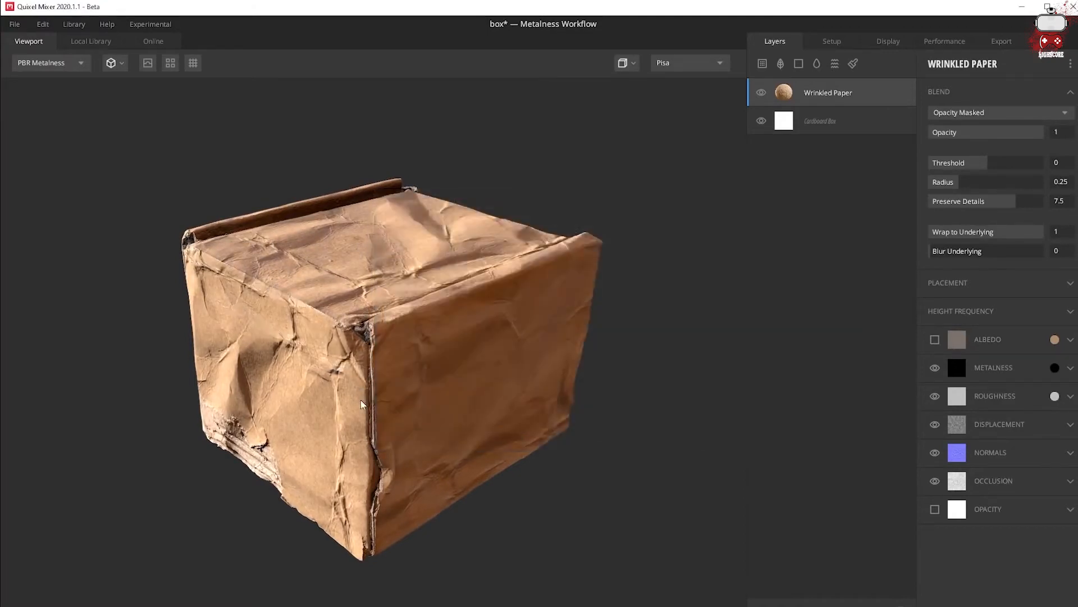
# Step: Reduce the strength of the Wrinkled Paper layer's normals to about 0.542
pyautogui.moveTo(363, 402); pyautogui.dragTo(404, 326)
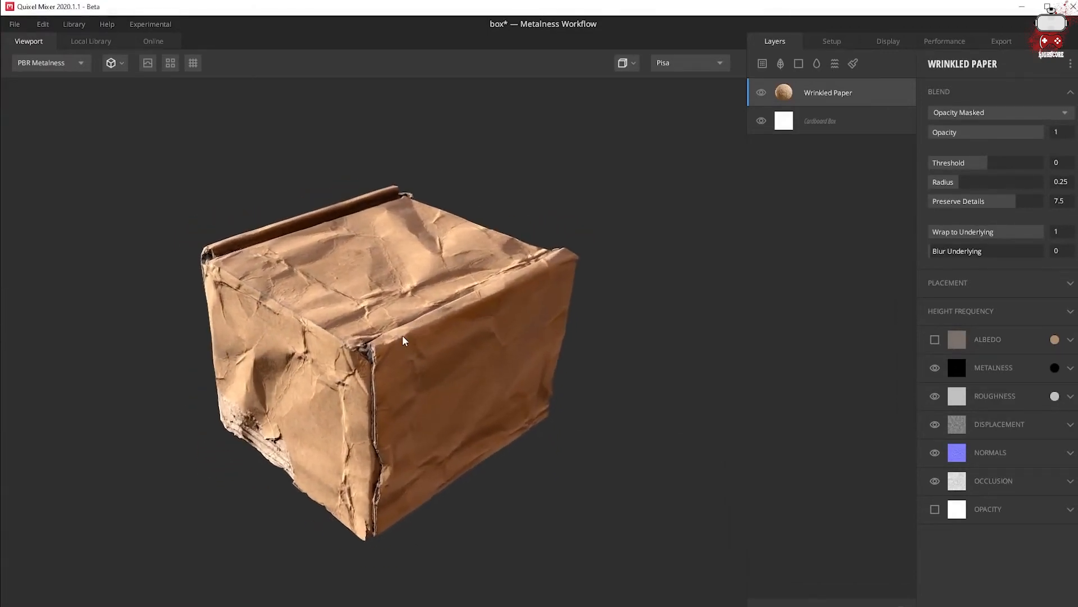
pyautogui.click(983, 452)
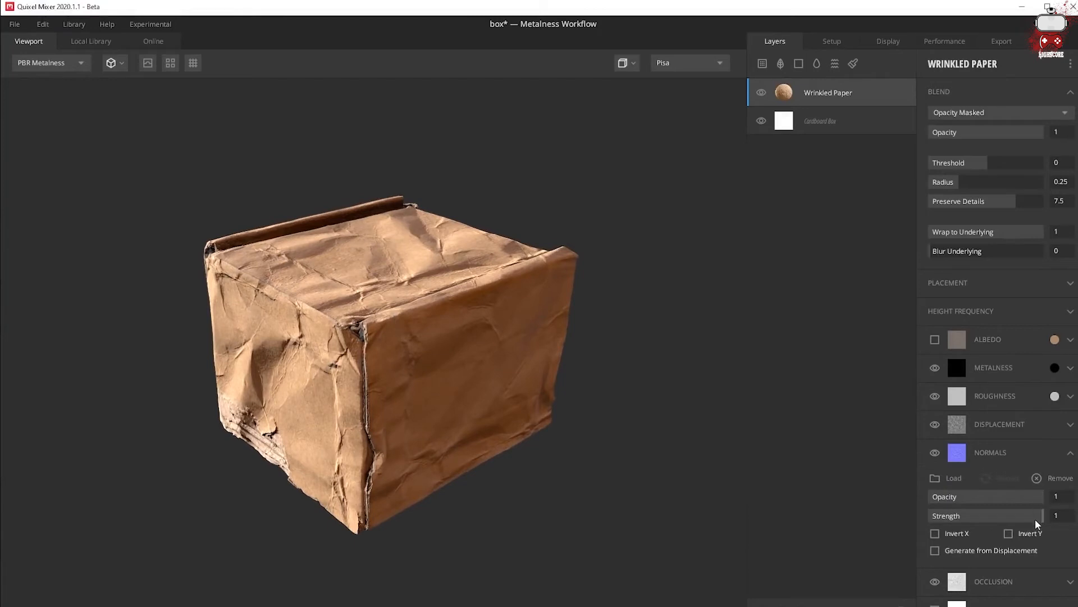
pyautogui.moveTo(1036, 518); pyautogui.dragTo(992, 514)
# Step: Add the tan Cardboard surface from the local library above the Wrinkled Paper layer and check the mix's albedo channel
pyautogui.click(762, 63)
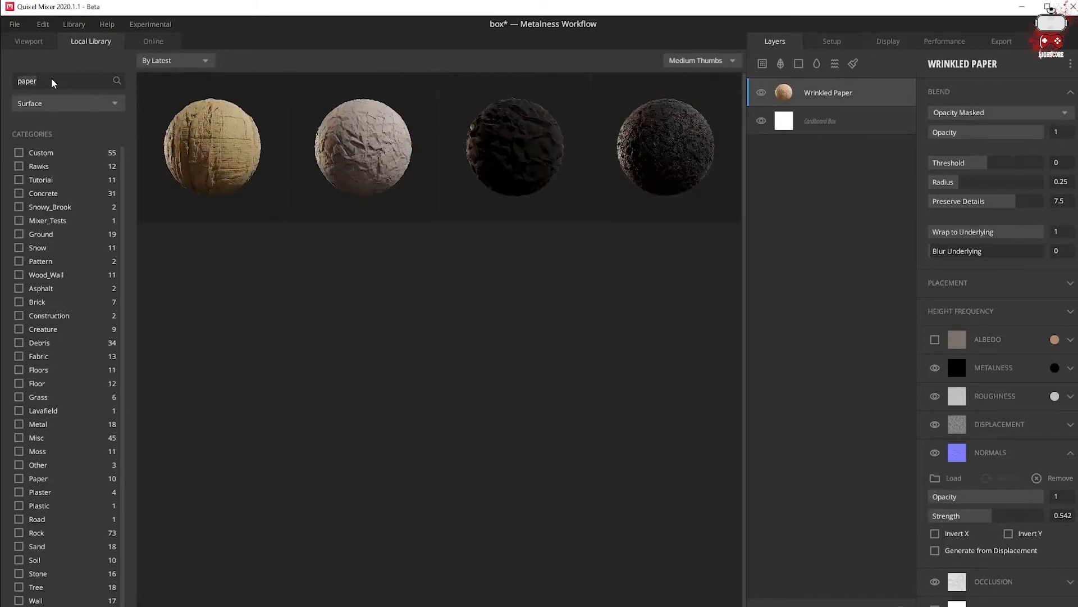
pyautogui.click(205, 145)
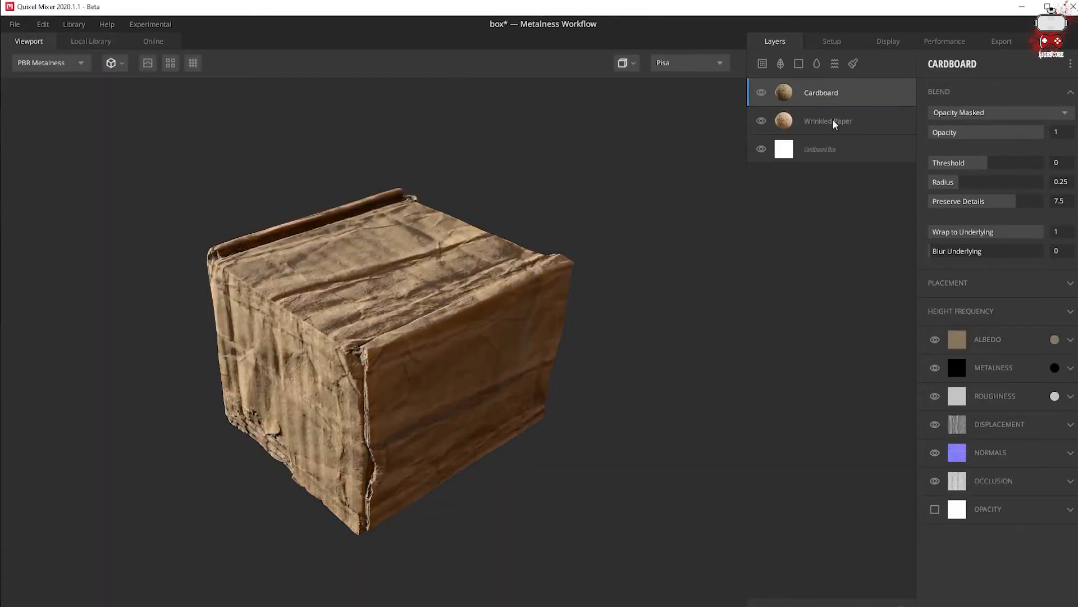
pyautogui.press('c')
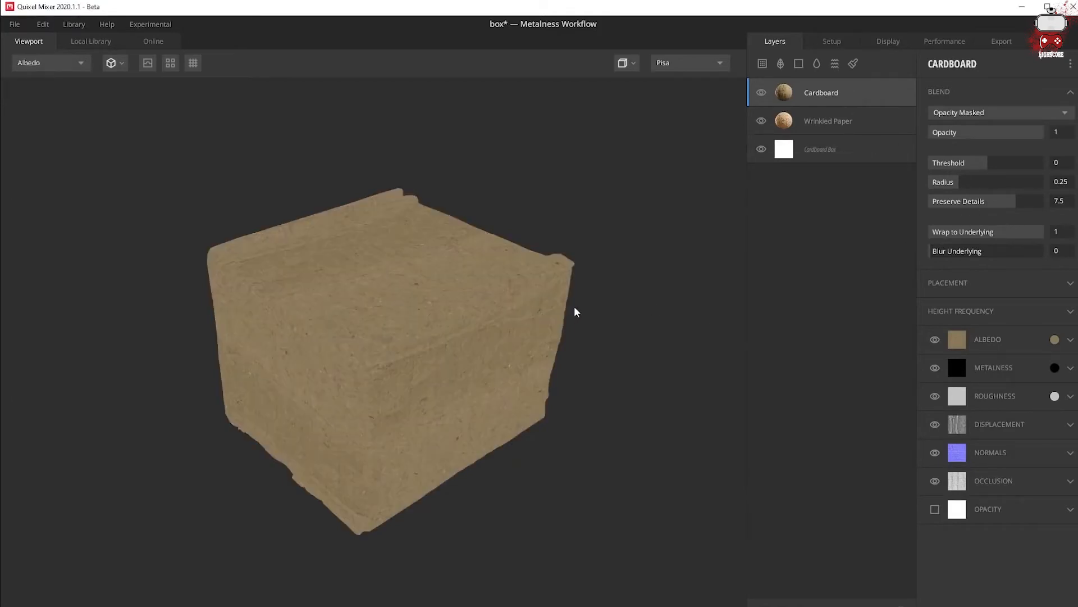
pyautogui.press('c')
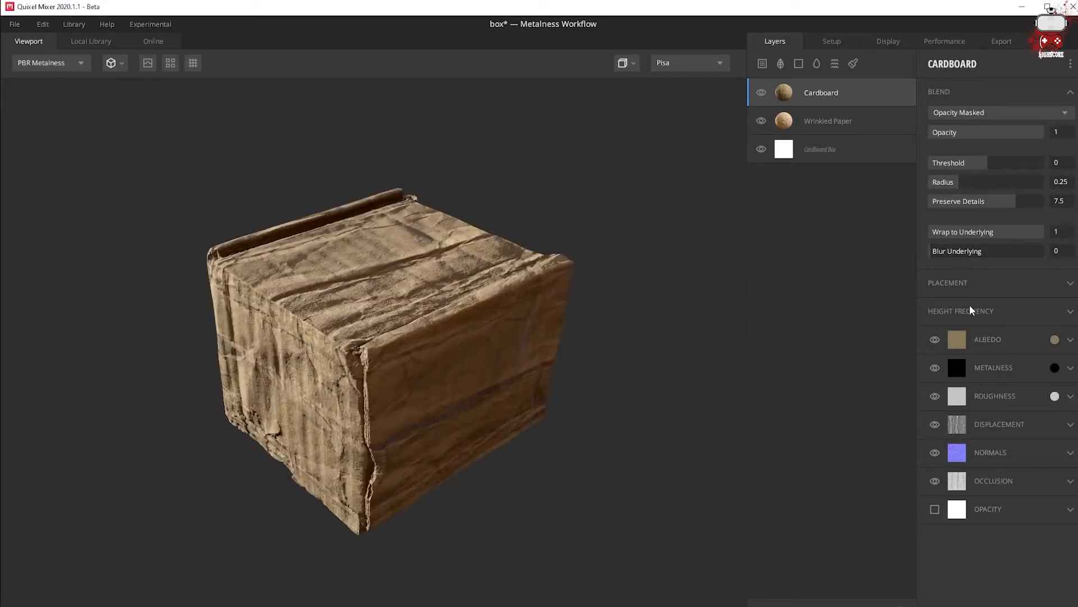
# Step: Try the Cardboard layer's box projection at angle -66.57° and tilt 15.77°, and a Tiling placement with 2 repetitions in X and Y
pyautogui.click(970, 285)
pyautogui.moveTo(977, 355); pyautogui.dragTo(970, 382)
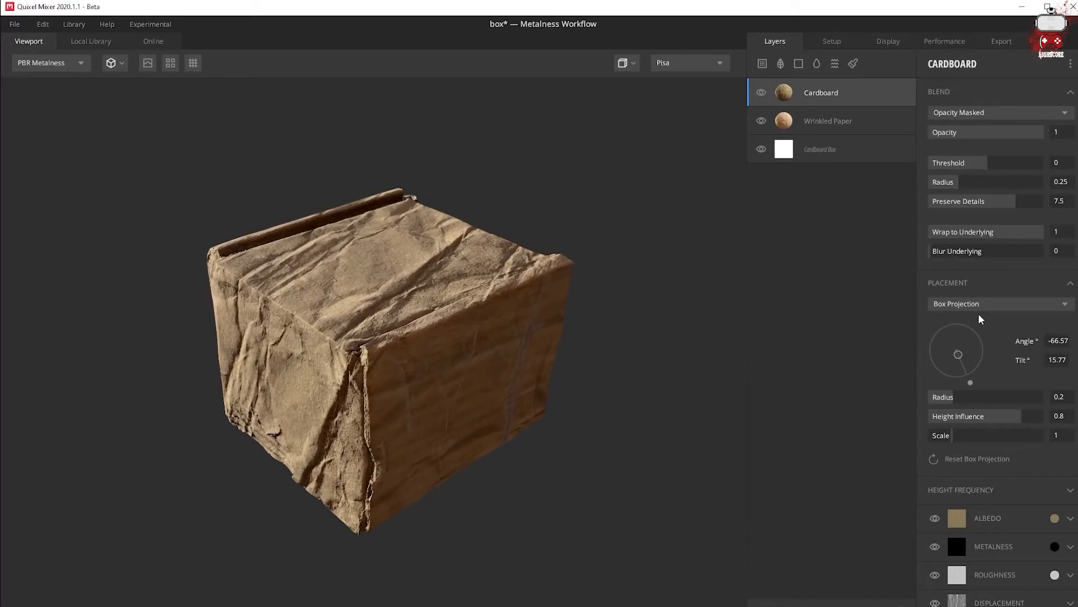
pyautogui.click(980, 306)
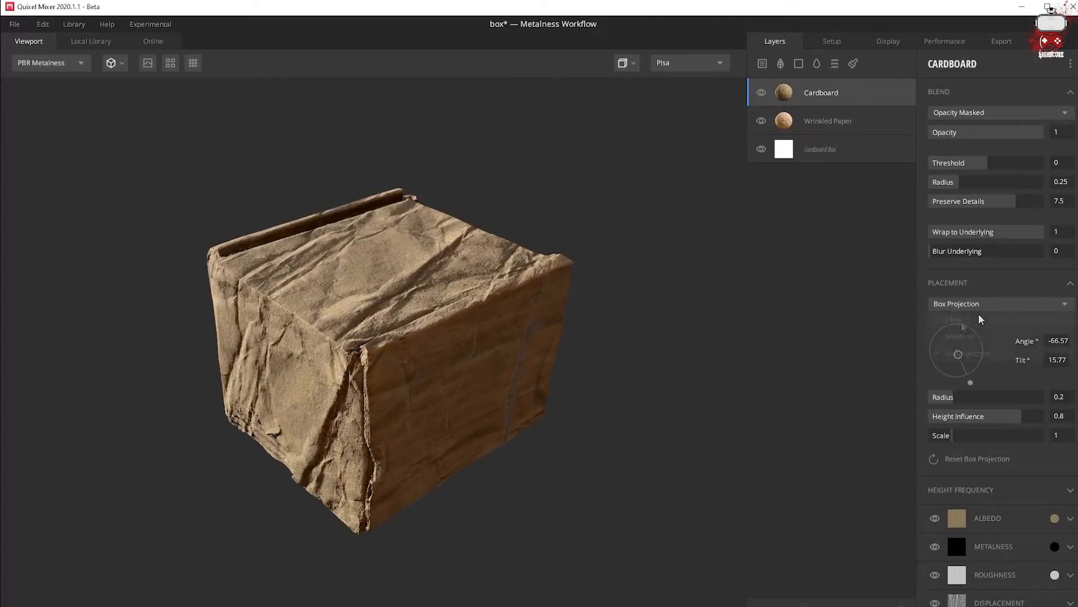
pyautogui.click(960, 325)
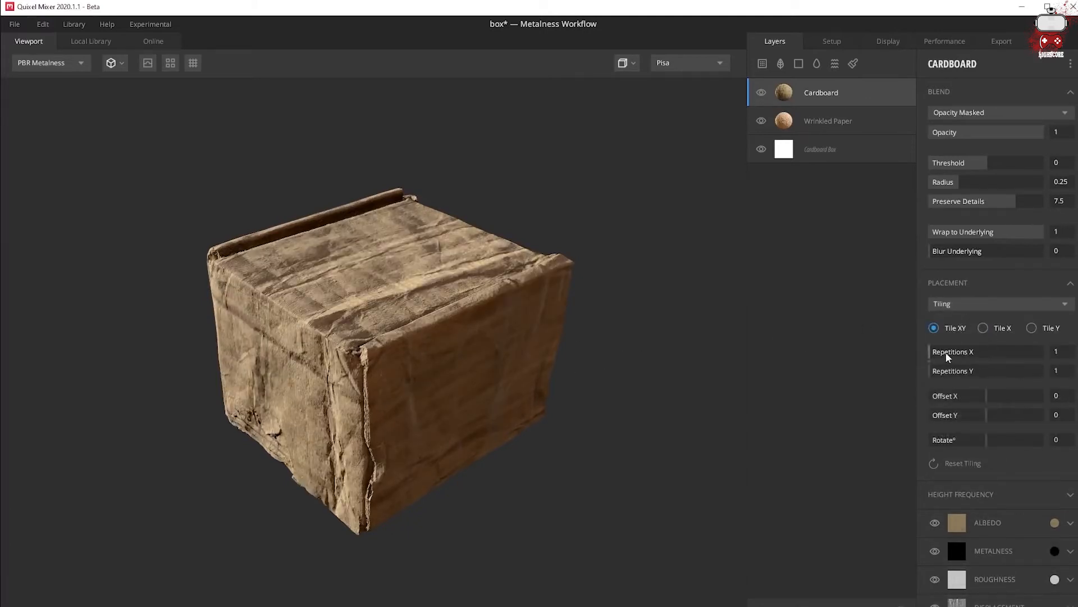
pyautogui.moveTo(948, 357); pyautogui.dragTo(937, 374)
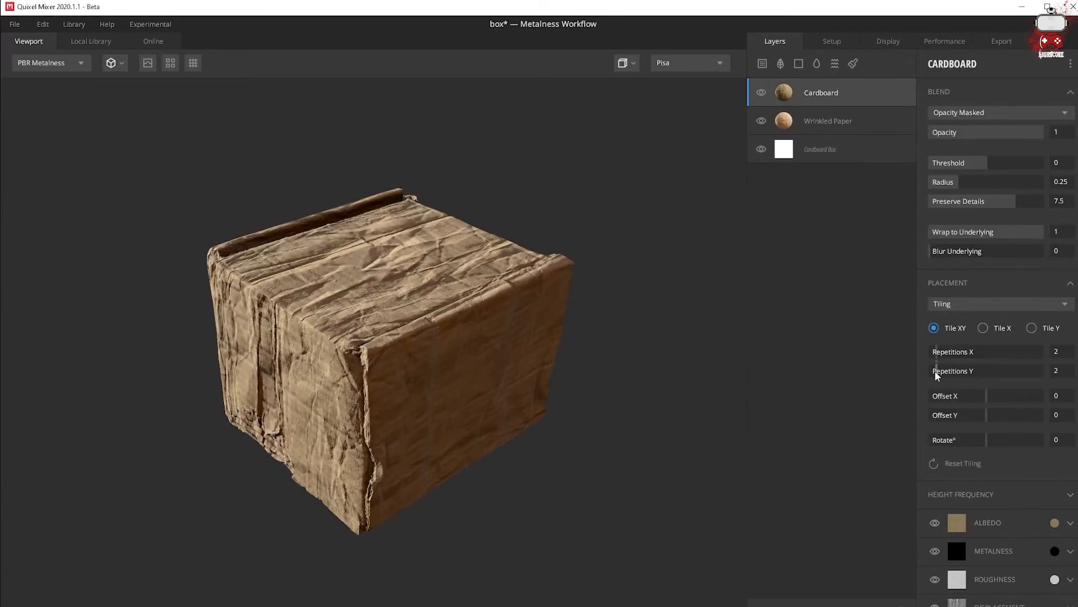
# Step: Return the Cardboard layer to Box Projection with a scale of 0.225 and both angle and tilt at 90°
pyautogui.click(968, 305)
pyautogui.click(956, 354)
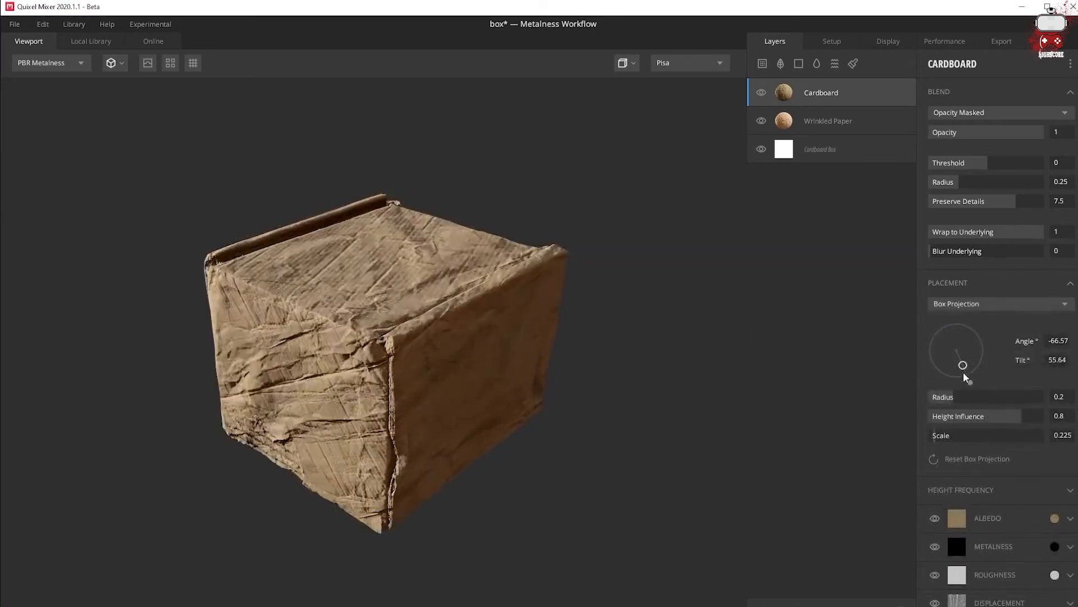
pyautogui.moveTo(965, 378); pyautogui.dragTo(960, 315)
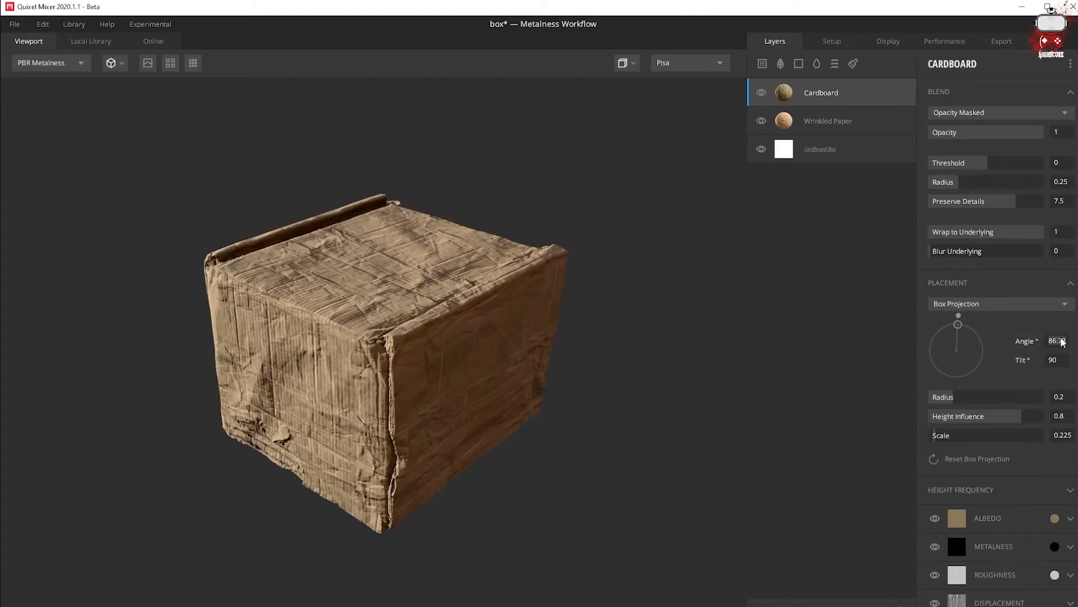
pyautogui.press('Return')
# Step: Turn off the Cardboard layer's albedo and inspect the box from other sides
pyautogui.moveTo(639, 375); pyautogui.dragTo(494, 371)
pyautogui.click(934, 518)
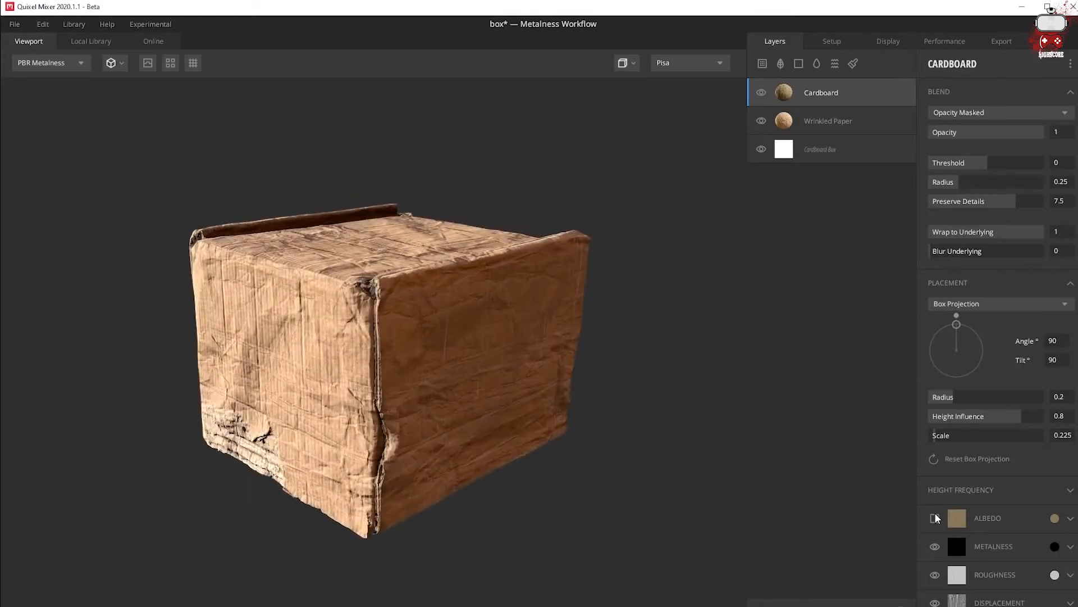
pyautogui.moveTo(589, 393); pyautogui.dragTo(157, 405)
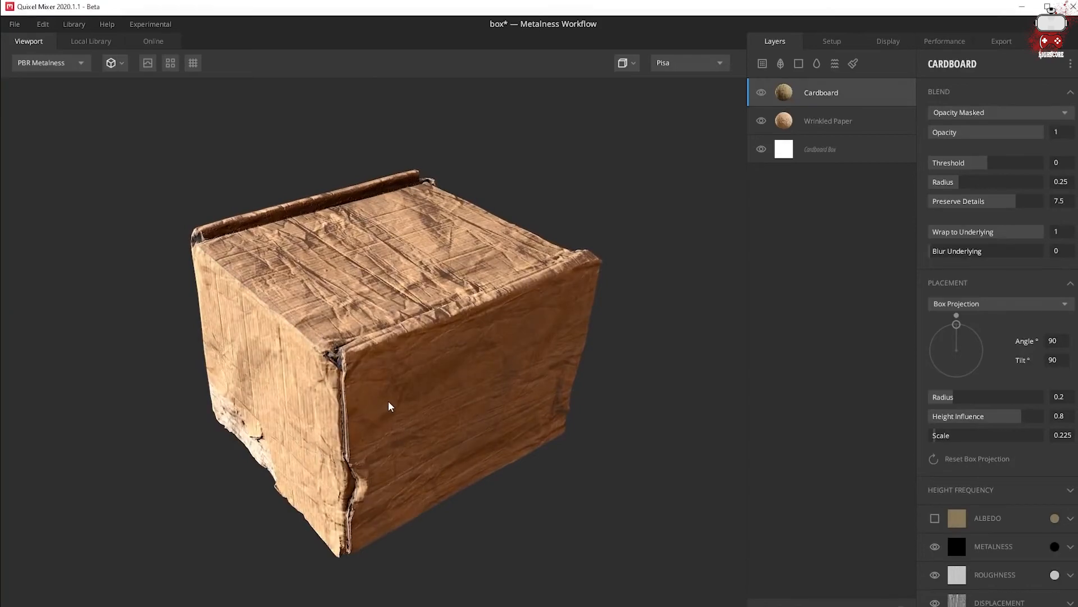
# Step: Set the Cardboard layer's box projection scale to about 0.374 and check the corrugation on the box
pyautogui.moveTo(940, 441); pyautogui.dragTo(940, 441)
pyautogui.moveTo(396, 352); pyautogui.dragTo(445, 306)
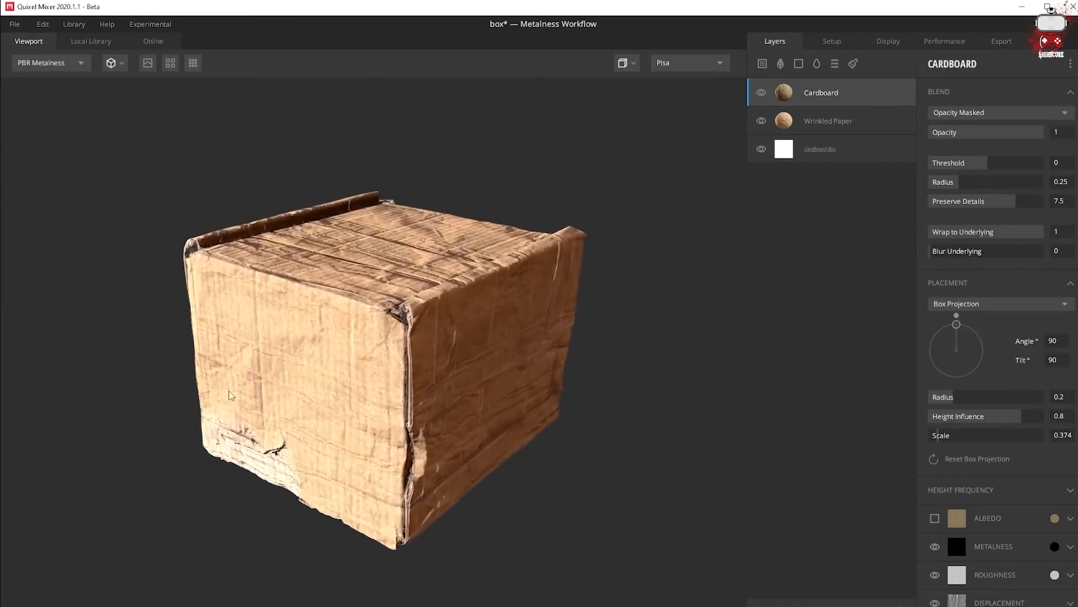
pyautogui.moveTo(554, 389); pyautogui.dragTo(453, 378)
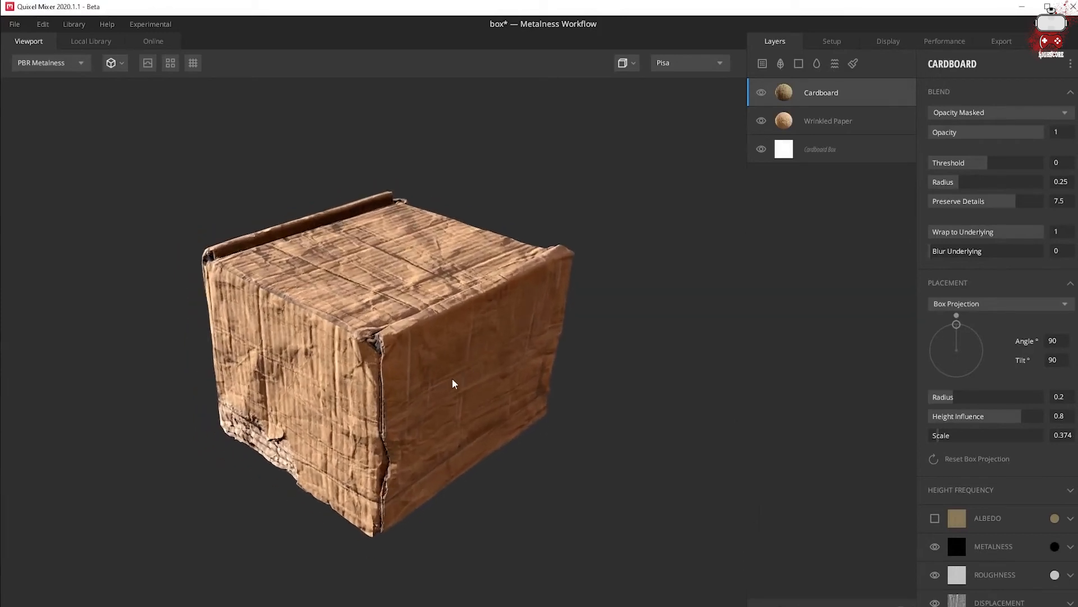
# Step: Reduce the strength of the Cardboard layer's normals to about 0.557
pyautogui.scroll(-2, 997, 528)
pyautogui.click(992, 555)
pyautogui.scroll(-3, 994, 539)
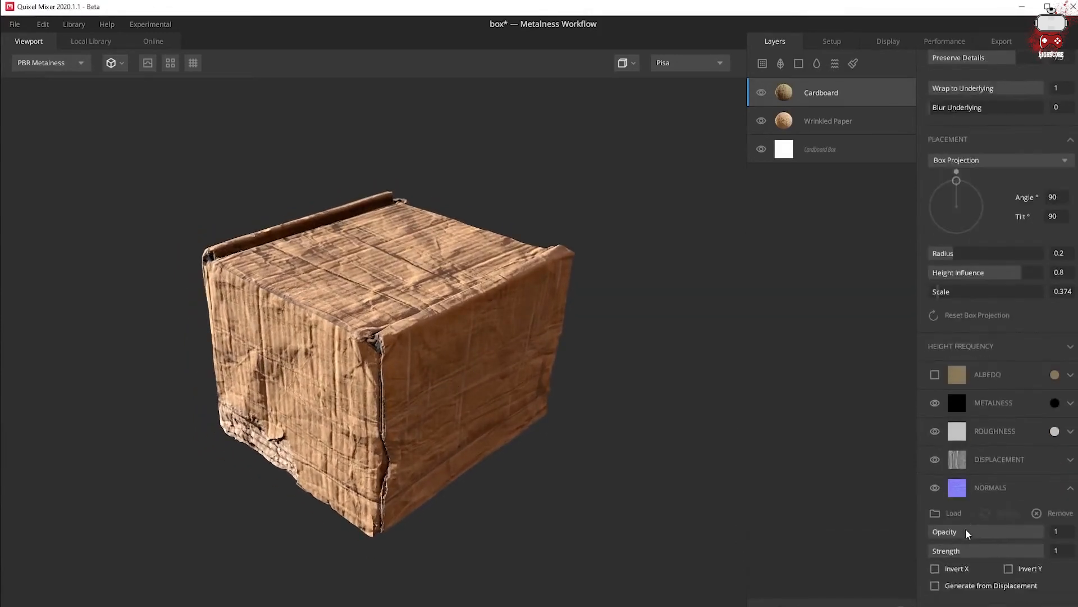
pyautogui.moveTo(1041, 520); pyautogui.dragTo(994, 518)
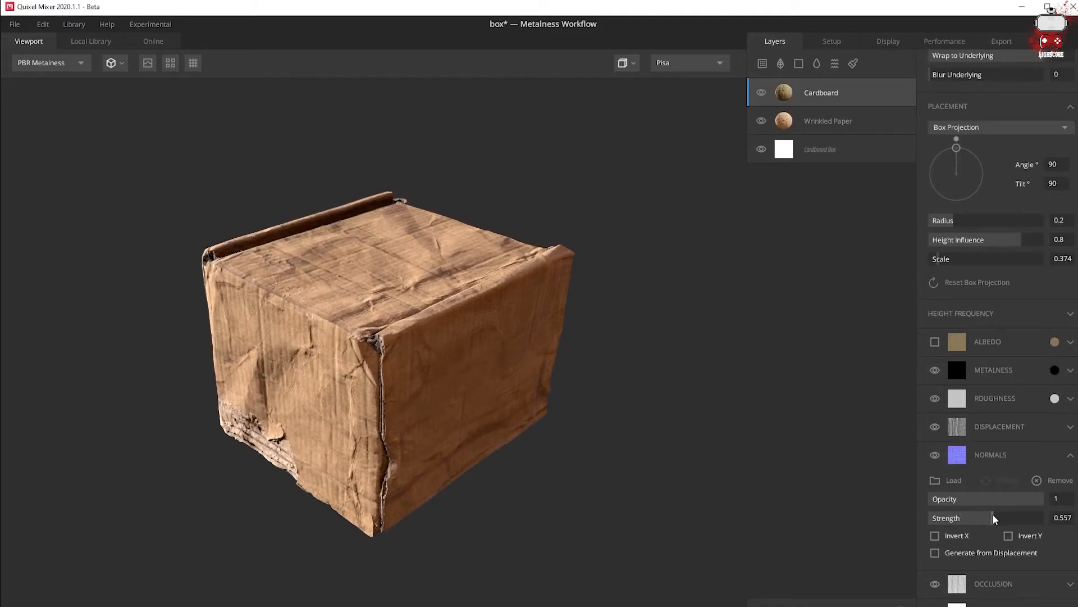
# Step: Add a mask to the Cardboard layer
pyautogui.rightClick(847, 94)
pyautogui.click(882, 203)
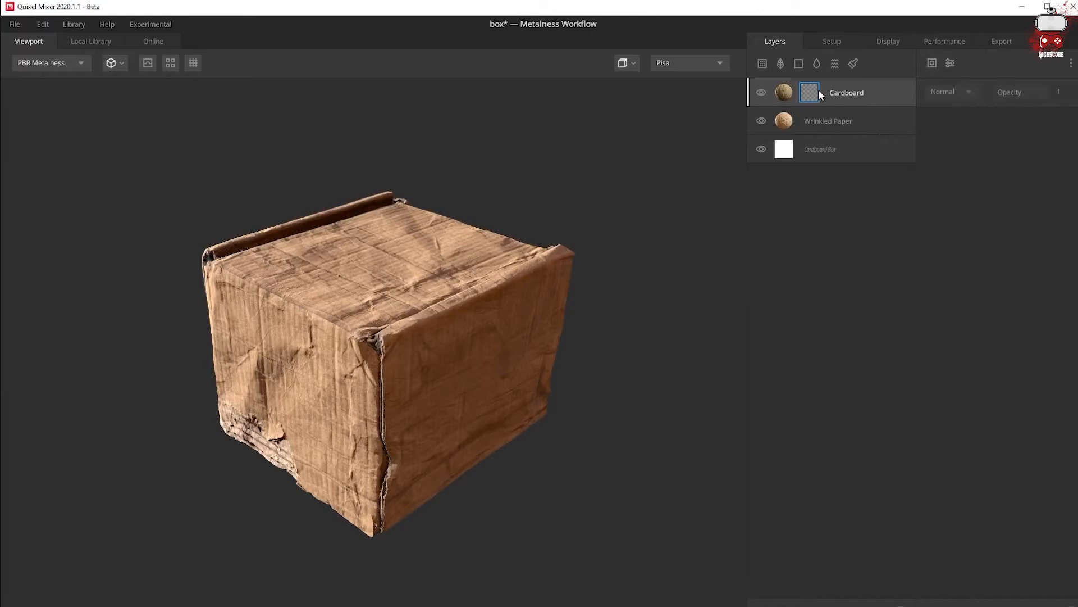
# Step: Add a Position Gradient to the Cardboard layer's mask and raise its lower range limit to about 0.341
pyautogui.click(931, 62)
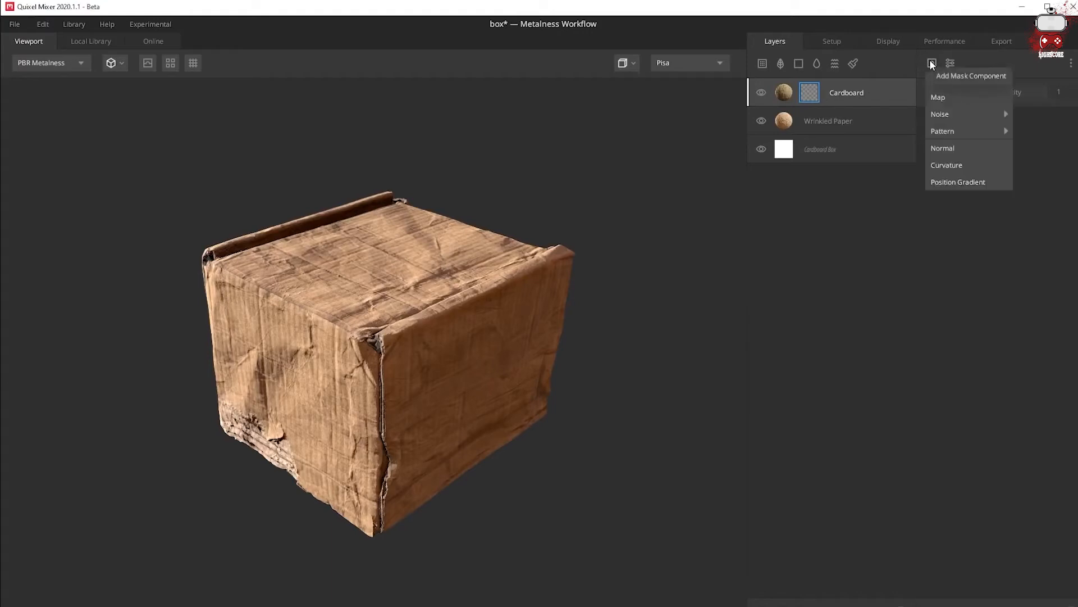
pyautogui.click(960, 184)
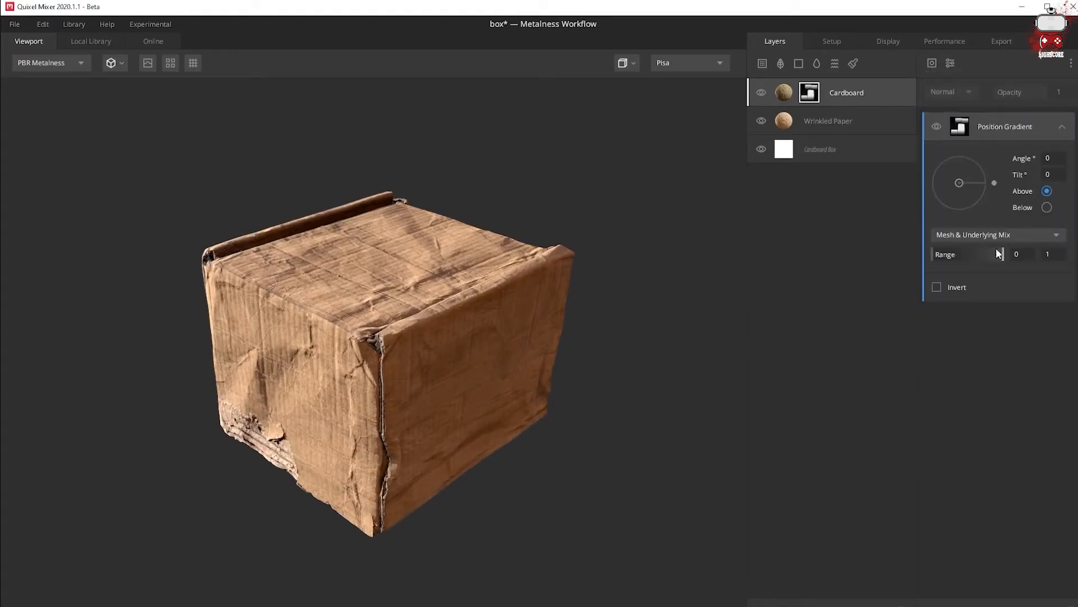
pyautogui.press('m')
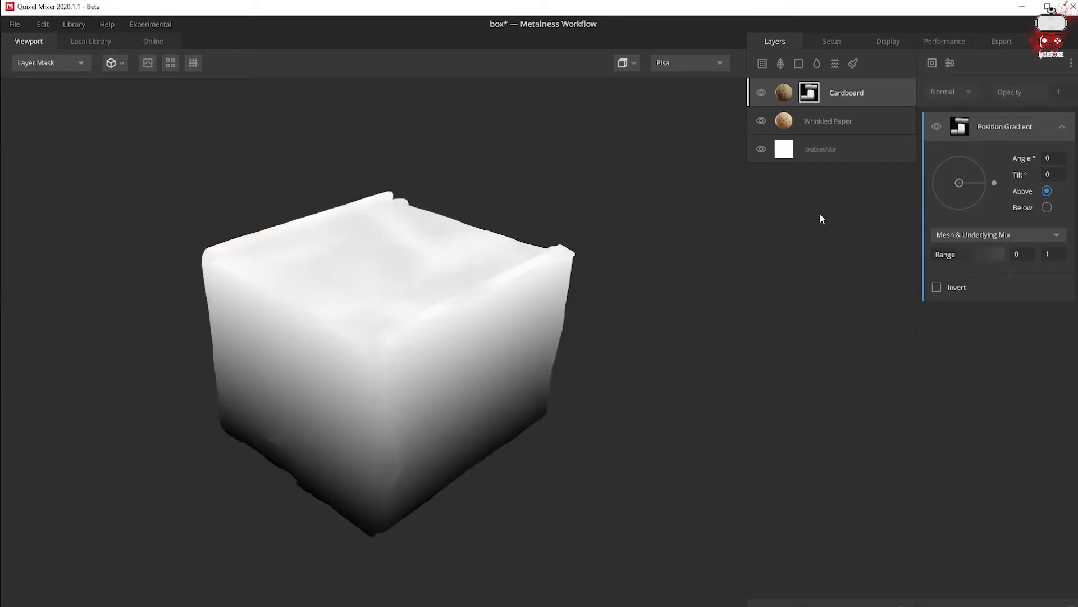
pyautogui.moveTo(998, 257)
pyautogui.mouseDown()
pyautogui.moveTo(963, 260)
pyautogui.moveTo(1014, 264)
pyautogui.mouseUp()
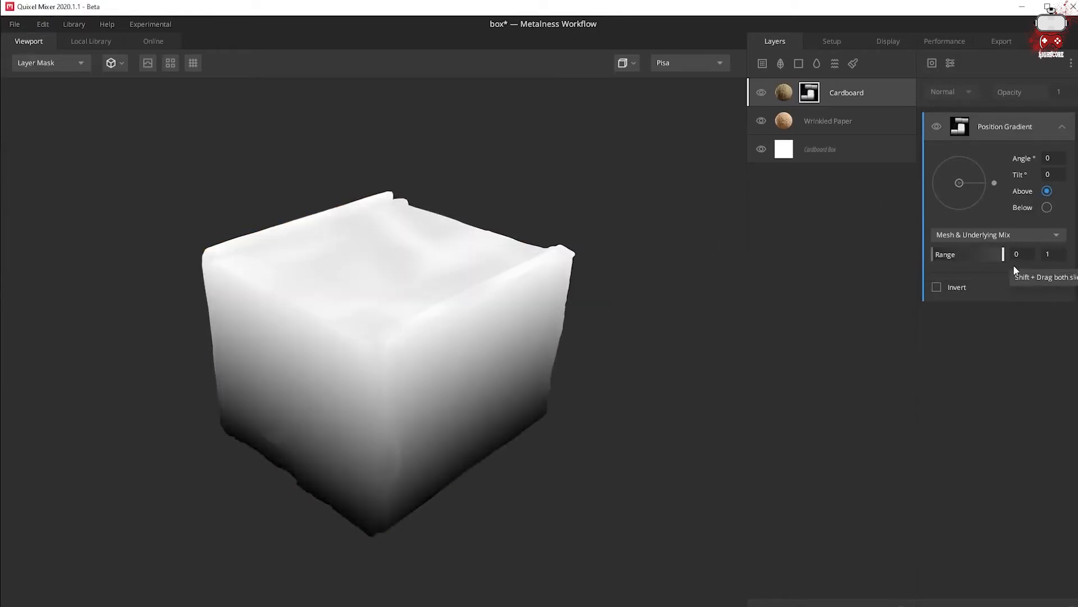
pyautogui.moveTo(943, 262)
pyautogui.mouseDown()
pyautogui.moveTo(978, 266)
pyautogui.moveTo(960, 262)
pyautogui.mouseUp()
pyautogui.press('m')
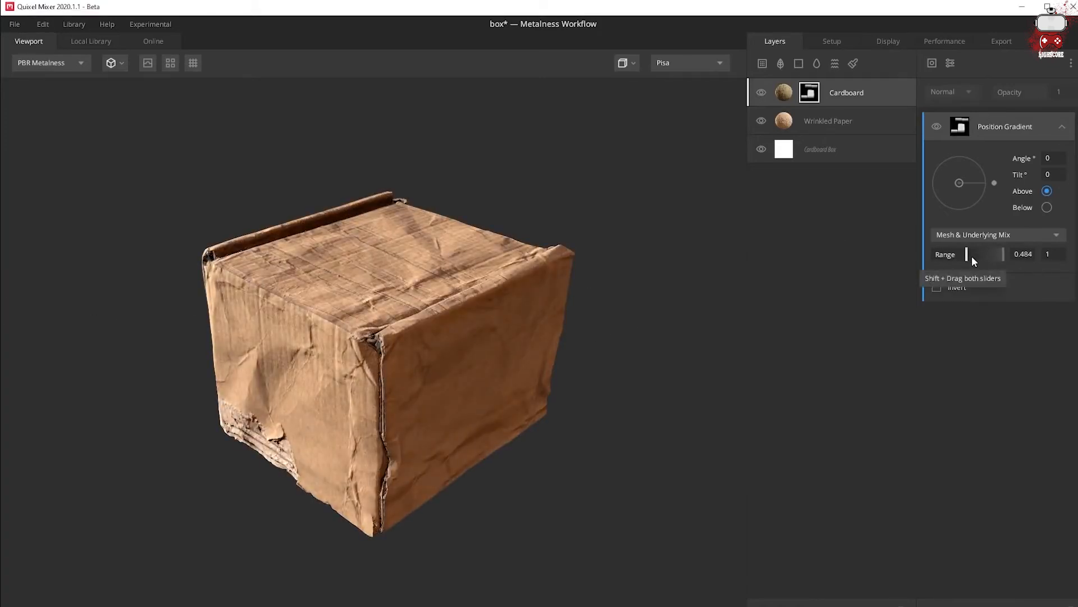
pyautogui.moveTo(973, 259)
pyautogui.mouseDown()
pyautogui.moveTo(938, 259)
pyautogui.moveTo(975, 266)
pyautogui.moveTo(954, 268)
pyautogui.mouseUp()
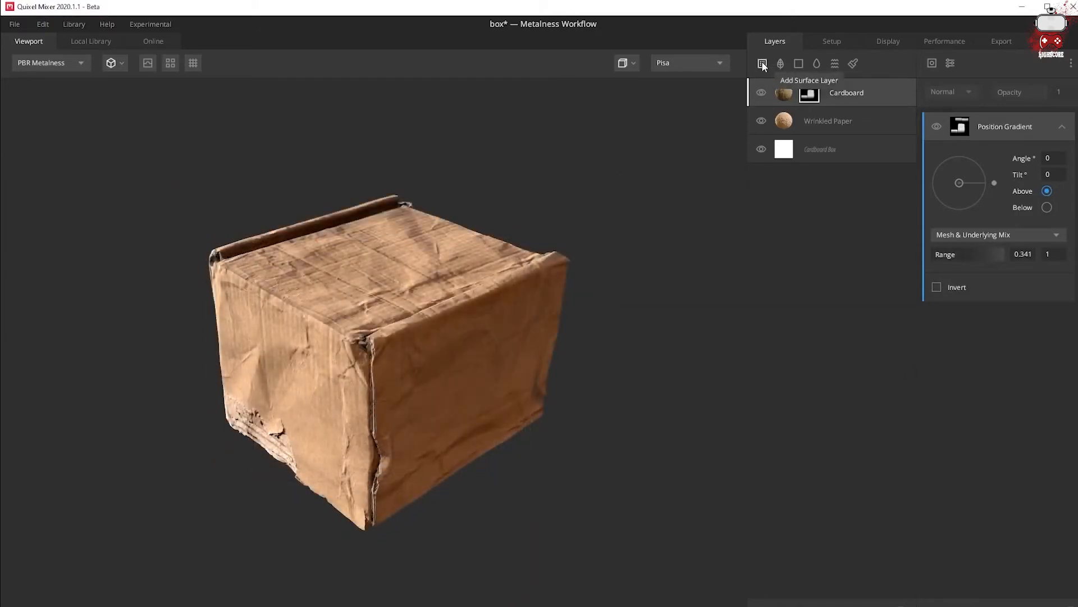
# Step: Search the local library for moss, add the Mossy Ground surface as the top layer and set its scale to about 0.08
pyautogui.click(762, 63)
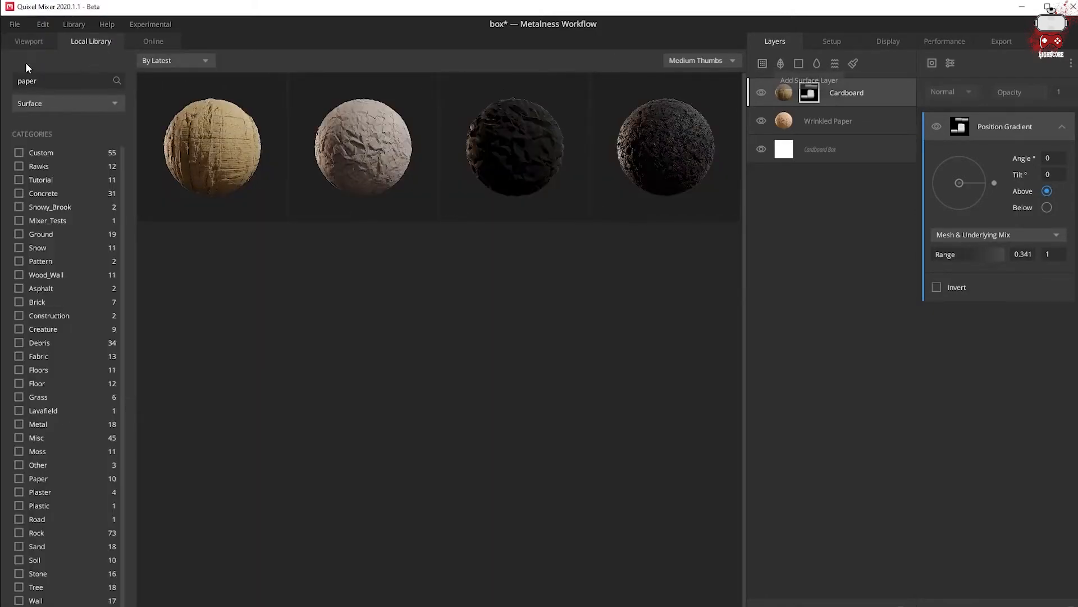
pyautogui.click(58, 83)
pyautogui.write('moss')
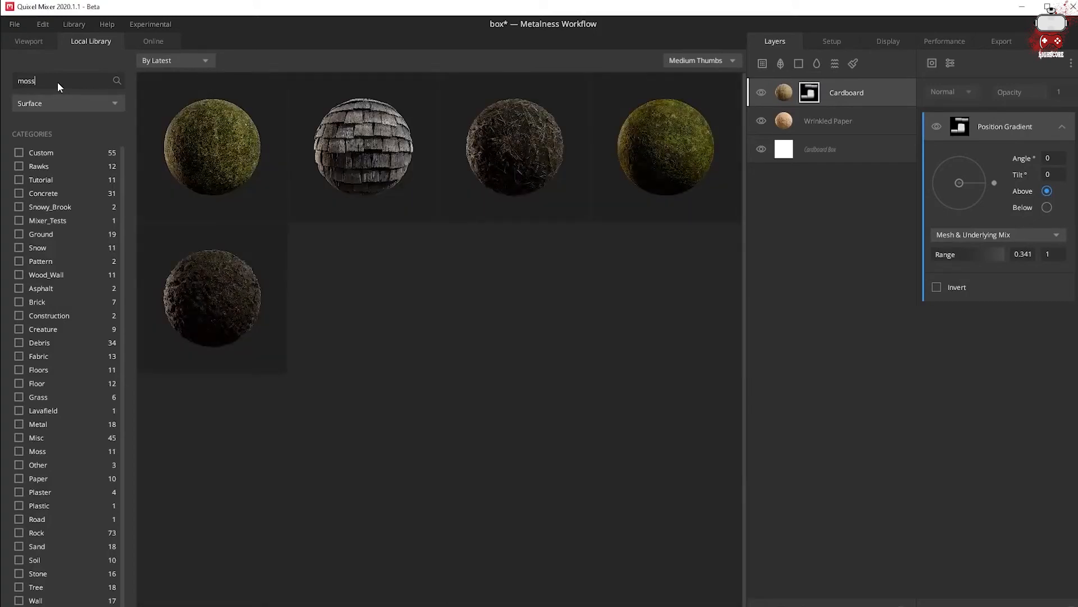
pyautogui.click(207, 161)
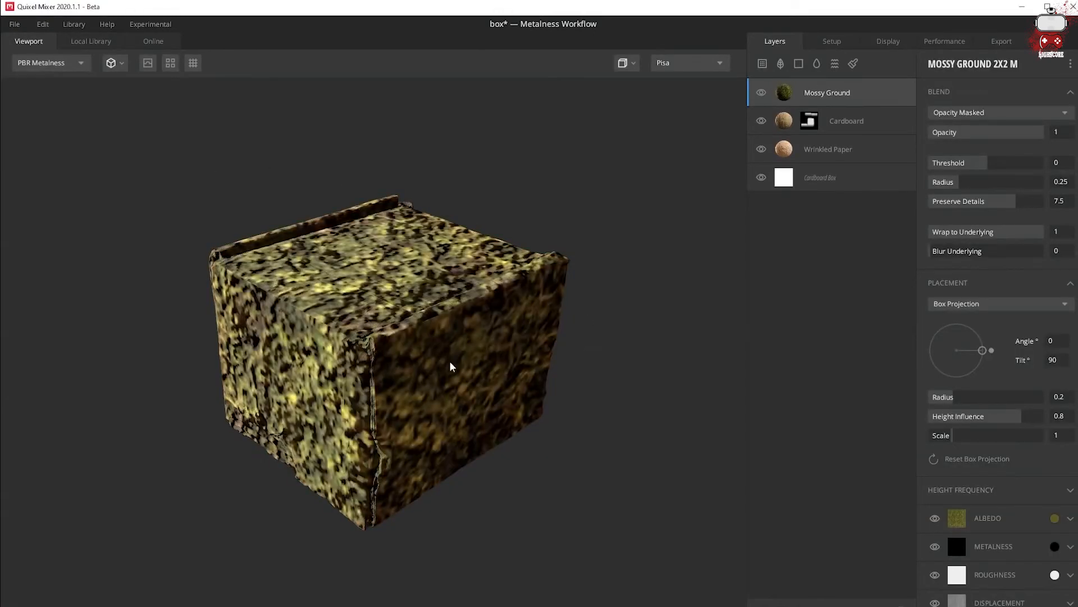
pyautogui.moveTo(953, 442); pyautogui.dragTo(932, 442)
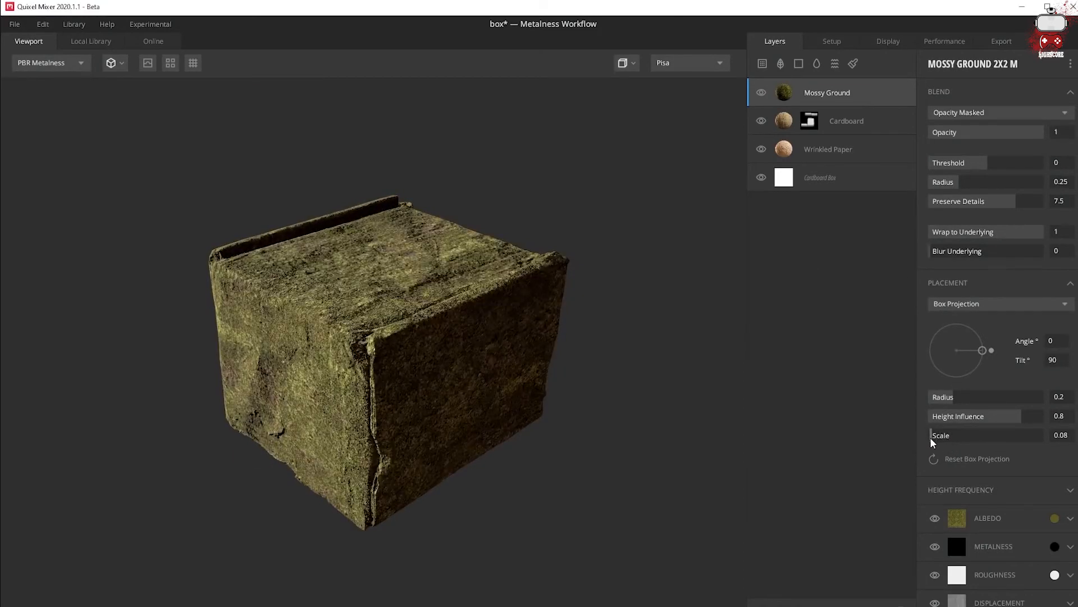
pyautogui.moveTo(621, 386); pyautogui.dragTo(632, 280)
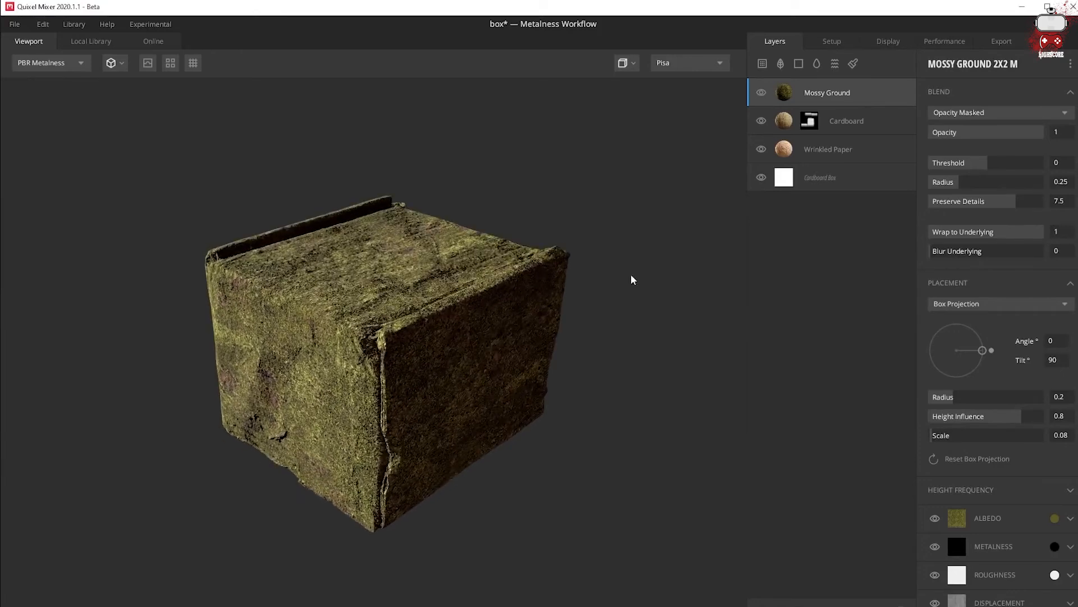
# Step: Mask the Mossy Ground layer with an inverted Position Gradient, using a range of about 0.056 to 0.357
pyautogui.rightClick(856, 96)
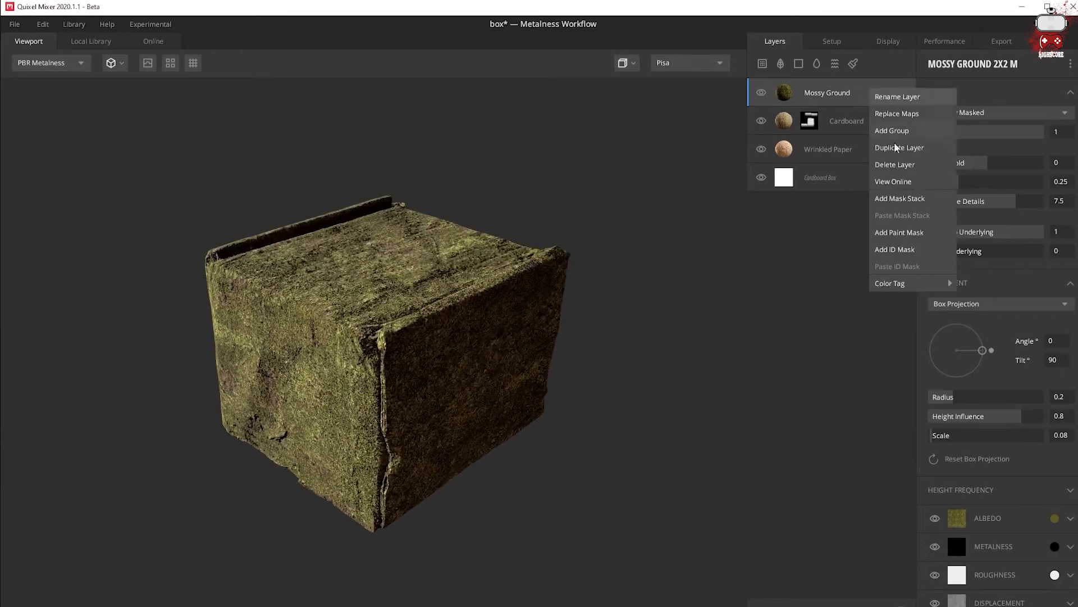
pyautogui.click(899, 200)
pyautogui.click(931, 63)
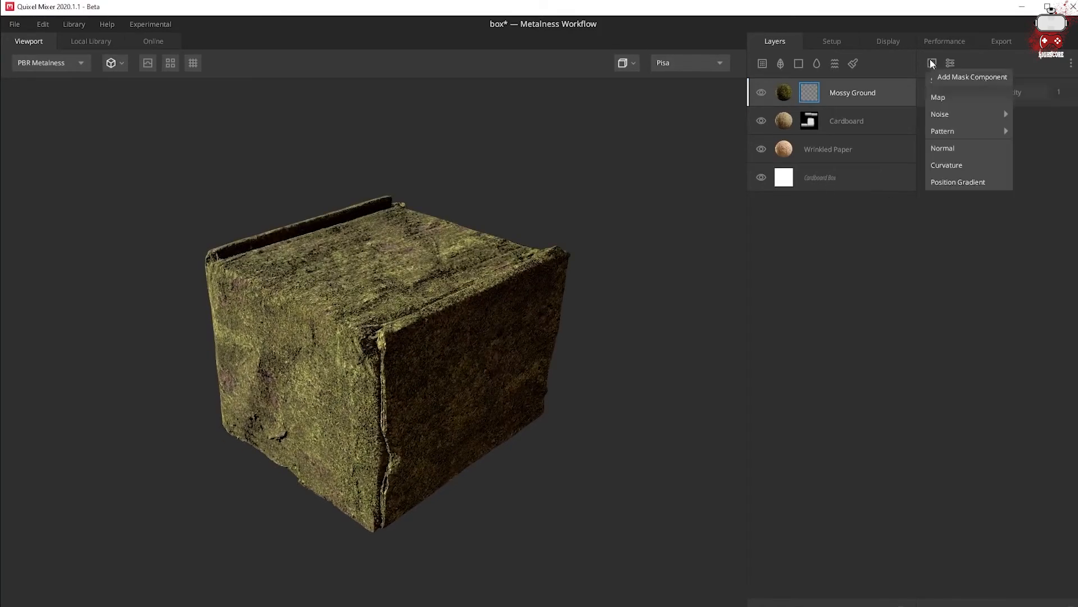
pyautogui.click(957, 182)
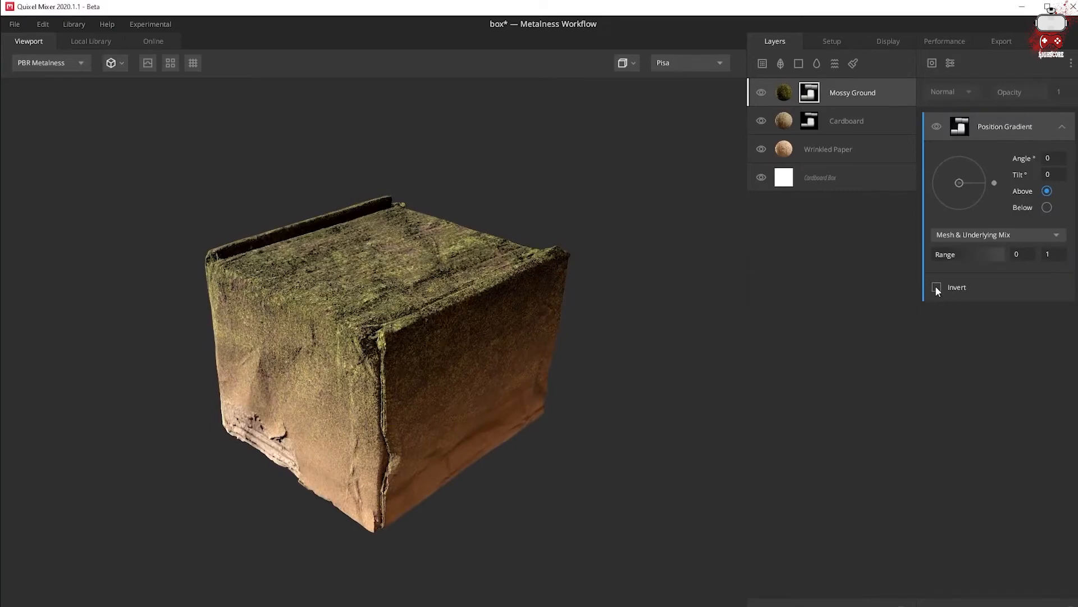
pyautogui.click(936, 287)
pyautogui.moveTo(1003, 255); pyautogui.dragTo(935, 255)
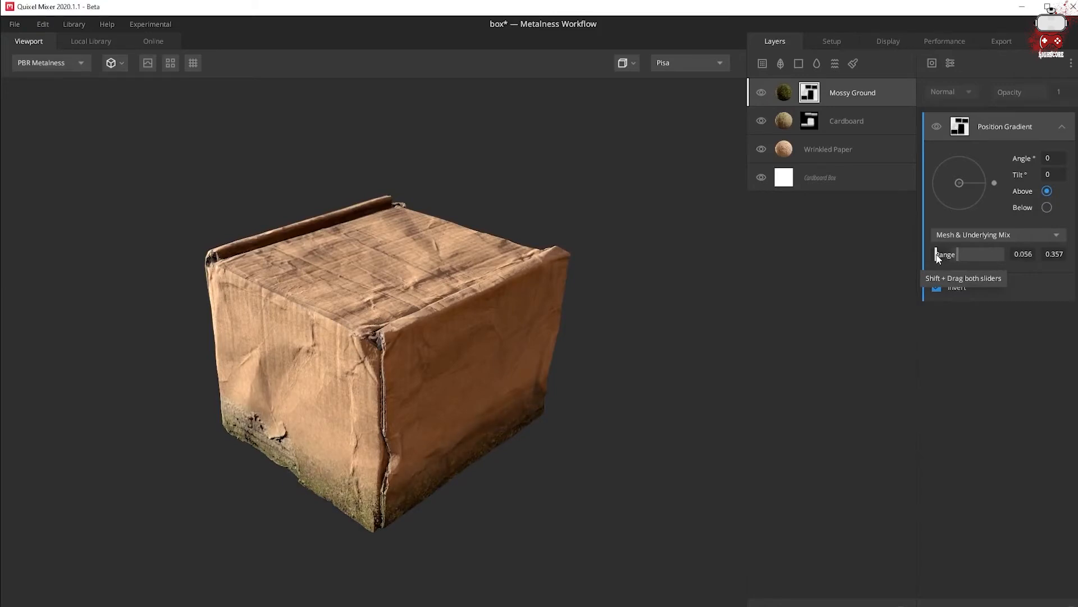
# Step: Add Perlin noise to the Mossy Ground mask with seed -67, amplitude about 2.16 and frequency about 8.177
pyautogui.moveTo(396, 437)
pyautogui.mouseDown()
pyautogui.moveTo(550, 298)
pyautogui.moveTo(466, 406)
pyautogui.moveTo(443, 415)
pyautogui.moveTo(452, 377)
pyautogui.moveTo(197, 412)
pyautogui.moveTo(294, 344)
pyautogui.moveTo(346, 383)
pyautogui.mouseUp()
pyautogui.scroll(2, 346, 383)
pyautogui.press('m')
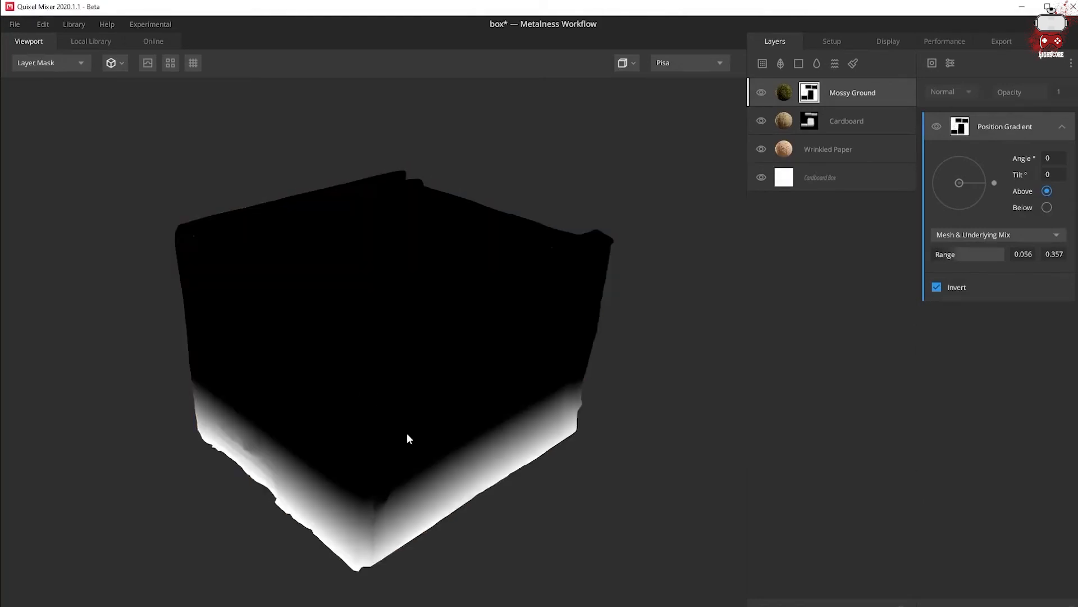
pyautogui.scroll(-3, 407, 433)
pyautogui.moveTo(407, 432); pyautogui.dragTo(397, 353)
pyautogui.scroll(2, 399, 360)
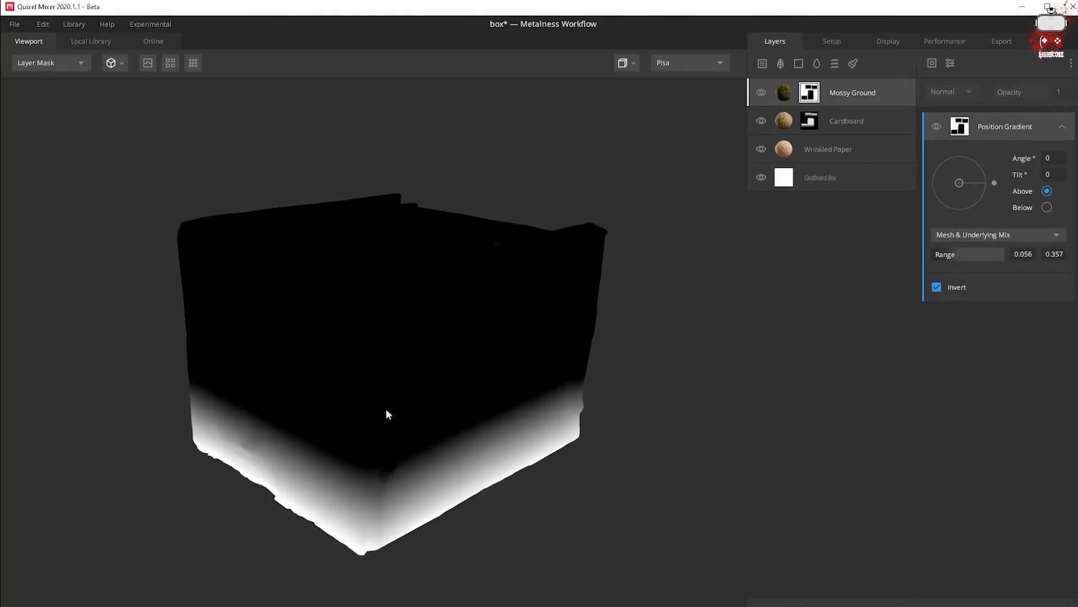
pyautogui.click(927, 66)
pyautogui.moveTo(953, 113)
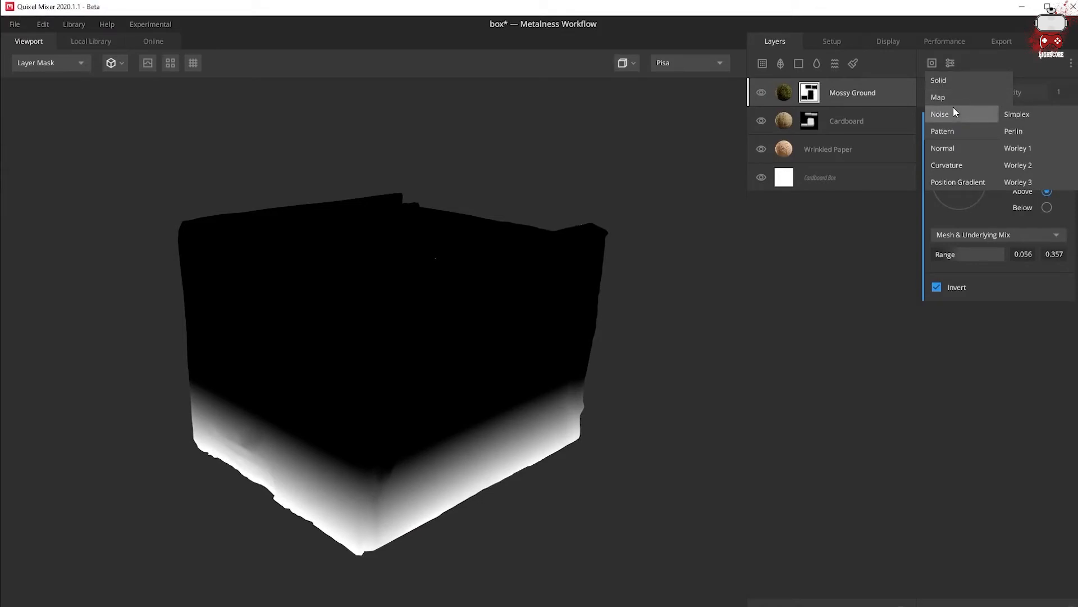
pyautogui.click(1038, 128)
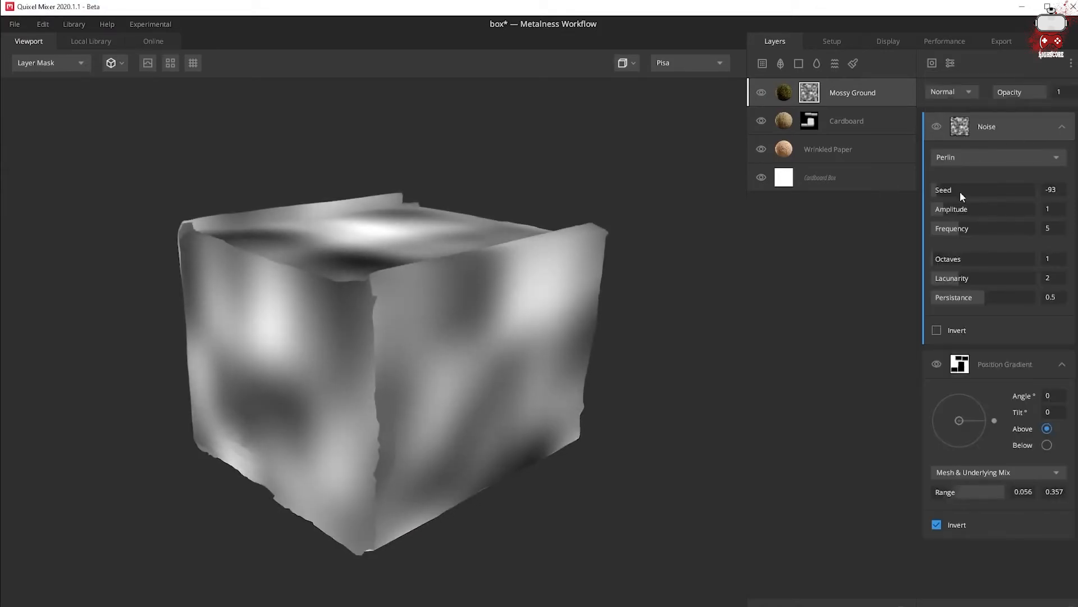
pyautogui.moveTo(939, 189); pyautogui.dragTo(965, 227)
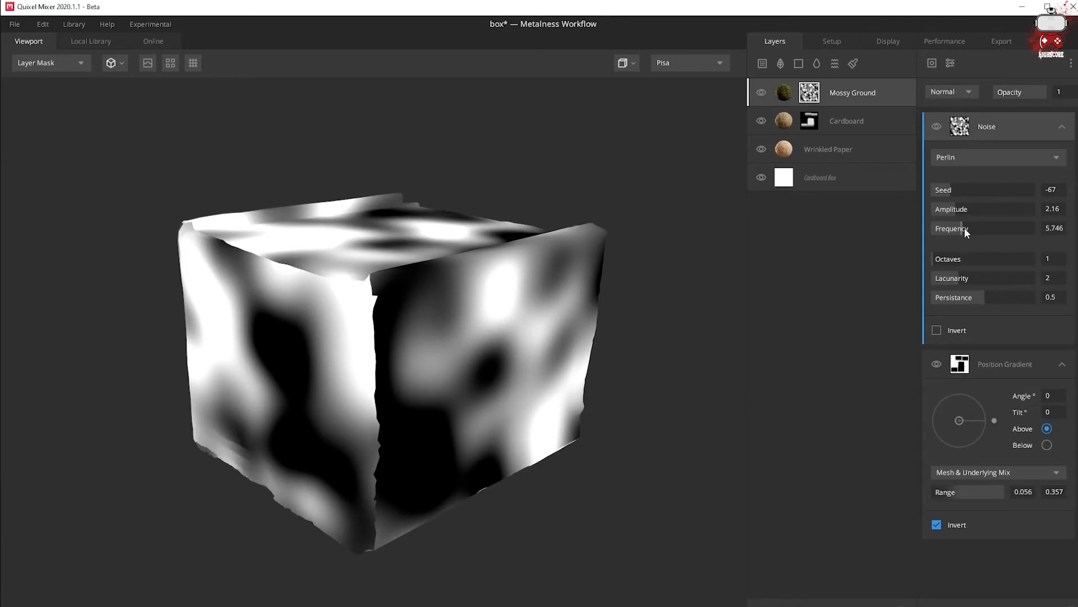
pyautogui.moveTo(965, 228); pyautogui.dragTo(983, 228)
# Step: Add a Projection modifier with Box Projection, scale 0.587 and tilt 0 to the noise, and set its seed to -48 and frequency to 15.91
pyautogui.click(950, 64)
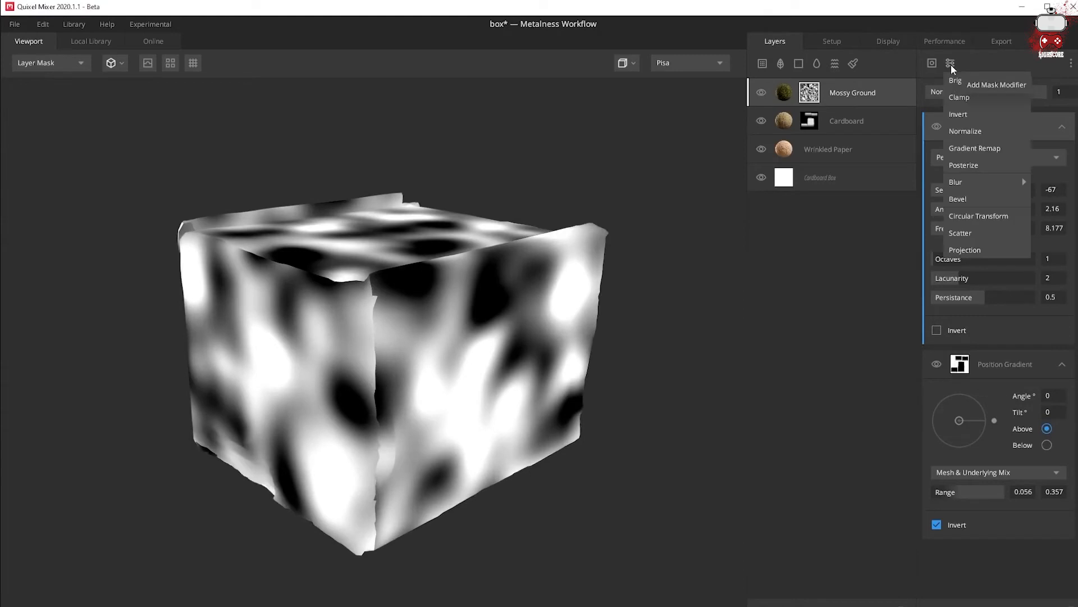
pyautogui.click(979, 252)
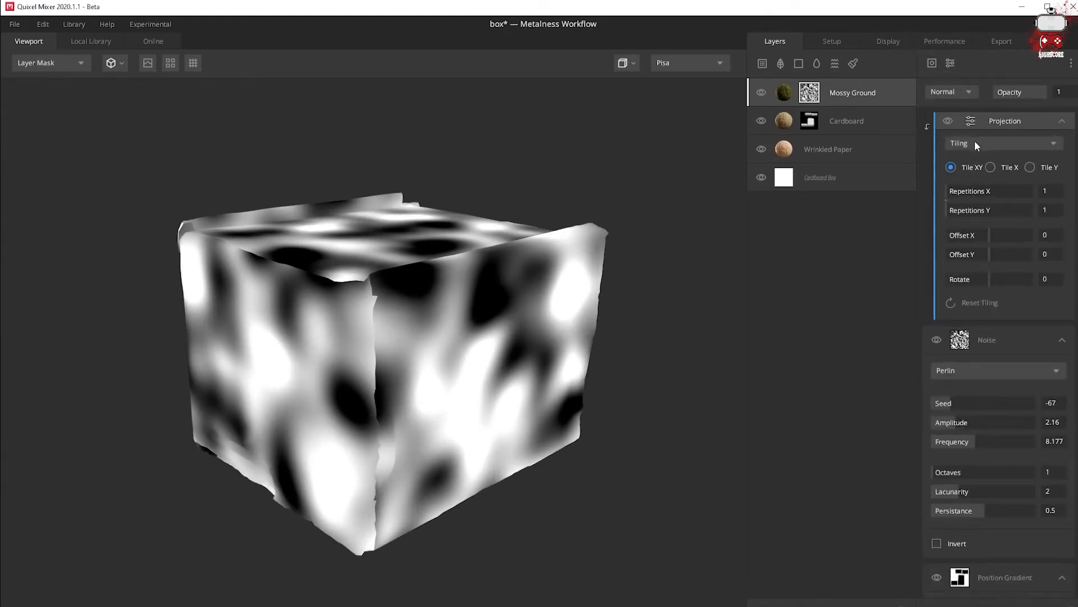
pyautogui.click(975, 140)
pyautogui.click(985, 190)
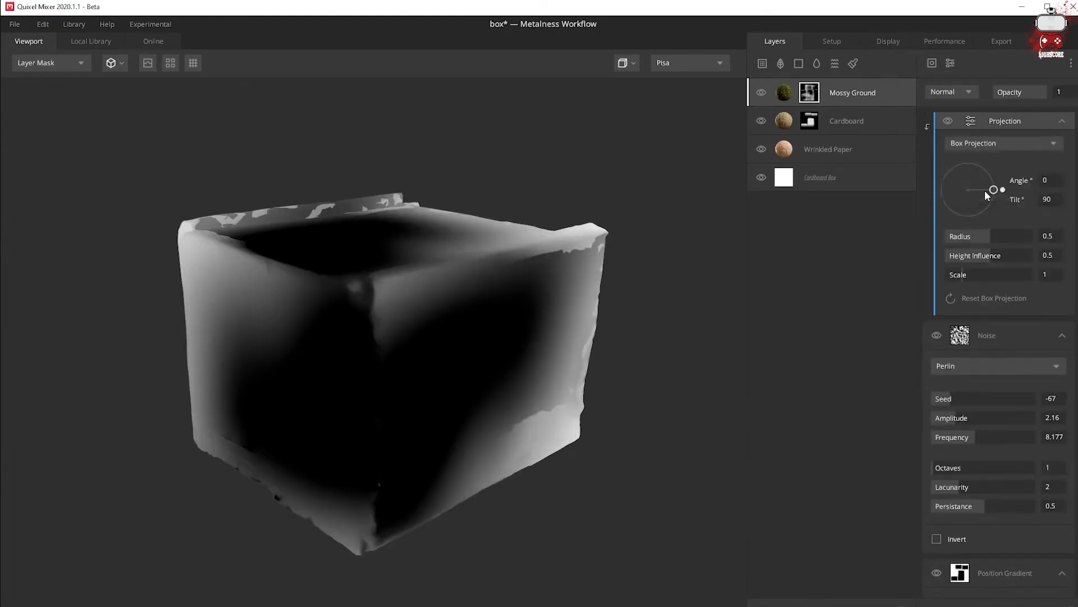
pyautogui.moveTo(964, 274); pyautogui.dragTo(953, 275)
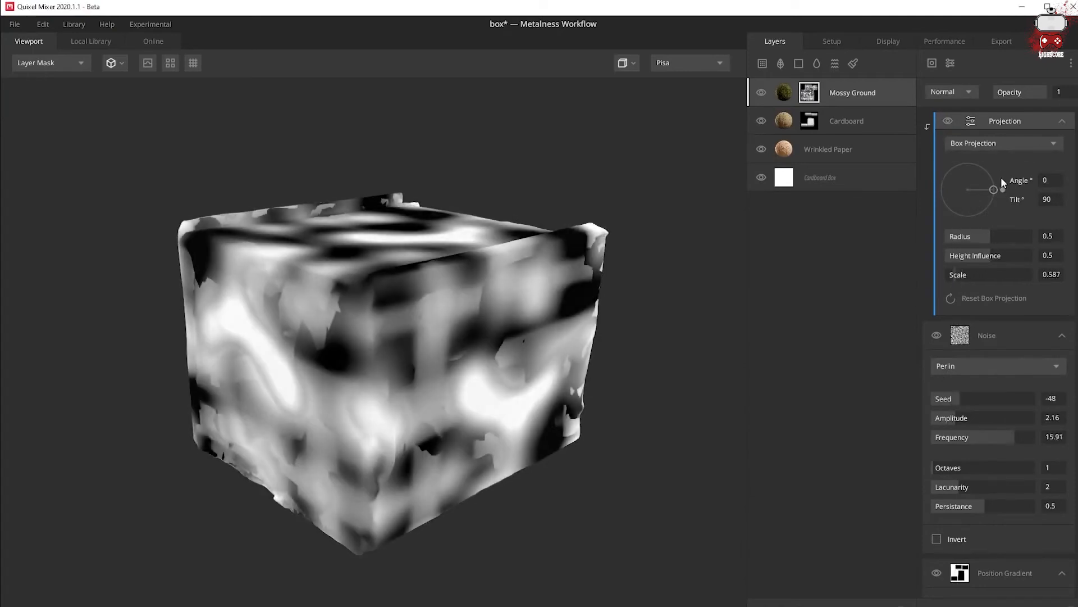
pyautogui.moveTo(994, 190); pyautogui.dragTo(951, 192)
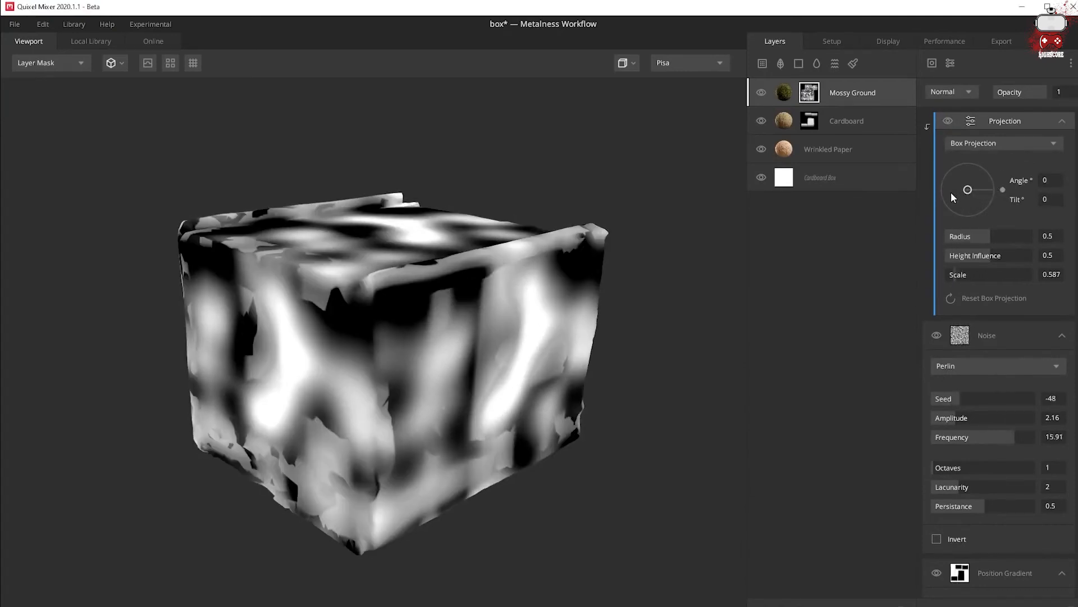
# Step: Compare Tiling with Box Projection, keep Box Projection and set its angle to about 100.4, tilt to 68.72 and scale to 0.392
pyautogui.click(990, 144)
pyautogui.click(978, 158)
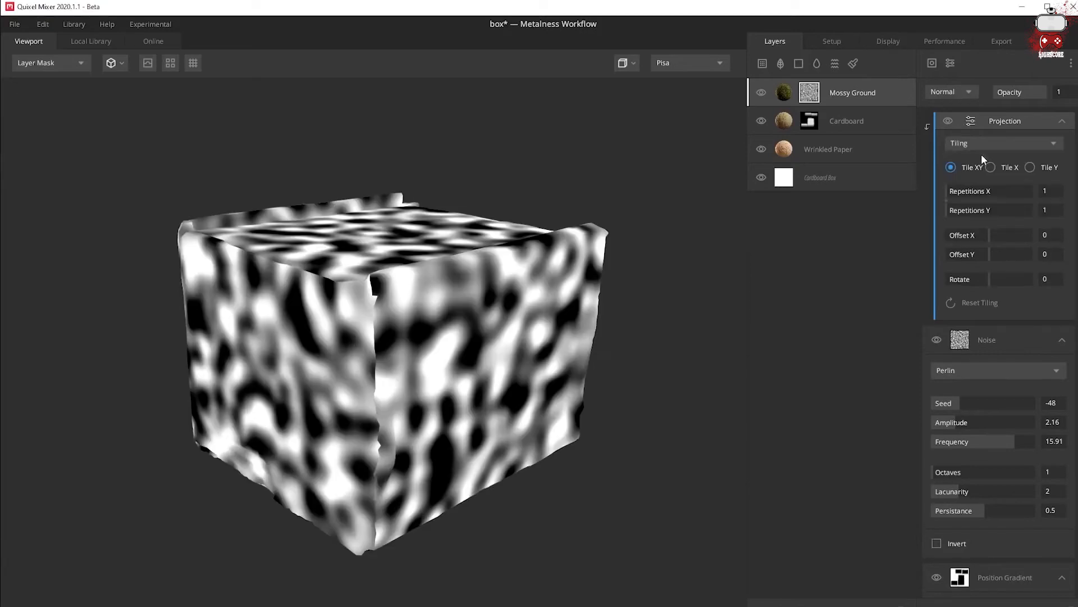
pyautogui.click(990, 141)
pyautogui.click(982, 194)
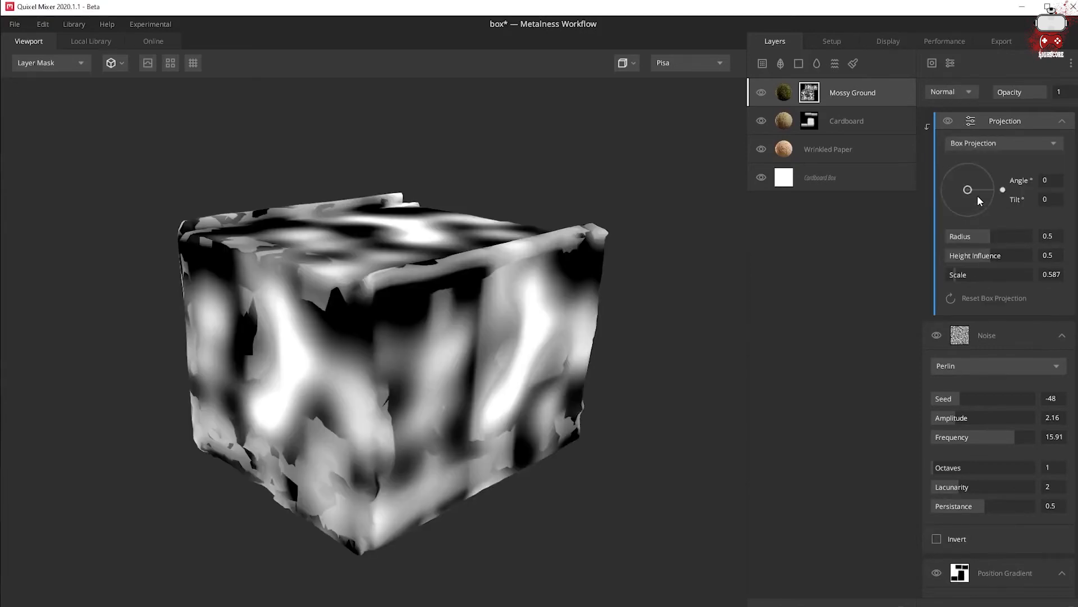
pyautogui.moveTo(978, 200); pyautogui.dragTo(963, 150)
pyautogui.moveTo(973, 271); pyautogui.dragTo(950, 275)
pyautogui.moveTo(471, 351); pyautogui.dragTo(486, 322)
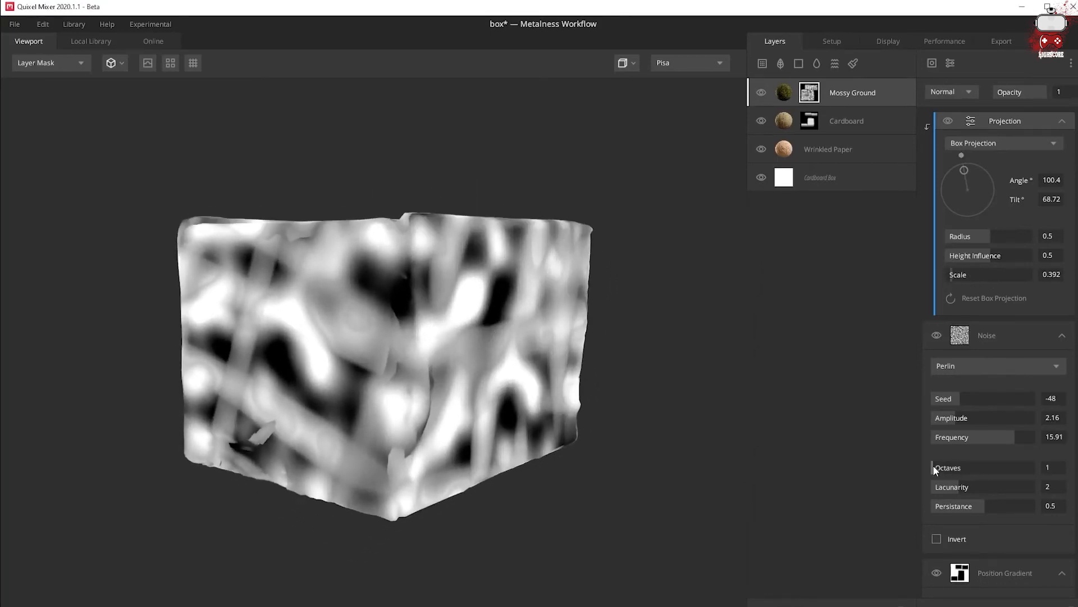
# Step: Refine the Perlin noise with 2 octaves, seed -60, amplitude about 3.652 and frequency 20
pyautogui.click(935, 468)
pyautogui.moveTo(949, 401); pyautogui.dragTo(1037, 440)
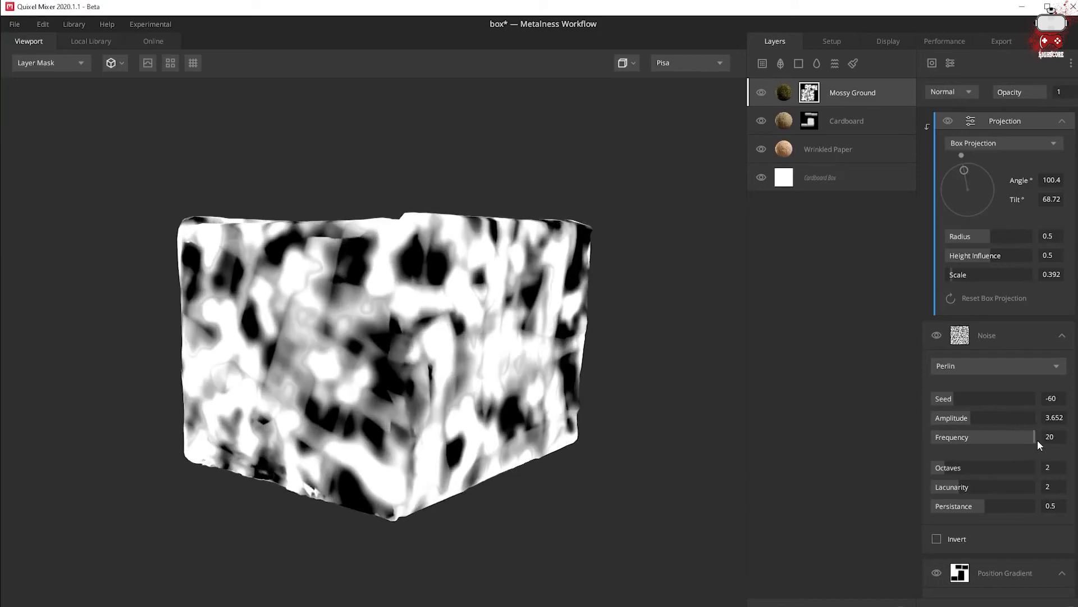
pyautogui.moveTo(531, 342); pyautogui.dragTo(566, 362)
# Step: Blend the noise over the gradient with Multiply at about 0.308 opacity, and compare the moss on the box with the opacity at 0
pyautogui.click(962, 90)
pyautogui.click(959, 159)
pyautogui.press('m')
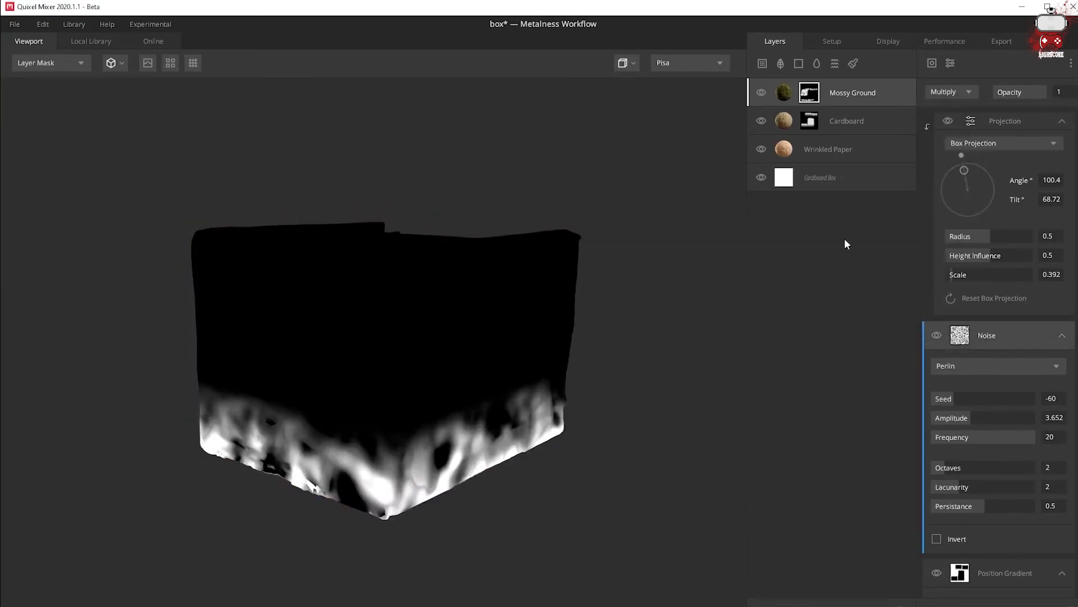
pyautogui.moveTo(1039, 90); pyautogui.dragTo(1009, 104)
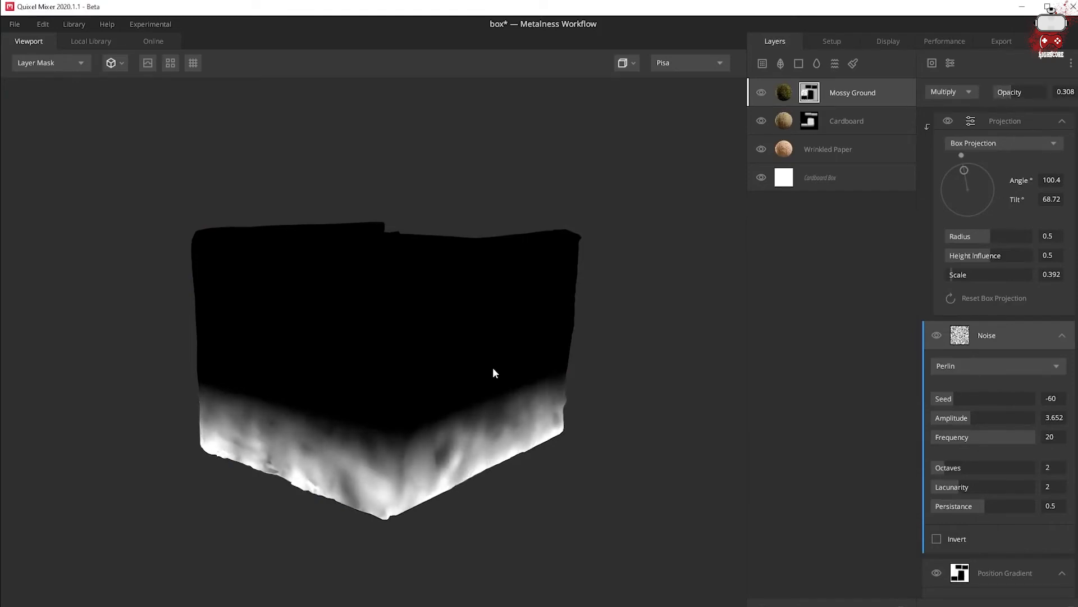
pyautogui.press('m')
pyautogui.moveTo(493, 373); pyautogui.dragTo(423, 416)
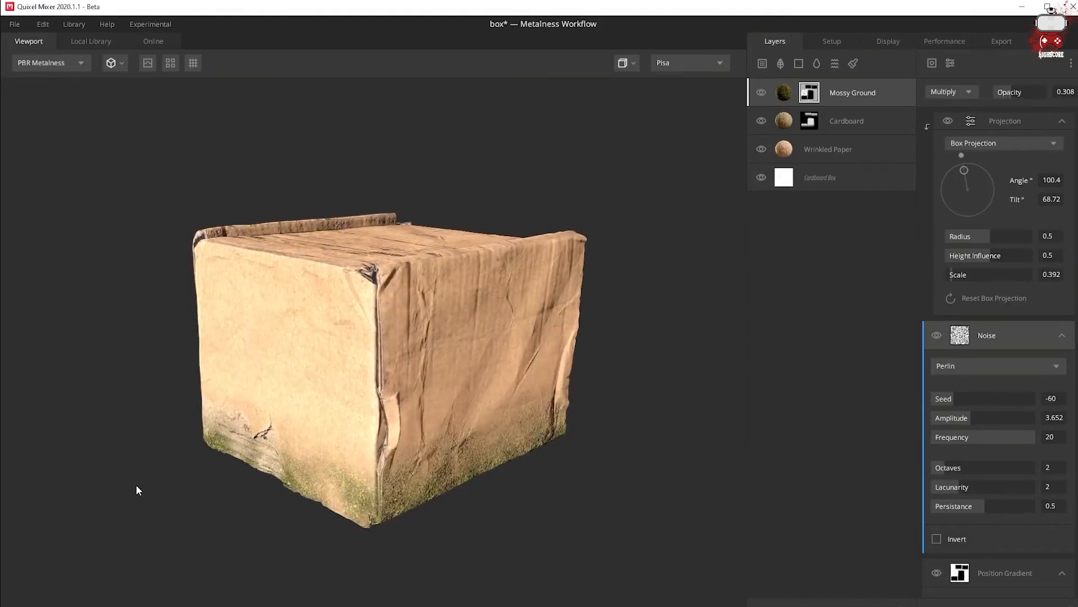
pyautogui.moveTo(1012, 91); pyautogui.dragTo(975, 94)
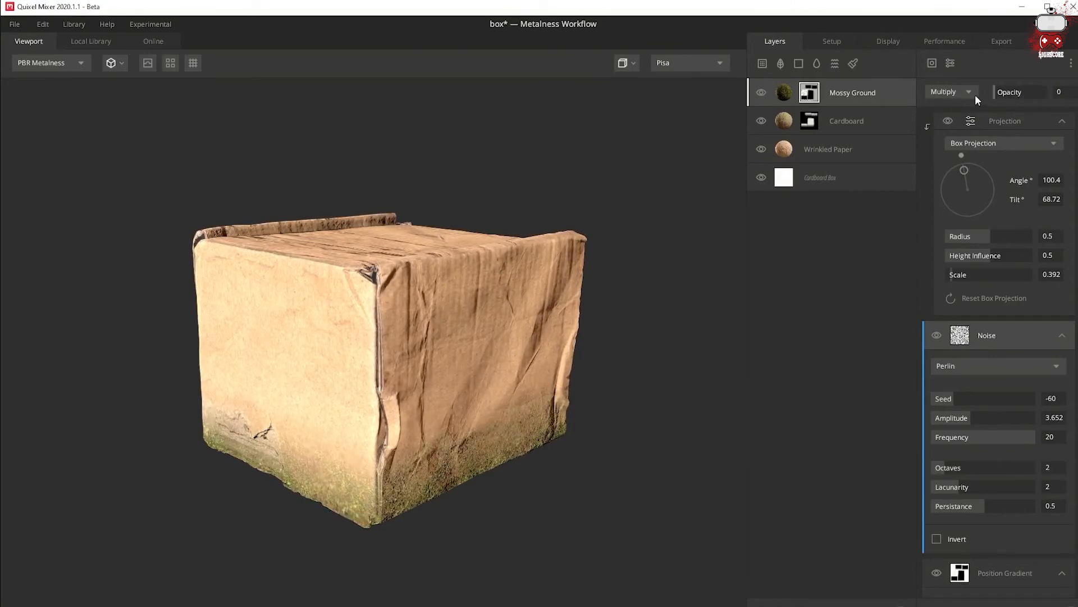
# Step: Add a solid layer above the Mossy Ground layer
pyautogui.click(831, 150)
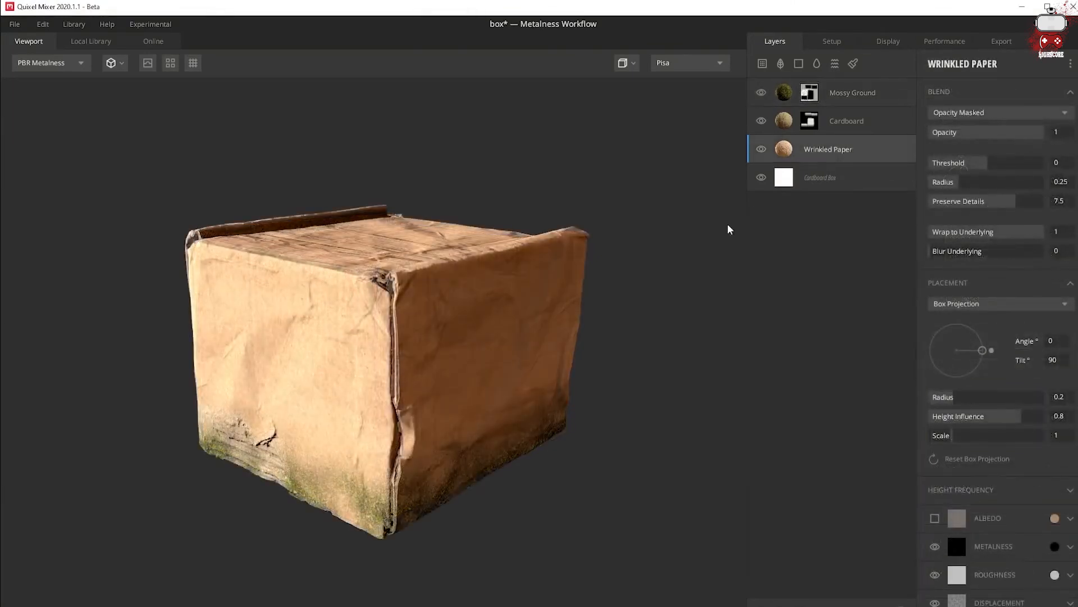
pyautogui.click(848, 92)
pyautogui.click(799, 63)
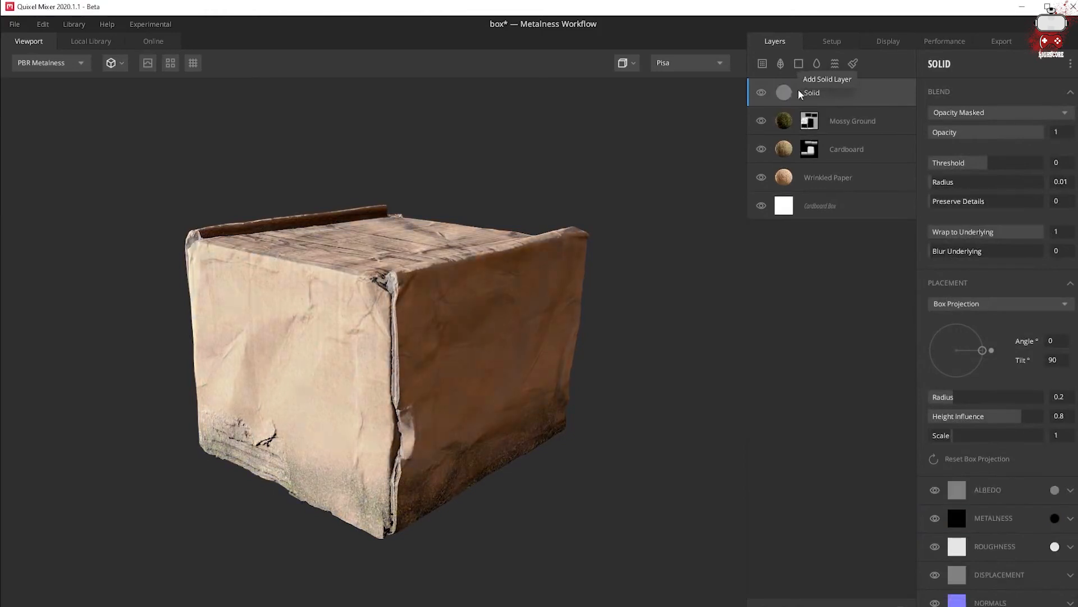
# Step: Turn off the Solid layer's metalness, displacement, normals and occlusion channels, and set its albedo blend mode to Multiply
pyautogui.click(935, 490)
pyautogui.click(935, 518)
pyautogui.scroll(-1, 949, 533)
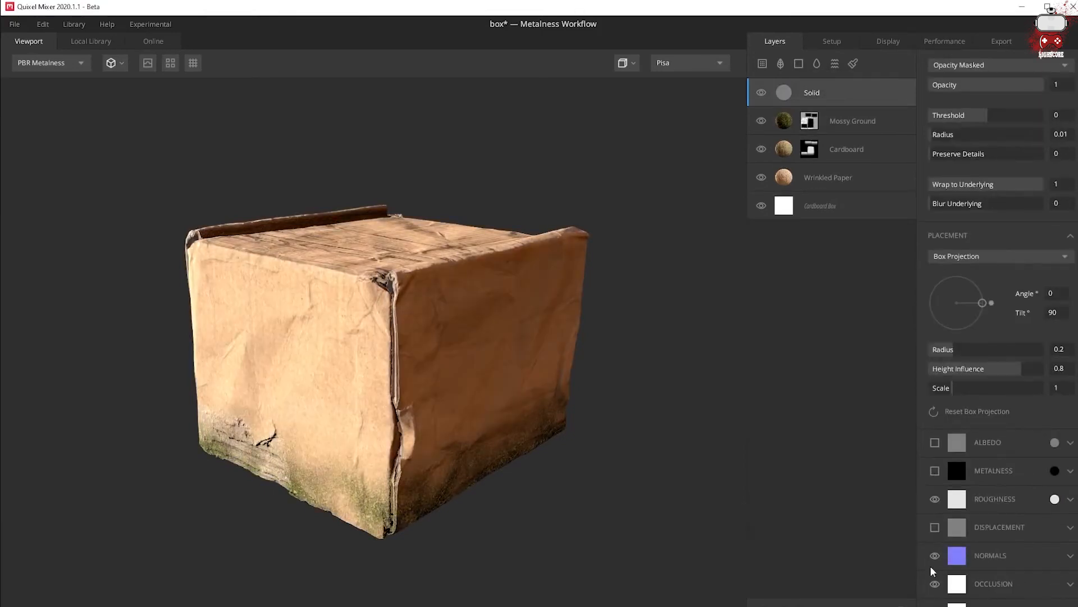
pyautogui.click(1008, 447)
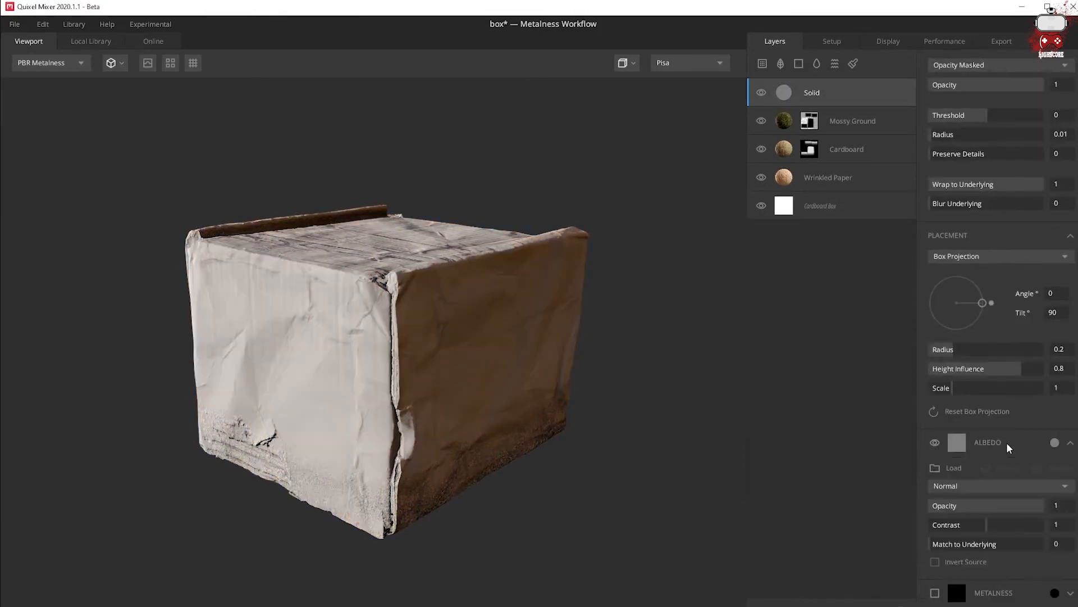
pyautogui.click(976, 492)
pyautogui.click(966, 369)
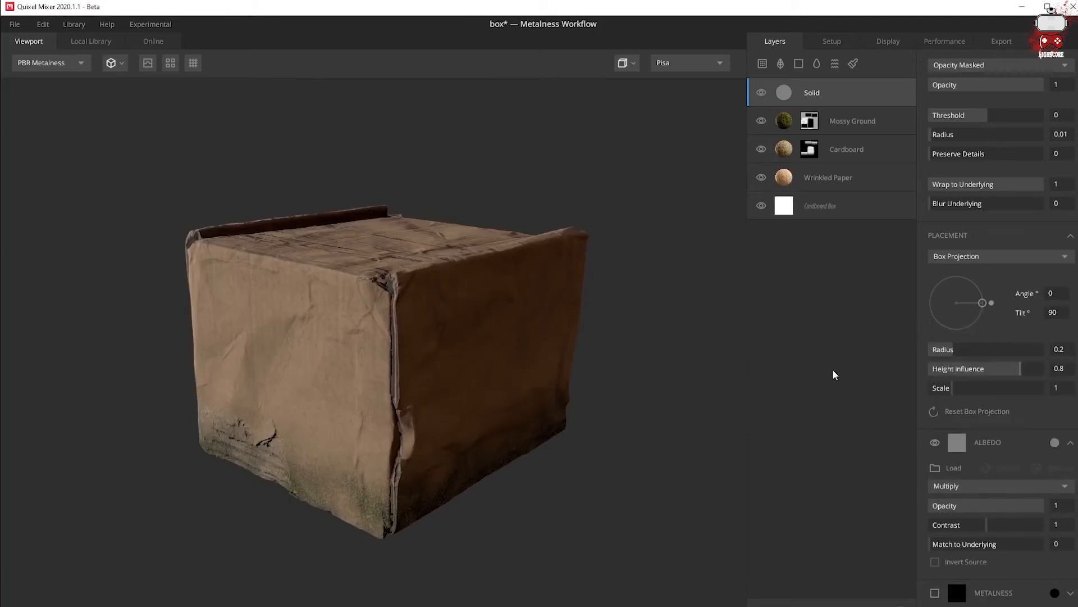
# Step: Set the Solid layer's albedo colour to dark brown 38312B and its albedo opacity to about 0.443
pyautogui.click(1054, 444)
pyautogui.moveTo(450, 344); pyautogui.dragTo(417, 374)
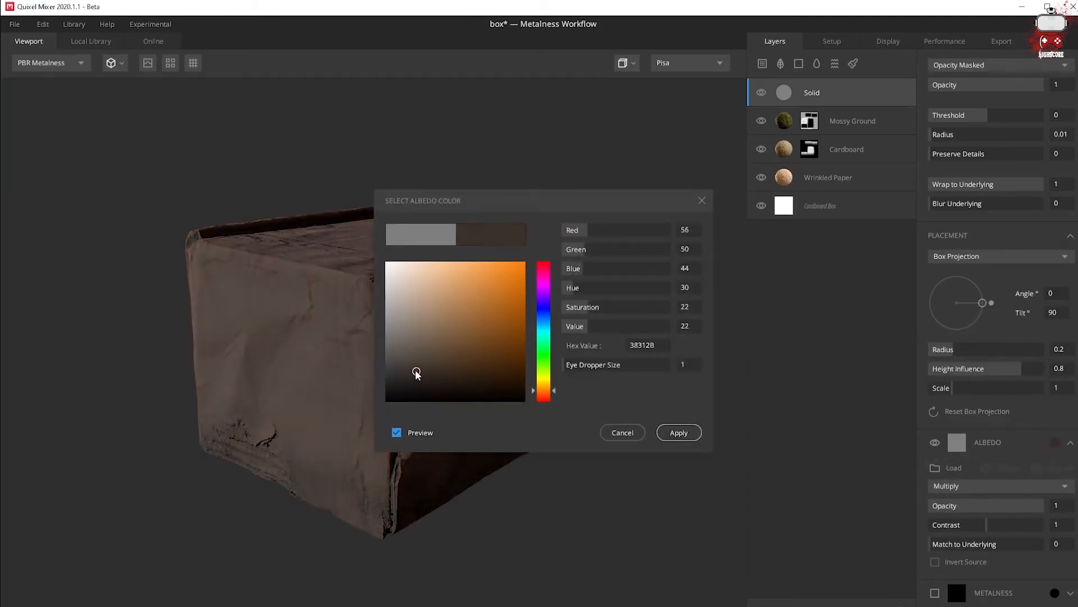
pyautogui.click(678, 433)
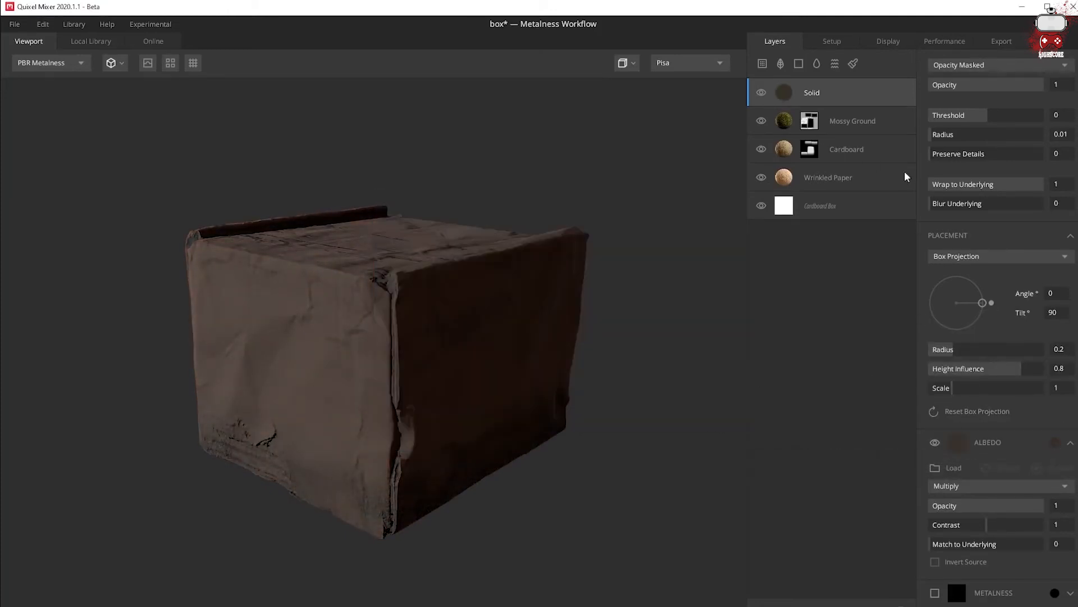
pyautogui.moveTo(1031, 510); pyautogui.dragTo(978, 510)
# Step: Set the Solid layer's roughness colour to dark grey, about 2A2A2A, for a glossy surface
pyautogui.scroll(-3, 1022, 518)
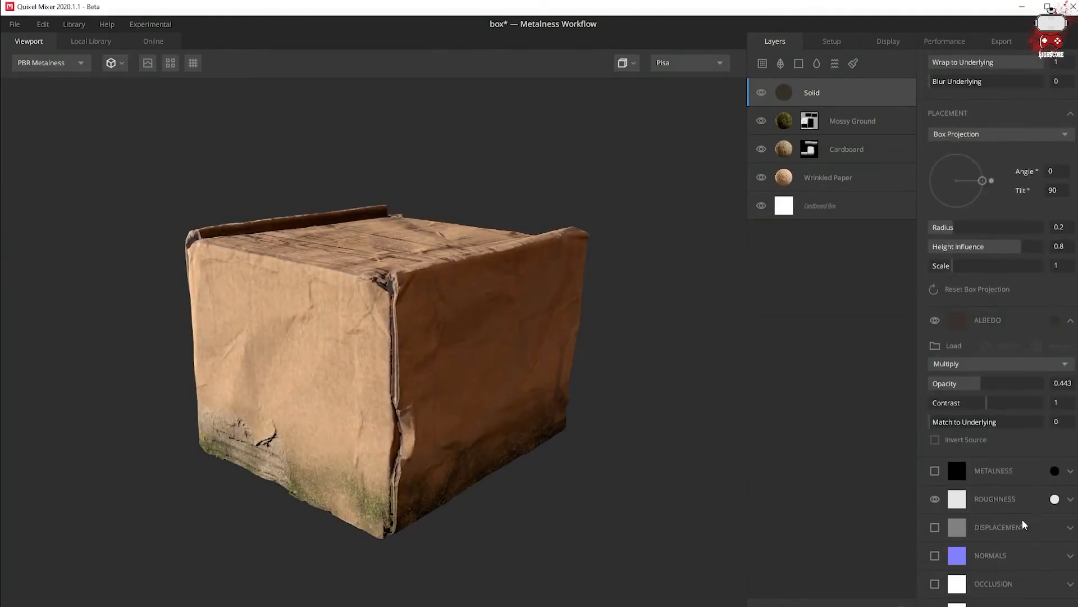
pyautogui.click(1055, 498)
pyautogui.moveTo(393, 348); pyautogui.dragTo(353, 375)
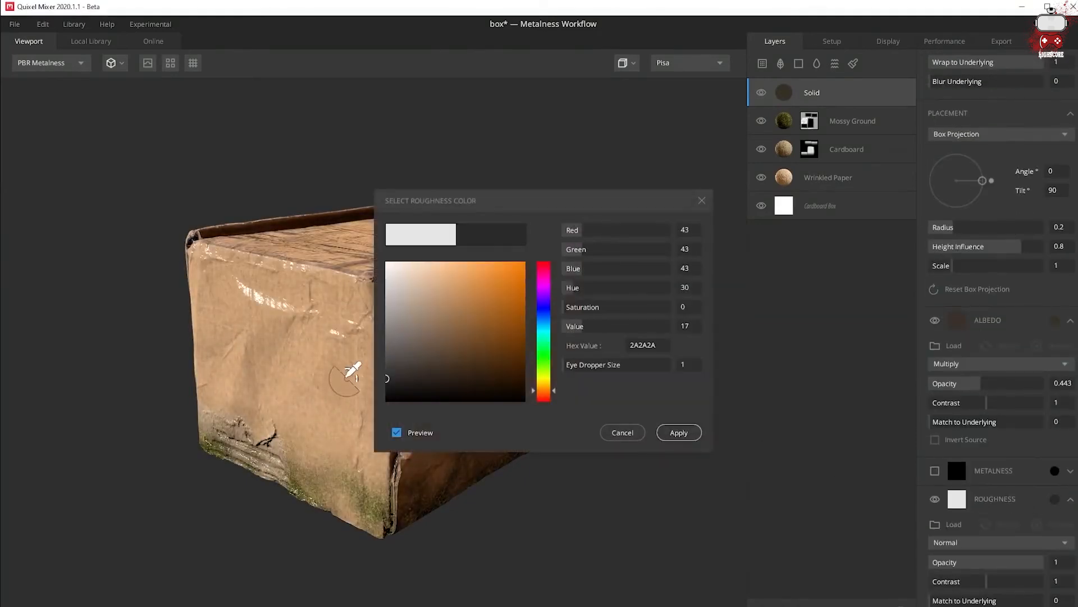
pyautogui.click(679, 433)
pyautogui.keyDown('shift'); pyautogui.moveTo(433, 416); pyautogui.dragTo(599, 345, button='right'); pyautogui.keyUp('shift')
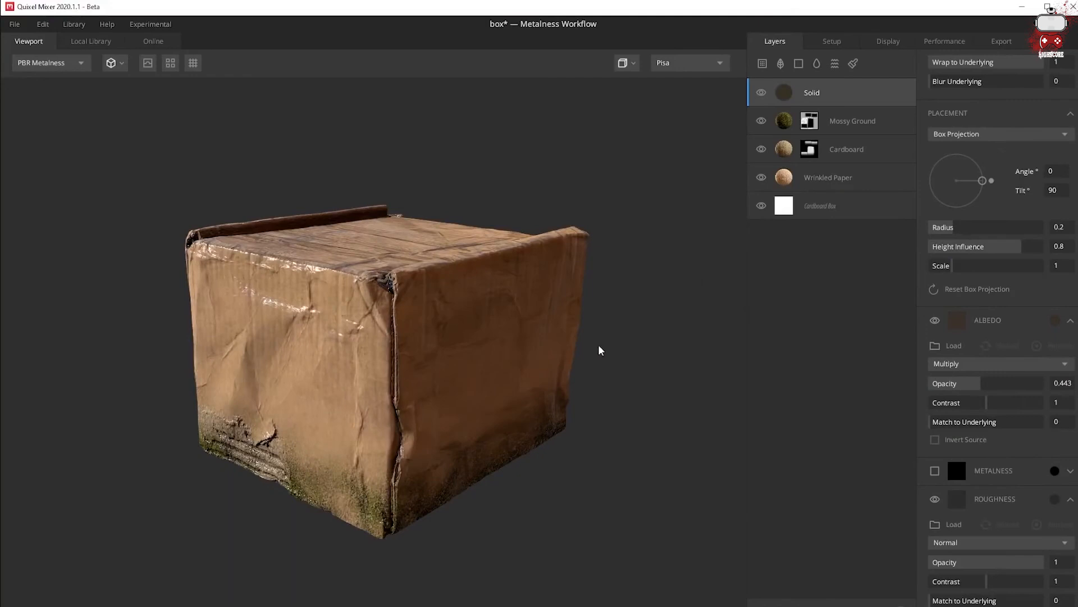
# Step: Add a mask with an inverted Position Gradient to the Solid layer, setting its range to about 0.048 to 0.73 in the layer mask view
pyautogui.rightClick(859, 88)
pyautogui.click(893, 181)
pyautogui.click(932, 63)
pyautogui.click(951, 182)
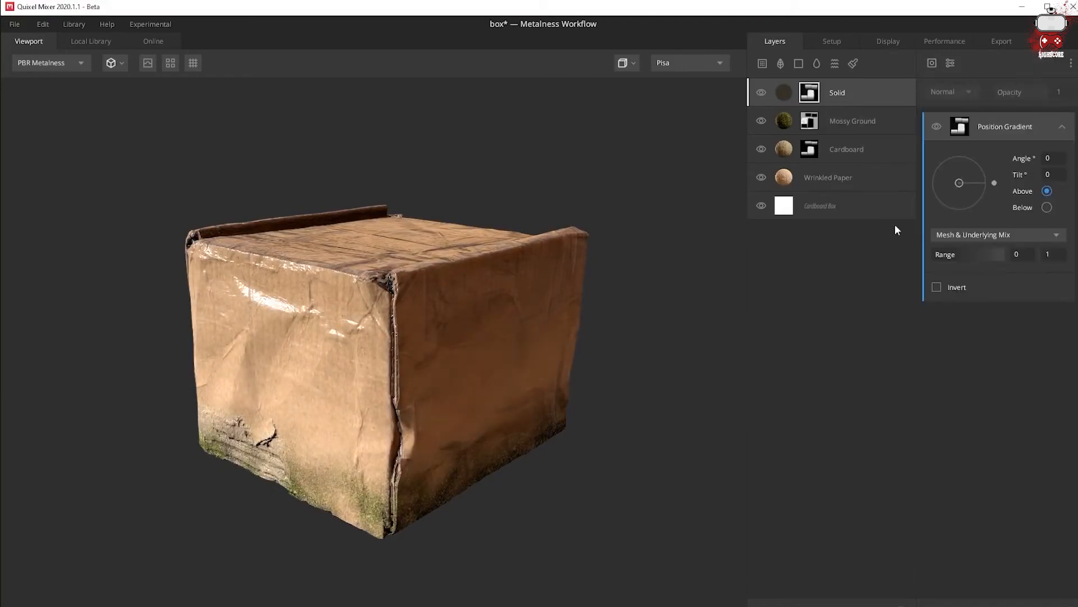
pyautogui.click(937, 287)
pyautogui.press('m')
pyautogui.moveTo(1002, 255); pyautogui.dragTo(936, 256)
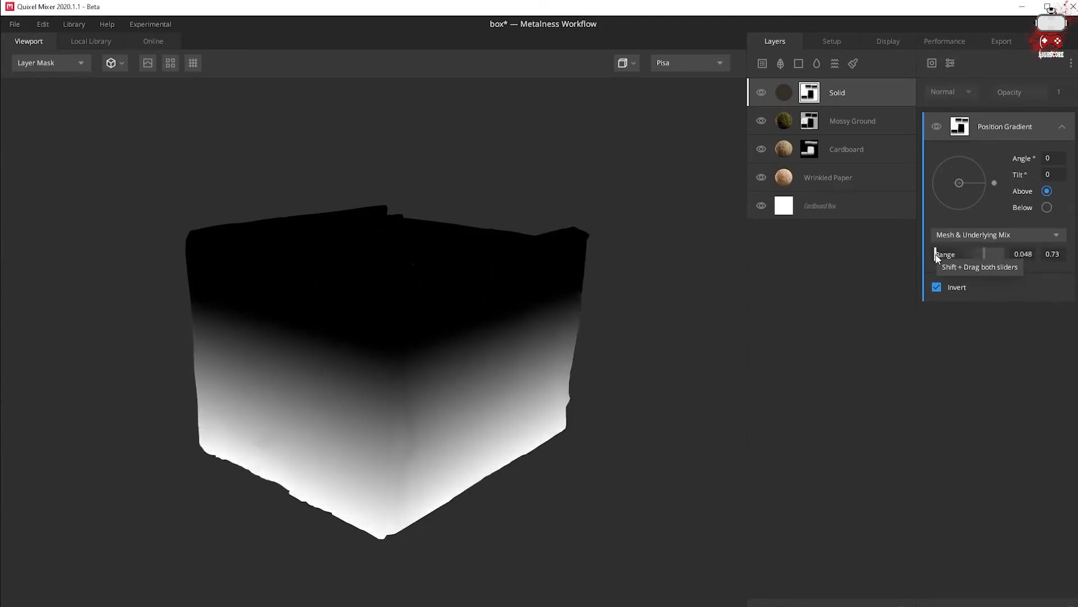
pyautogui.press('m')
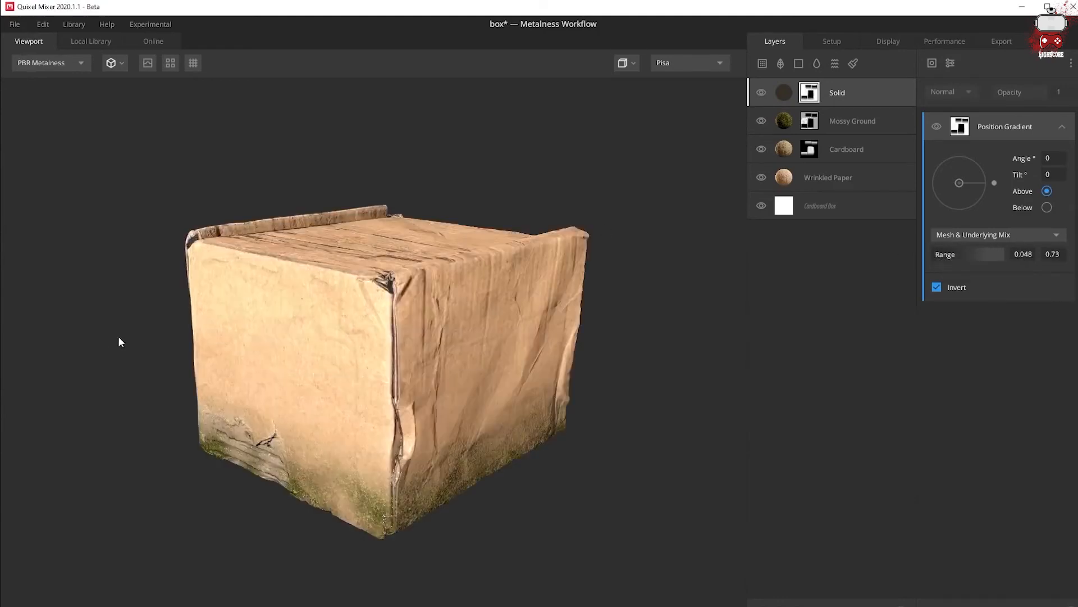
# Step: Raise the Solid layer's albedo opacity to about 0.721 and change its albedo blend mode to Overlay
pyautogui.click(798, 94)
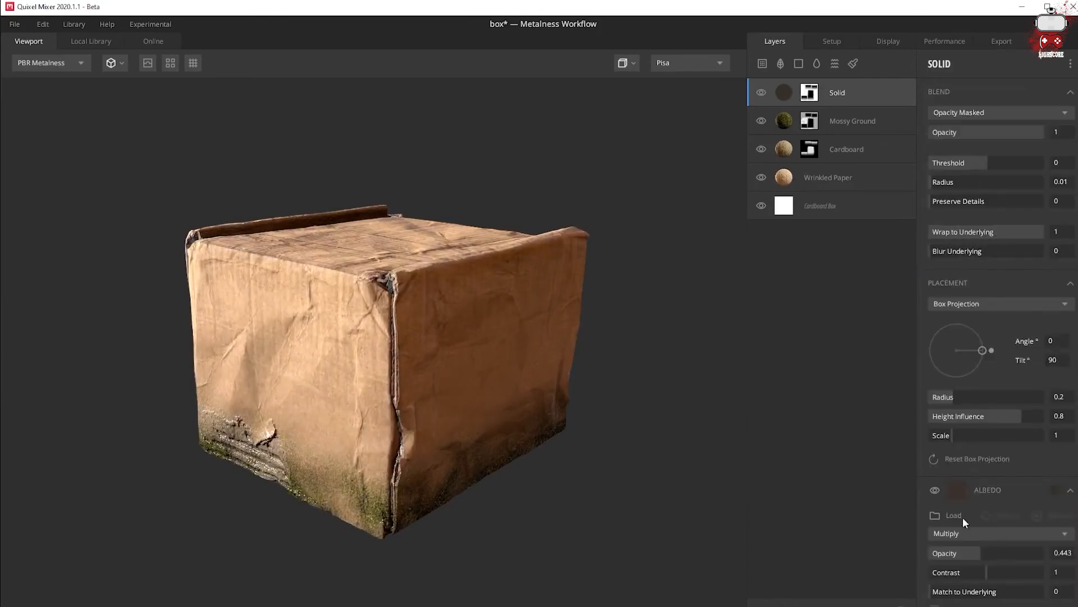
pyautogui.moveTo(980, 552); pyautogui.dragTo(1012, 537)
pyautogui.click(972, 301)
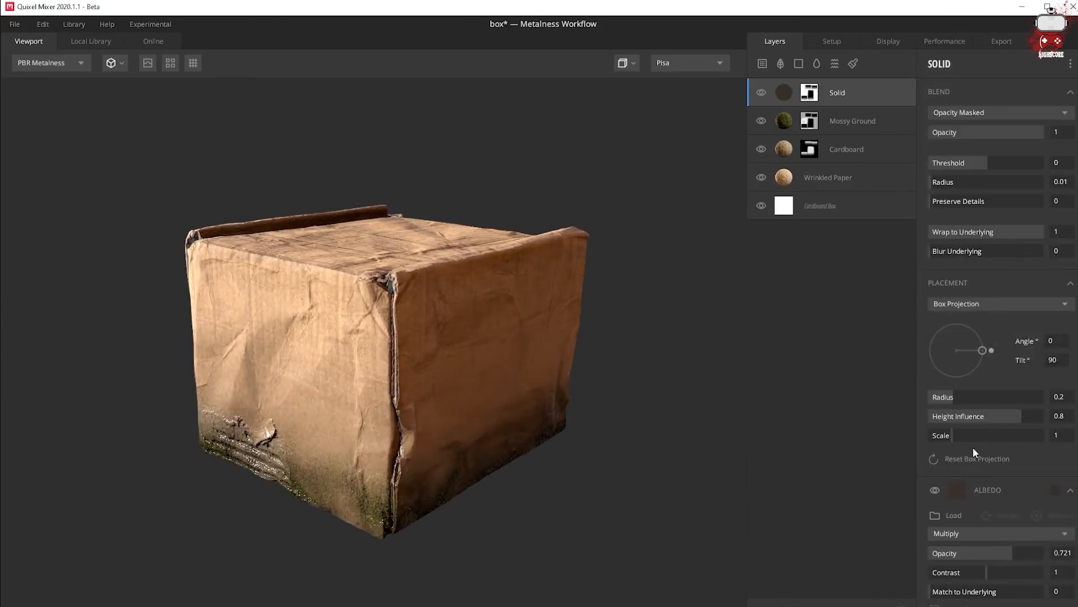
pyautogui.click(973, 534)
pyautogui.click(970, 520)
pyautogui.moveTo(586, 376); pyautogui.dragTo(572, 360)
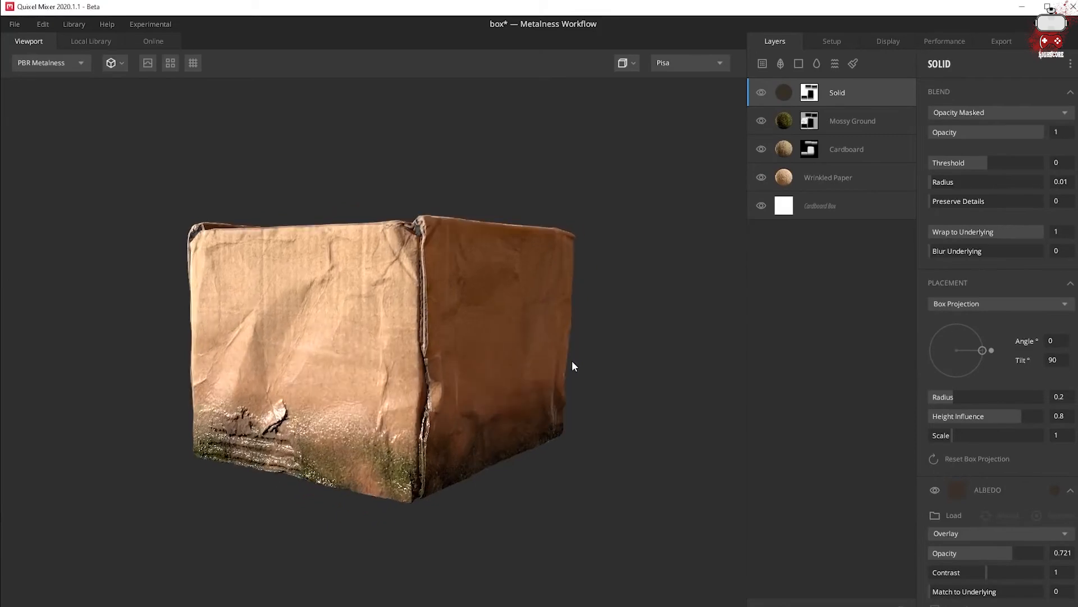
# Step: Compare the box with the Solid layer hidden and shown, and examine its mask around the box
pyautogui.press('c')
pyautogui.click(761, 93)
pyautogui.click(761, 92)
pyautogui.moveTo(657, 236); pyautogui.dragTo(622, 290)
pyautogui.press('m')
pyautogui.keyDown('shift'); pyautogui.moveTo(622, 290); pyautogui.dragTo(19, 404, button='right'); pyautogui.keyUp('shift')
pyautogui.scroll(3, 499, 440)
pyautogui.scroll(-5, 381, 373)
pyautogui.scroll(1, 380, 373)
# Step: Inspect the box's roughness, displacement and normals channels, and move the Solid layer below Mossy Ground
pyautogui.press('r')
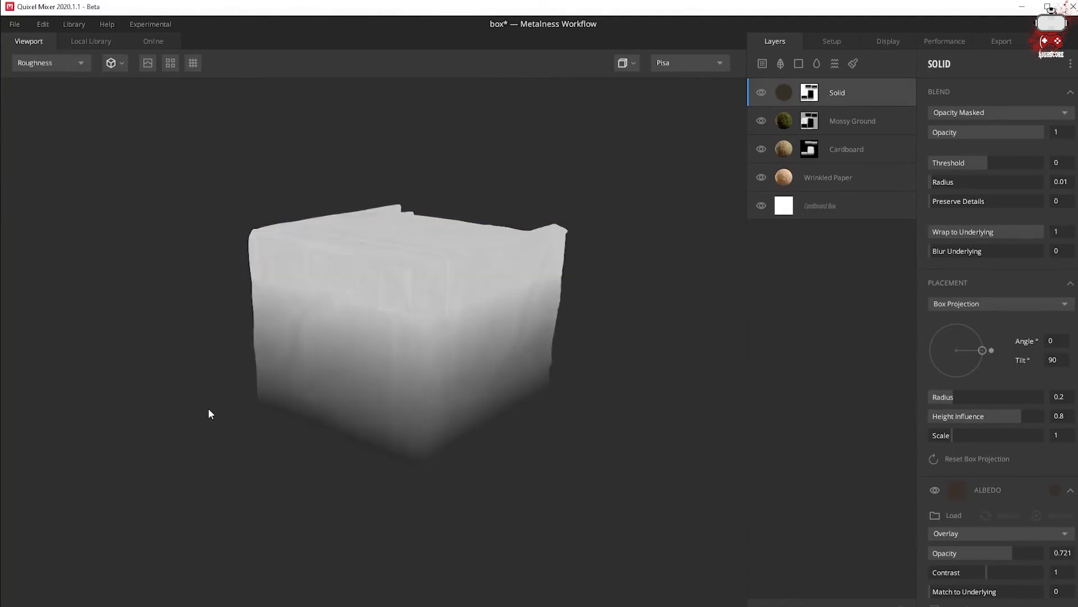
pyautogui.press('d')
pyautogui.press('u')
pyautogui.press('n')
pyautogui.press('r')
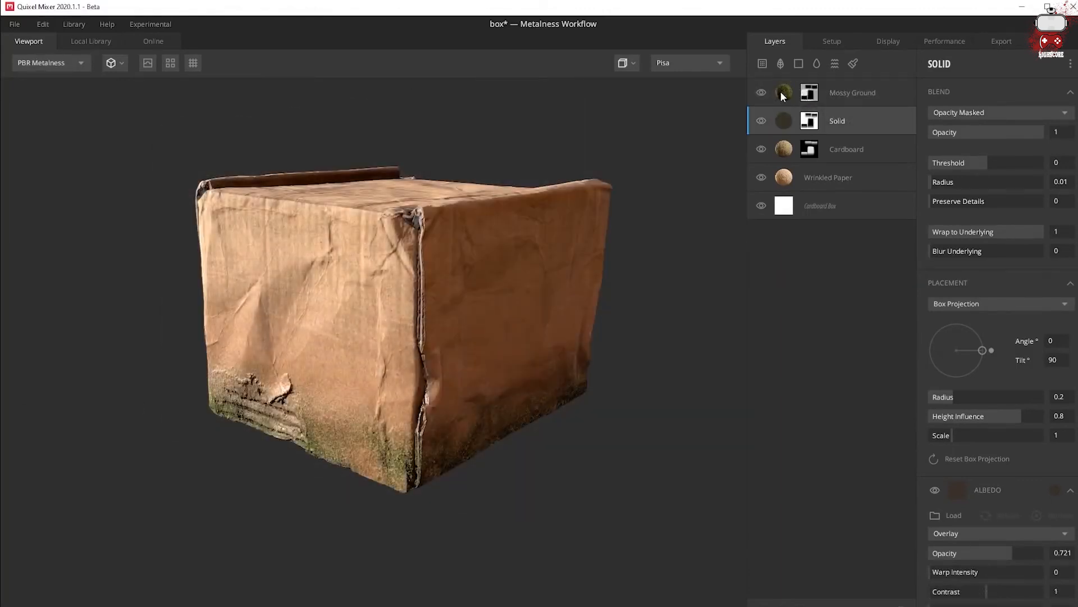
# Step: Darken the Mossy Ground layer's roughness colour to a mid grey
pyautogui.click(852, 92)
pyautogui.scroll(-3, 1011, 393)
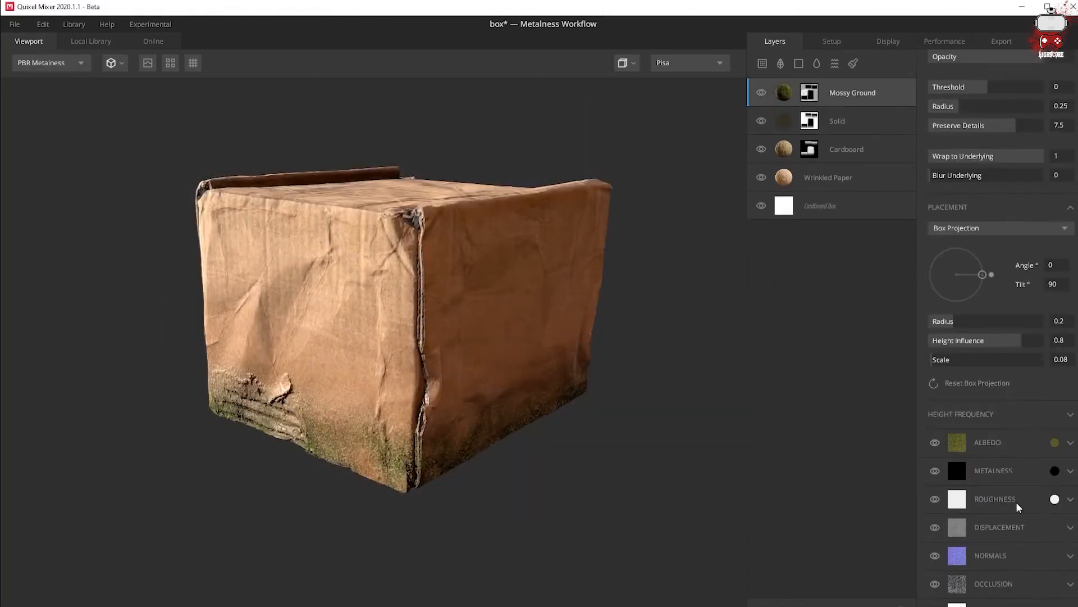
pyautogui.click(1009, 500)
pyautogui.click(1055, 499)
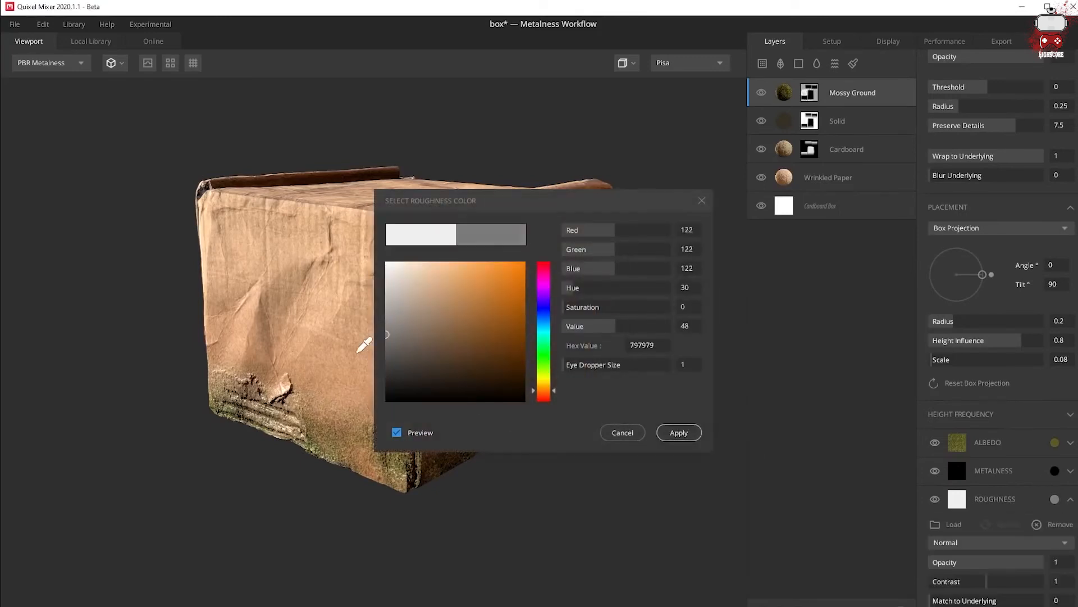
pyautogui.click(678, 433)
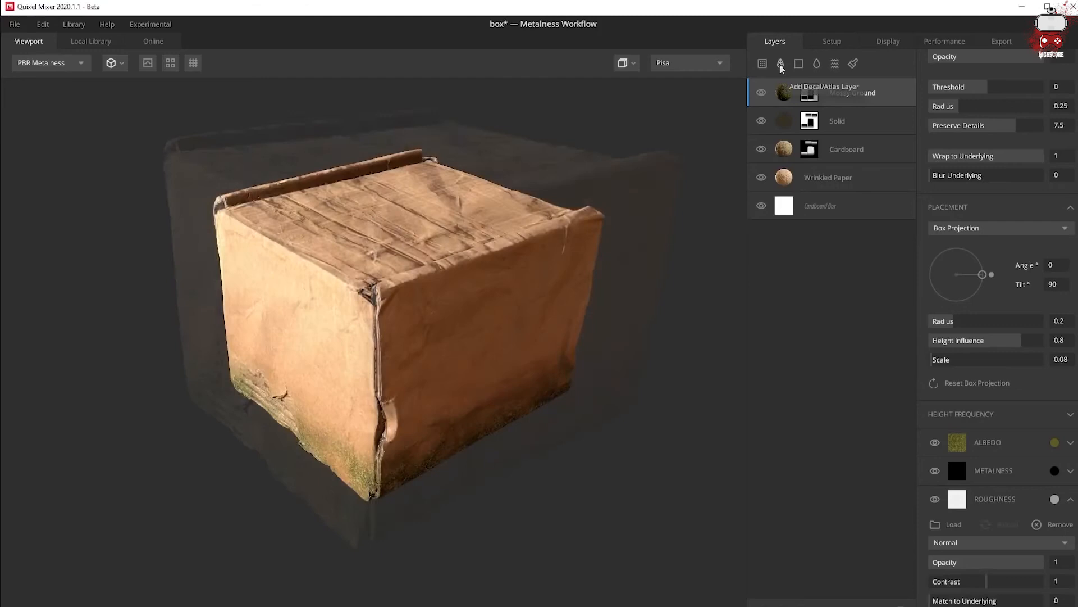
# Step: Browse the local atlas and decal assets and add Tape Patch as a decal layer above Mossy Ground
pyautogui.click(781, 63)
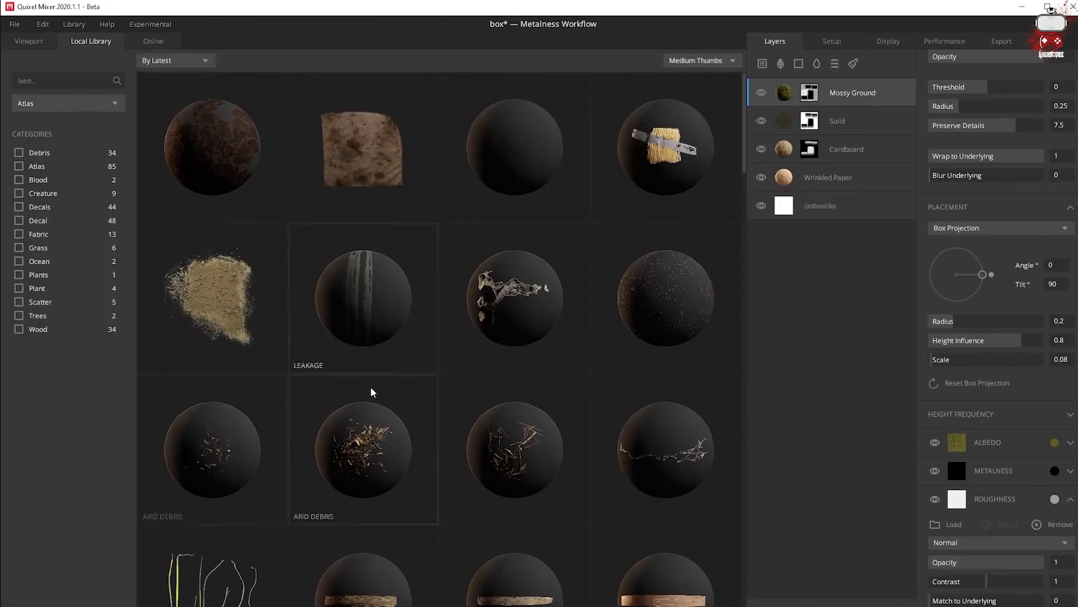
pyautogui.scroll(-5, 393, 386)
pyautogui.scroll(-3, 408, 382)
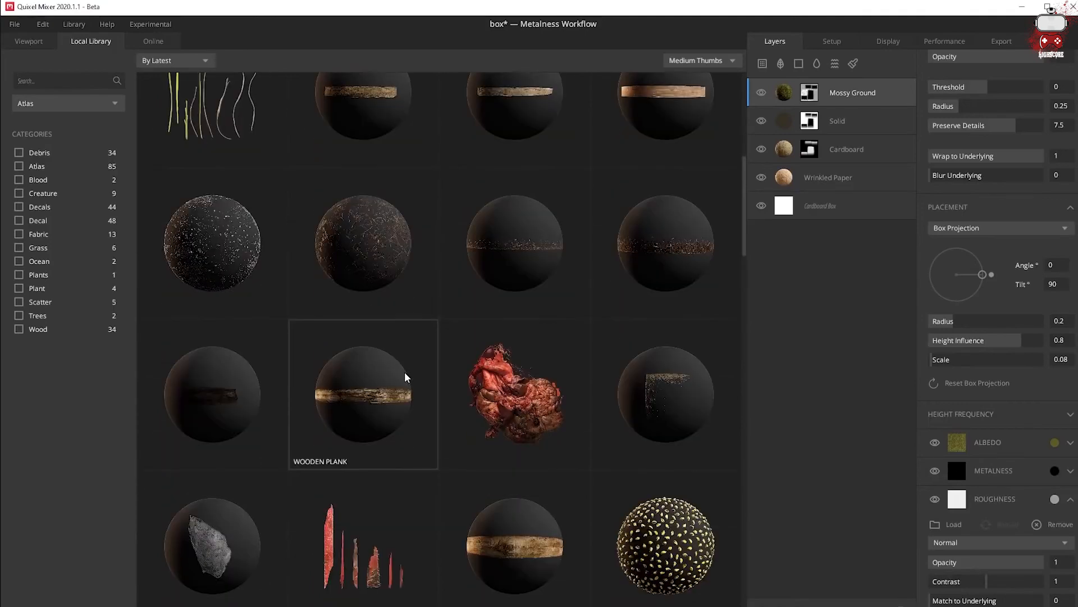
pyautogui.scroll(-3, 413, 371)
pyautogui.scroll(-4, 417, 369)
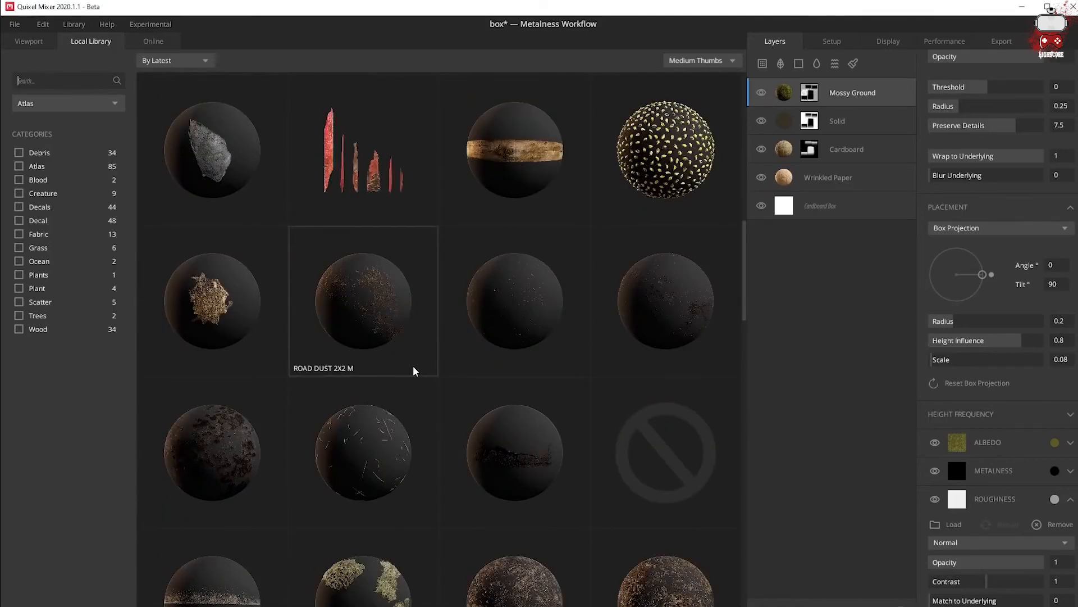
pyautogui.scroll(-6, 414, 371)
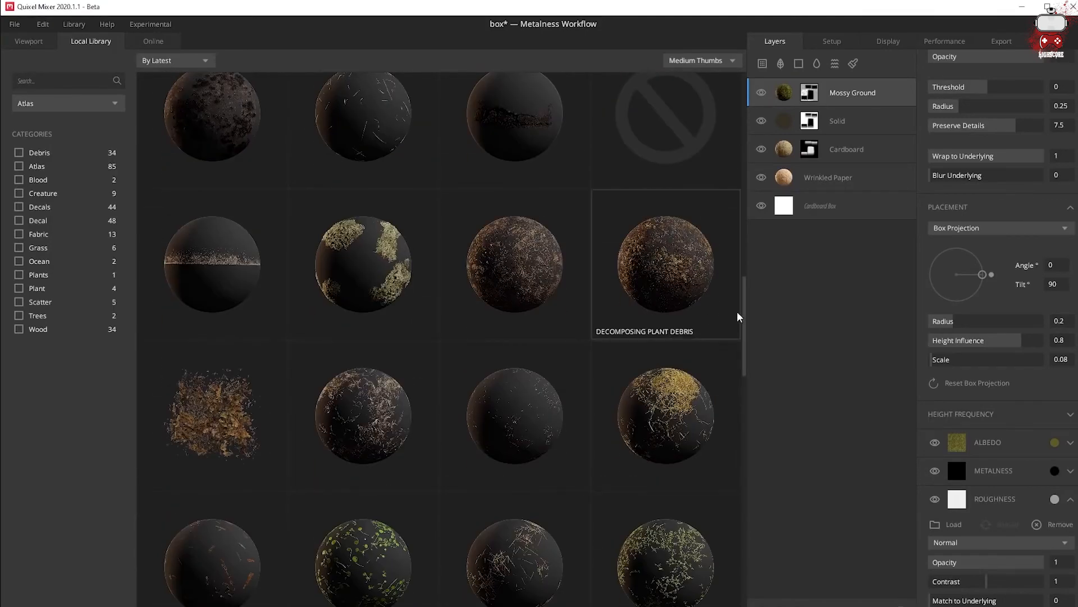
pyautogui.moveTo(744, 312); pyautogui.dragTo(747, 77)
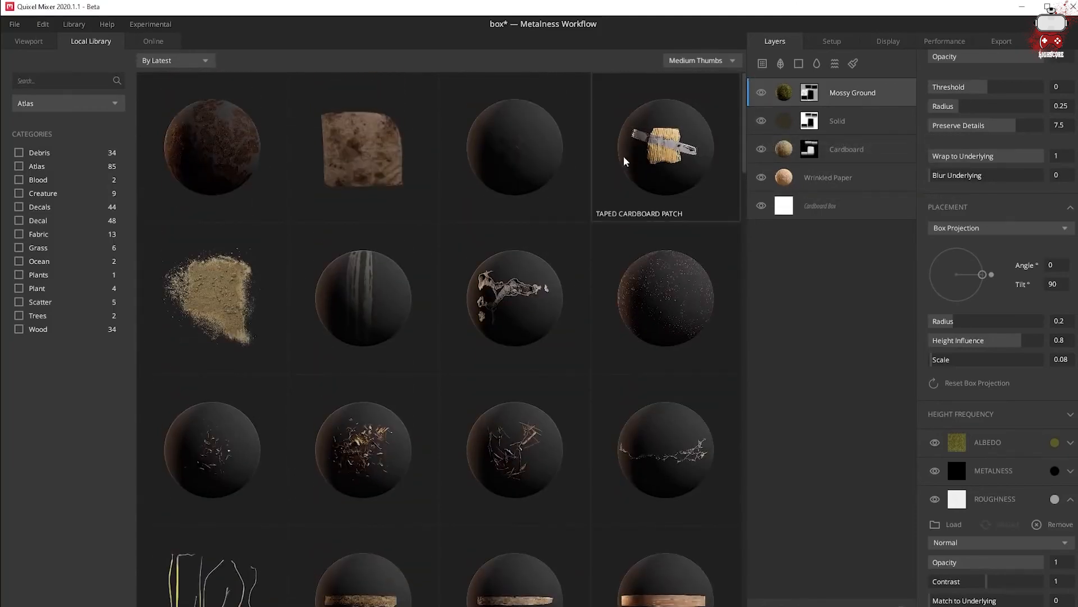
pyautogui.click(506, 159)
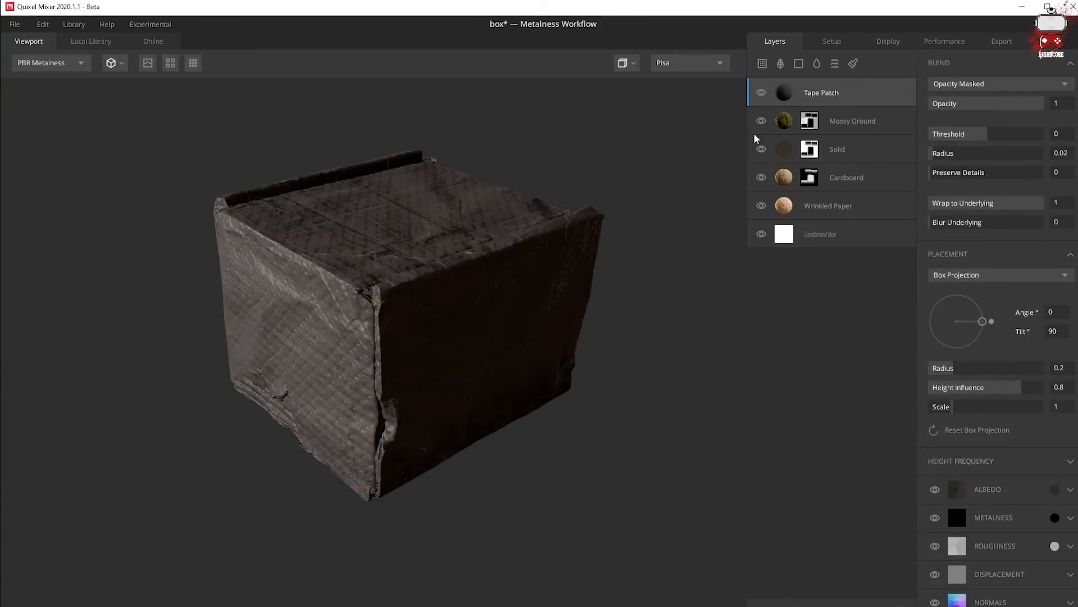
# Step: Switch the Tape Patch placement to Freeform and set its offset to about X 0.413 and Y 0.294
pyautogui.click(959, 278)
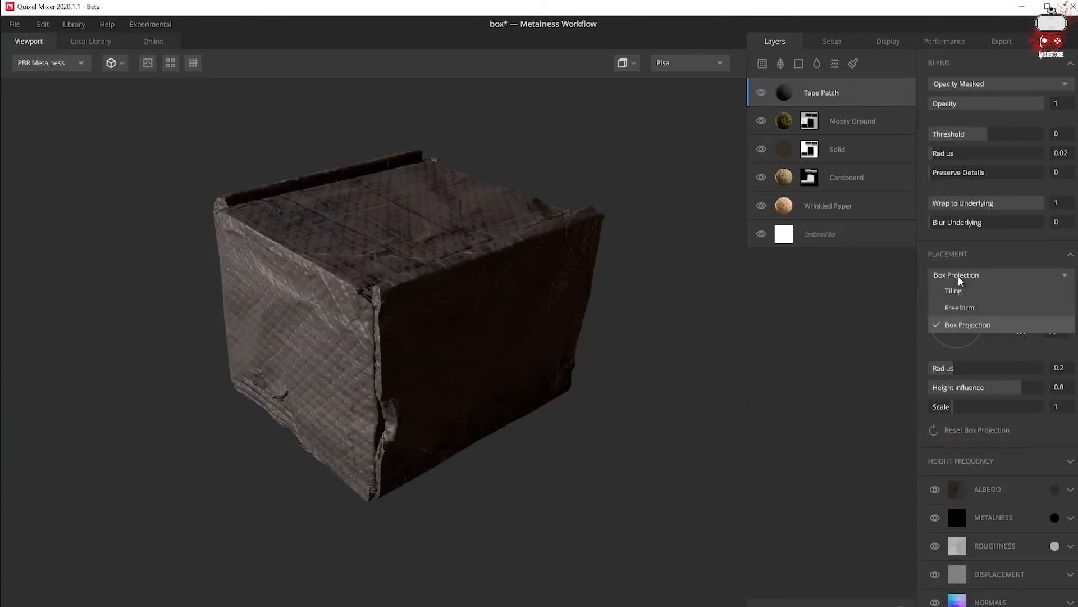
pyautogui.click(955, 307)
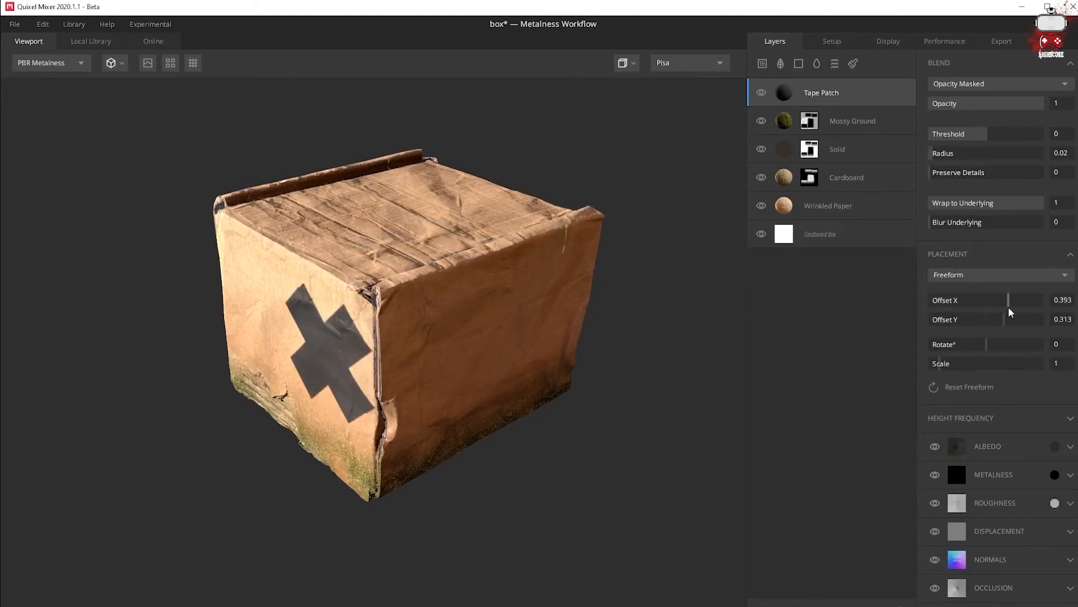
pyautogui.moveTo(1009, 308); pyautogui.dragTo(1005, 328)
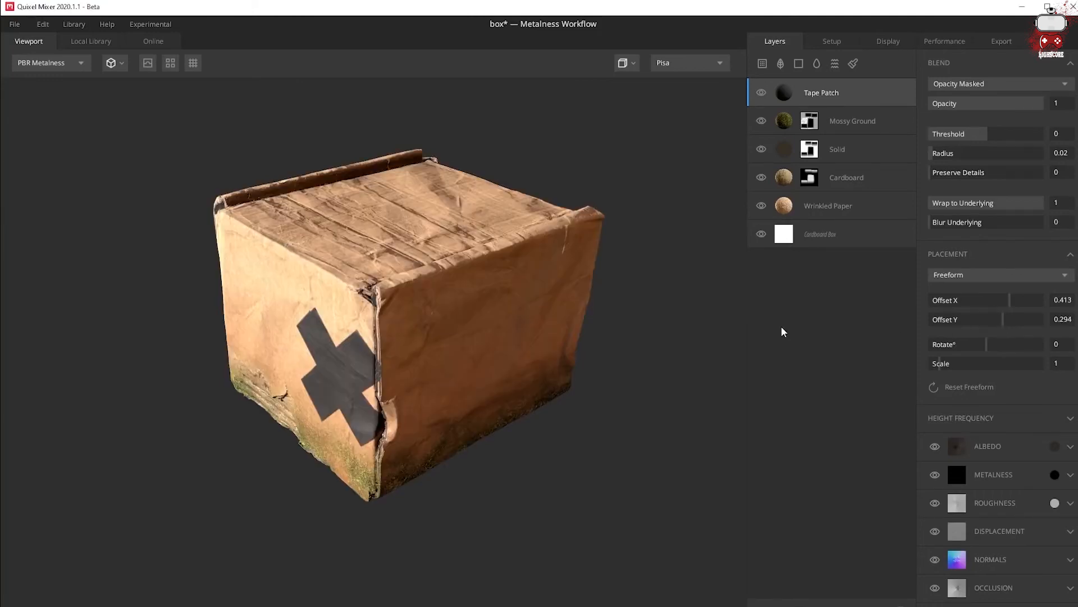
# Step: Add the Taped Cardboard Patch layer with Freeform placement and move it between the Cardboard and Wrinkled Paper layers
pyautogui.click(762, 63)
pyautogui.click(654, 159)
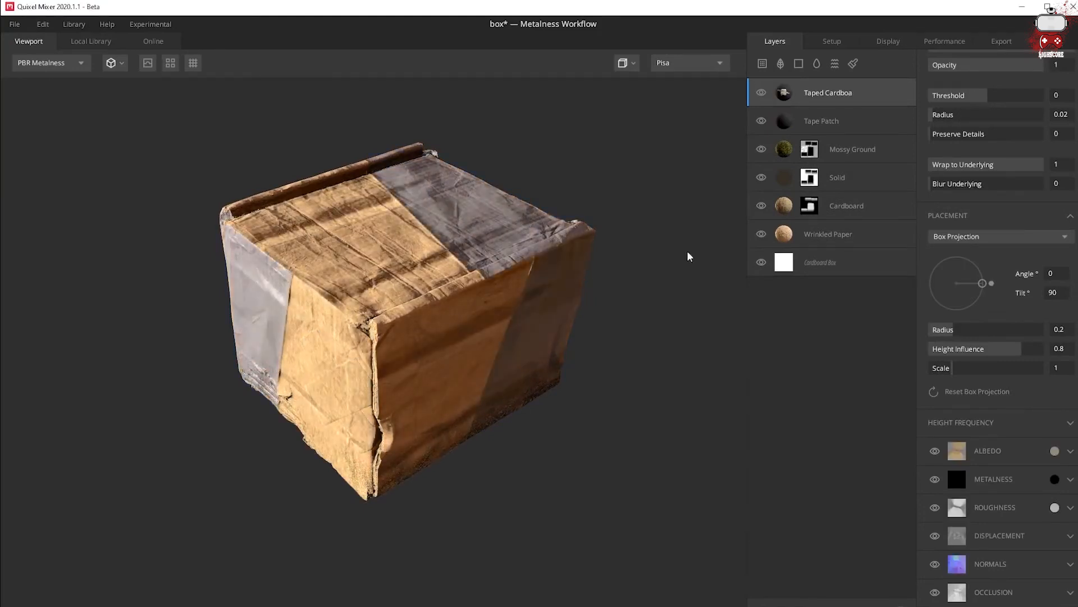
pyautogui.click(988, 236)
pyautogui.click(976, 262)
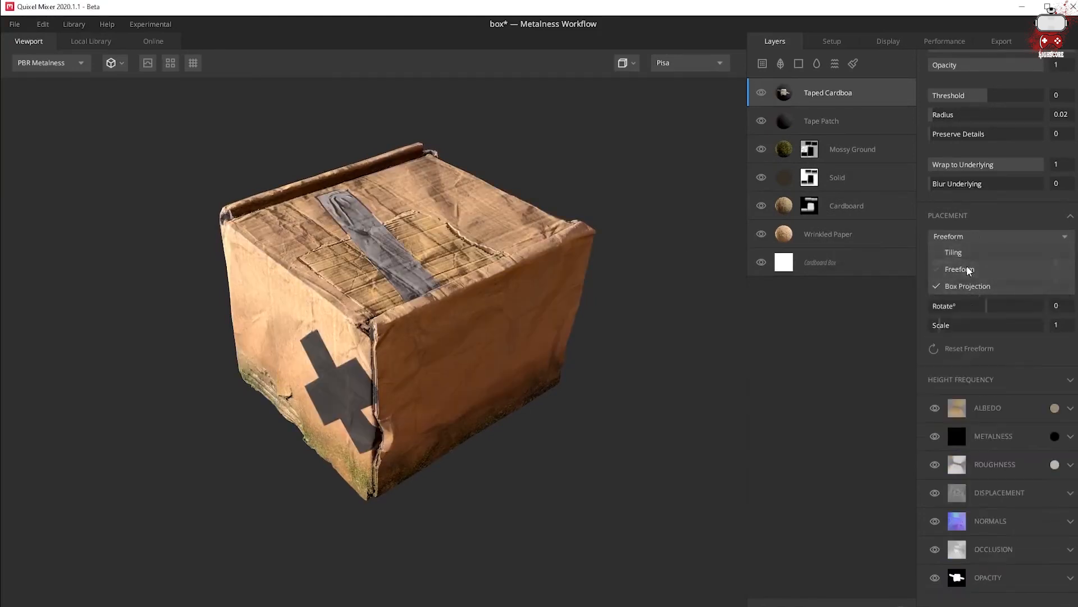
pyautogui.moveTo(987, 304); pyautogui.dragTo(991, 307)
pyautogui.moveTo(359, 329); pyautogui.dragTo(706, 274)
pyautogui.moveTo(404, 298); pyautogui.dragTo(359, 328)
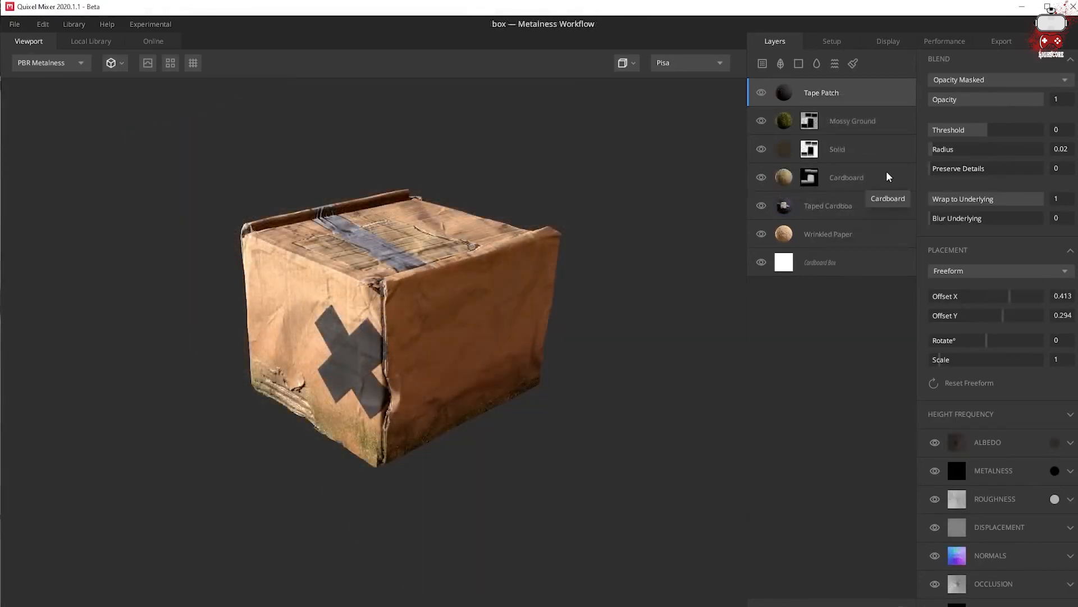
# Step: Duplicate the masked Solid layer and delete the mask from the copy
pyautogui.click(852, 158)
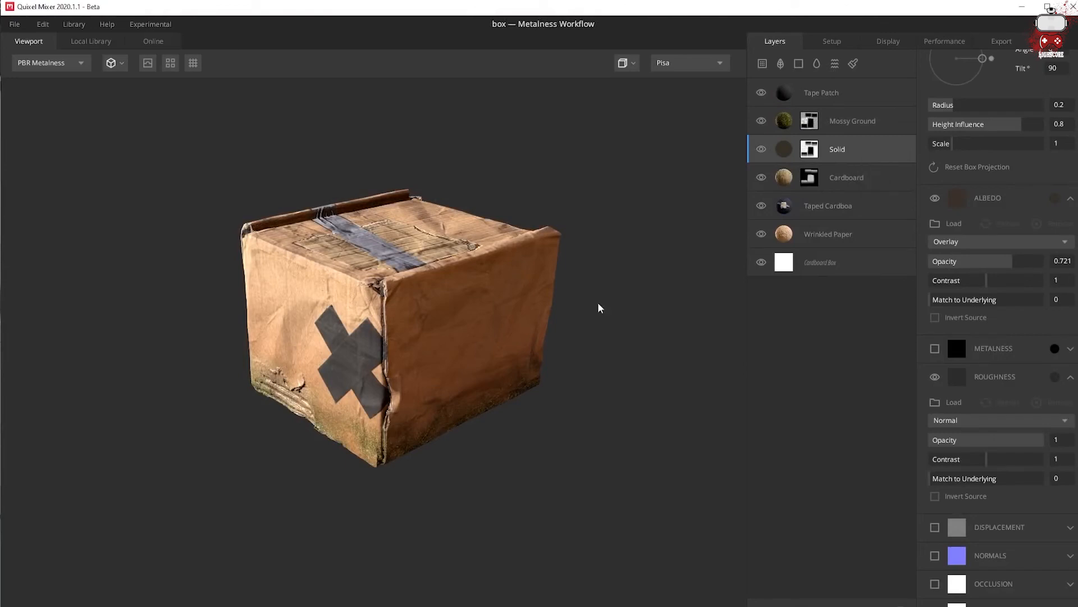
pyautogui.hotkey('ctrl', 'd')
pyautogui.click(811, 149)
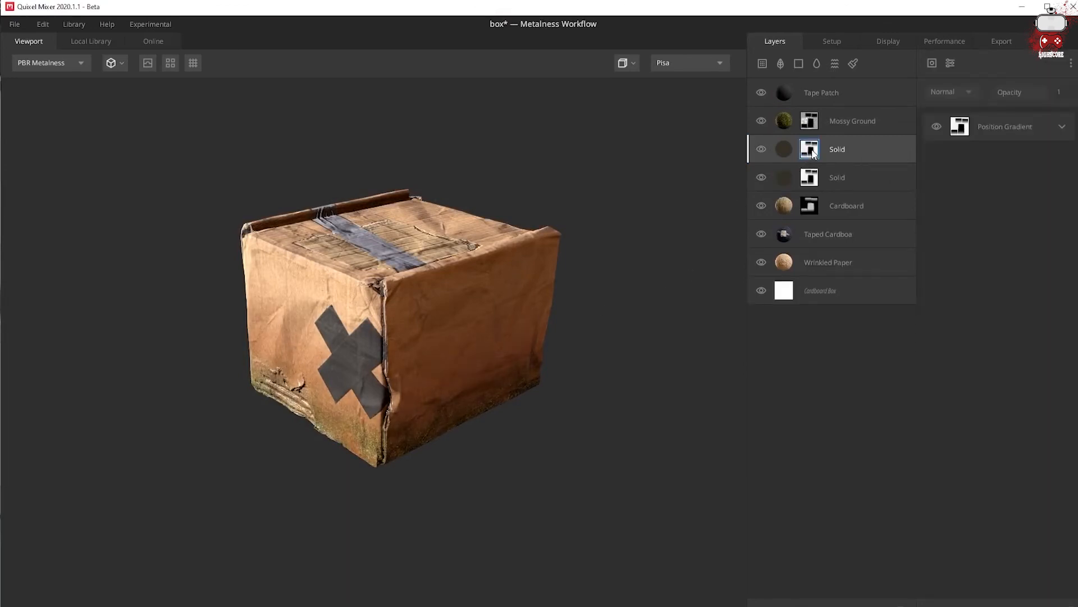
pyautogui.press('Delete')
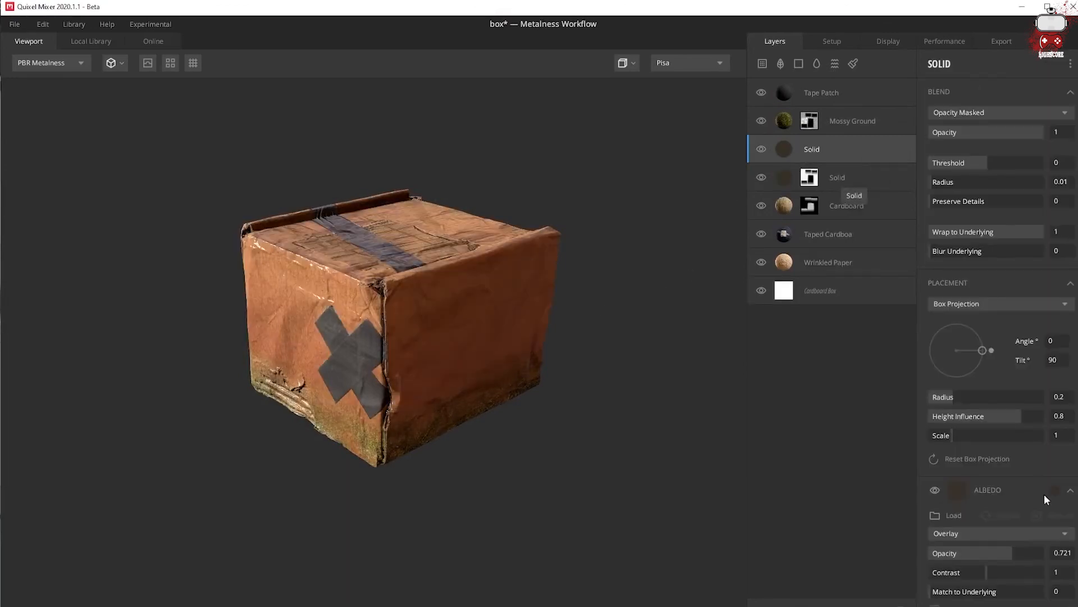
# Step: Set the albedo colour of the unmasked Solid layer to a neutral grey, about hex 656565
pyautogui.click(1054, 490)
pyautogui.moveTo(404, 317); pyautogui.dragTo(385, 350)
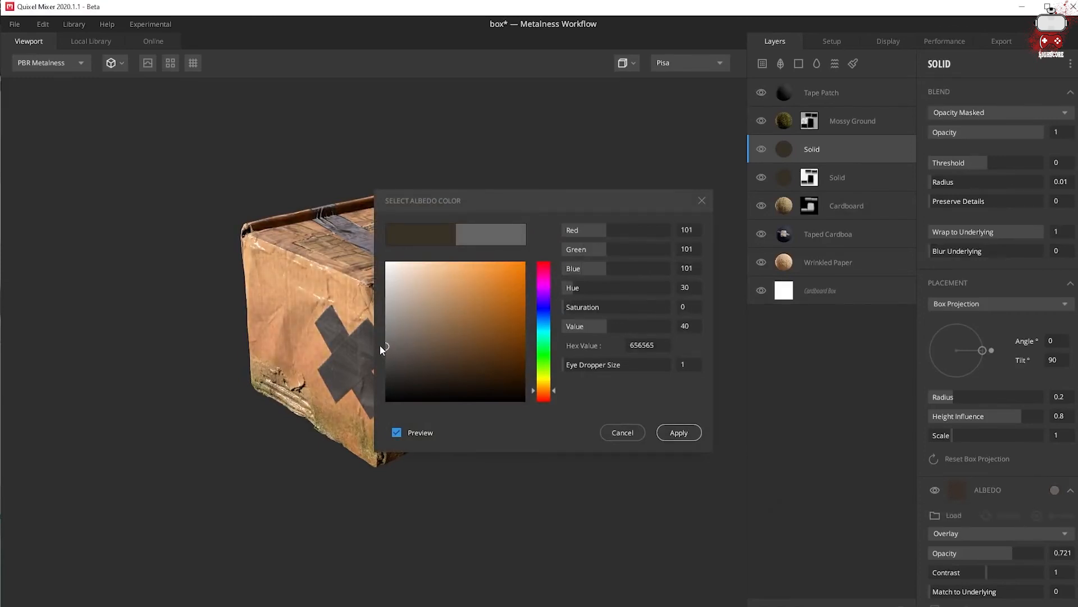
pyautogui.click(678, 432)
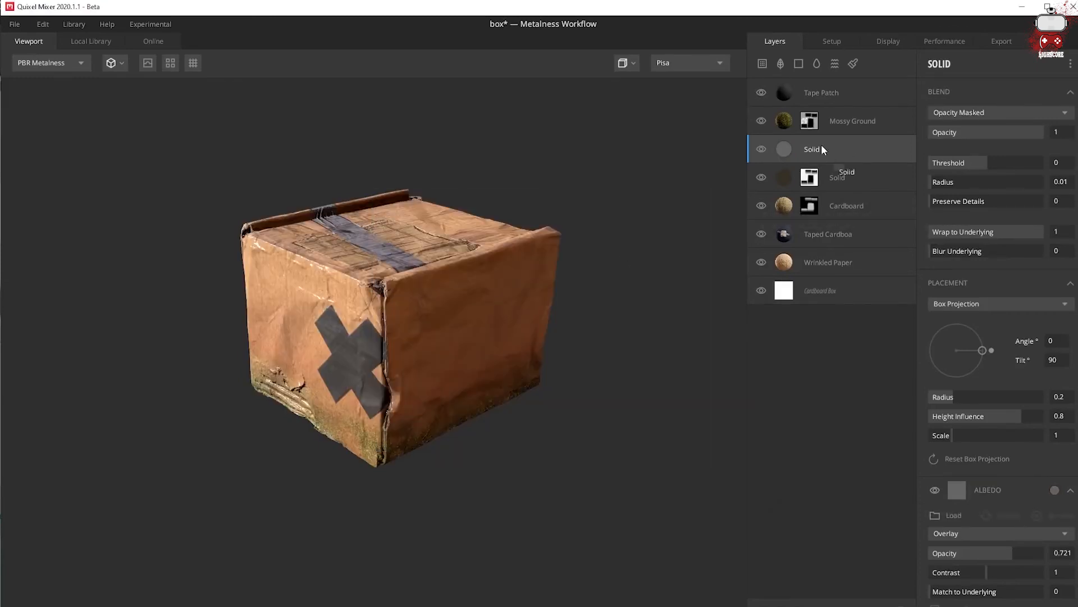
# Step: Add a mask stack to the upper Solid layer and put a Curvature component in it
pyautogui.rightClick(822, 147)
pyautogui.click(871, 240)
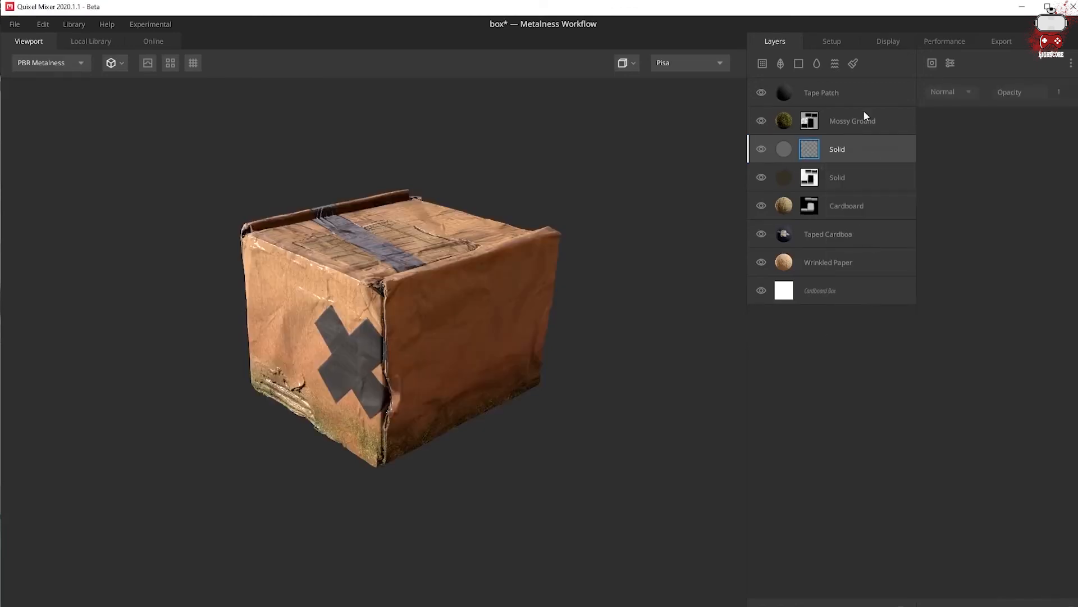
pyautogui.click(930, 61)
pyautogui.click(955, 163)
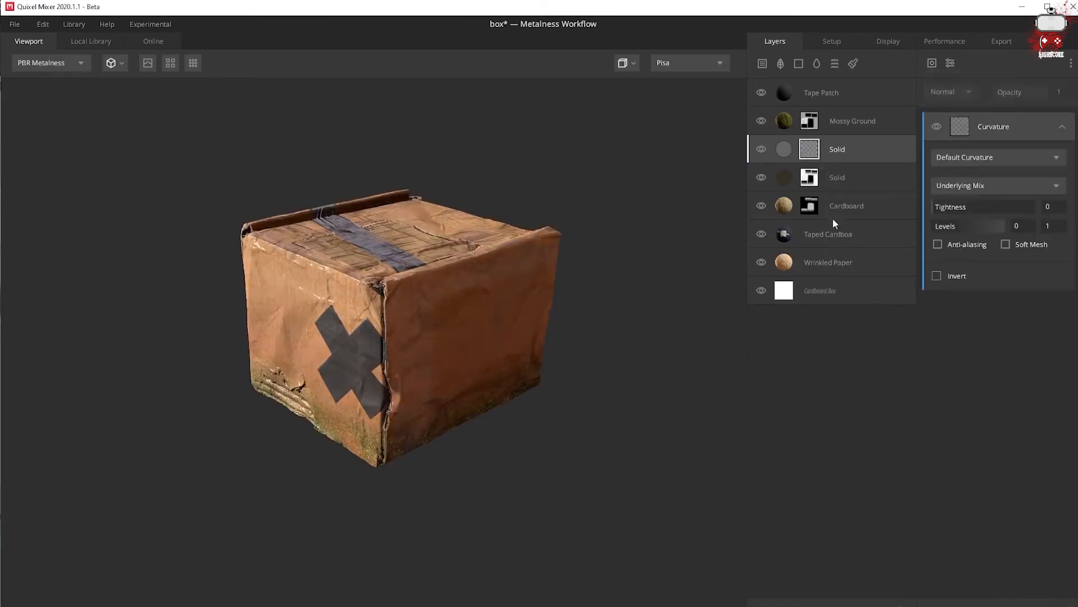
# Step: Adjust the Curvature mask levels to about 0.27 and 0.73, checking the layer mask and albedo views
pyautogui.press('m')
pyautogui.scroll(3, 548, 298)
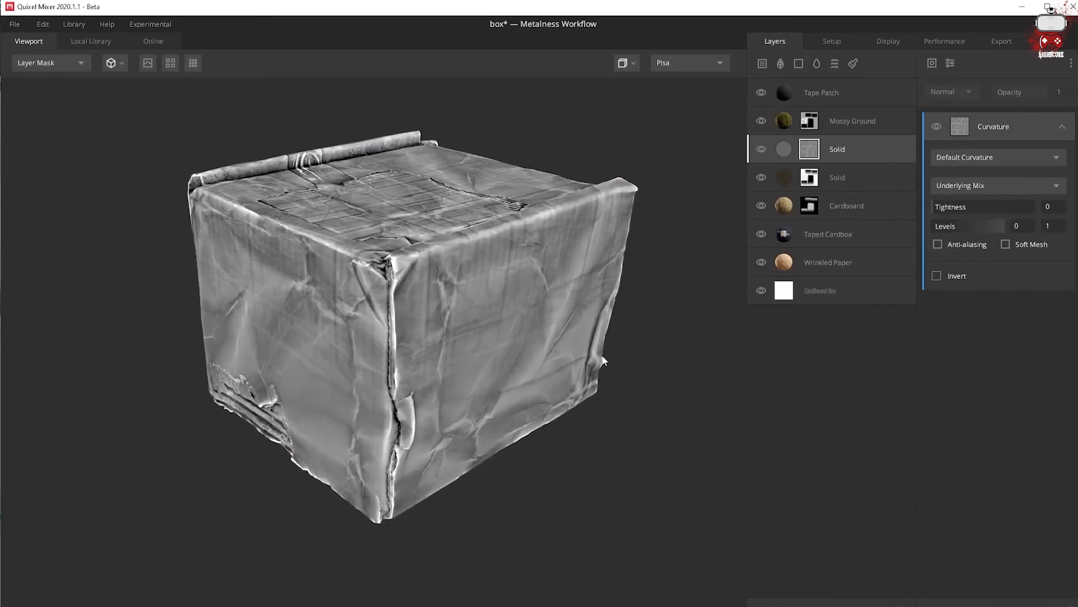
pyautogui.moveTo(951, 228); pyautogui.dragTo(993, 231)
pyautogui.press('m')
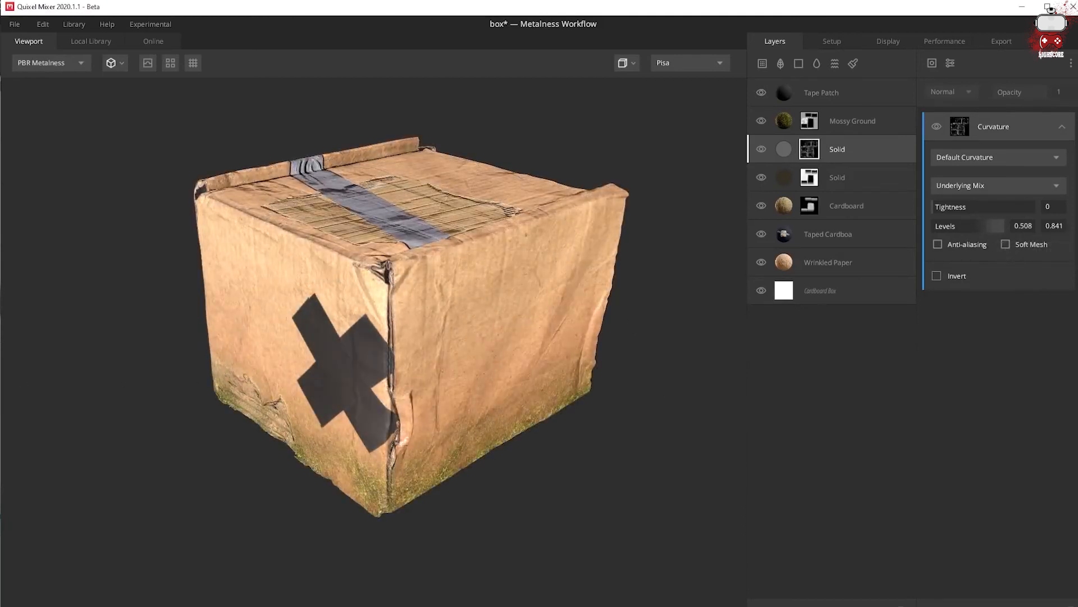
pyautogui.moveTo(354, 326); pyautogui.dragTo(434, 290)
pyautogui.press('c')
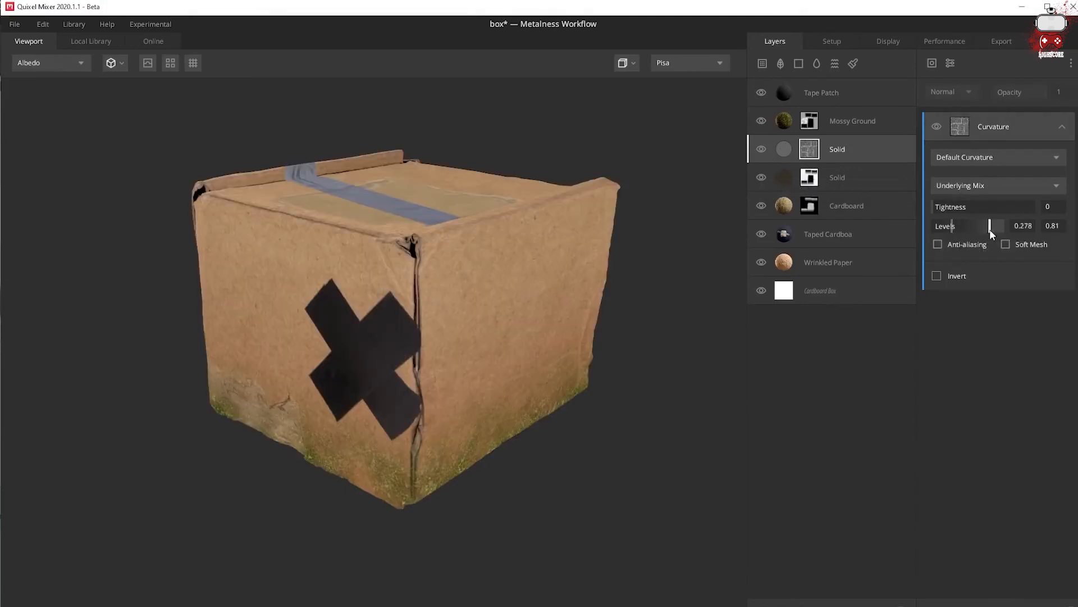
pyautogui.moveTo(990, 229); pyautogui.dragTo(989, 228)
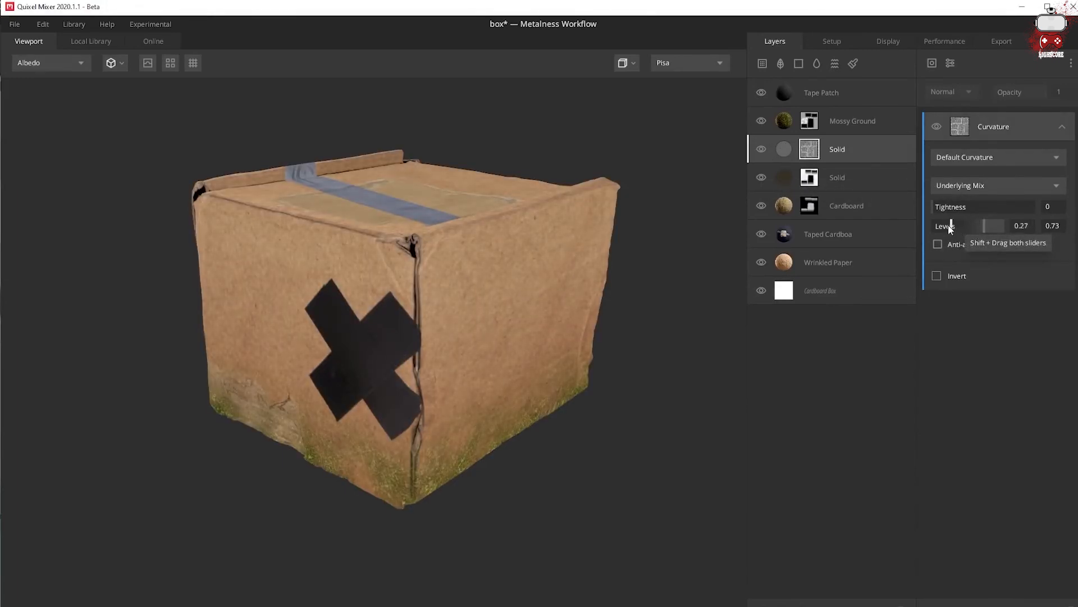
# Step: Raise the upper Solid layer's albedo opacity to 1 and darken its albedo colour to a dark neutral grey
pyautogui.click(854, 149)
pyautogui.scroll(-2, 1008, 476)
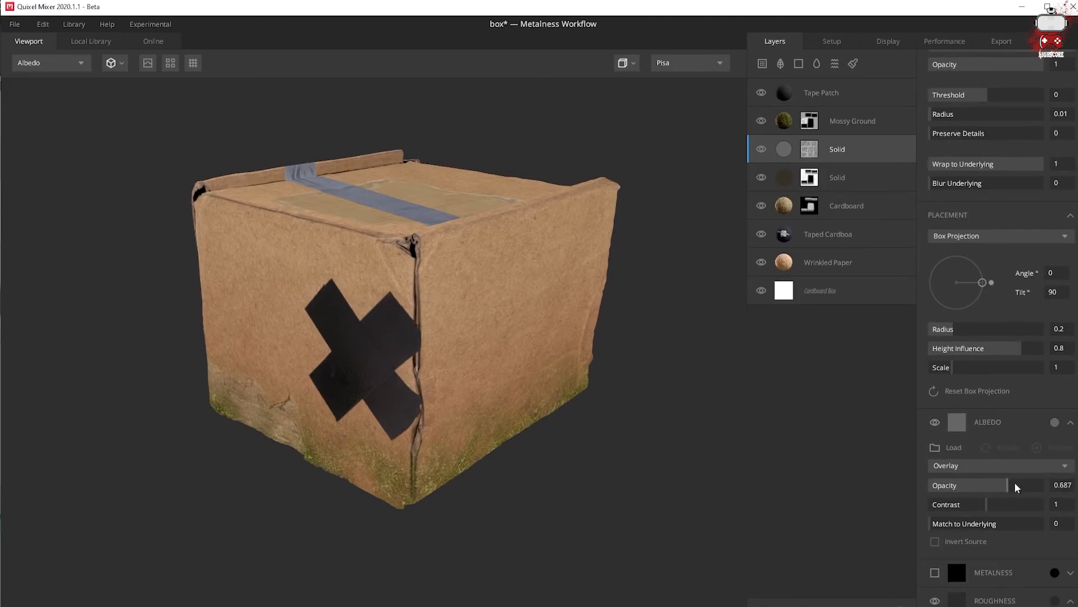
pyautogui.press('1')
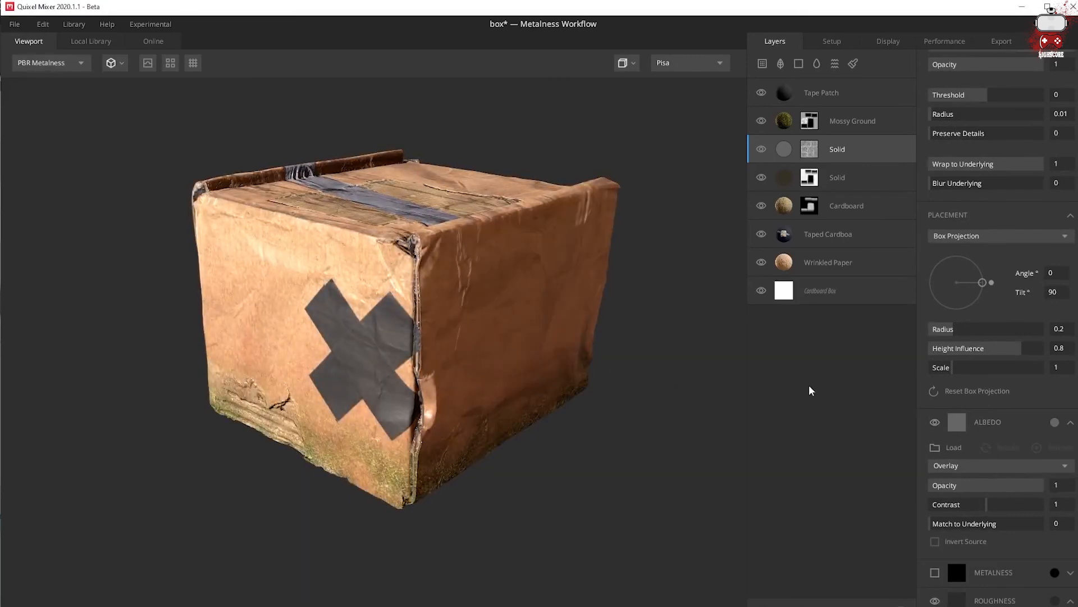
pyautogui.click(1054, 422)
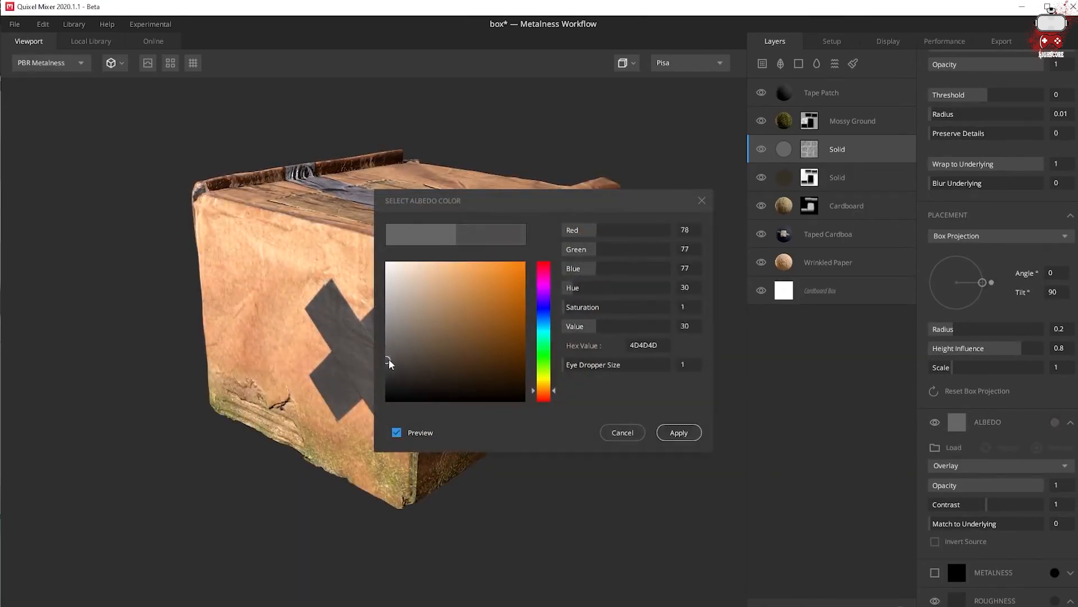
pyautogui.moveTo(457, 362)
pyautogui.mouseDown()
pyautogui.moveTo(465, 373)
pyautogui.moveTo(439, 360)
pyautogui.mouseUp()
pyautogui.click(678, 432)
pyautogui.keyDown('shift'); pyautogui.moveTo(678, 432); pyautogui.dragTo(1076, 371, button='right'); pyautogui.keyUp('shift')
pyautogui.click(1052, 424)
pyautogui.moveTo(432, 360); pyautogui.dragTo(370, 374)
pyautogui.click(679, 432)
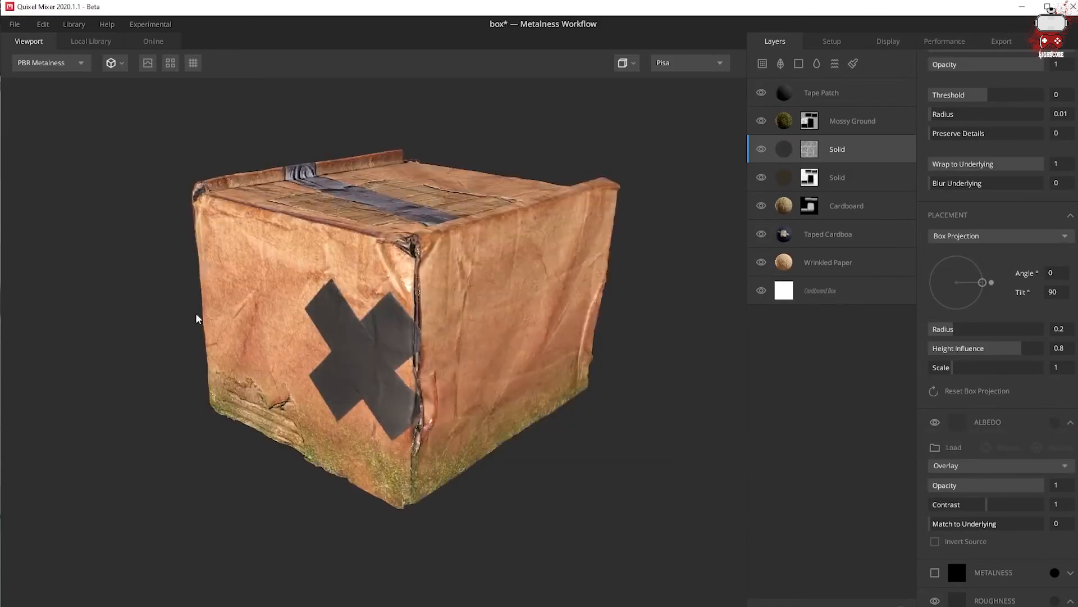
# Step: Blend the upper Solid layer's albedo as Multiply at about 0.701 opacity and check it in albedo and PBR views
pyautogui.moveTo(197, 315); pyautogui.dragTo(989, 437)
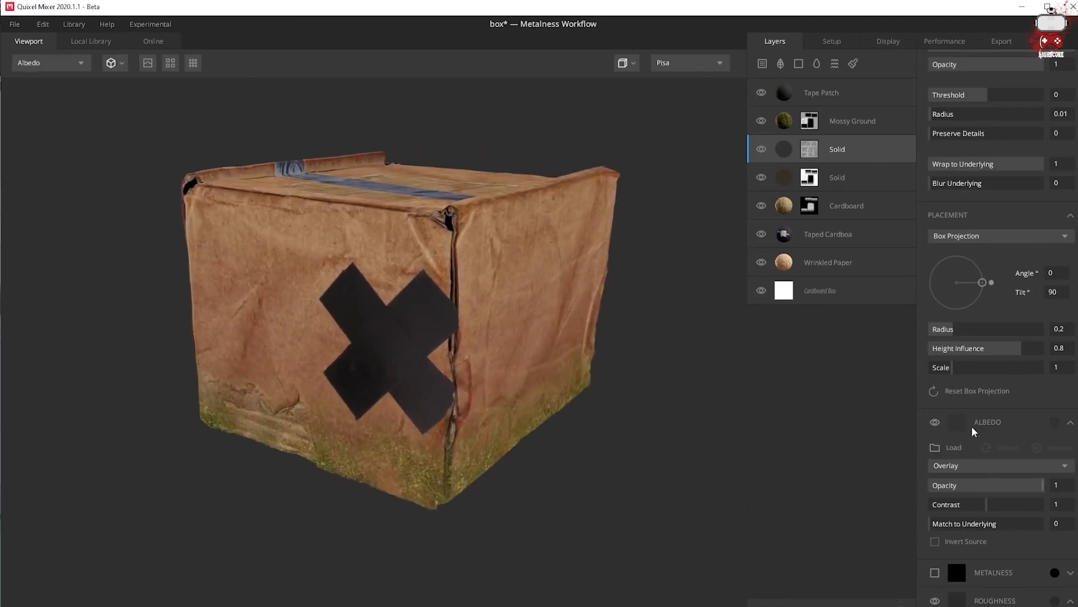
pyautogui.scroll(-1, 992, 492)
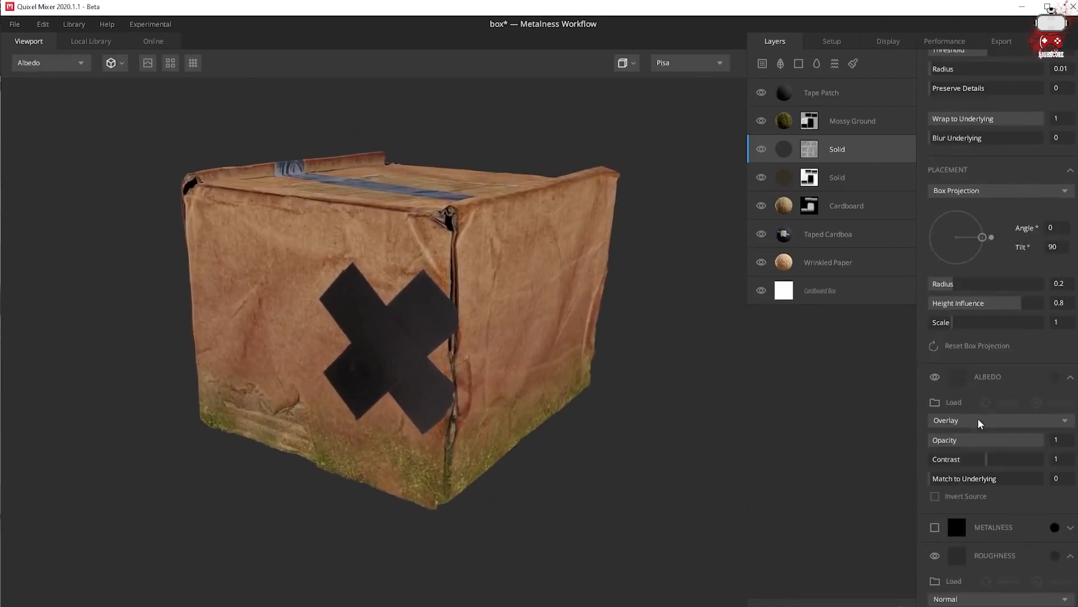
pyautogui.click(979, 420)
pyautogui.click(954, 485)
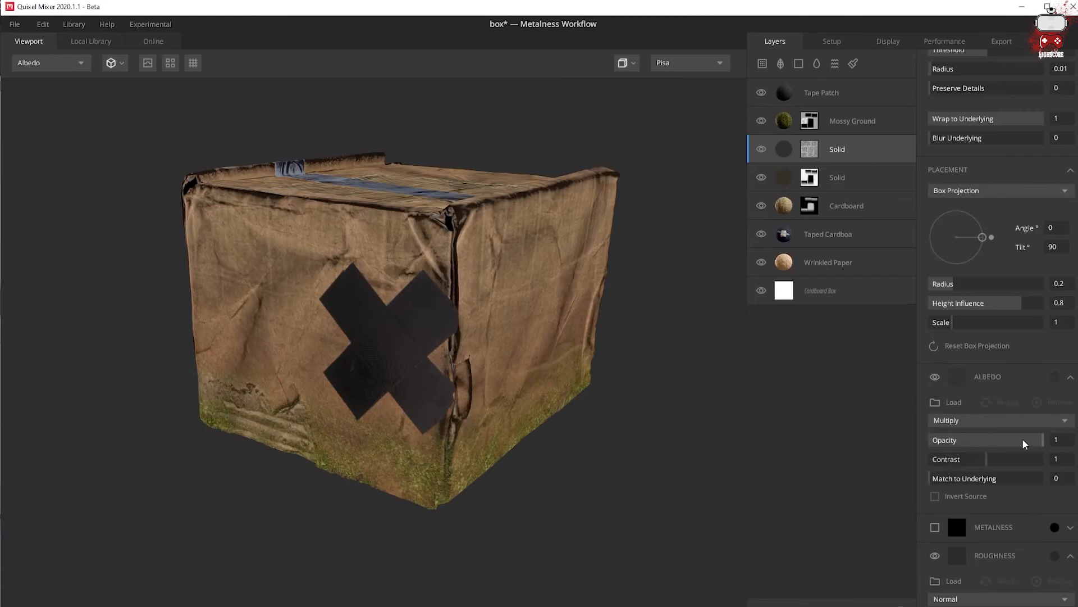
pyautogui.moveTo(1022, 439); pyautogui.dragTo(1010, 462)
pyautogui.moveTo(553, 390); pyautogui.dragTo(551, 397)
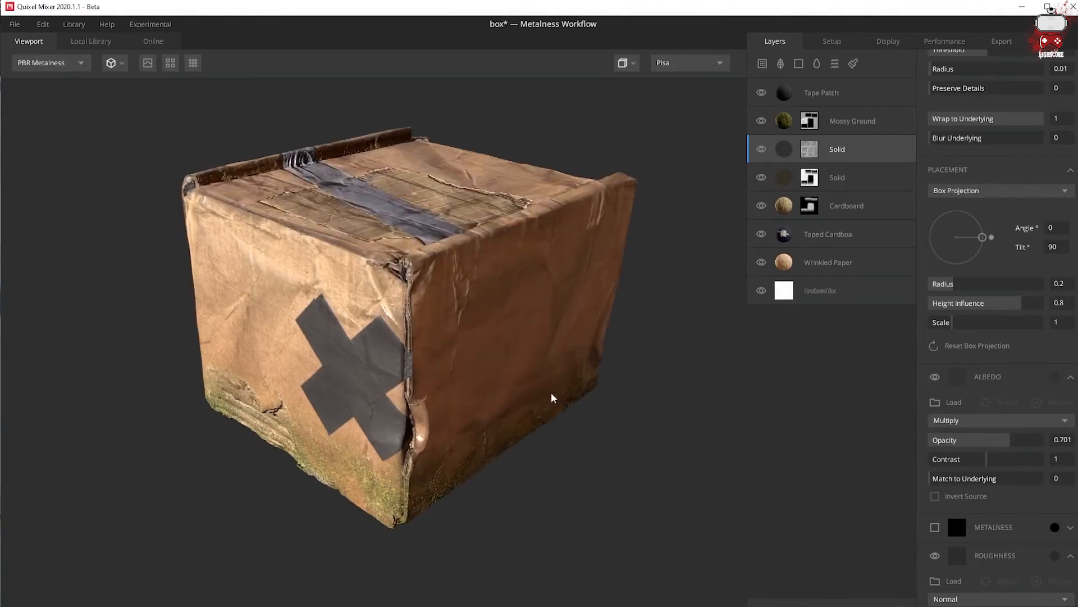
pyautogui.keyDown('shift'); pyautogui.moveTo(551, 397); pyautogui.dragTo(709, 406, button='right'); pyautogui.keyUp('shift')
pyautogui.moveTo(331, 393)
pyautogui.mouseDown()
pyautogui.moveTo(414, 423)
pyautogui.moveTo(193, 311)
pyautogui.moveTo(414, 373)
pyautogui.moveTo(341, 393)
pyautogui.mouseUp()
pyautogui.scroll(-2, 341, 342)
pyautogui.press('c')
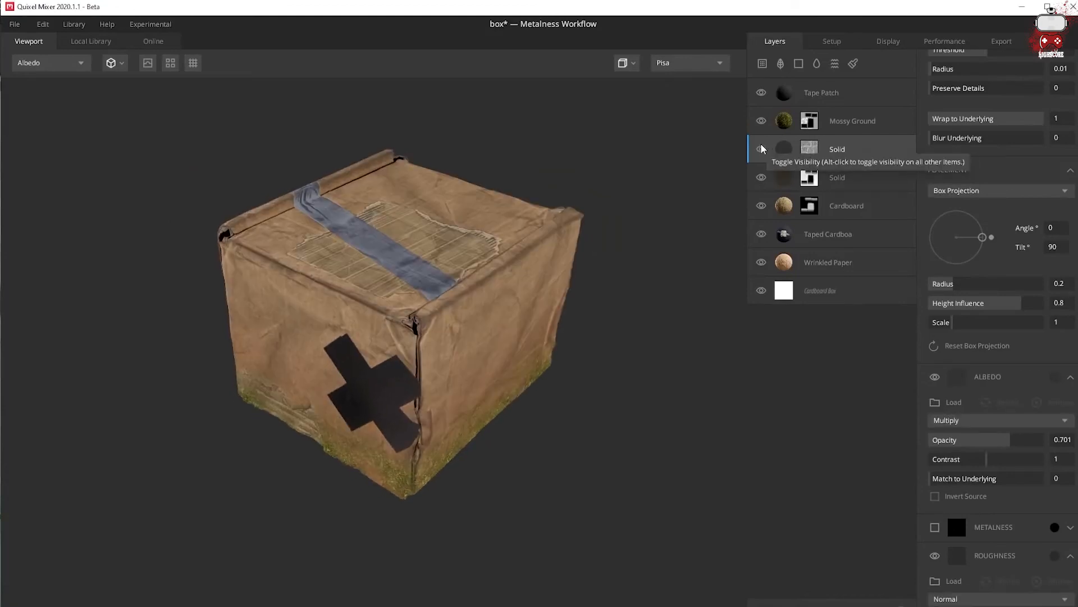
pyautogui.moveTo(511, 320); pyautogui.dragTo(466, 353)
pyautogui.press('c')
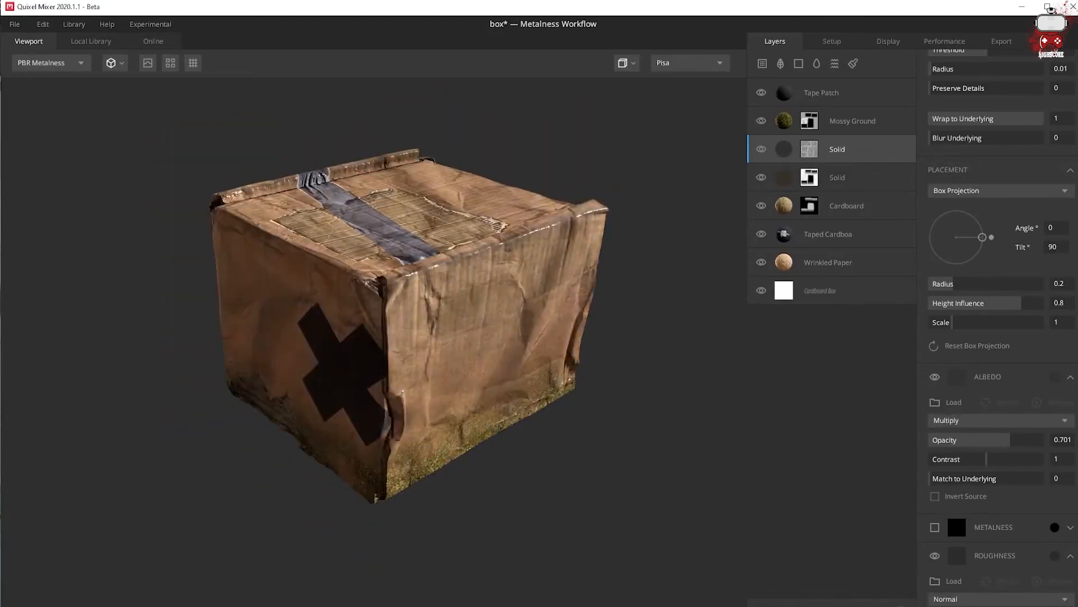
# Step: Set the upper Solid layer's roughness colour to a light grey
pyautogui.scroll(-3, 1028, 558)
pyautogui.click(1054, 442)
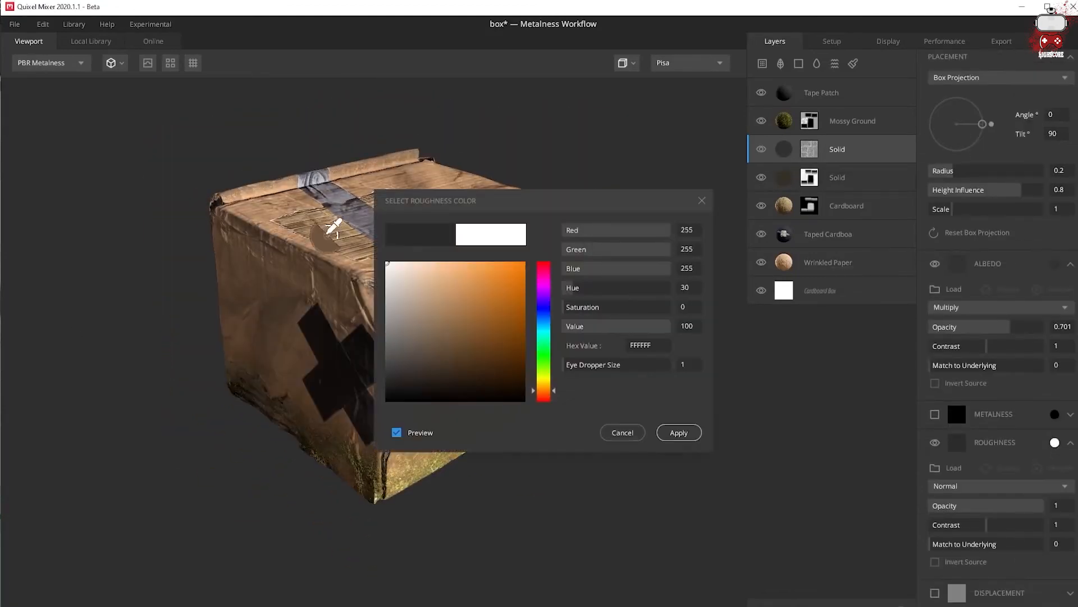
pyautogui.click(678, 432)
# Step: Inspect the finished cardboard box from all sides under different light directions
pyautogui.moveTo(269, 337); pyautogui.dragTo(312, 316)
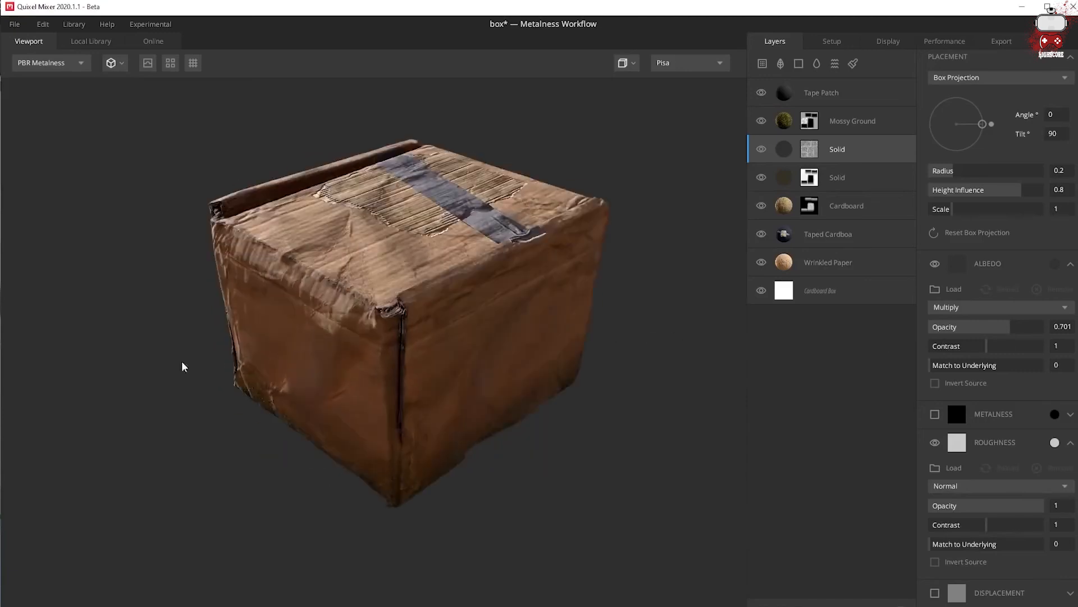
pyautogui.moveTo(182, 366); pyautogui.dragTo(336, 321)
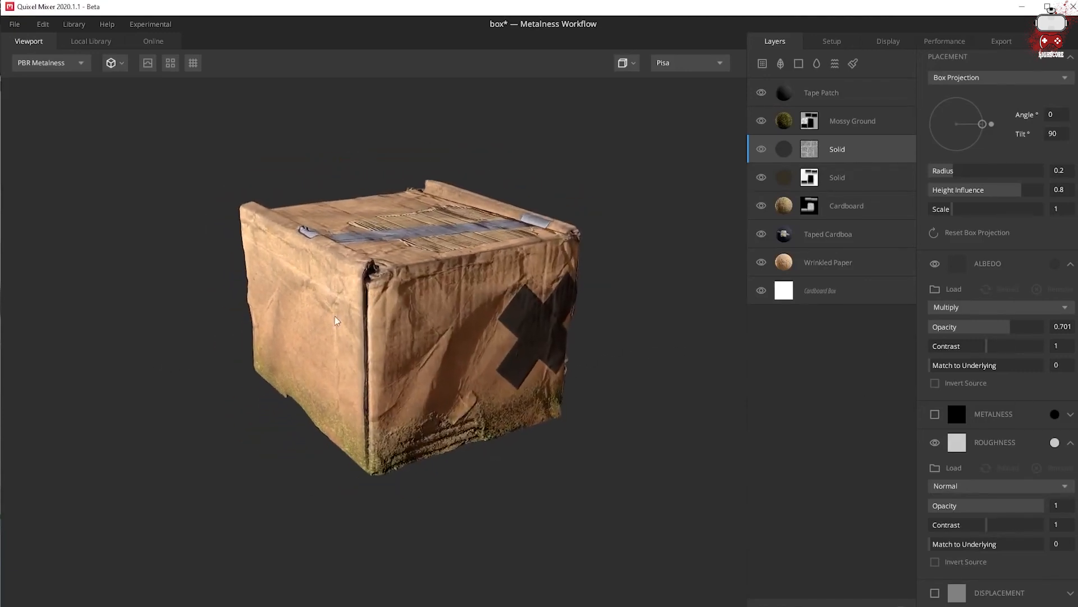
pyautogui.keyDown('shift'); pyautogui.moveTo(335, 321); pyautogui.dragTo(510, 328, button='right'); pyautogui.keyUp('shift')
pyautogui.moveTo(510, 327); pyautogui.dragTo(247, 299)
pyautogui.keyDown('shift'); pyautogui.moveTo(248, 300); pyautogui.dragTo(214, 337, button='right'); pyautogui.keyUp('shift')
pyautogui.moveTo(214, 337); pyautogui.dragTo(355, 309)
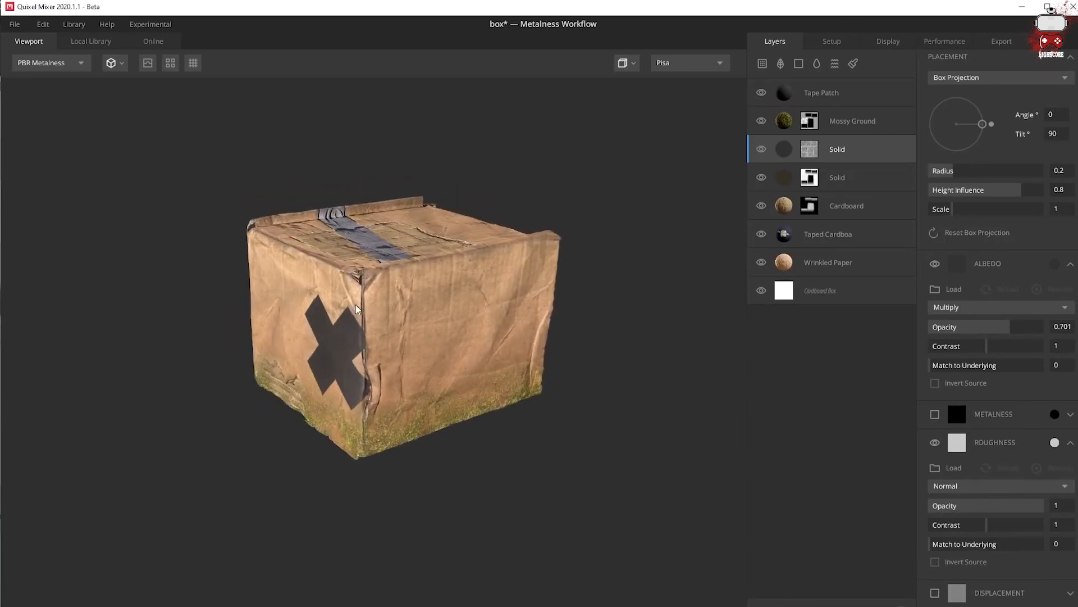
pyautogui.moveTo(355, 308); pyautogui.dragTo(517, 402, button='right')
pyautogui.moveTo(517, 403); pyautogui.dragTo(573, 398, button='middle')
pyautogui.keyDown('shift'); pyautogui.moveTo(574, 398); pyautogui.dragTo(818, 428, button='right'); pyautogui.keyUp('shift')
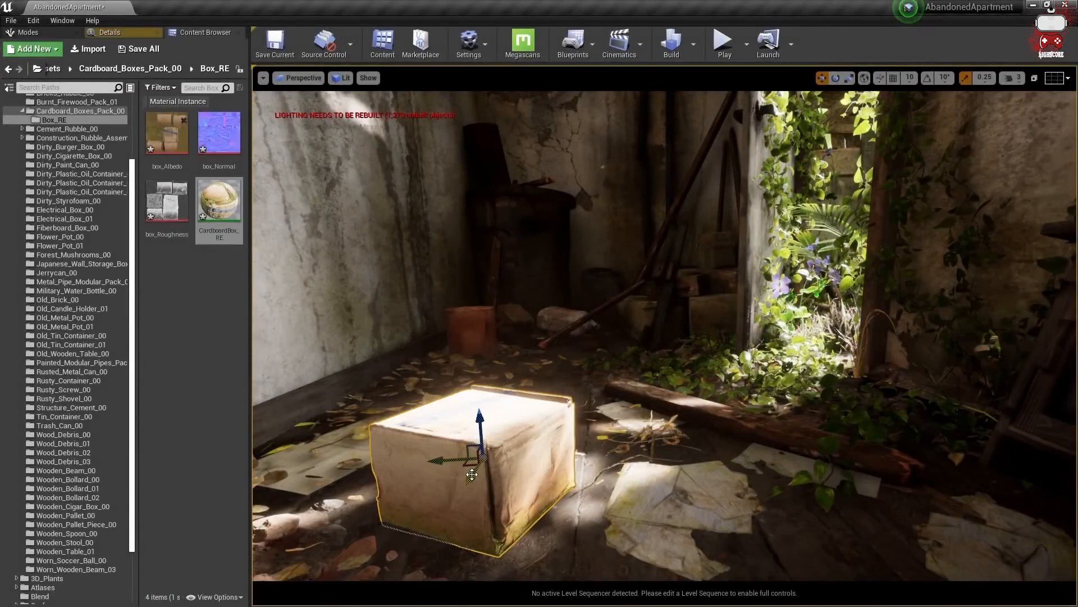
# Step: In Unreal Editor, move the cardboard box beside the orange bucket and give CardboardBox_RE a darker, slightly reddish albedo tint with saturation about 0.104
pyautogui.moveTo(471, 475); pyautogui.dragTo(593, 343)
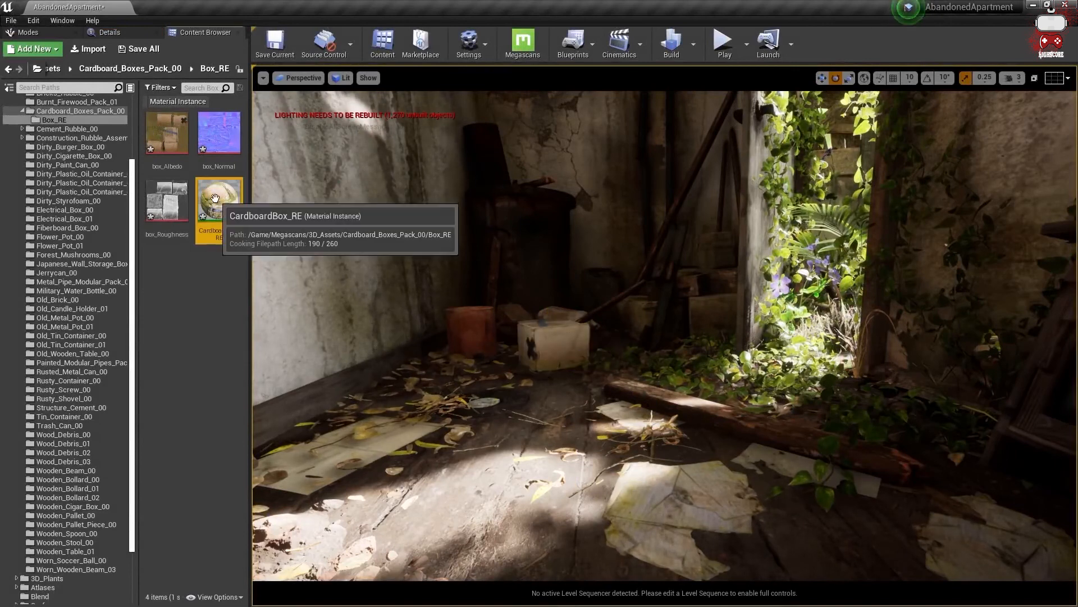
pyautogui.doubleClick(205, 225)
pyautogui.click(270, 439)
pyautogui.moveTo(428, 313); pyautogui.dragTo(335, 241)
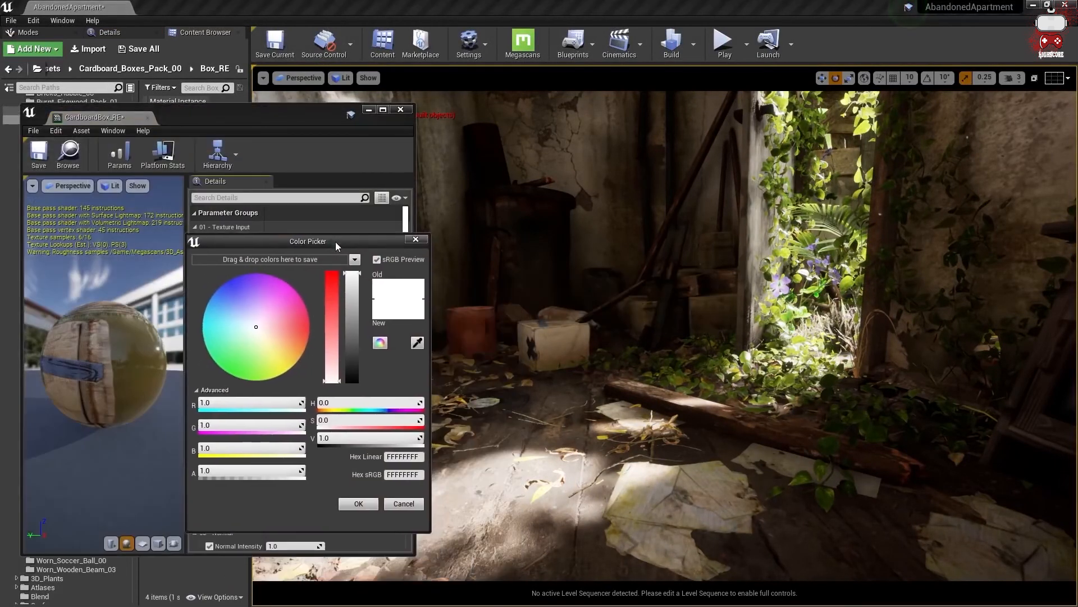
pyautogui.click(349, 344)
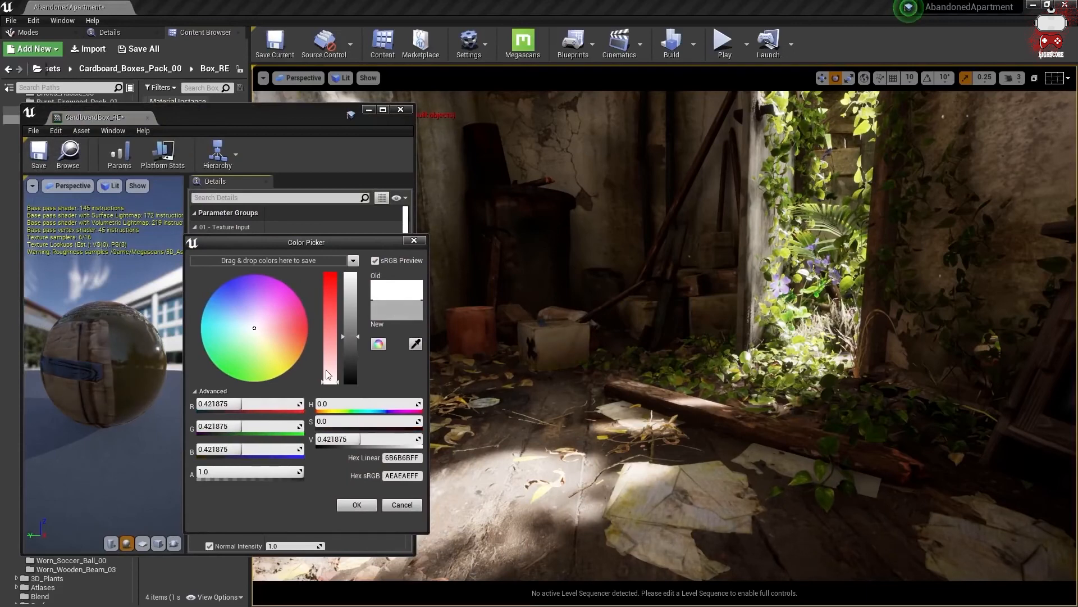
pyautogui.click(330, 359)
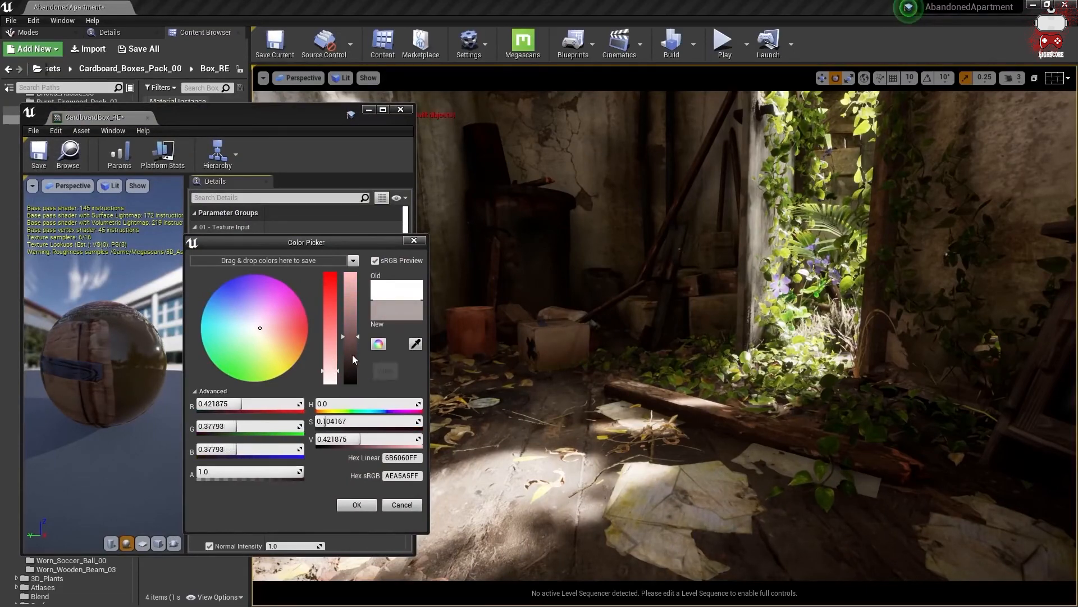
pyautogui.moveTo(352, 347); pyautogui.dragTo(349, 366)
pyautogui.click(356, 504)
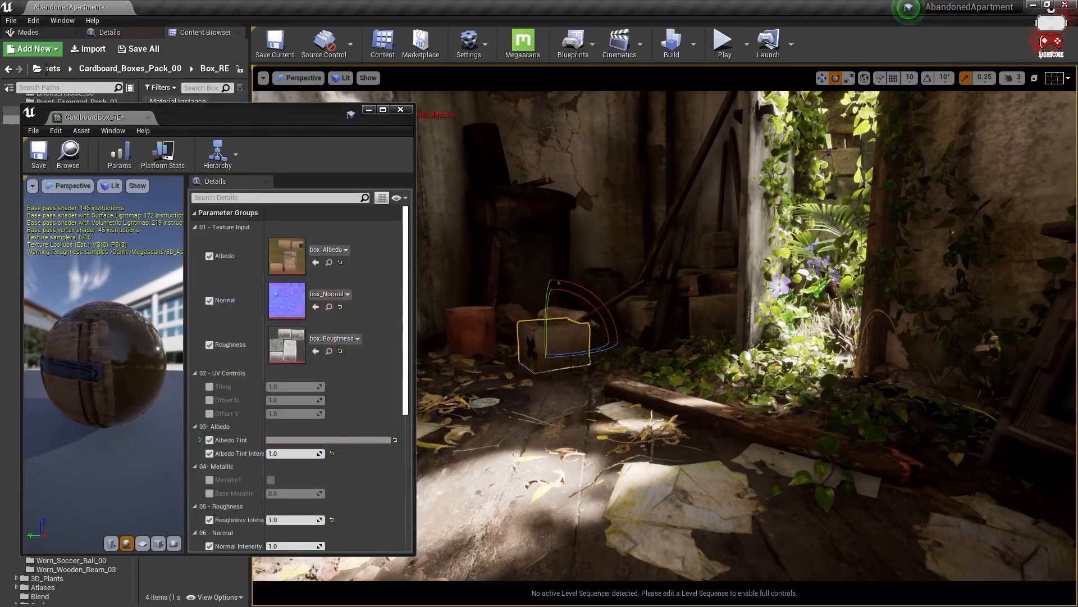